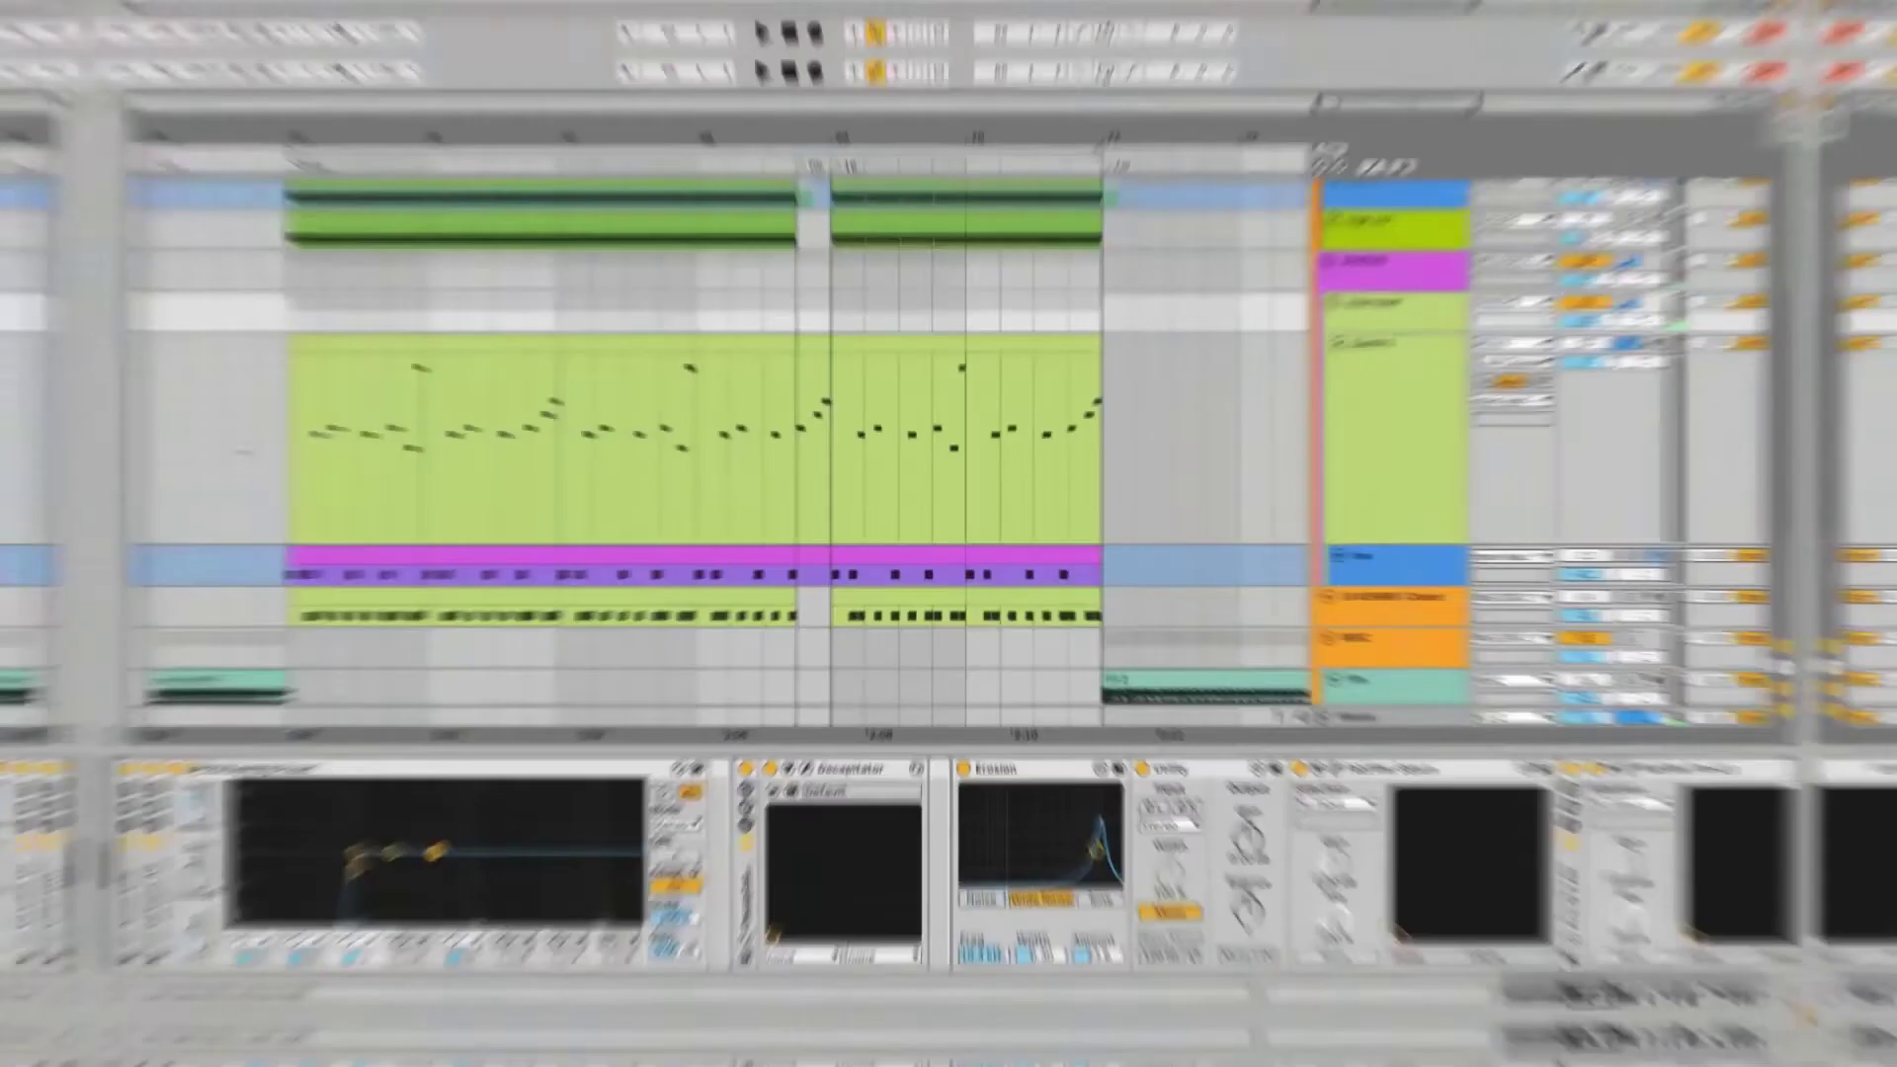
# Audition the main lead from the start of the drop and open the Serum instrument on the Synth 1 track
pyautogui.press('space')
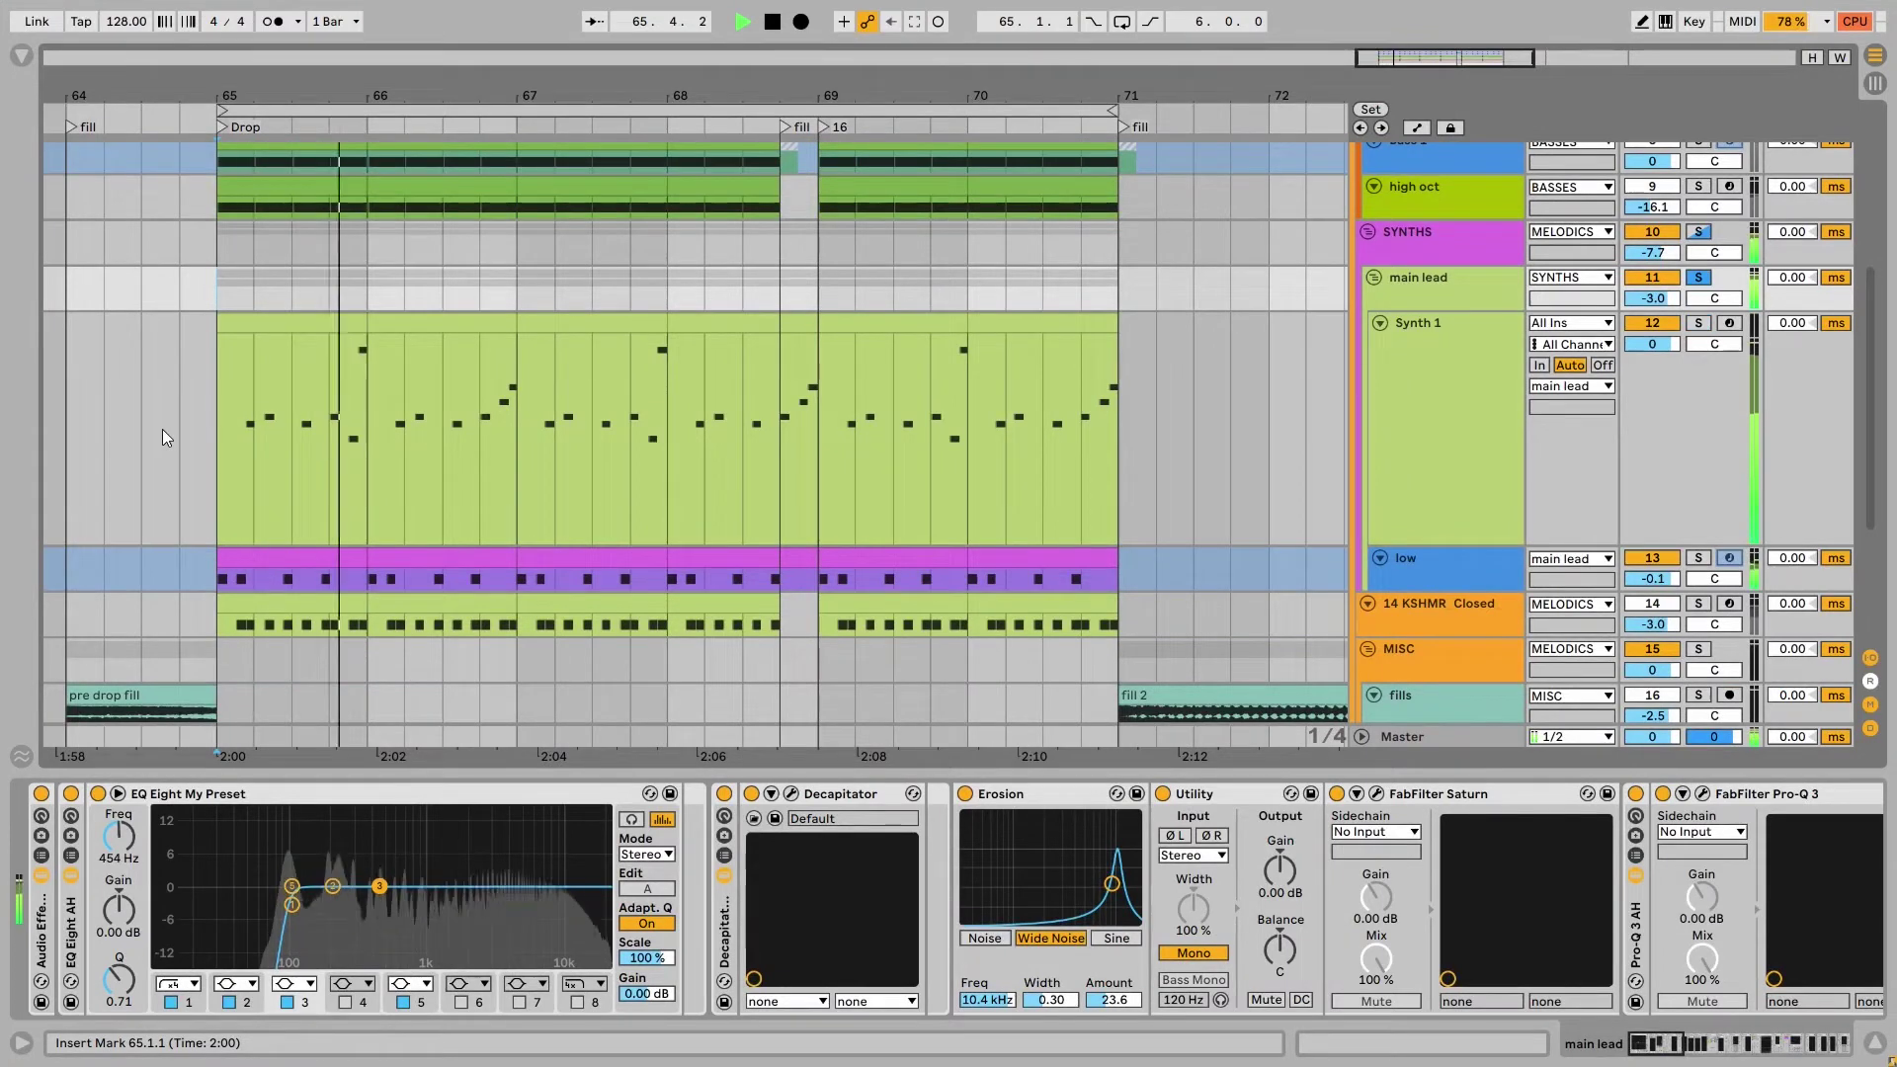
pyautogui.press('space')
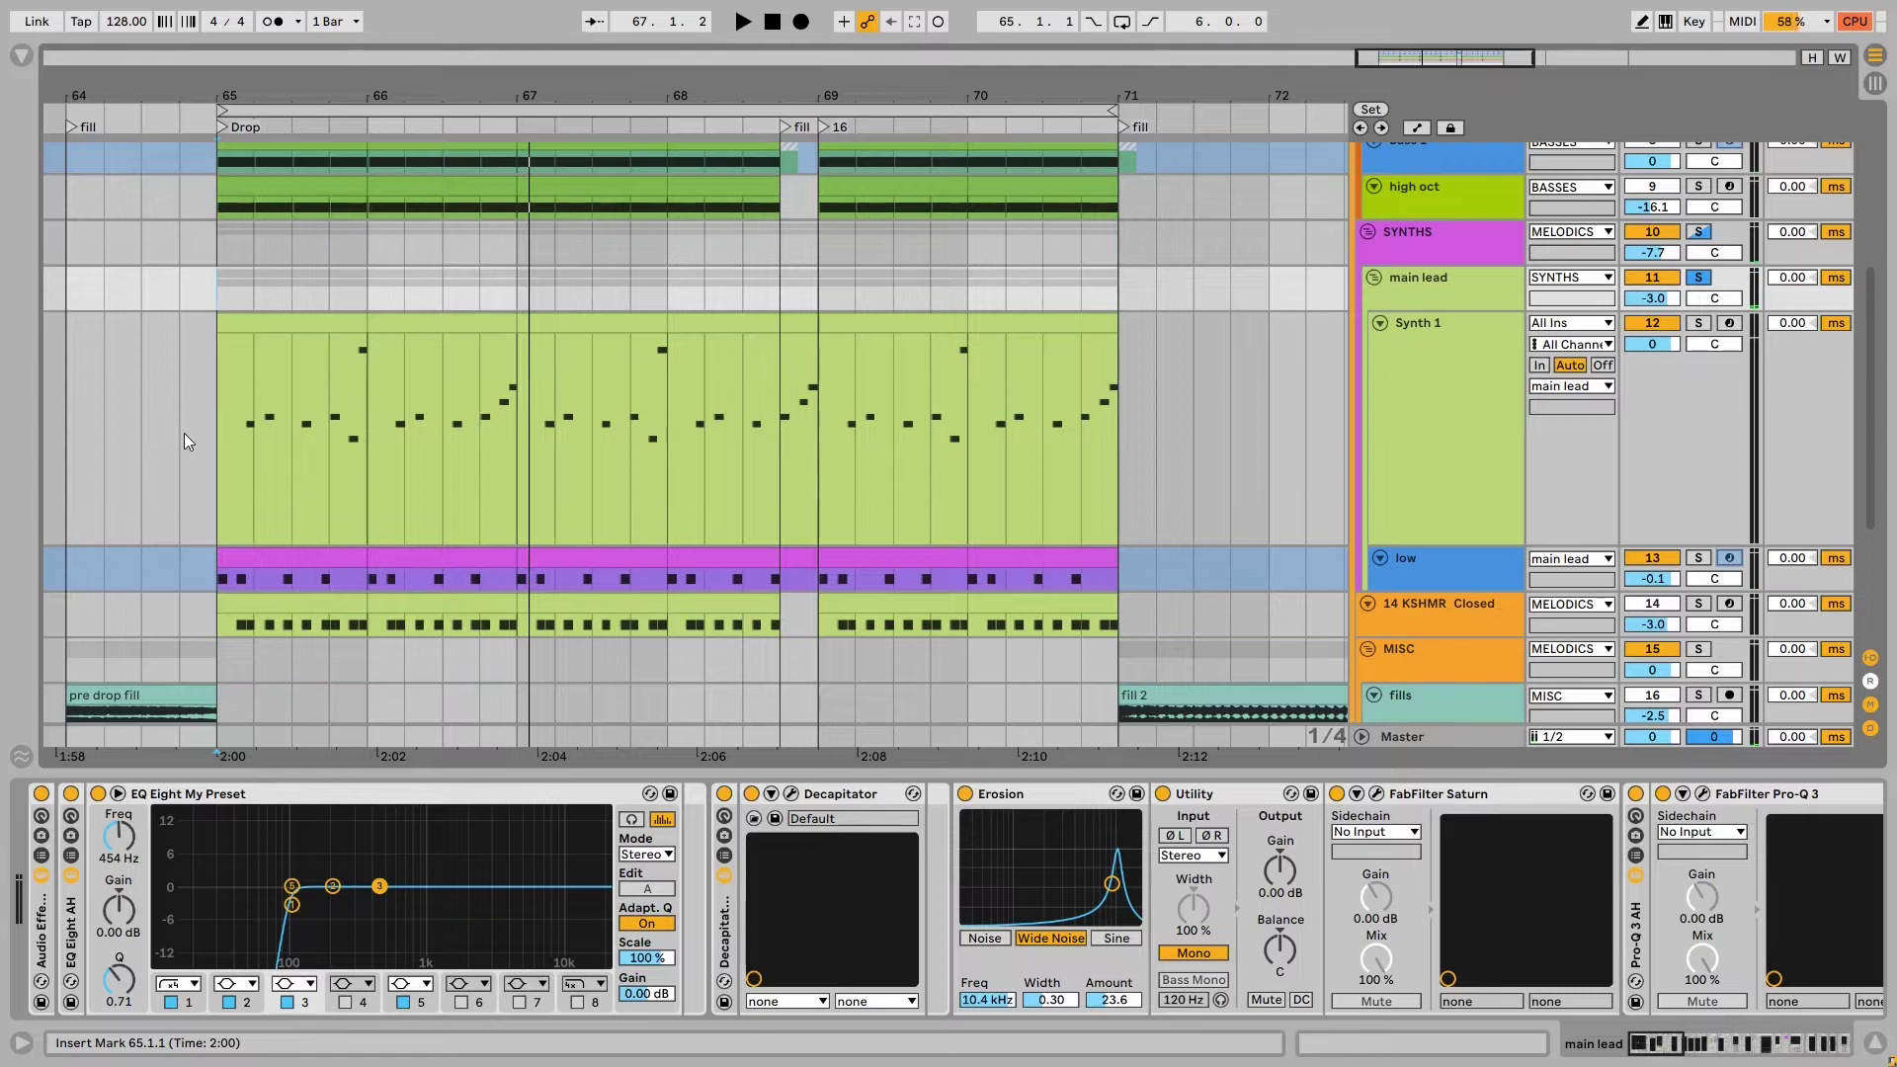
pyautogui.click(245, 432)
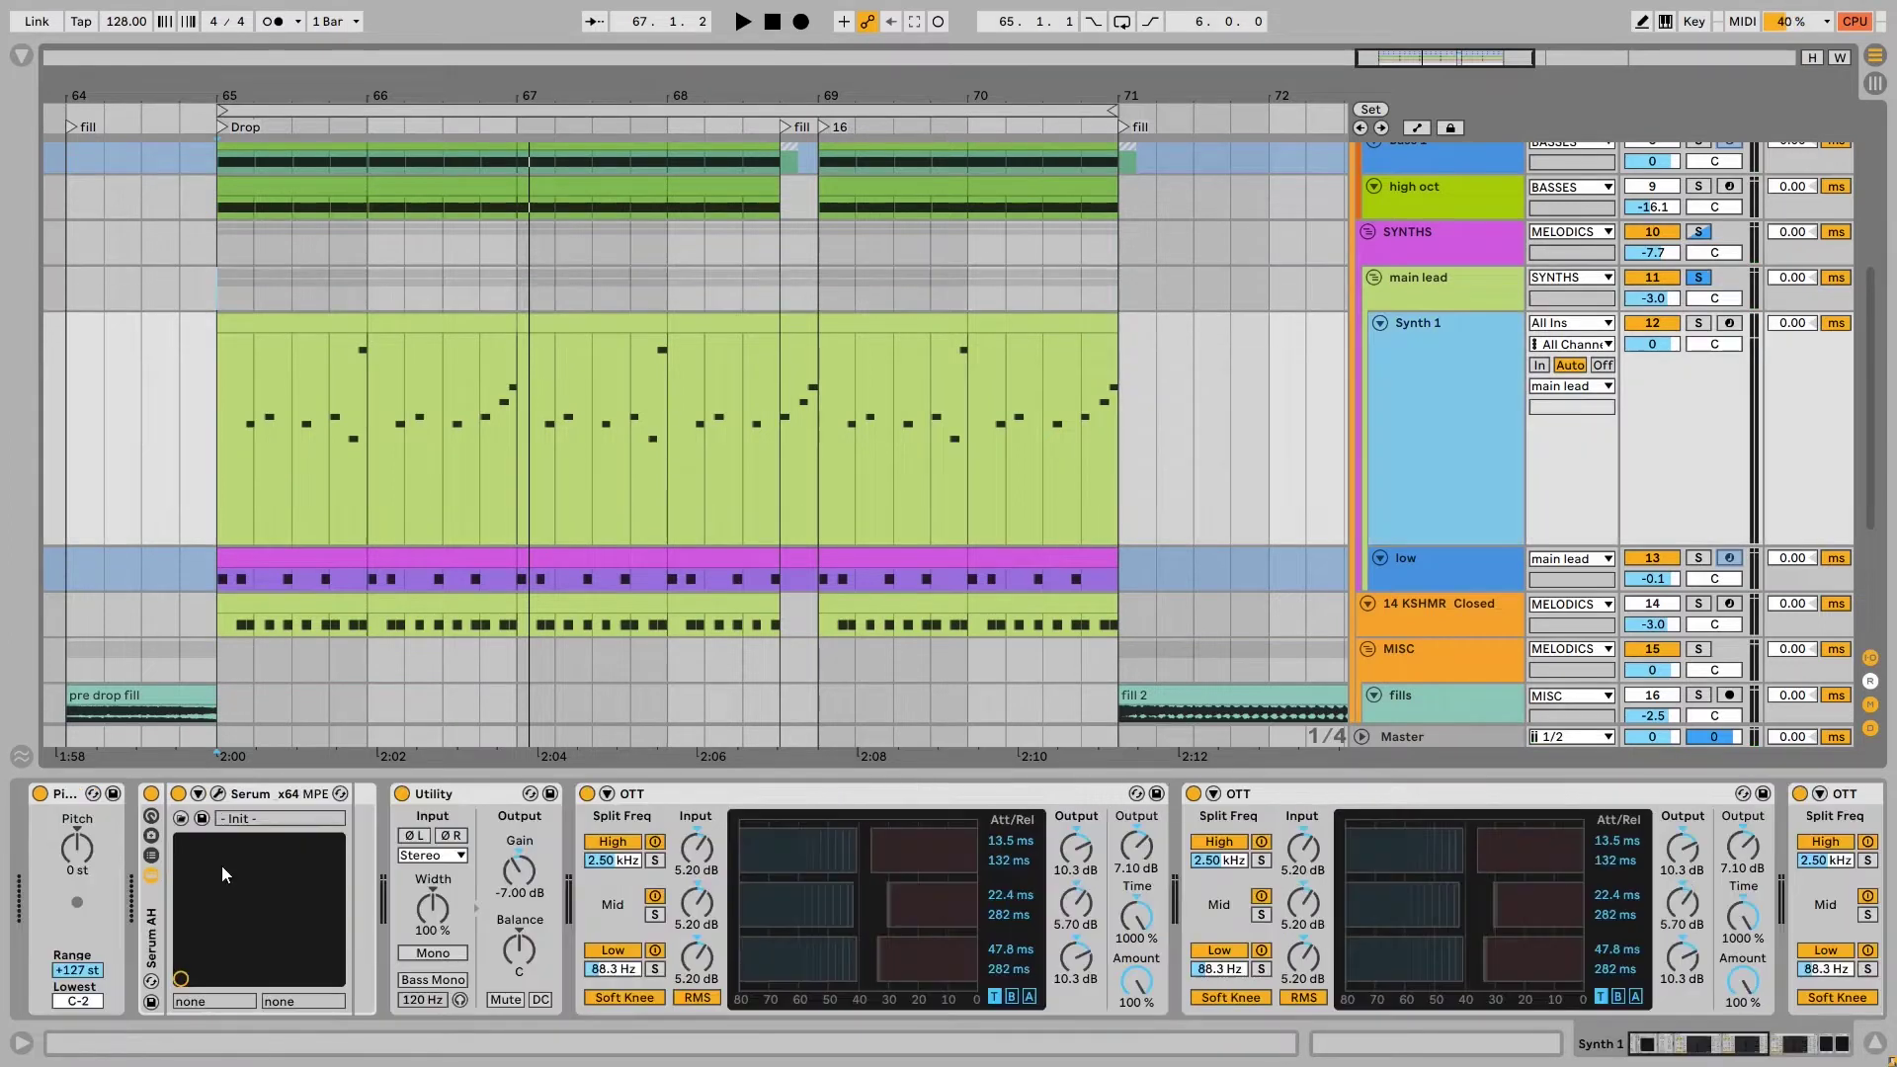
pyautogui.click(220, 794)
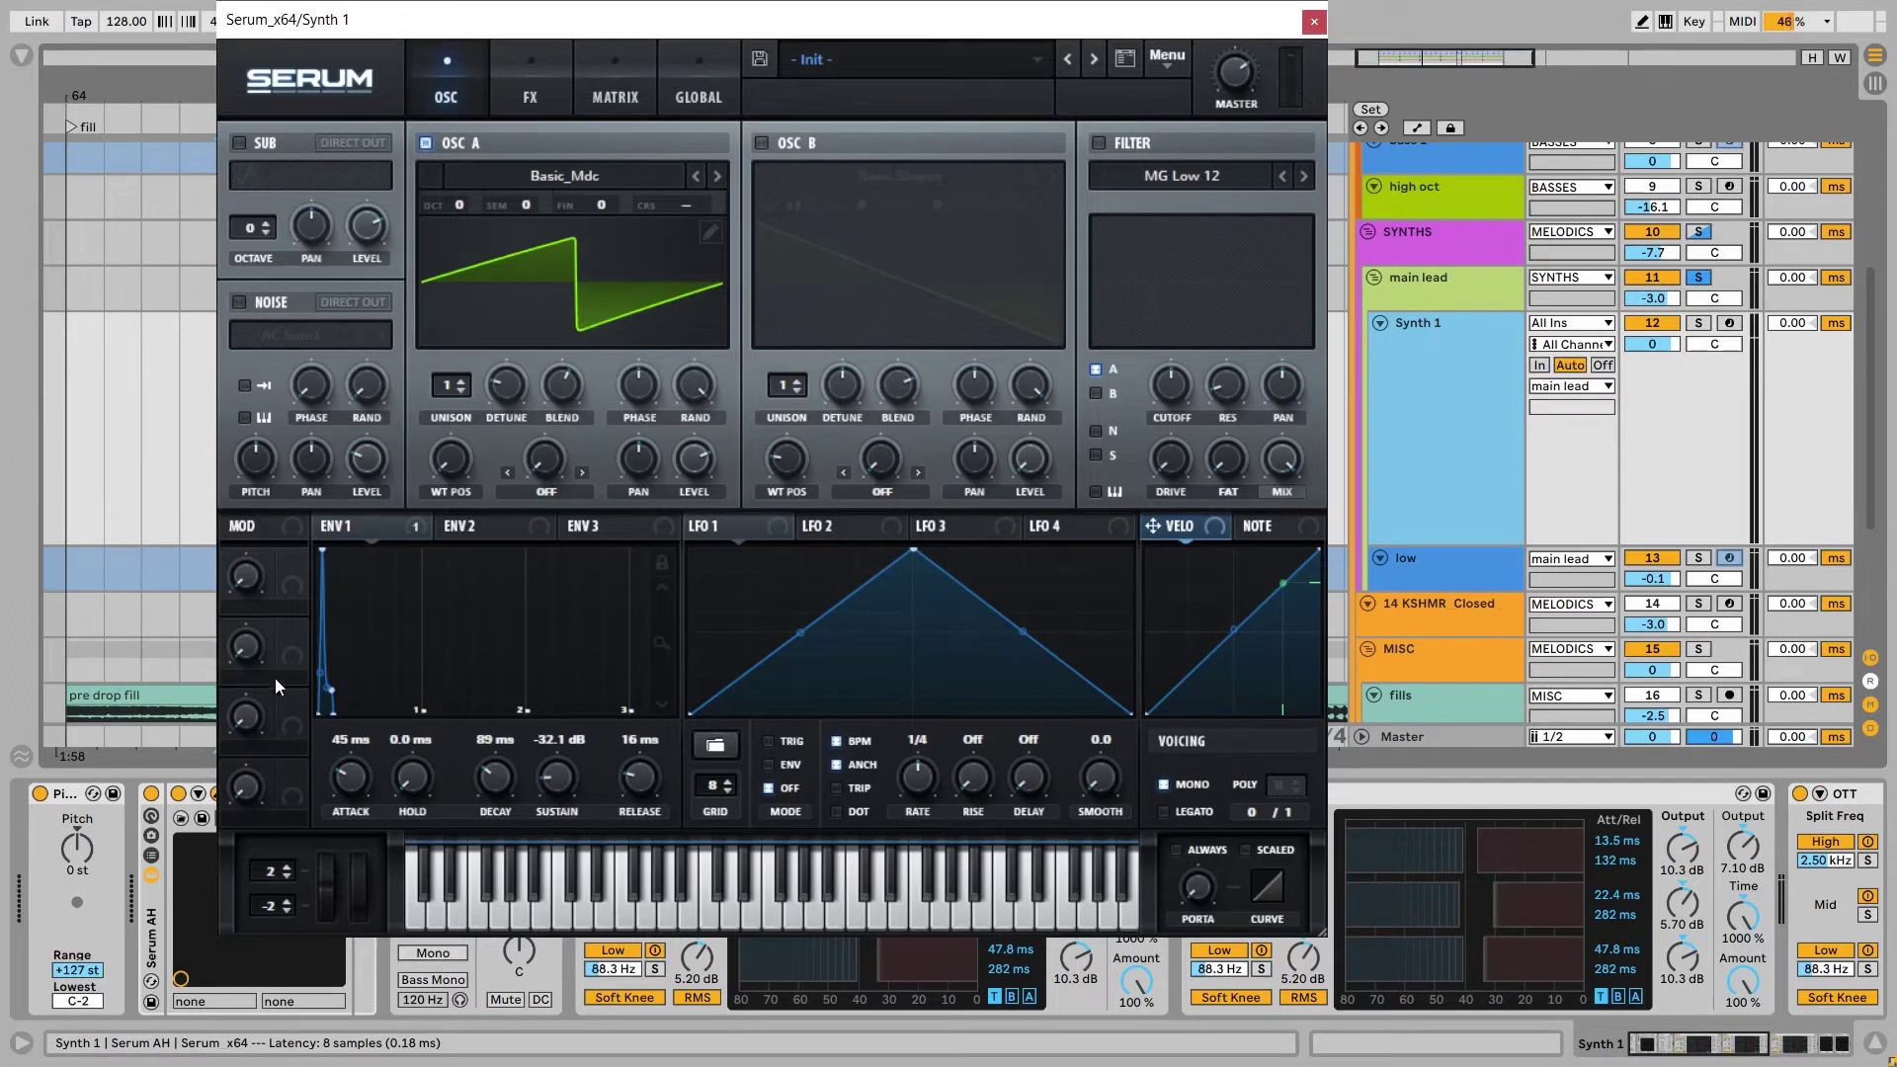
# Examine Serum's effects chain from the distortion through the compressor, phaser and chorus to the filter
pyautogui.click(530, 89)
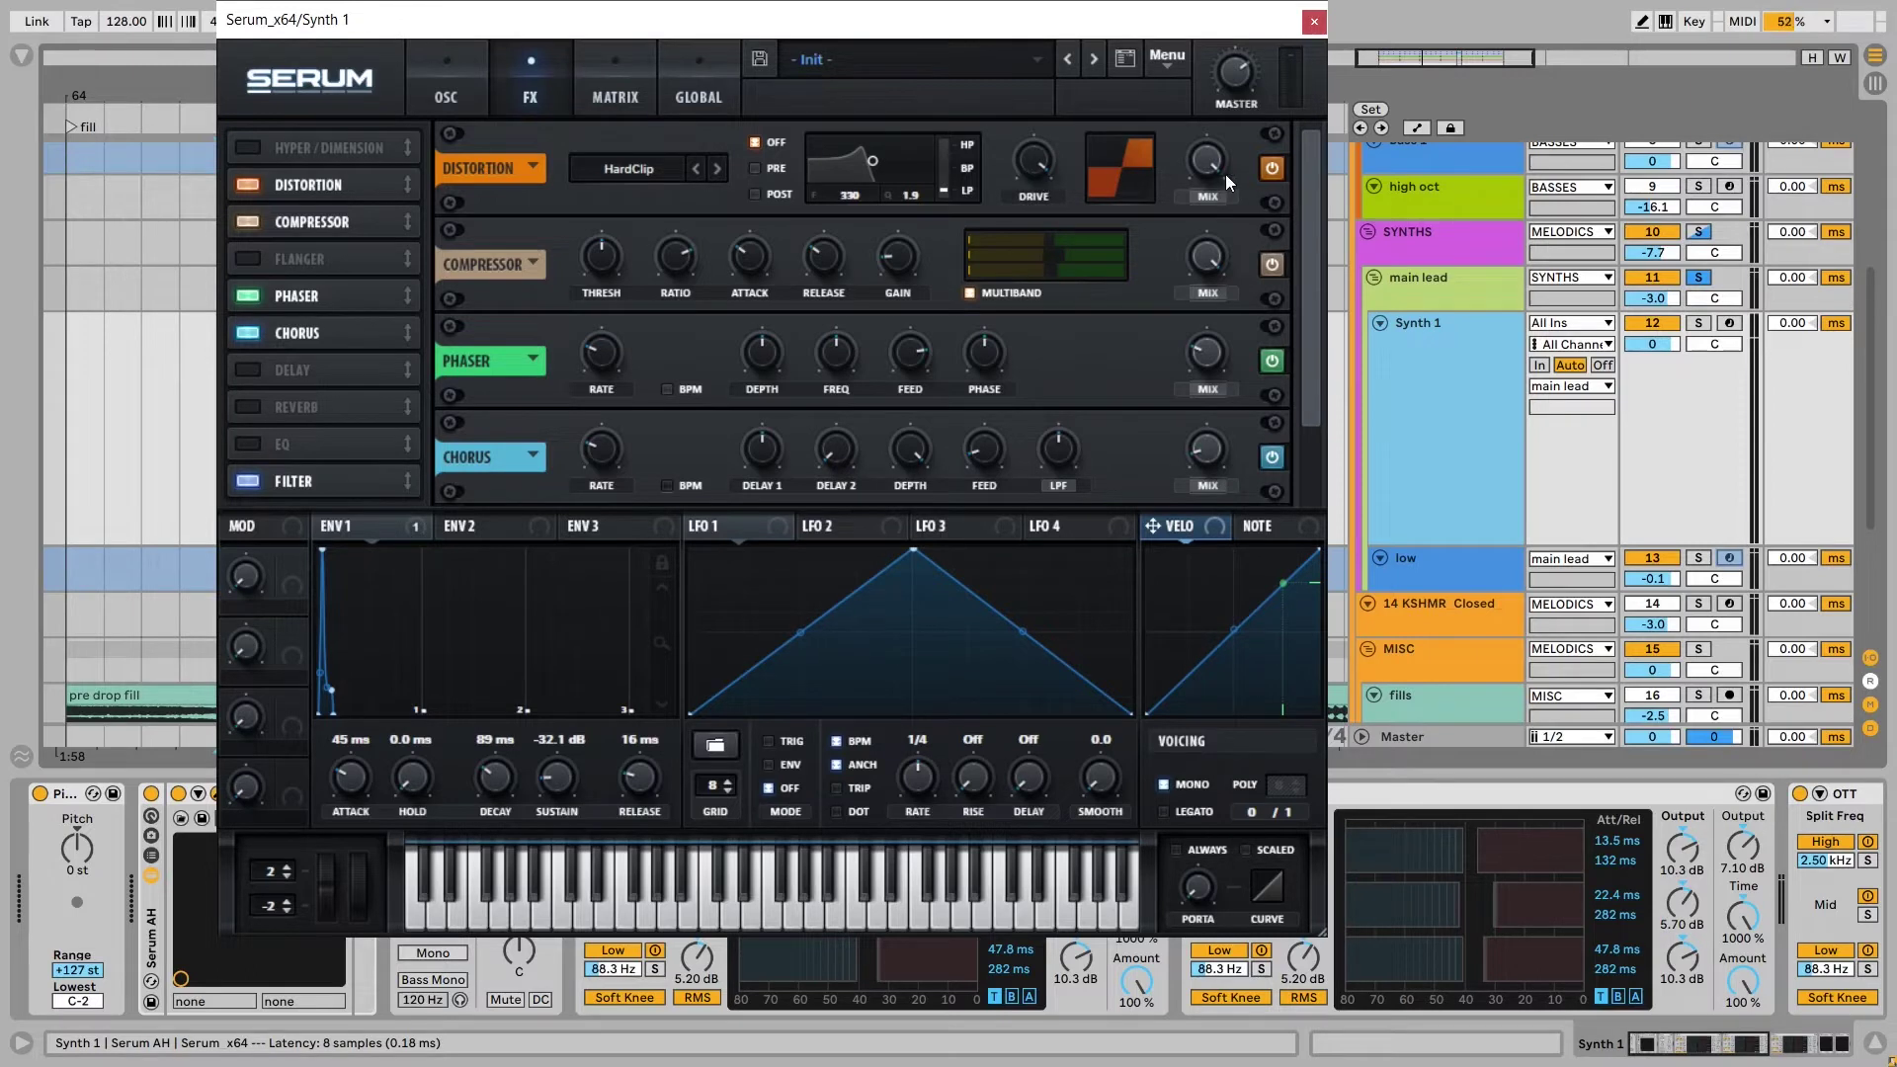
pyautogui.scroll(-1, 1082, 356)
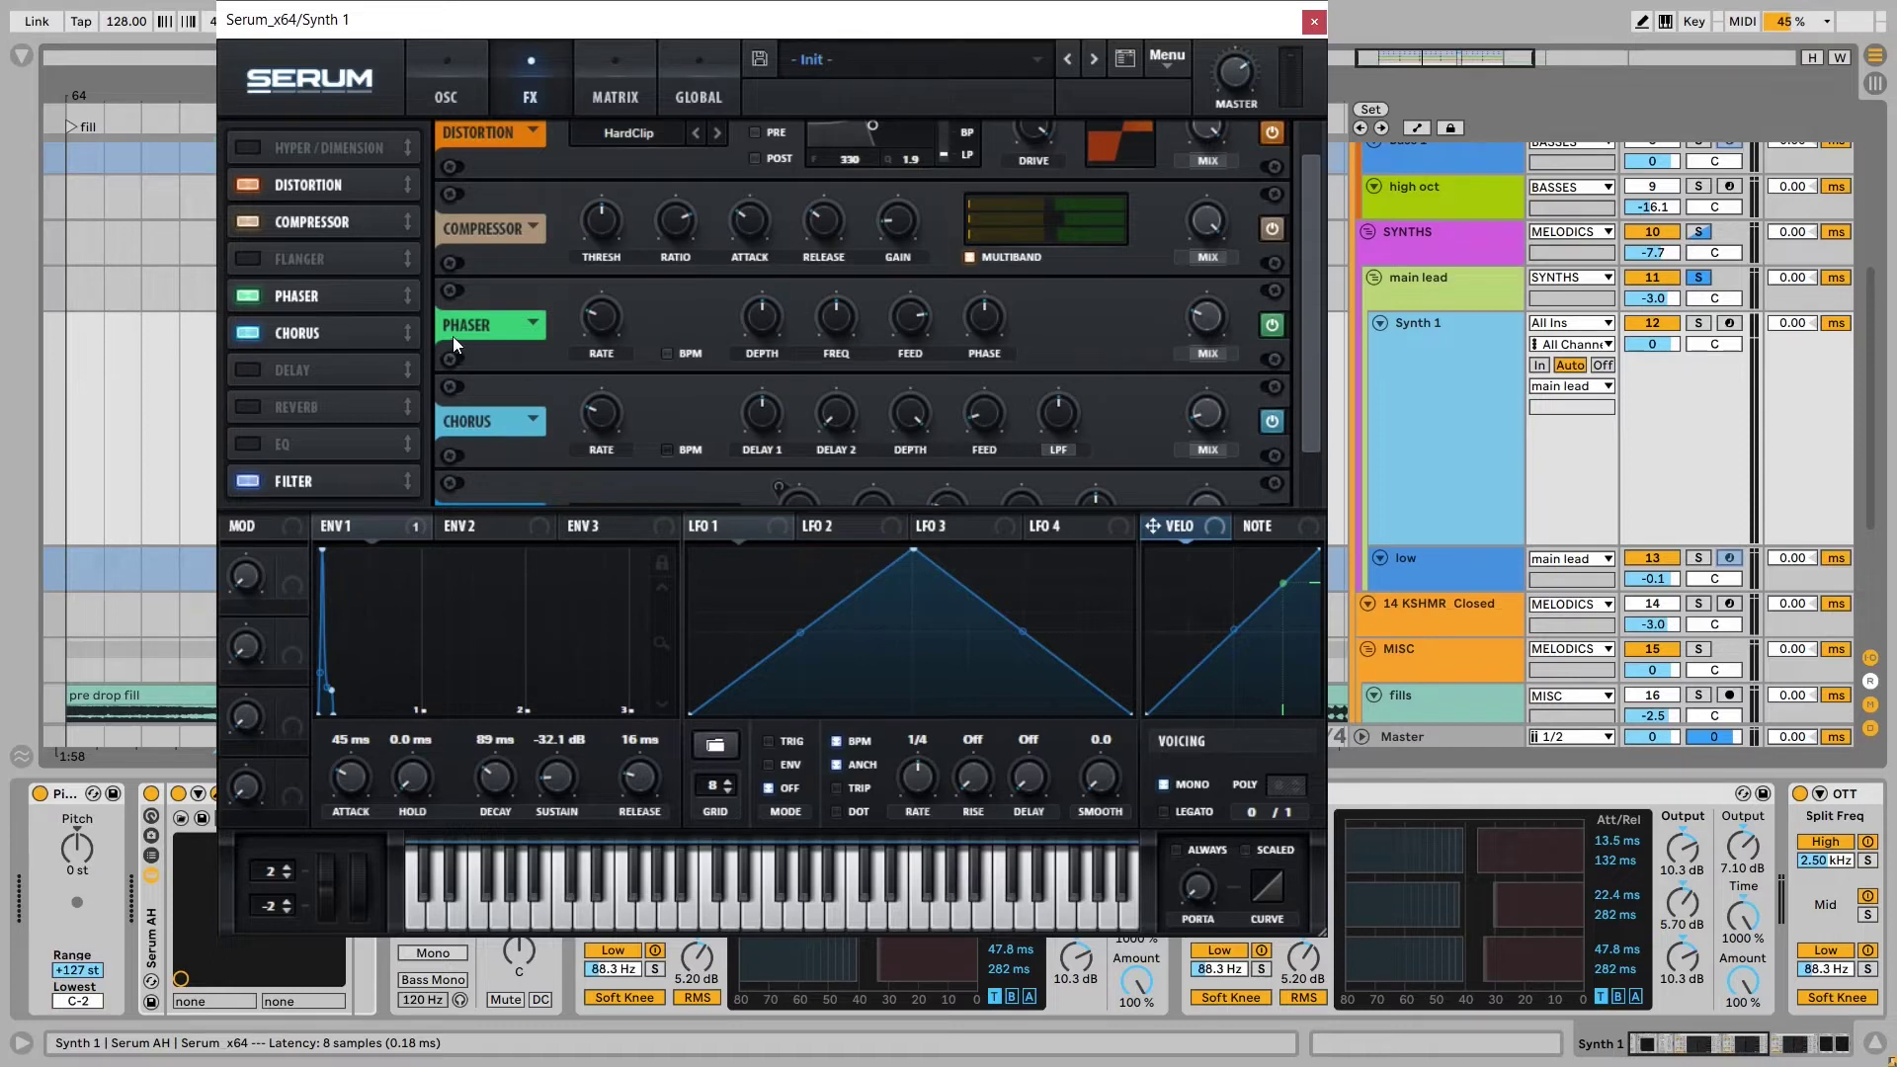
pyautogui.scroll(-1, 1213, 407)
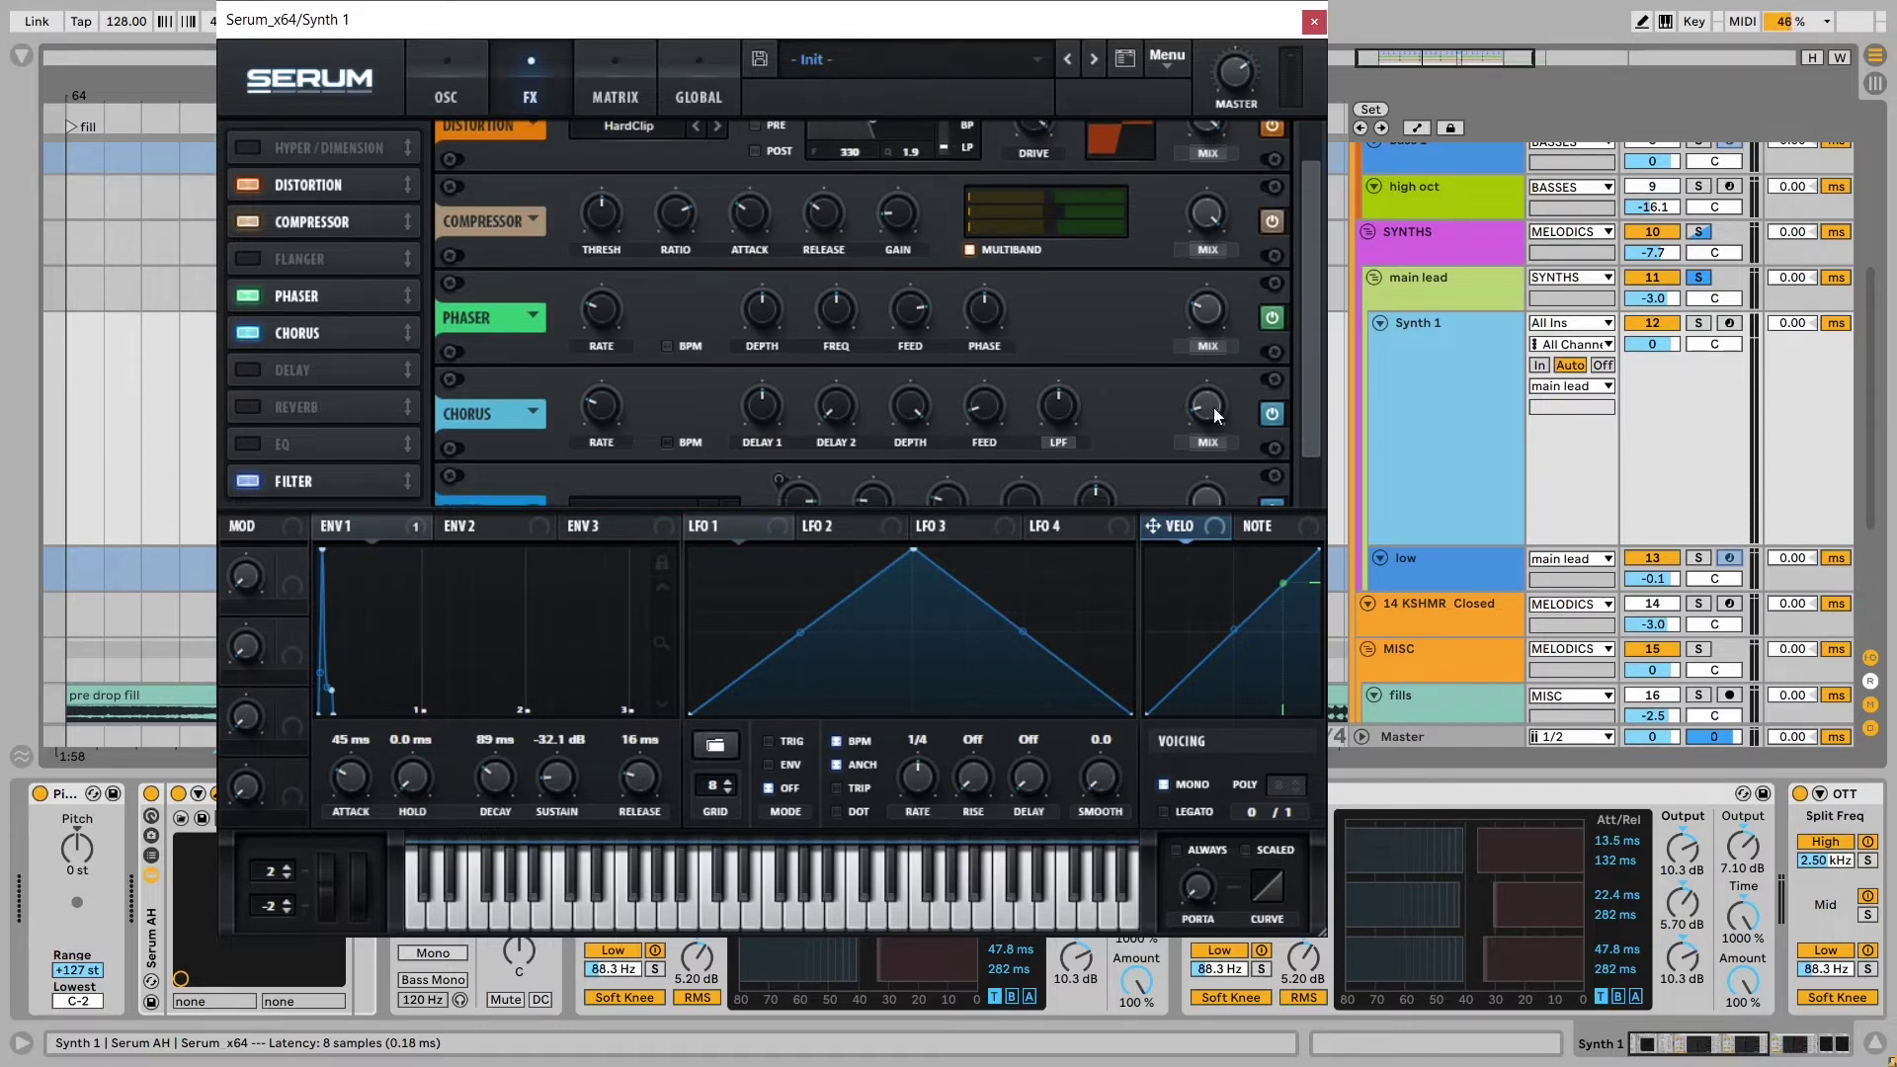
pyautogui.scroll(-2, 692, 455)
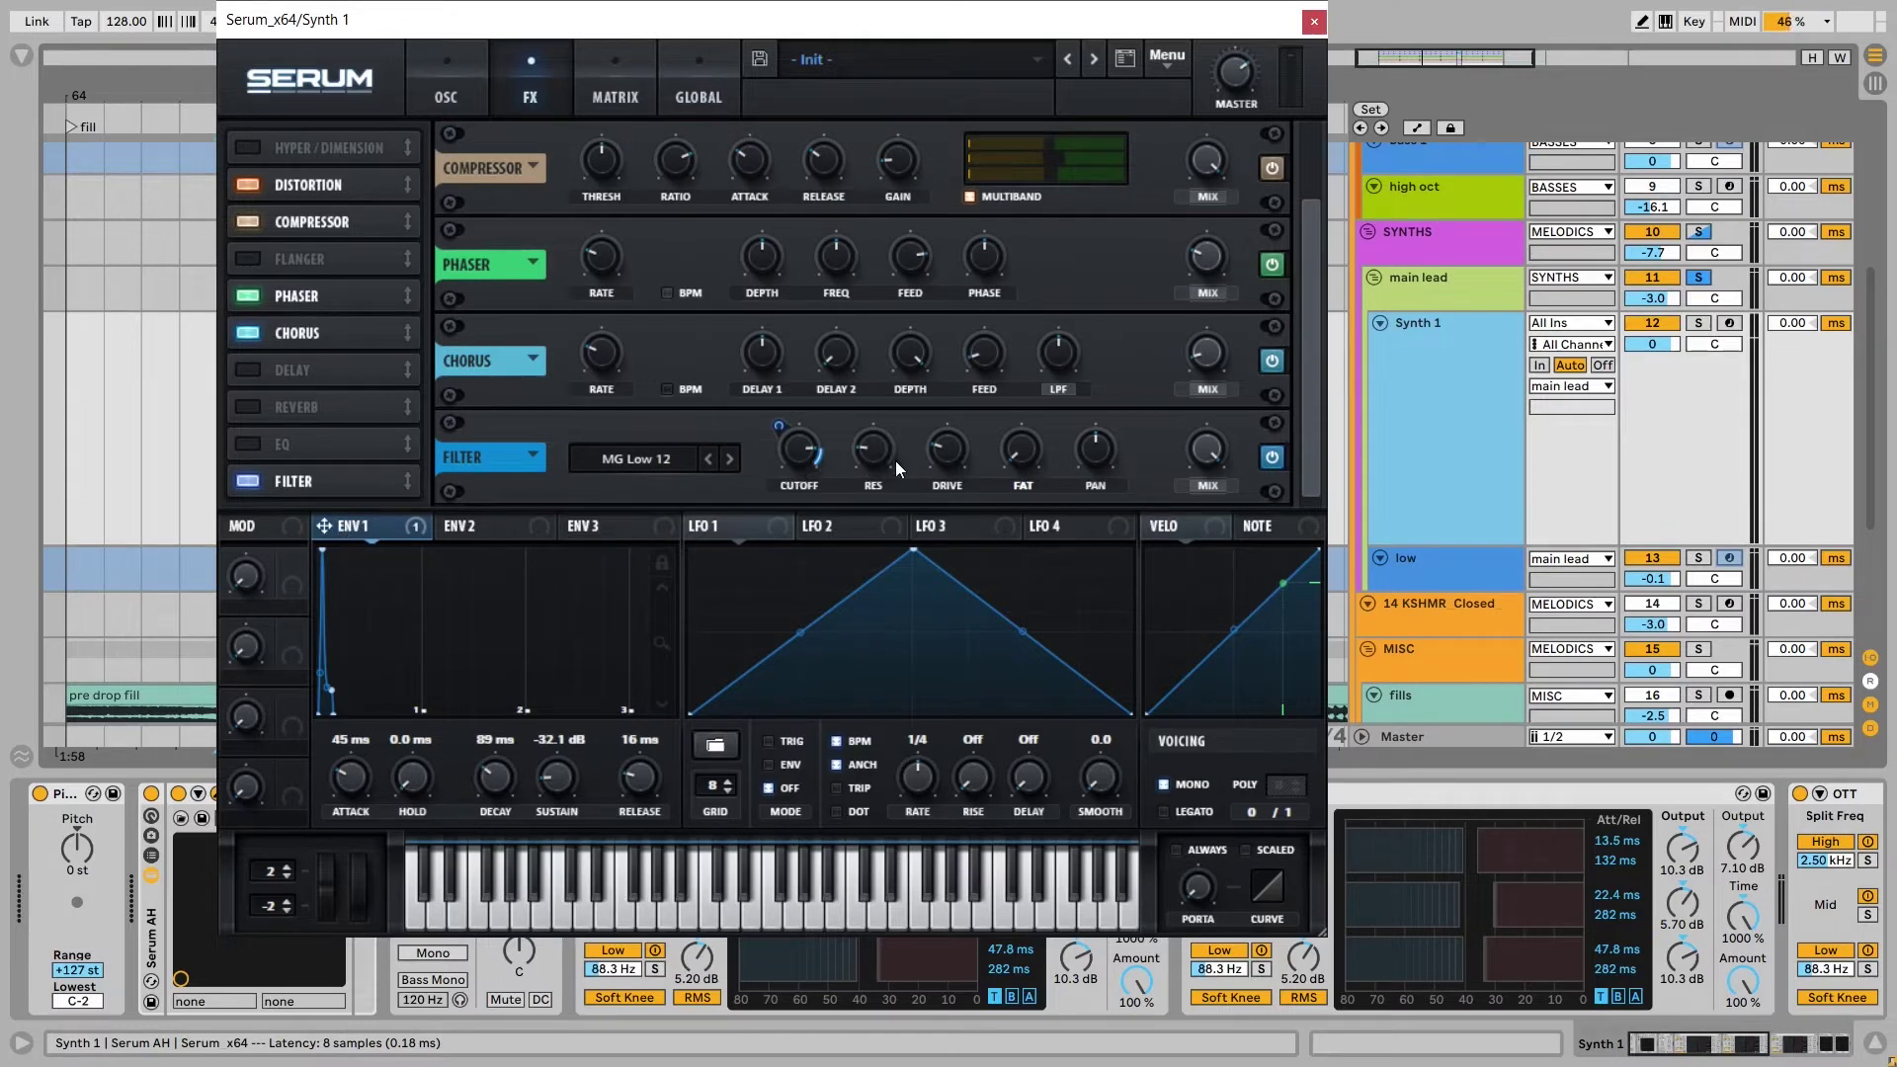
# Audition Synth 1 with Serum's distortion, compressor, phaser, chorus and filter bypassed, switch the effects back on and close Serum
pyautogui.press('space')
pyautogui.click(1273, 458)
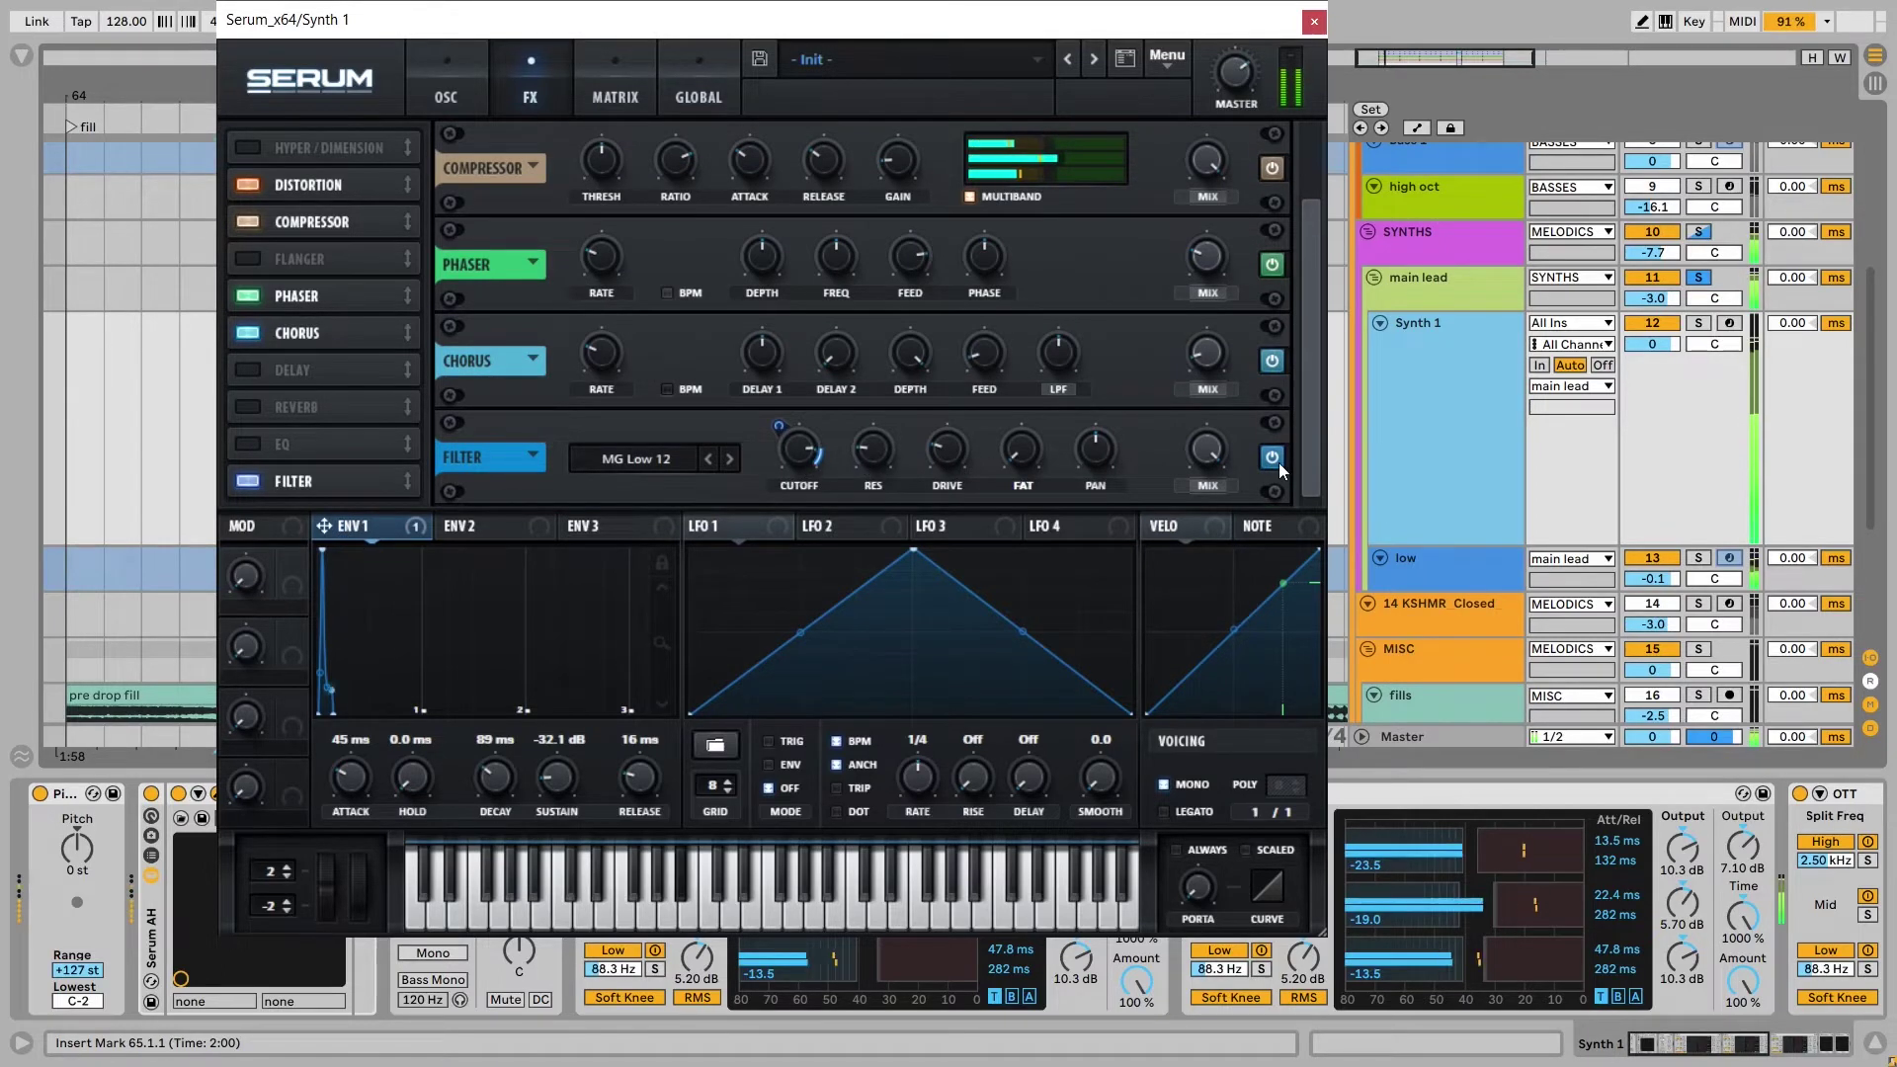
pyautogui.click(1271, 360)
pyautogui.click(1271, 265)
pyautogui.click(1272, 169)
pyautogui.moveTo(1310, 251); pyautogui.dragTo(1318, 158)
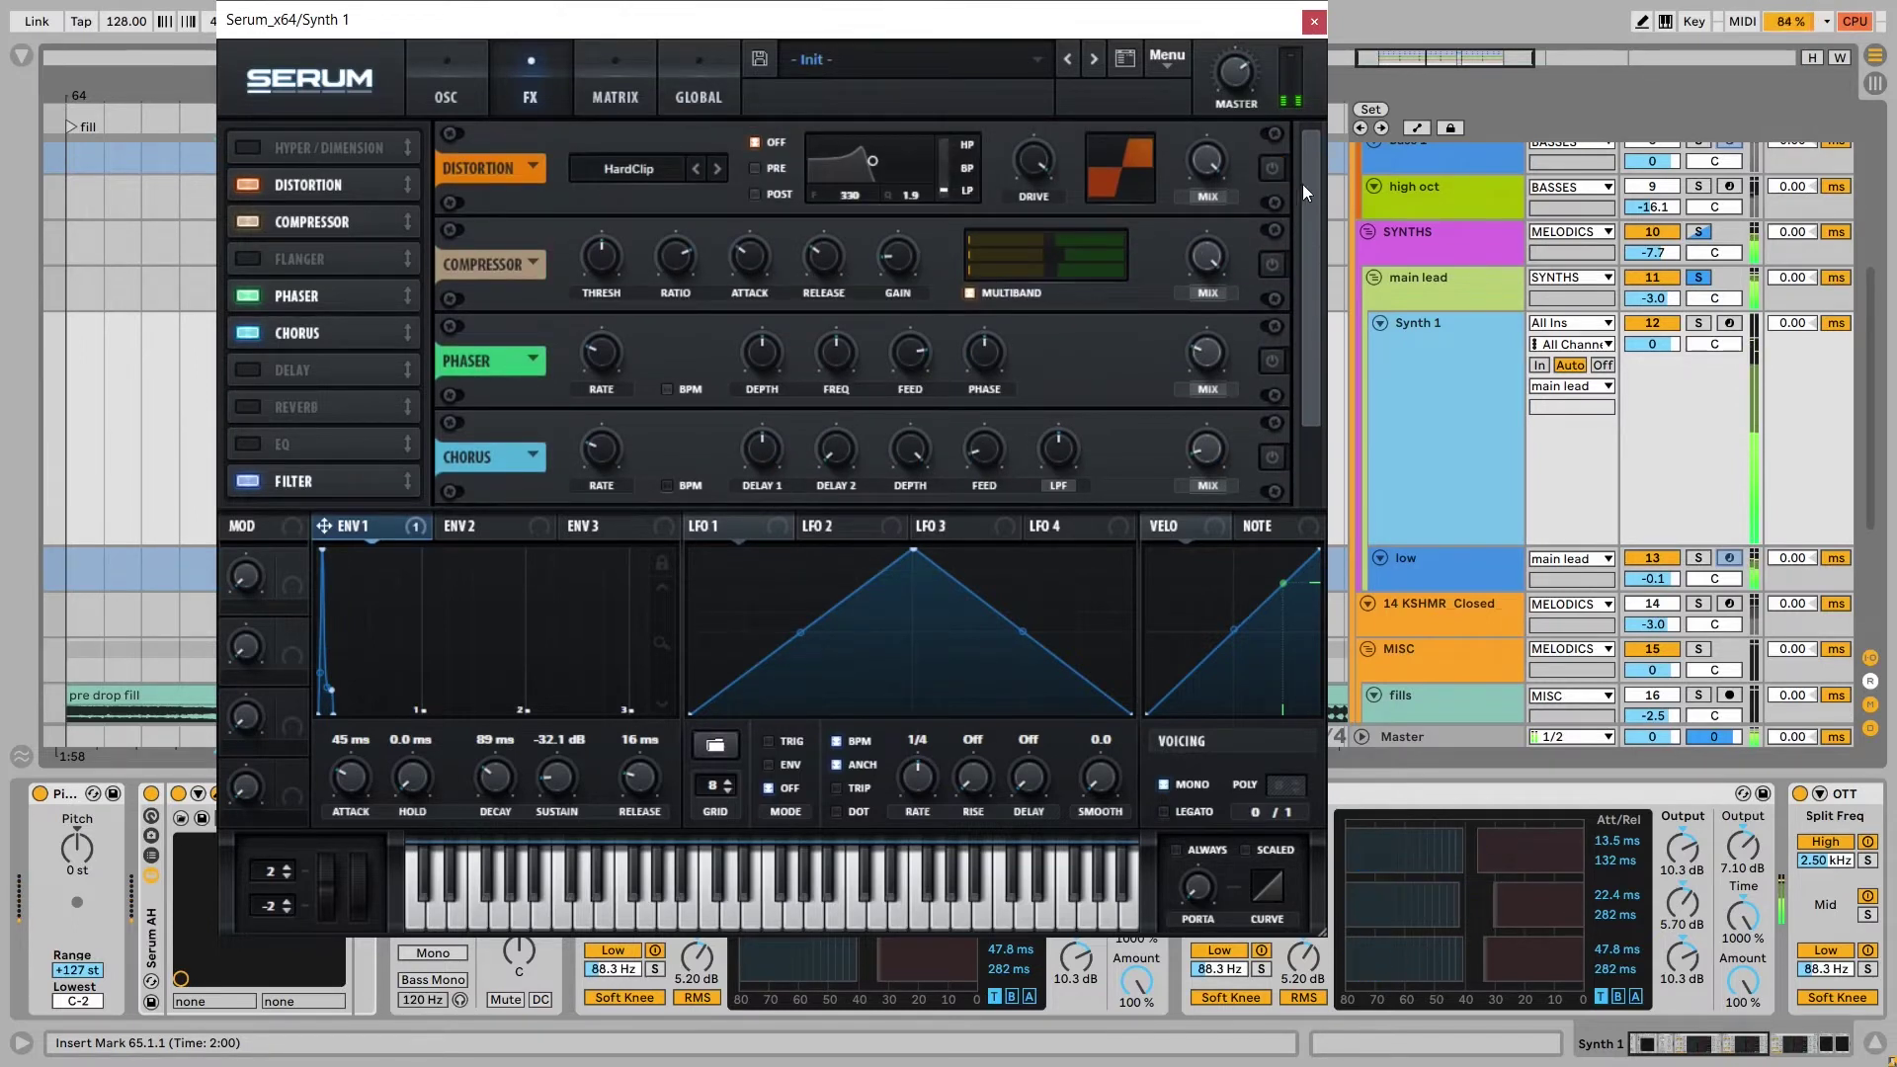
pyautogui.scroll(-2, 1112, 369)
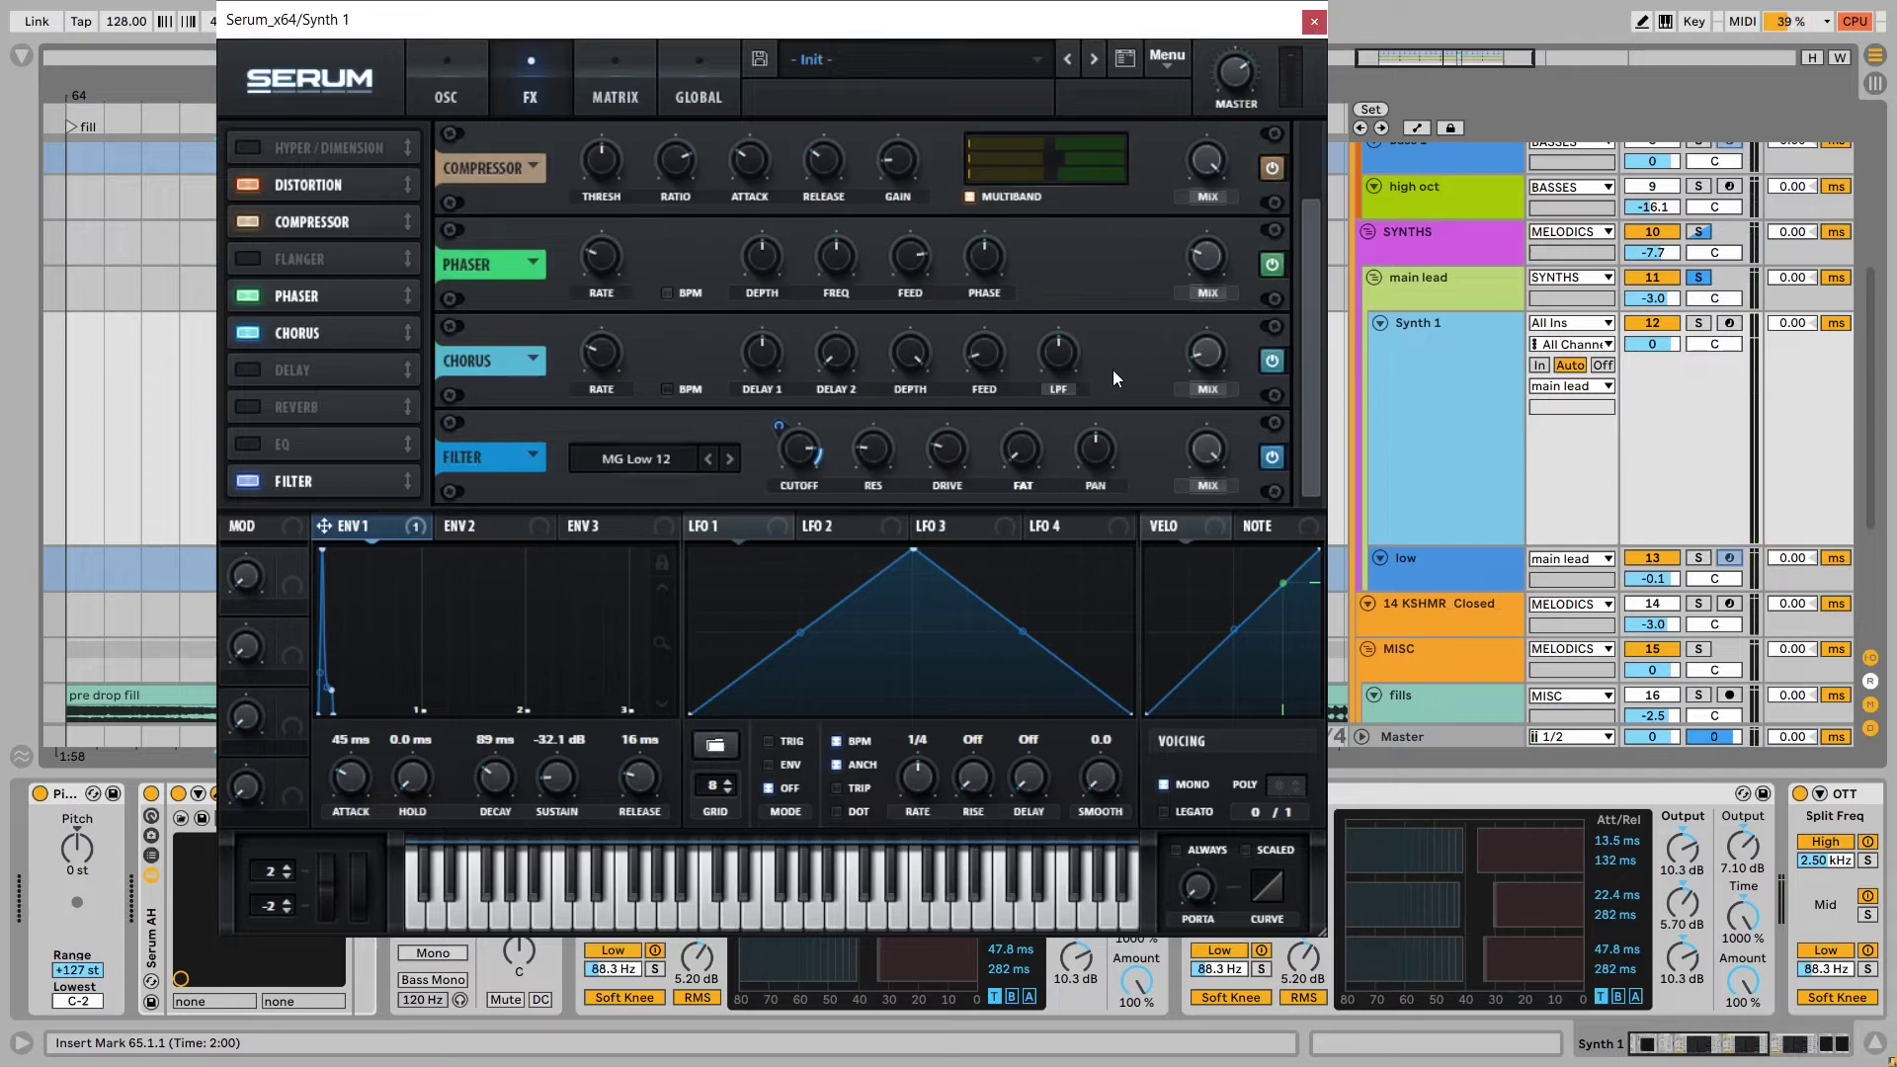
pyautogui.click(1314, 21)
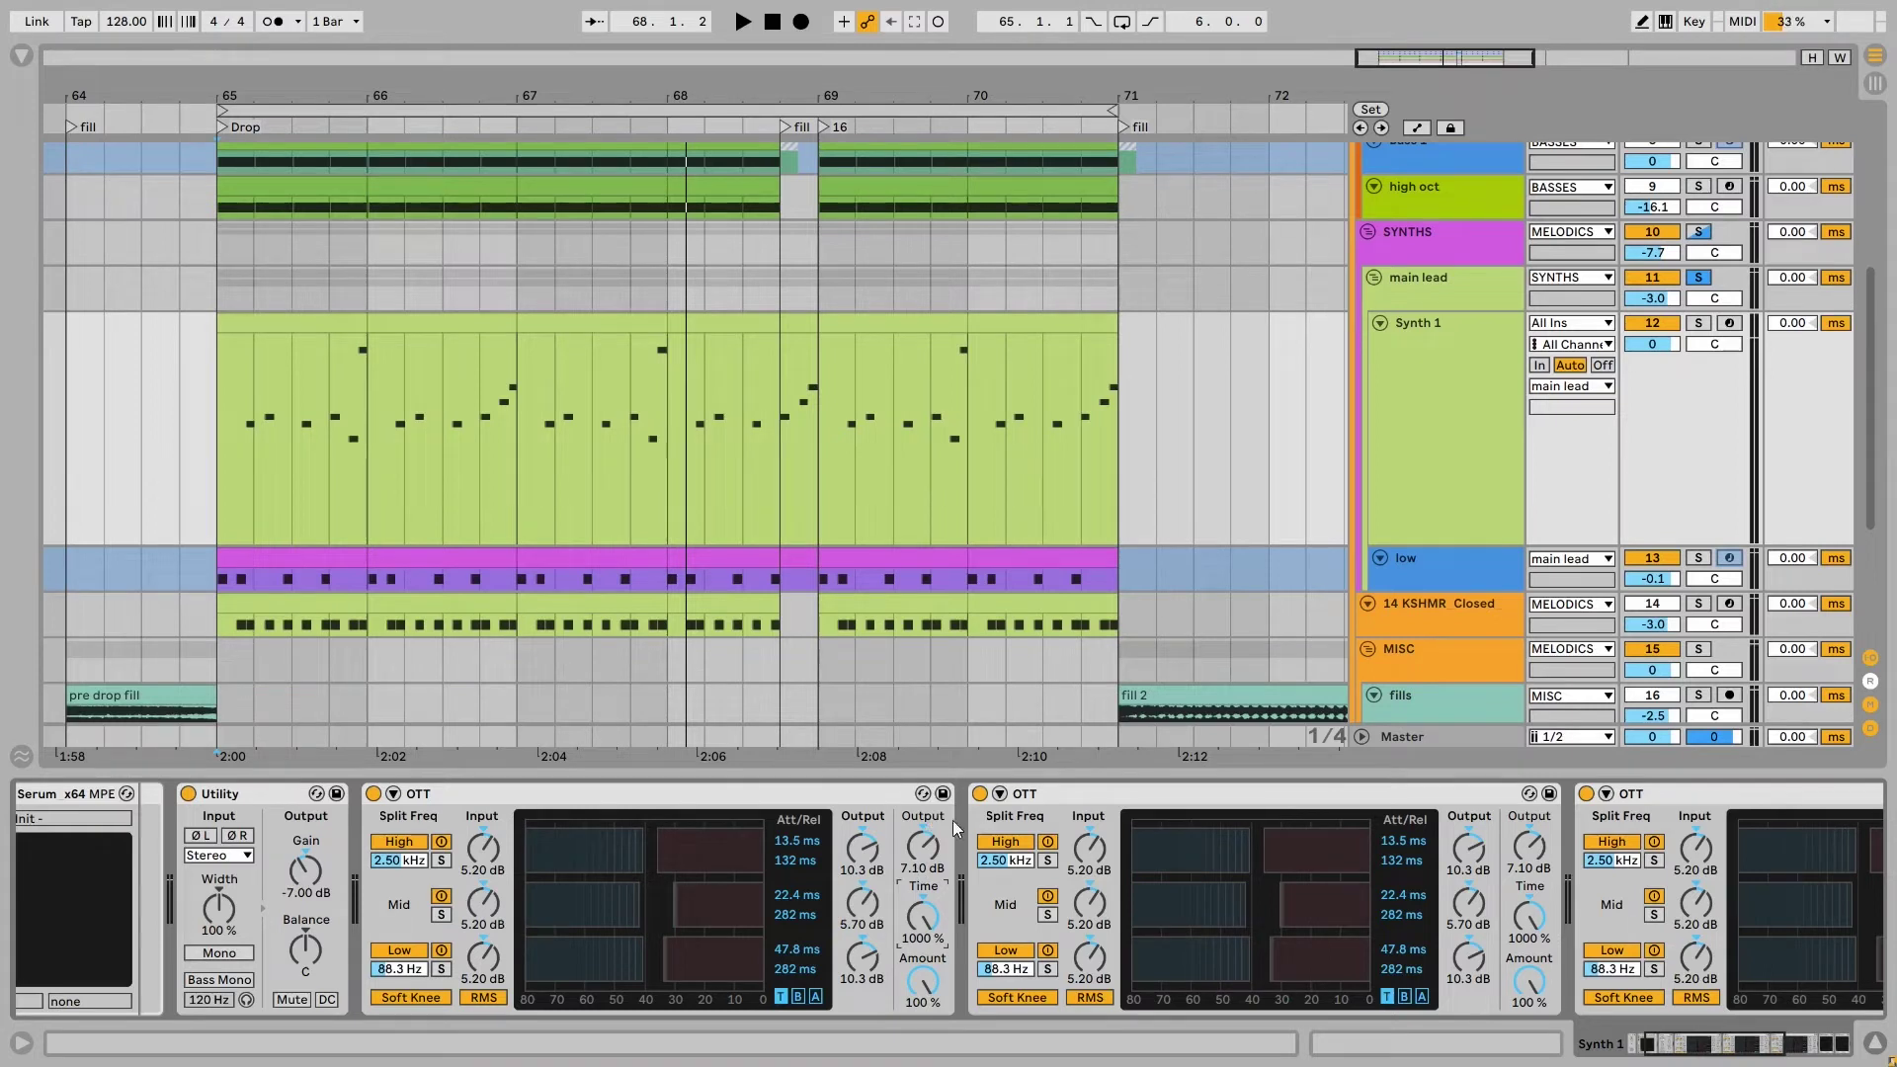
# Select the three OTT devices on Synth 1 and compare the lead's sound with them deactivated and reactivated
pyautogui.hscroll(3, 904, 805)
pyautogui.click(889, 794)
pyautogui.click(1364, 899)
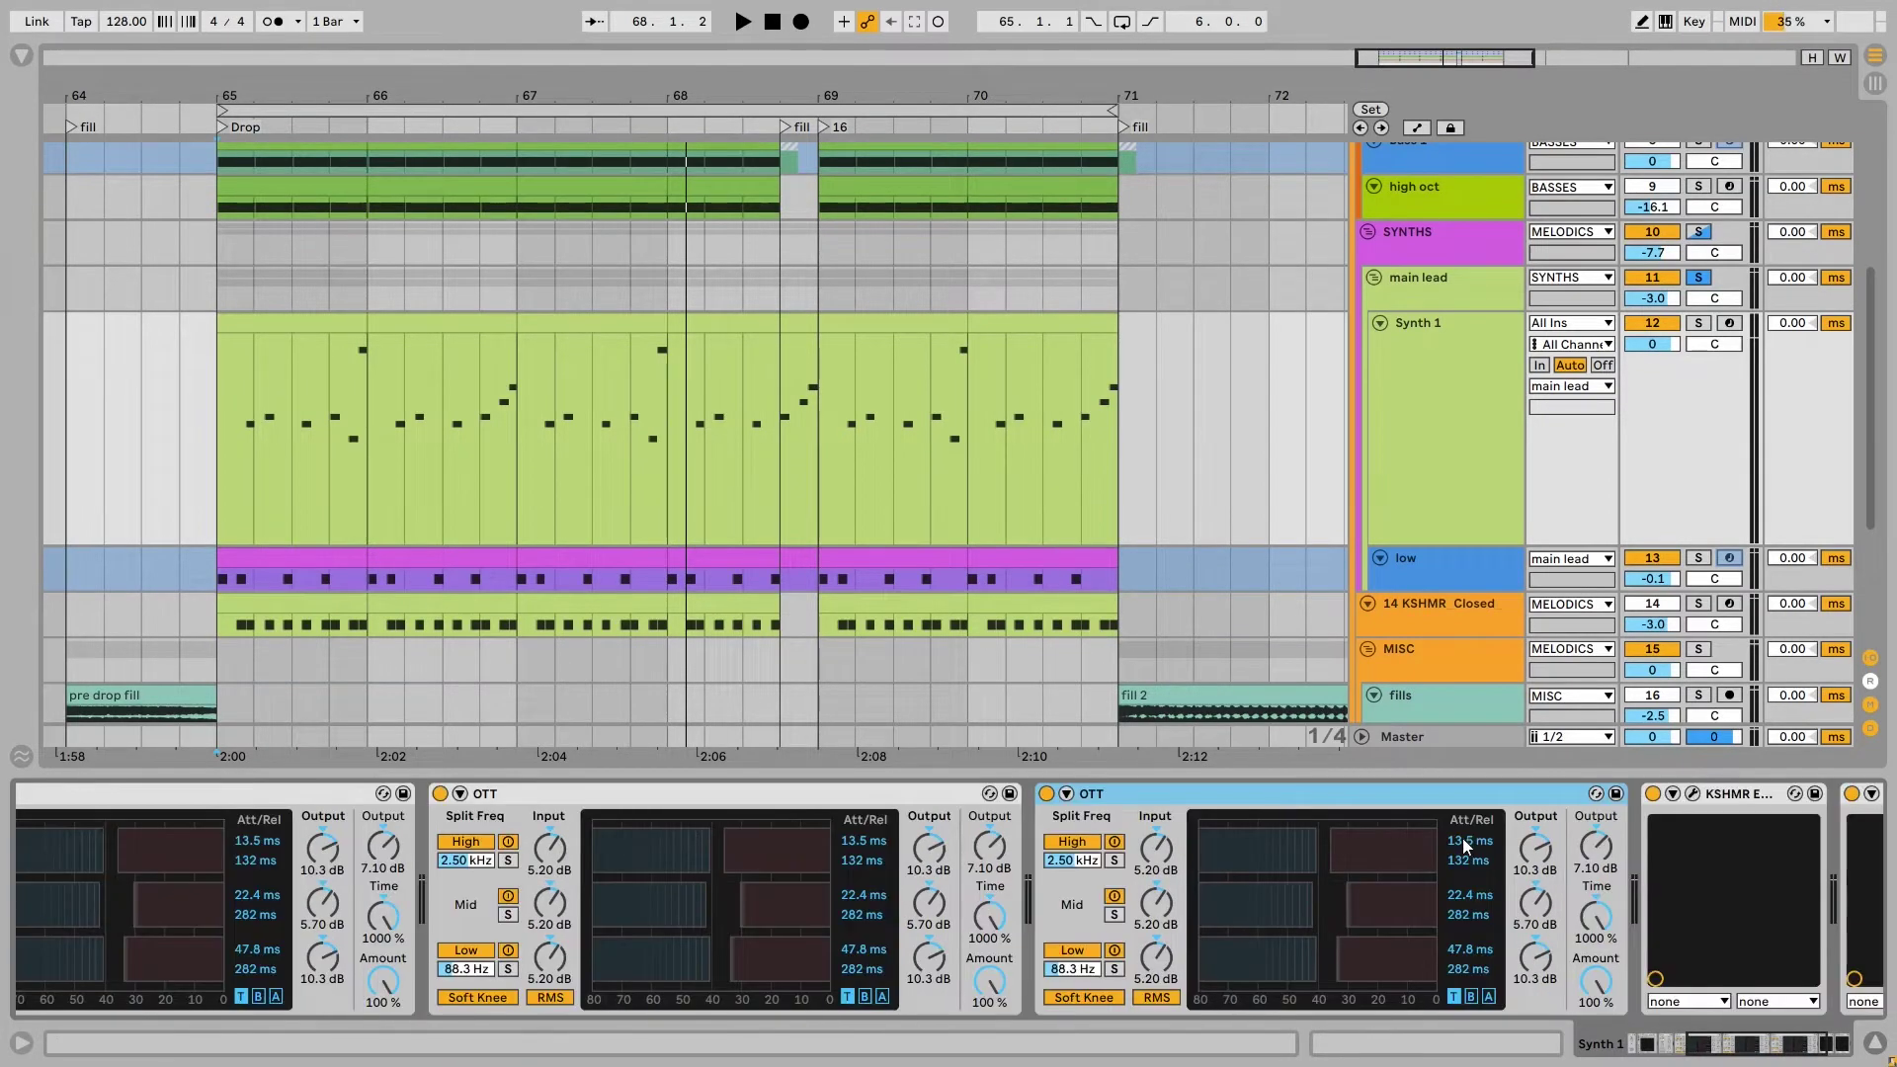
pyautogui.hscroll(3, 1322, 880)
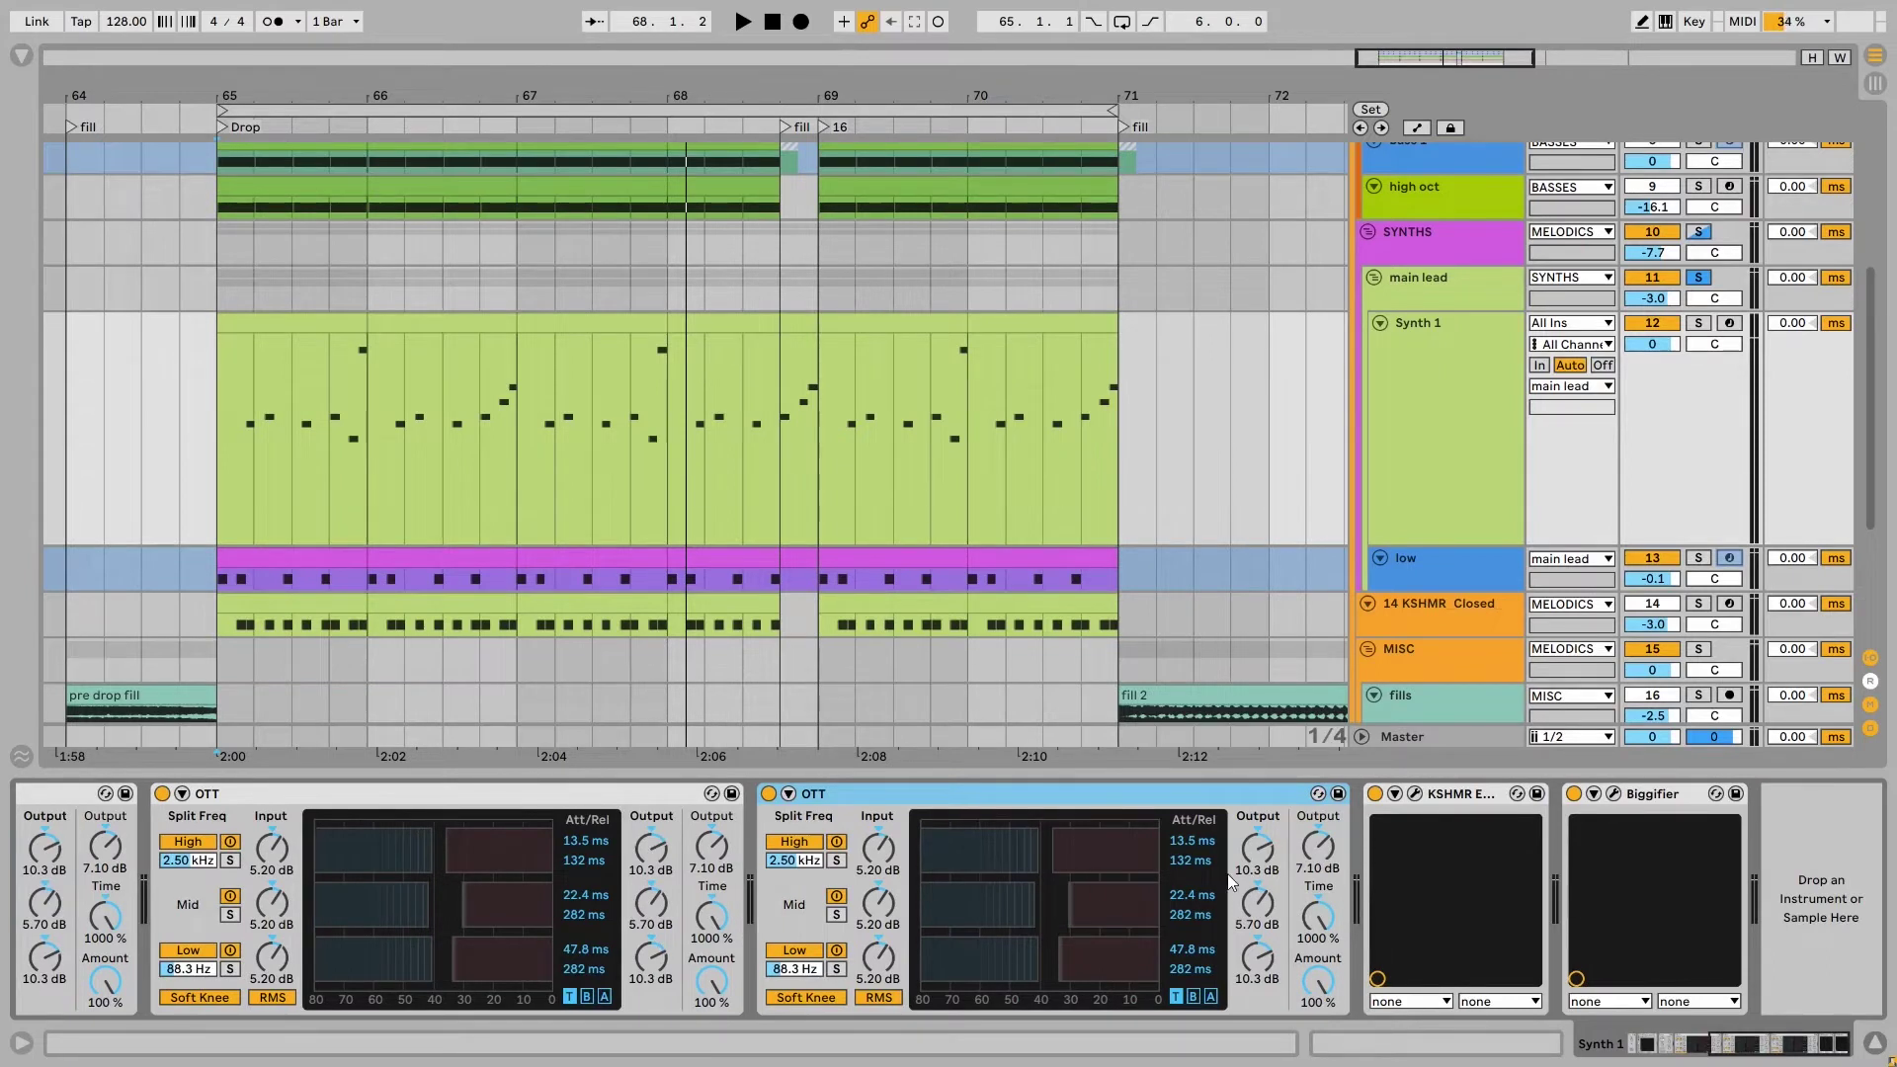
pyautogui.hscroll(-7, 1232, 880)
pyautogui.press('space')
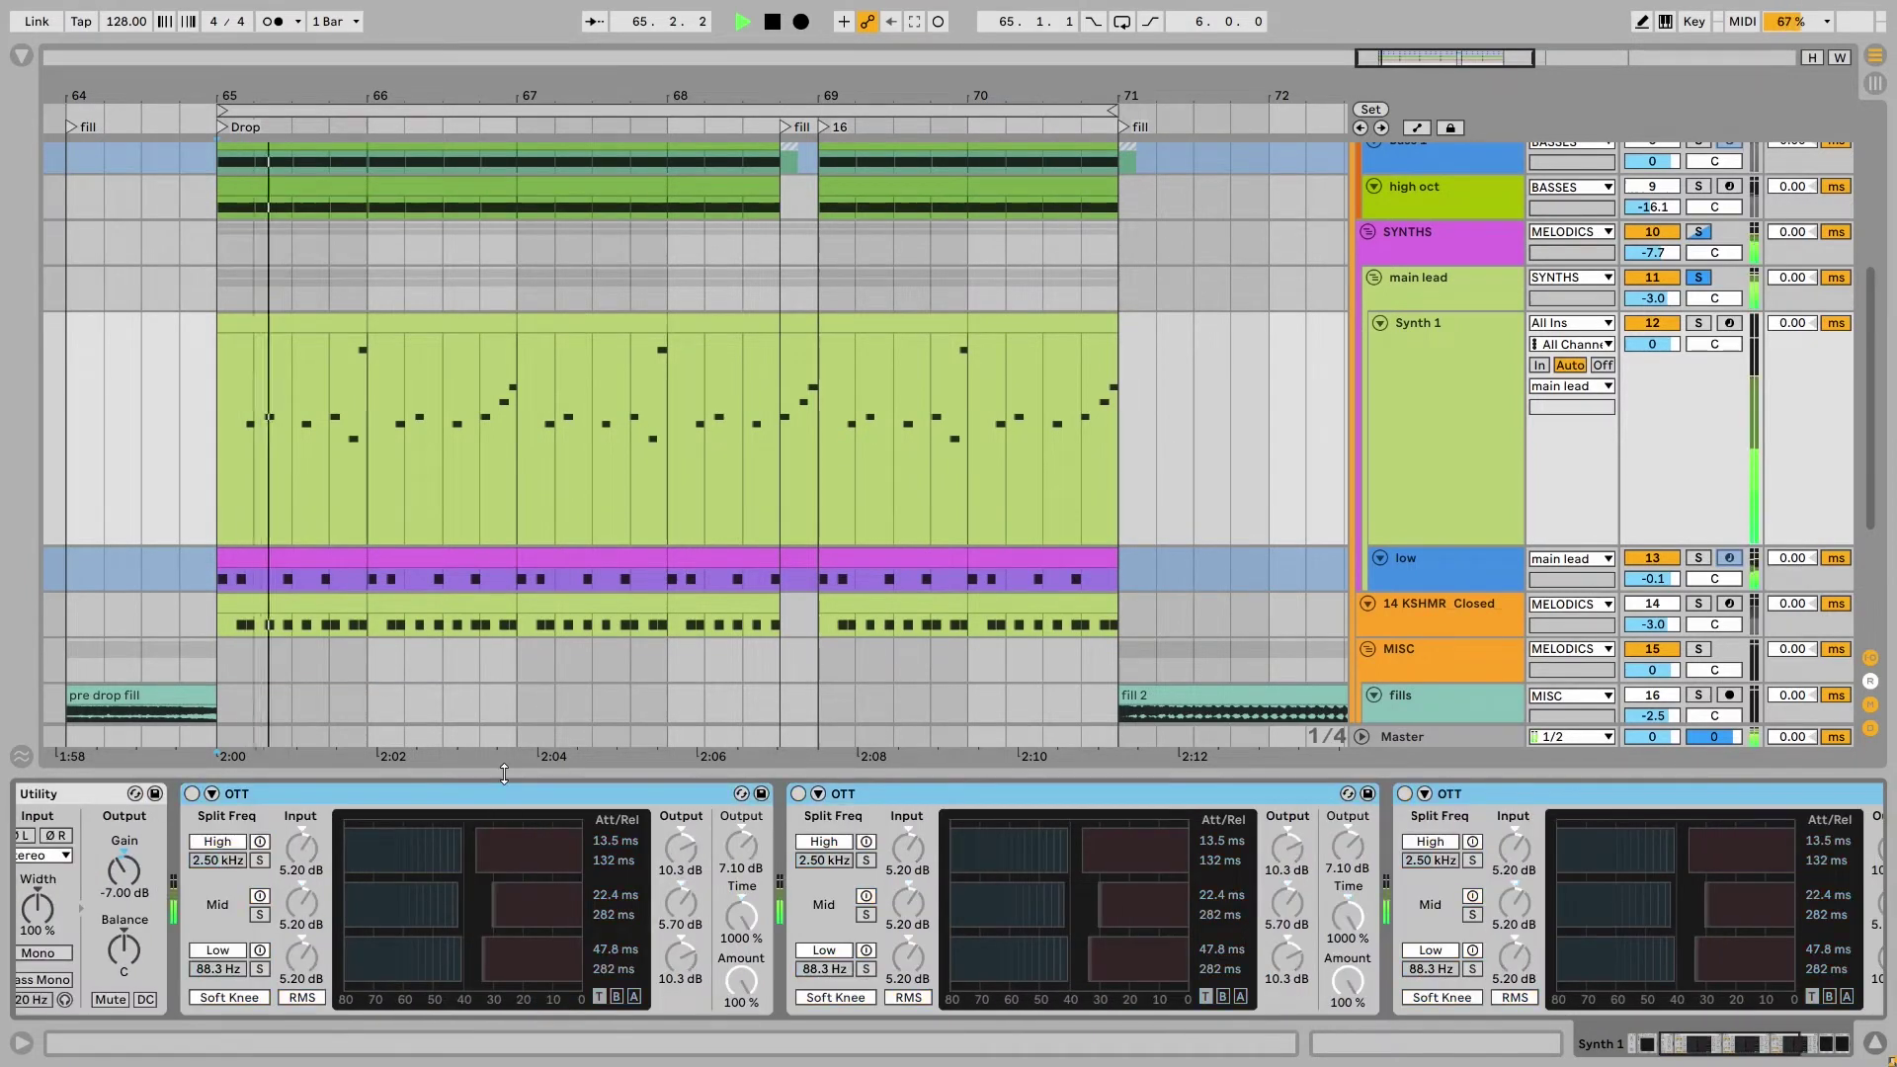
pyautogui.press('space')
pyautogui.press('0')
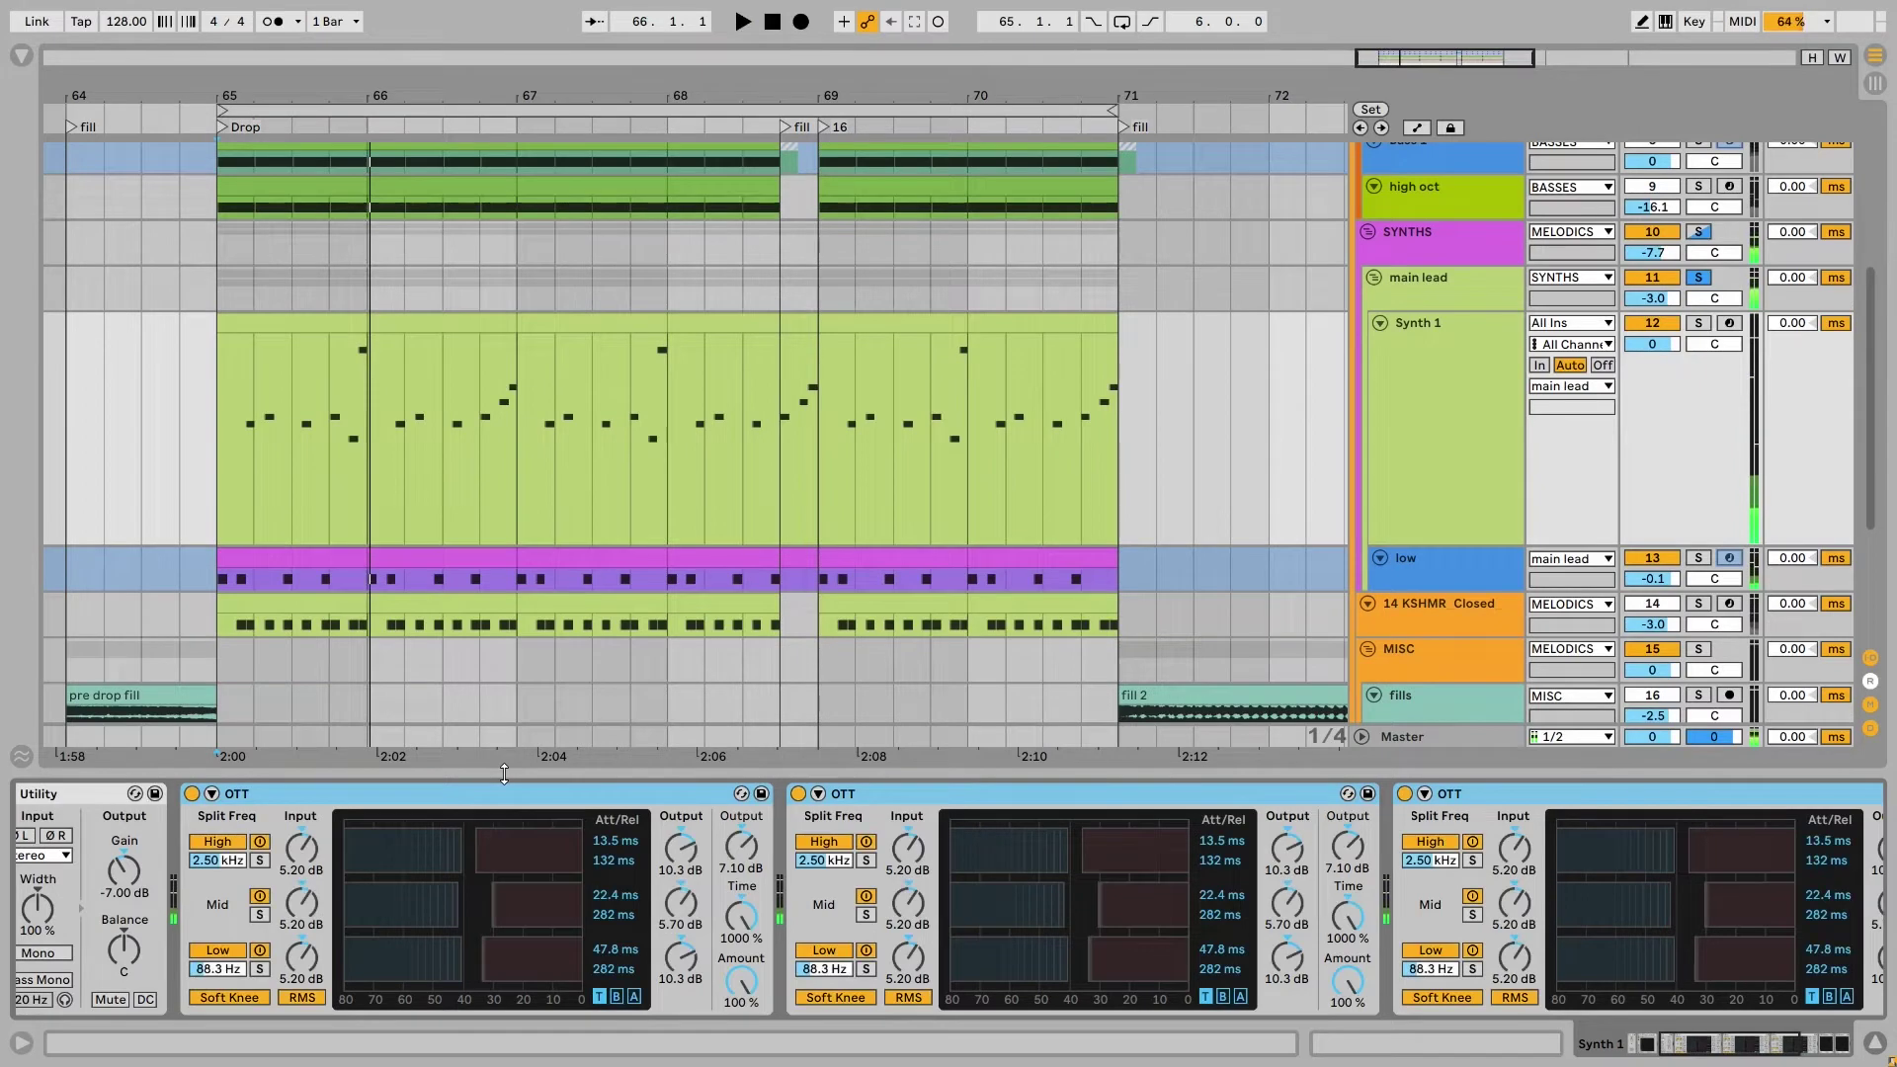
pyautogui.press('space')
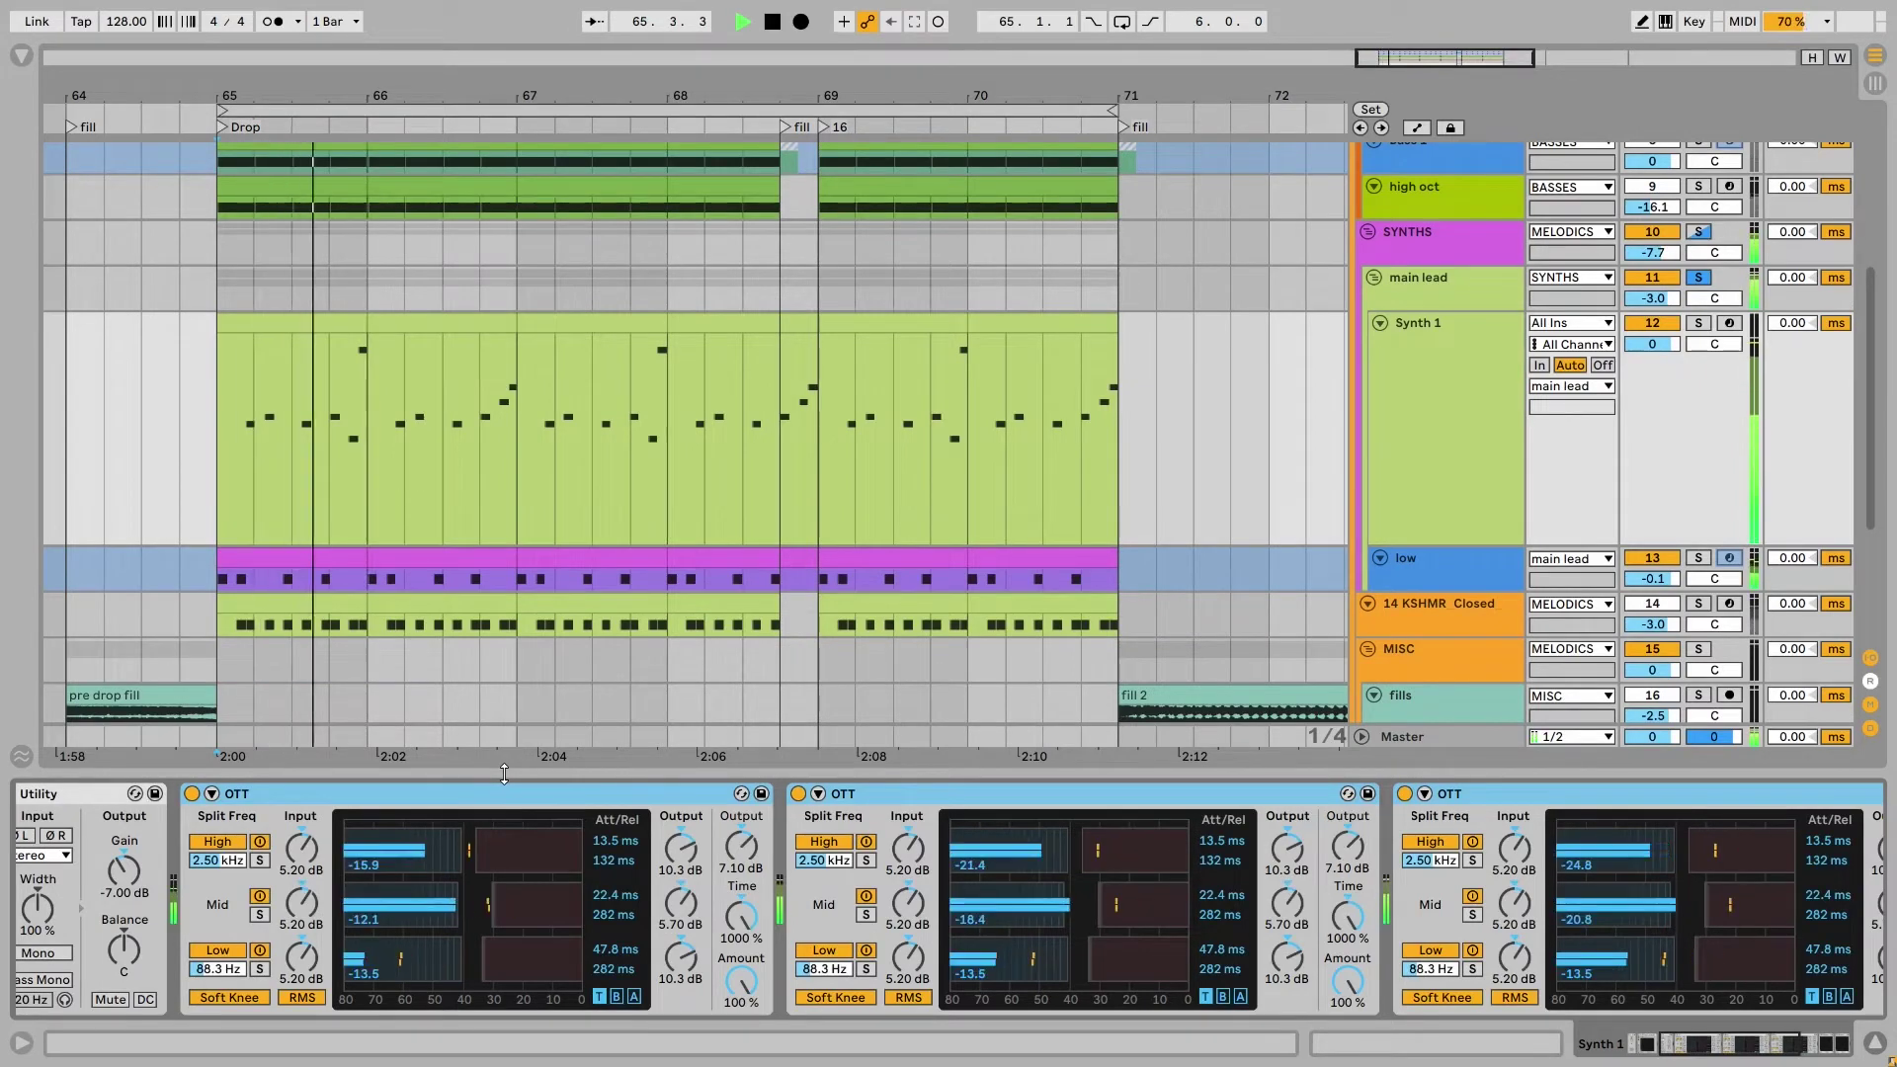
pyautogui.press('space')
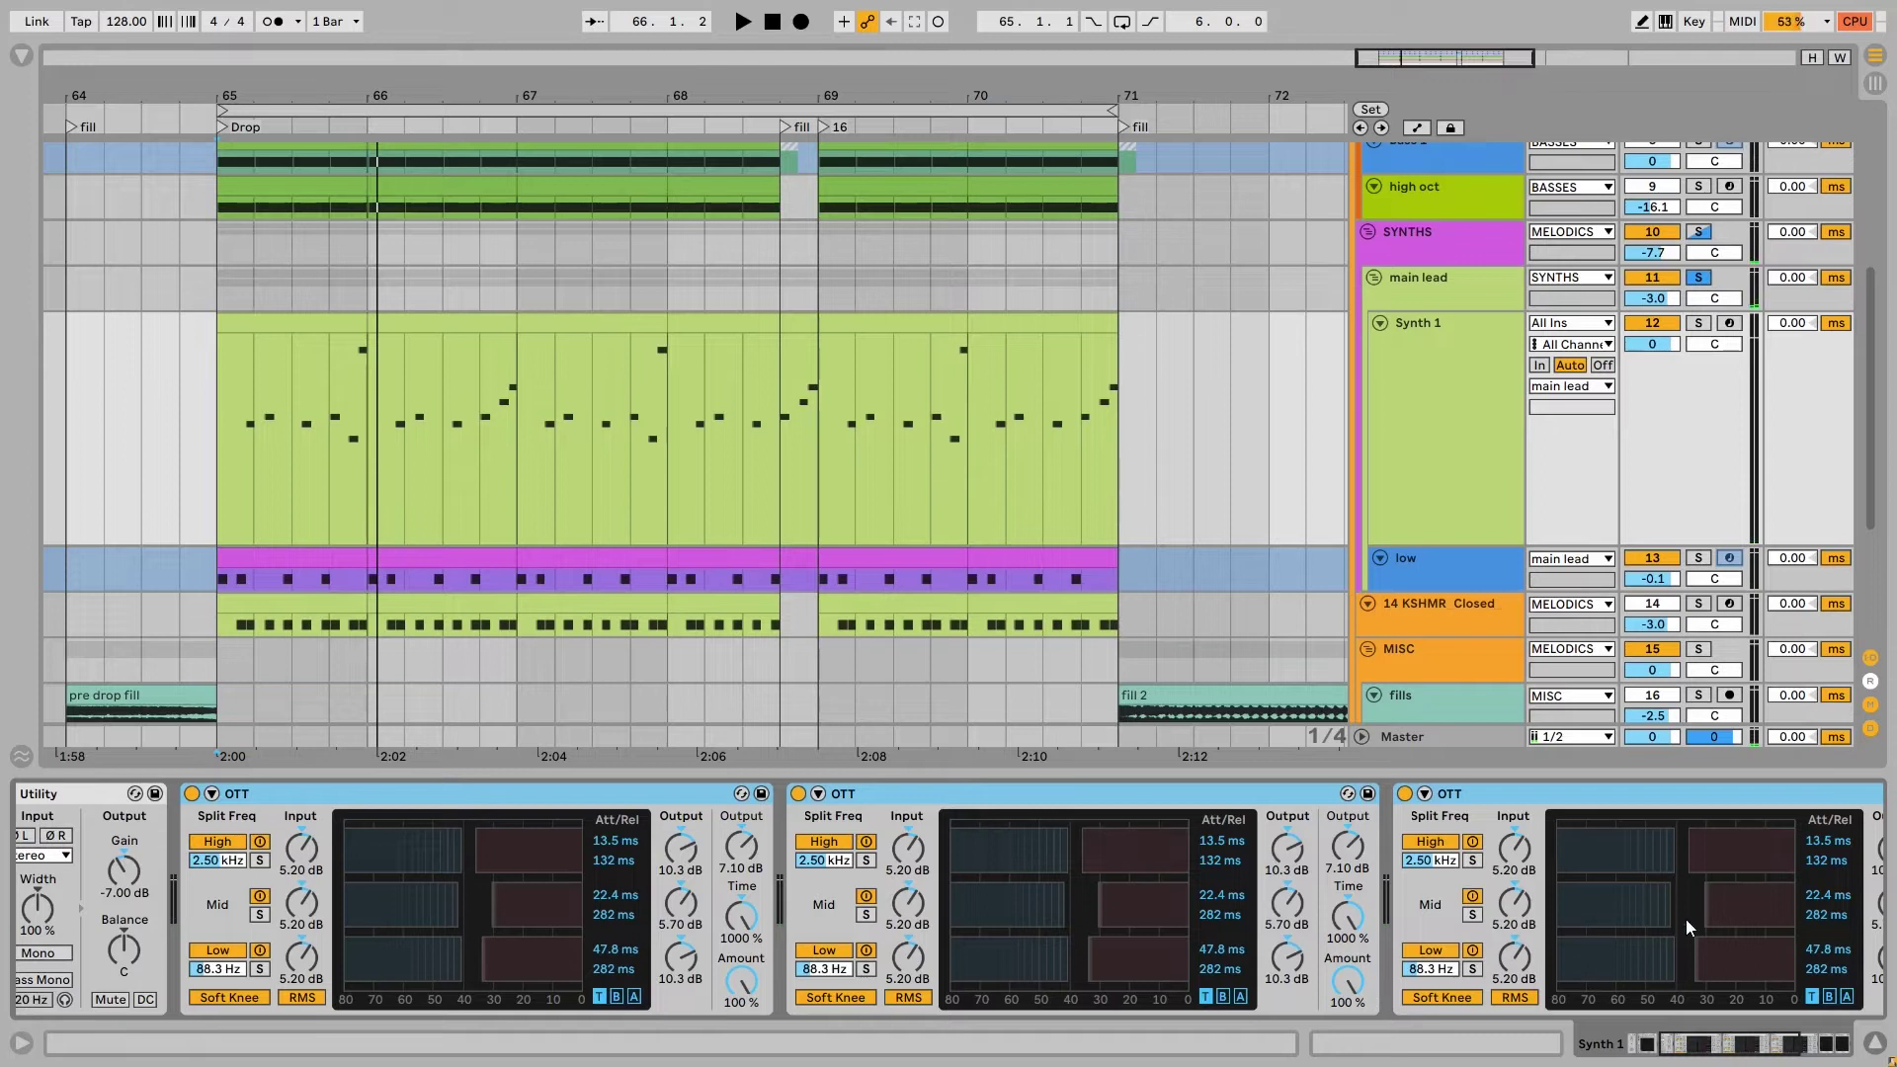
# Examine the KSHMR Essentials settings on Synth 1, then the Biggifier settings
pyautogui.hscroll(3, 1685, 918)
pyautogui.click(1415, 795)
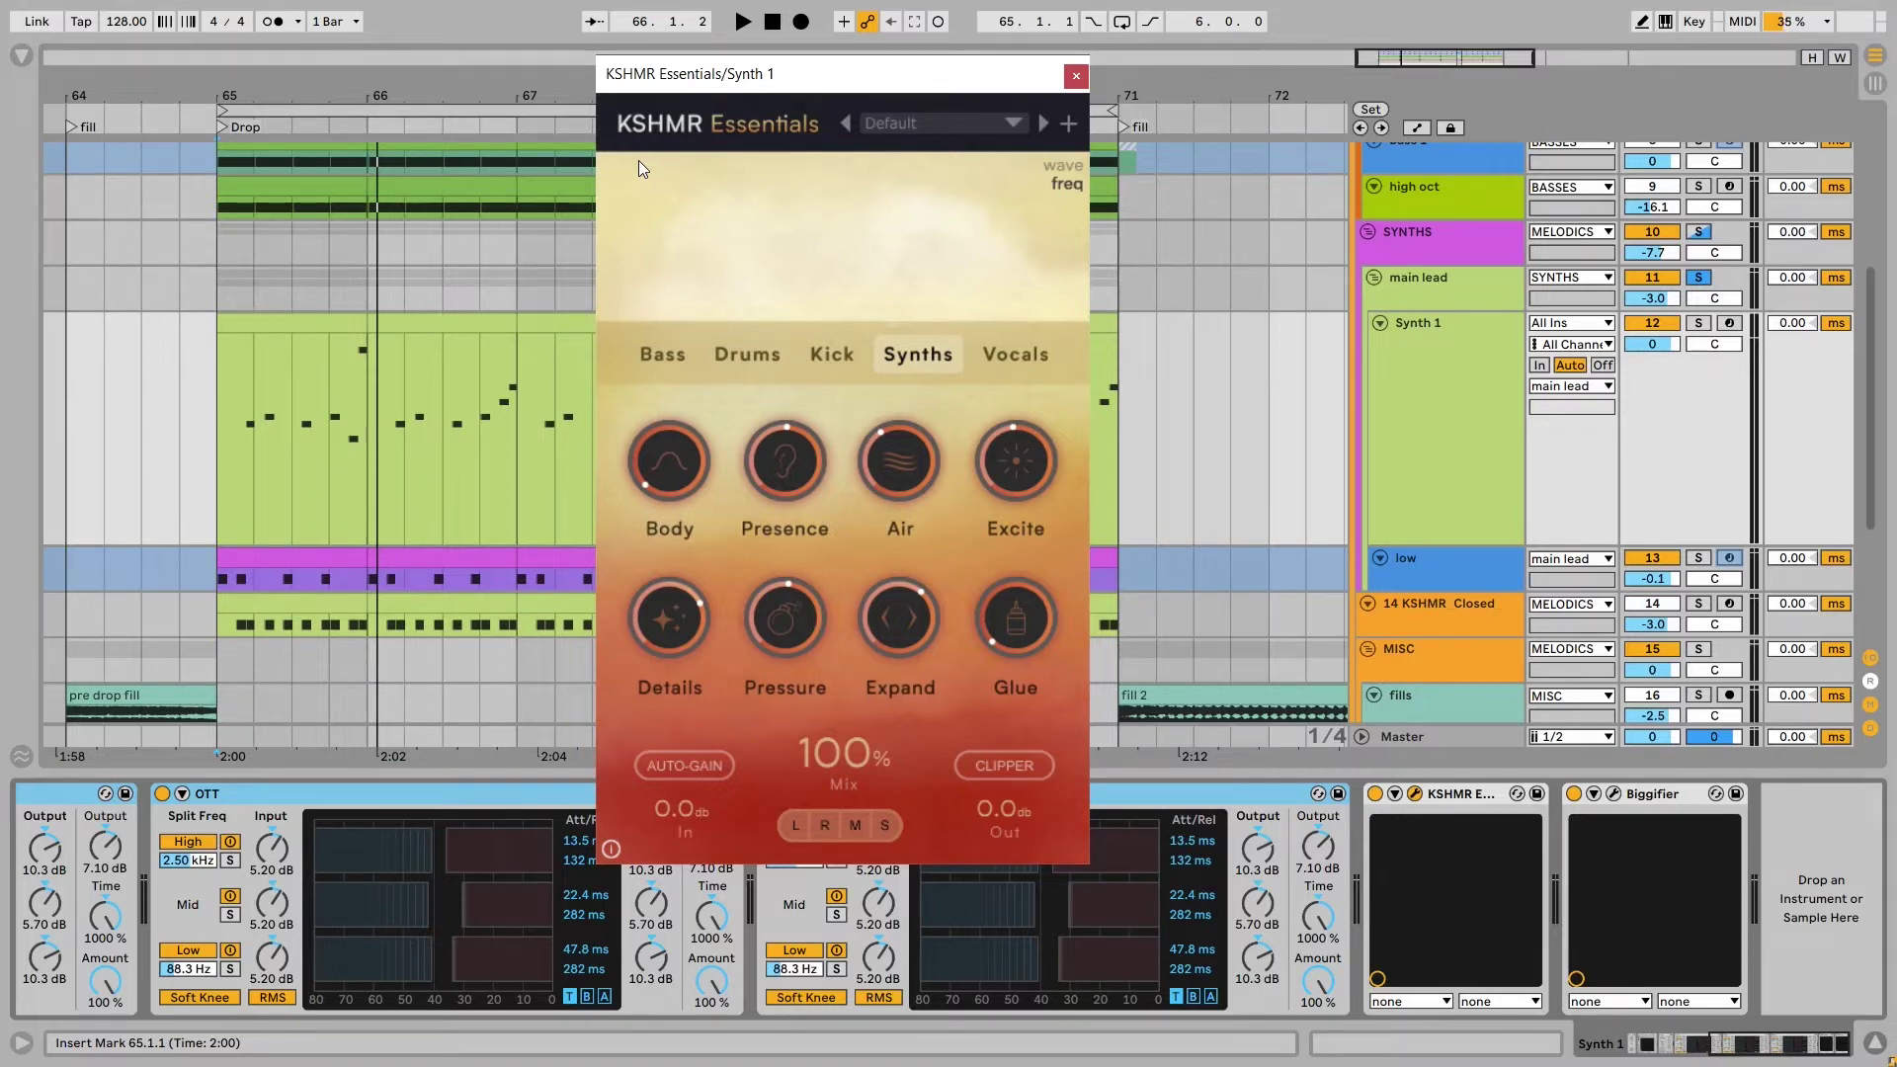
pyautogui.moveTo(798, 435)
pyautogui.moveTo(889, 470)
pyautogui.click(1613, 793)
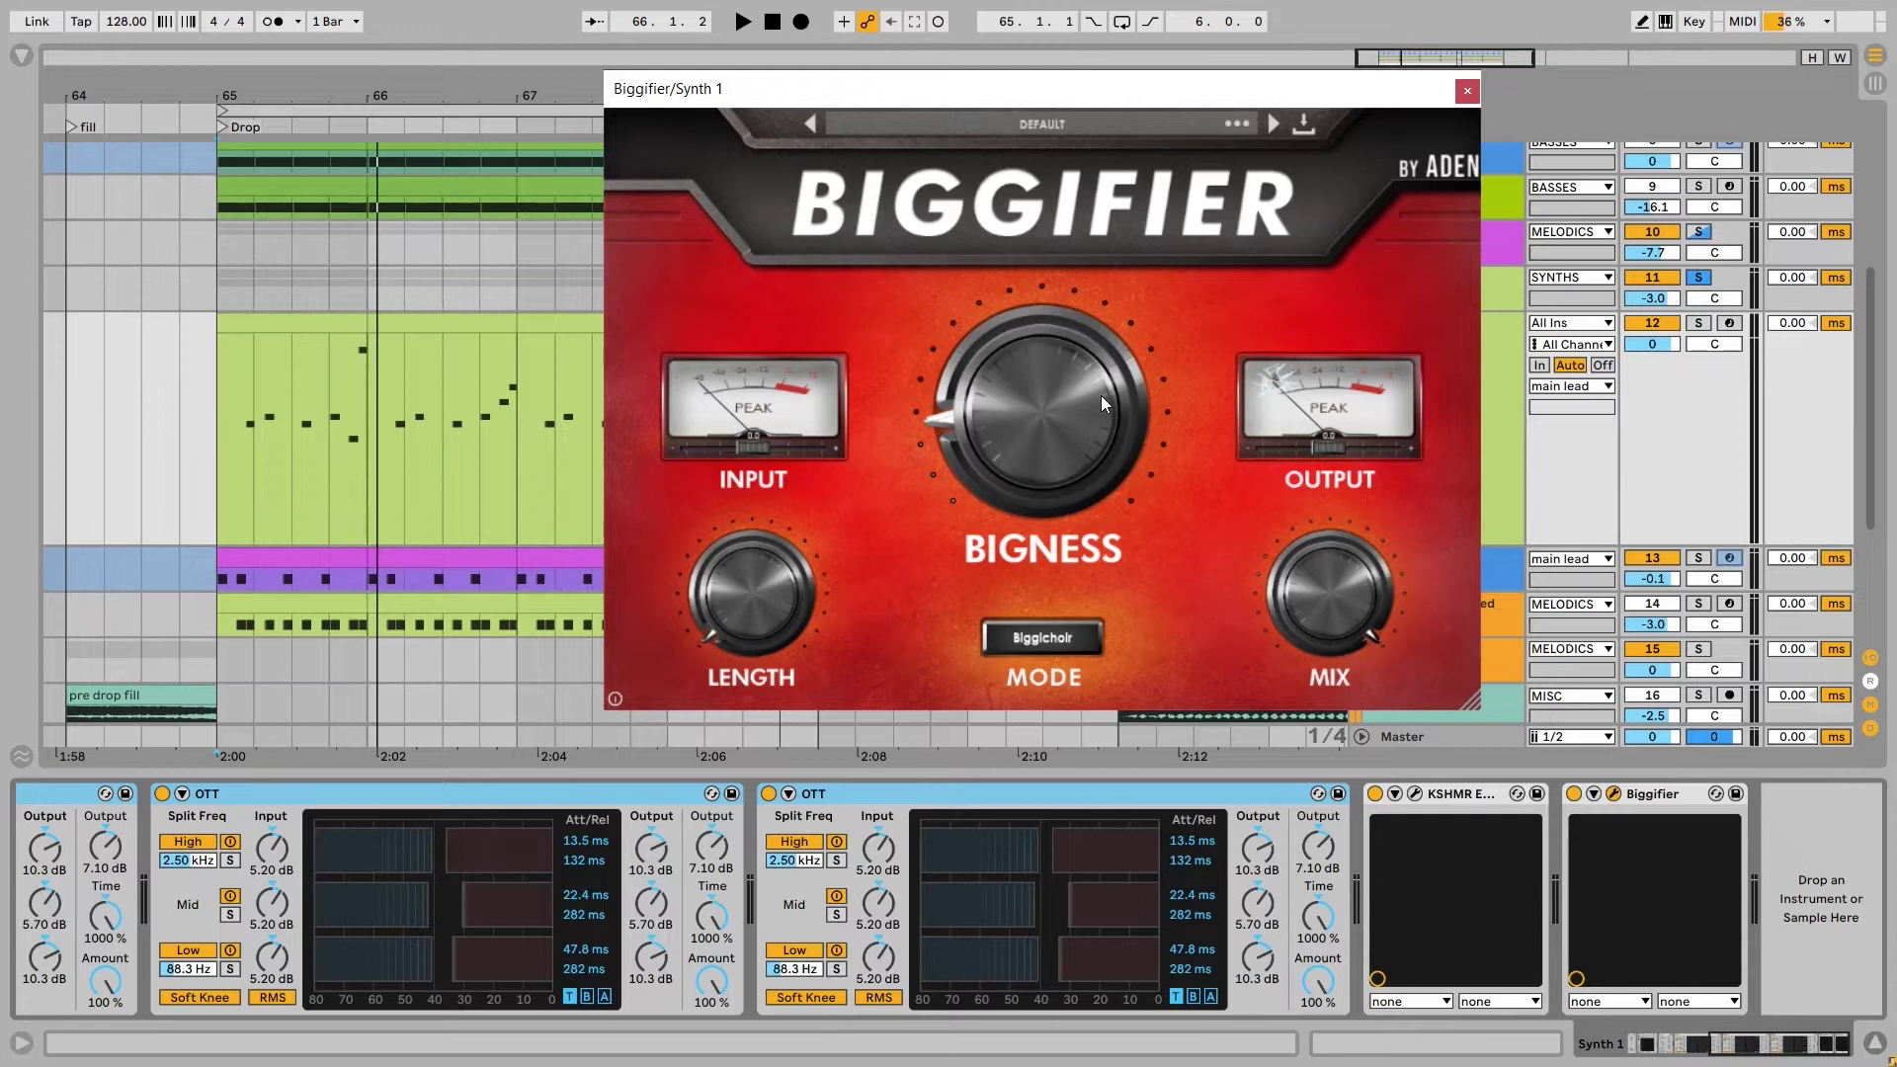
# Compare the lead's sound with KSHMR Essentials and Biggifier bypassed and re-enabled, then hide the open plug-in window
pyautogui.press('space')
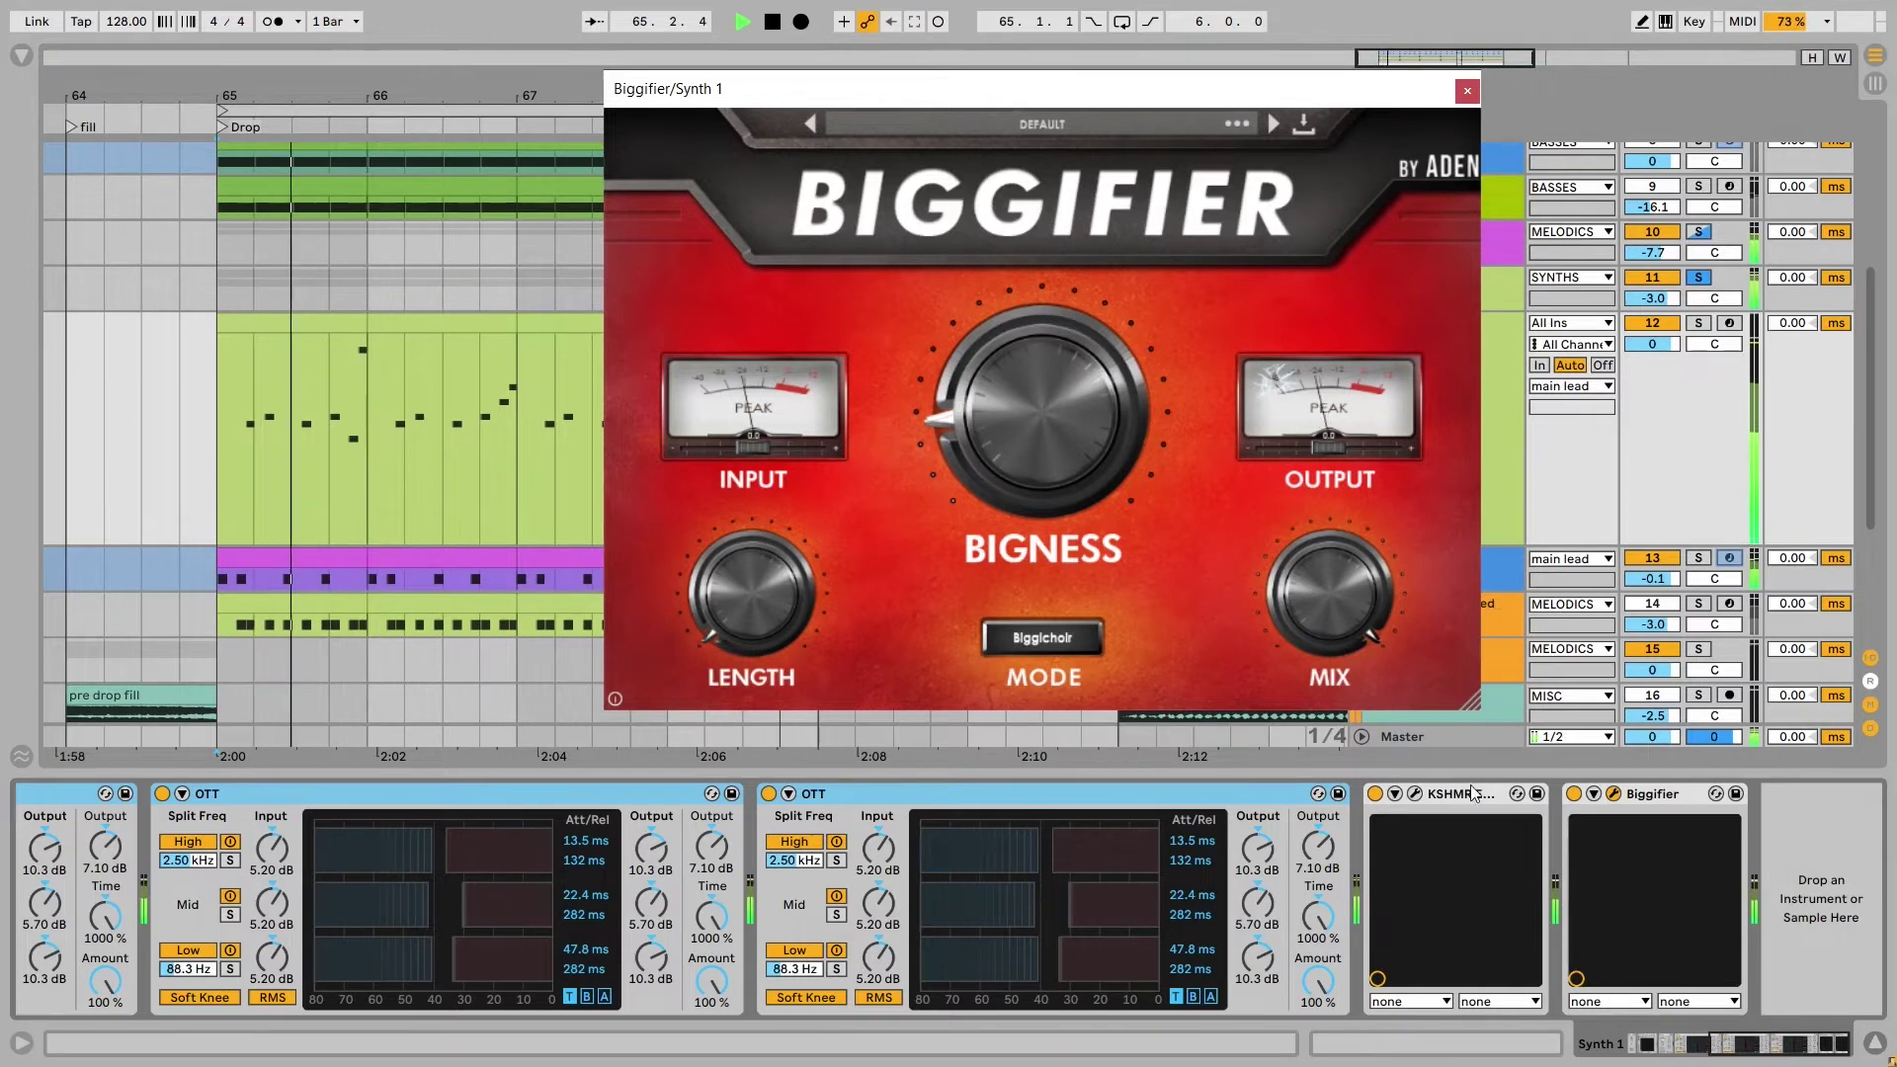
pyautogui.click(1374, 794)
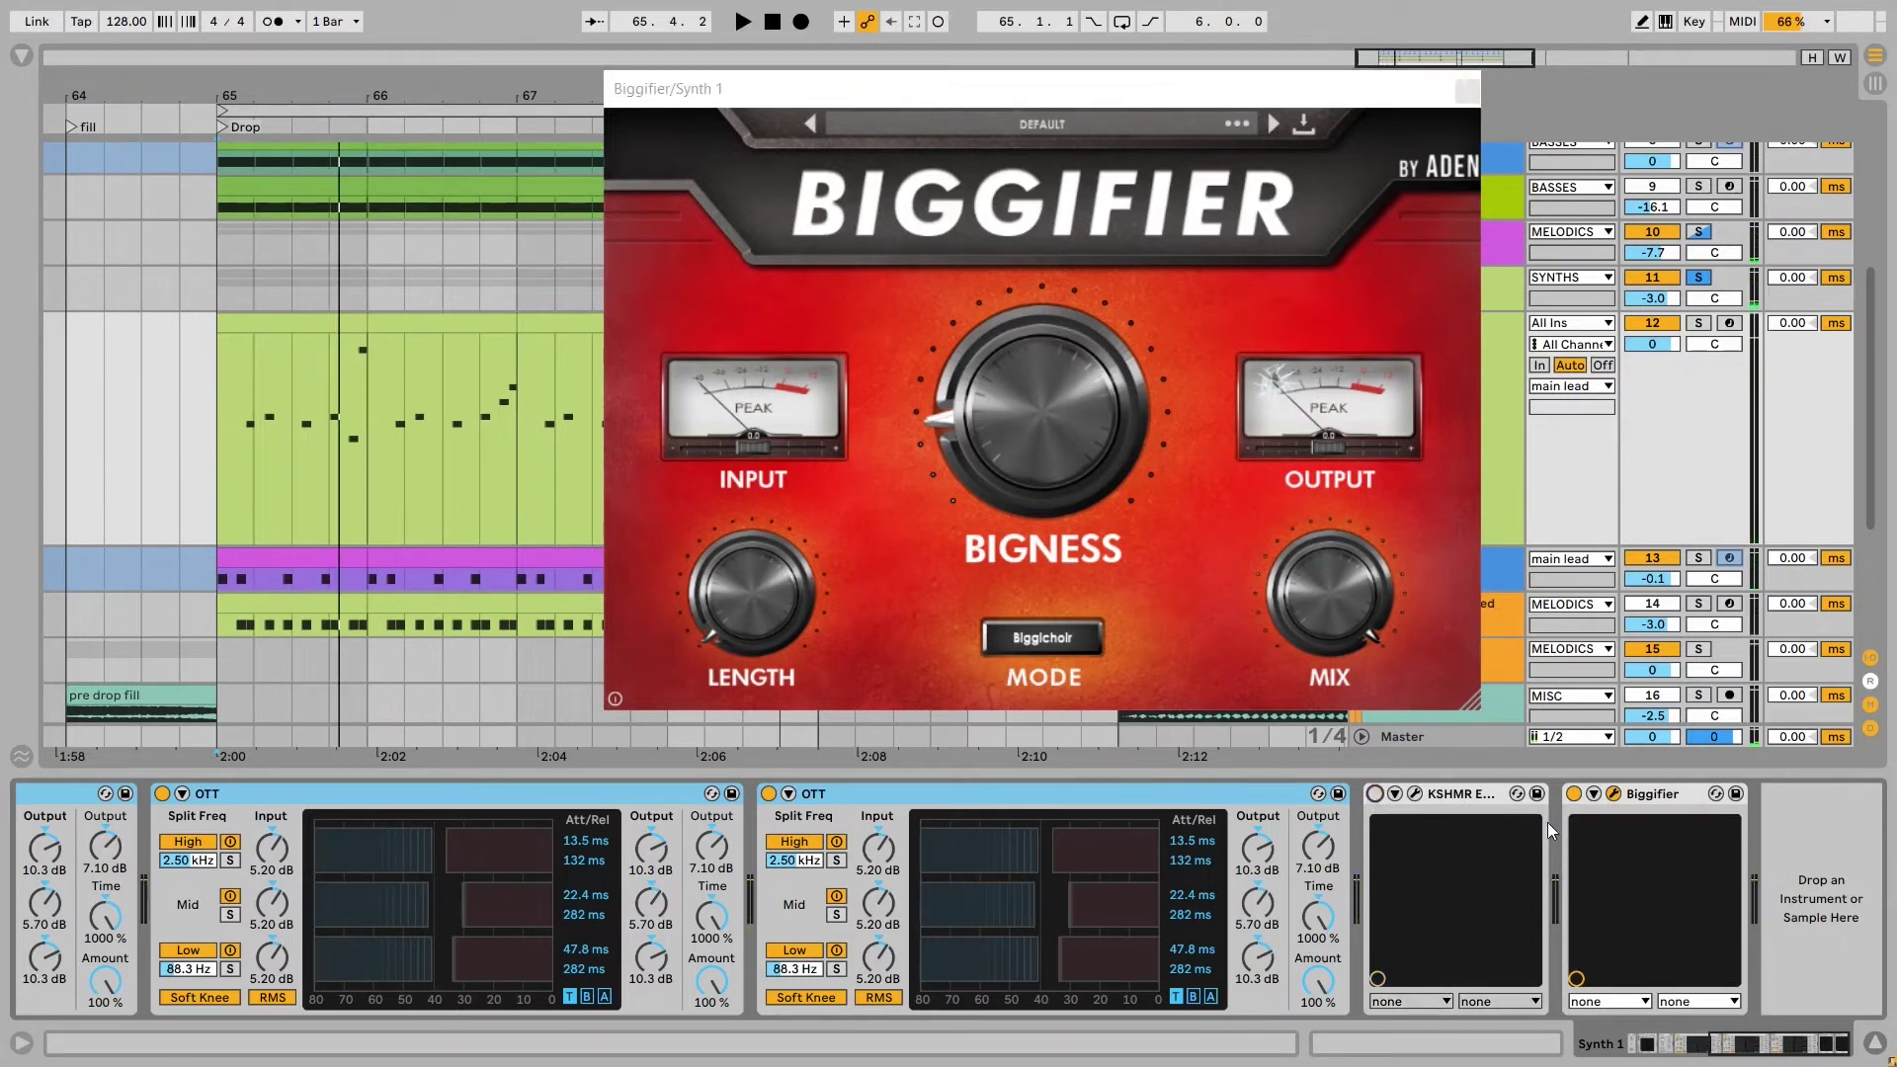
pyautogui.click(1575, 794)
pyautogui.press('space')
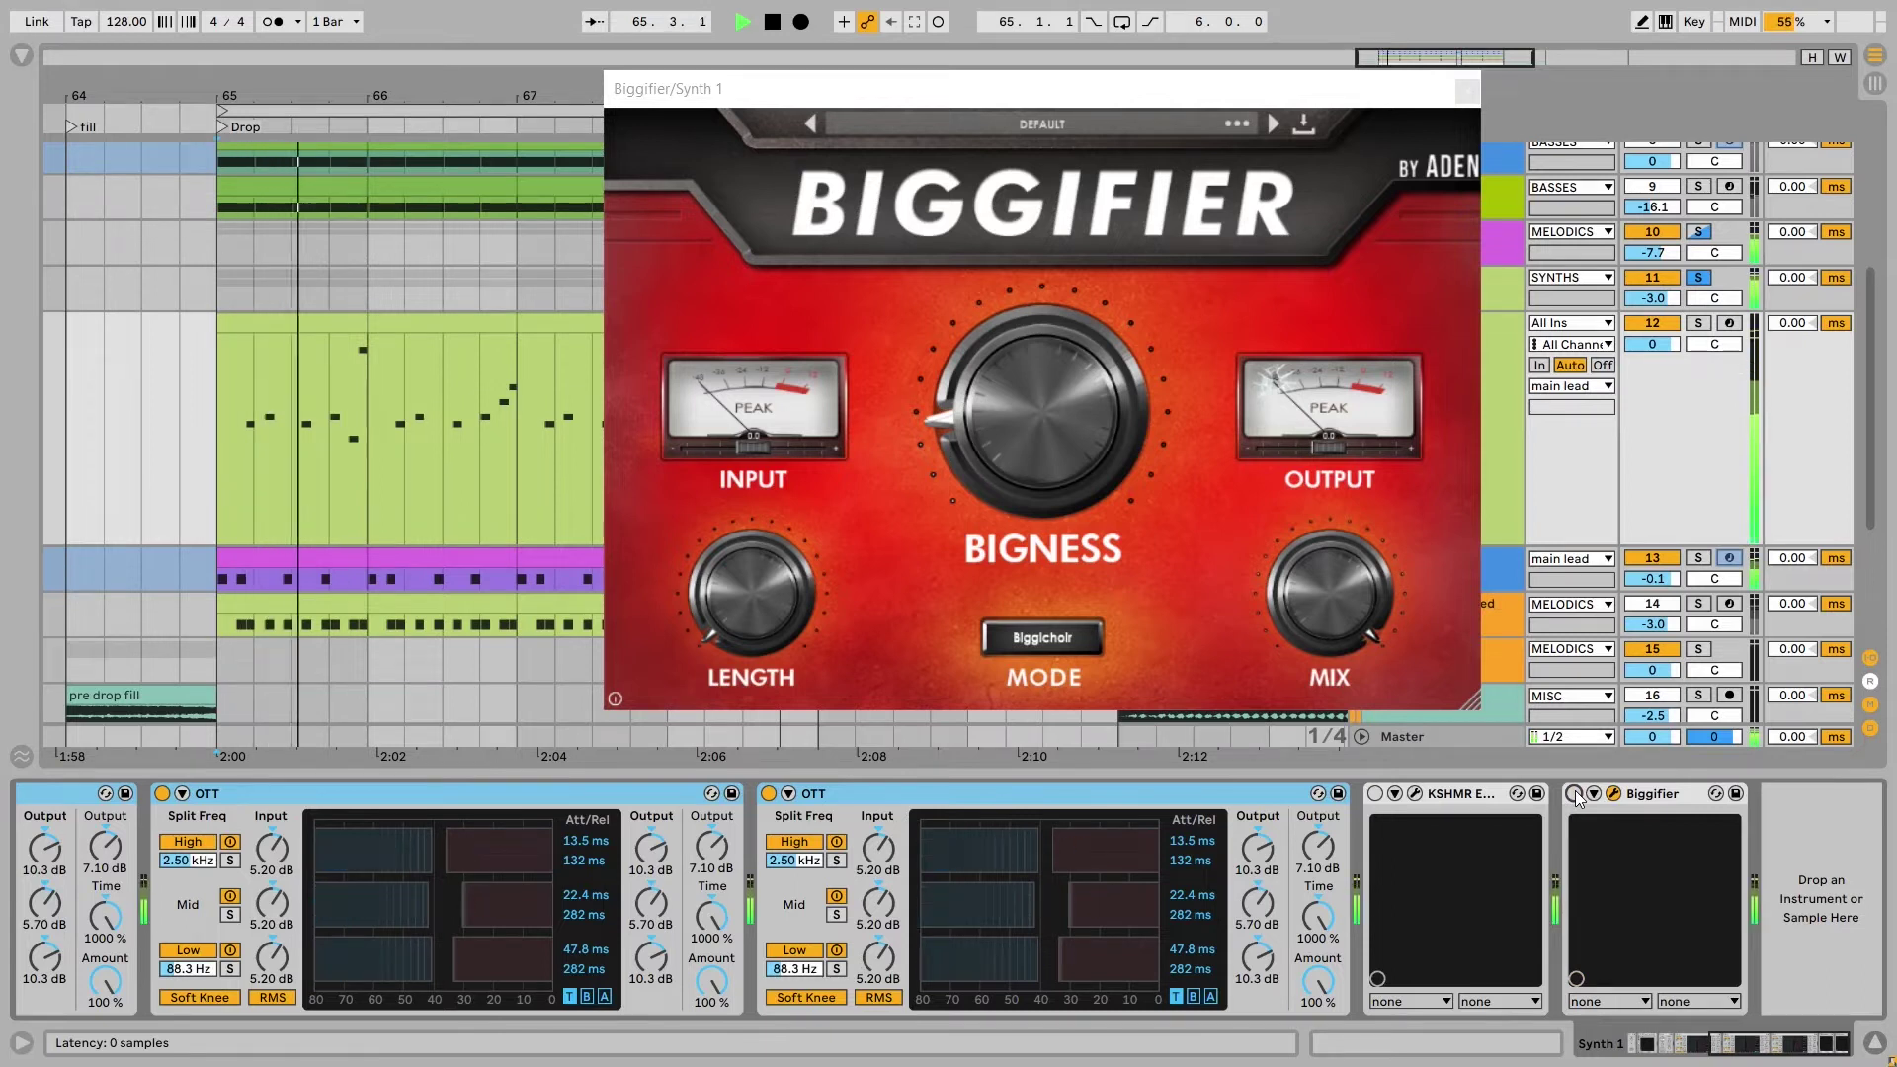
pyautogui.press('space')
pyautogui.click(1575, 795)
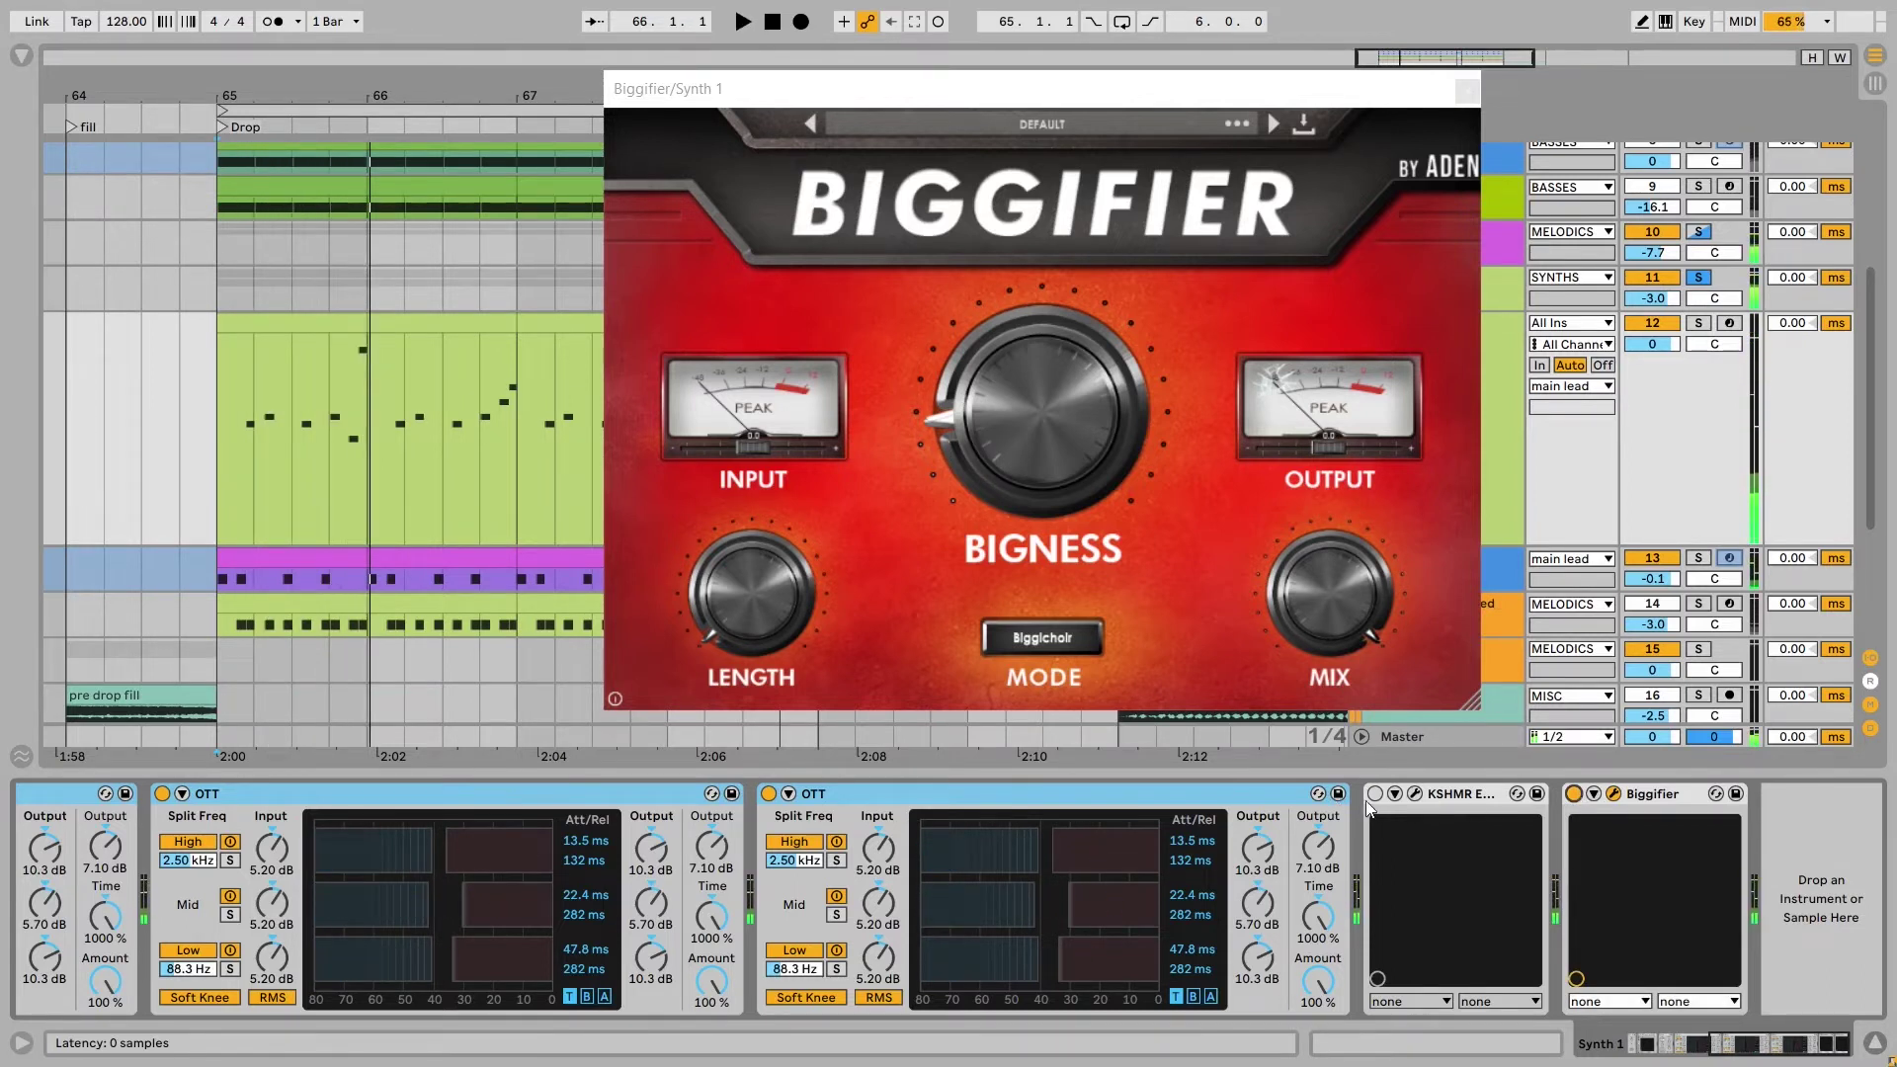
pyautogui.click(1374, 795)
pyautogui.press('space')
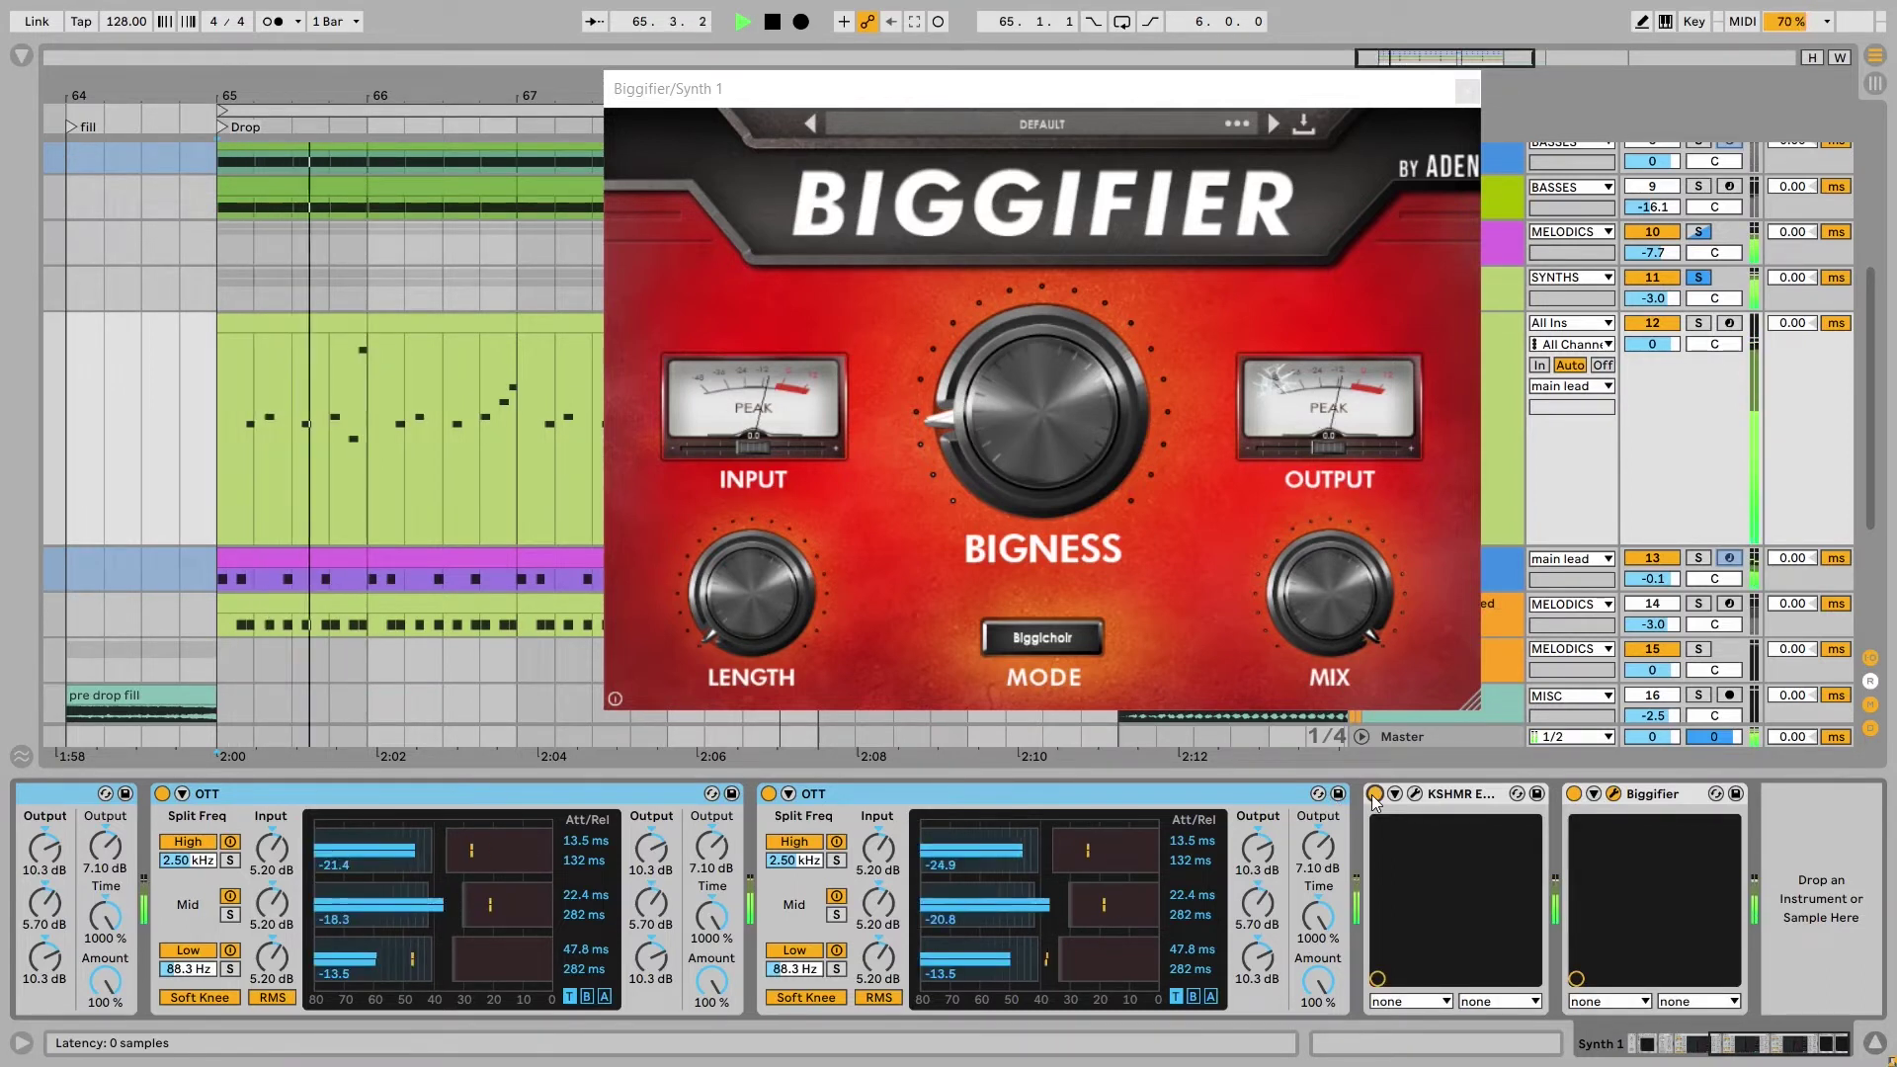
pyautogui.press('space')
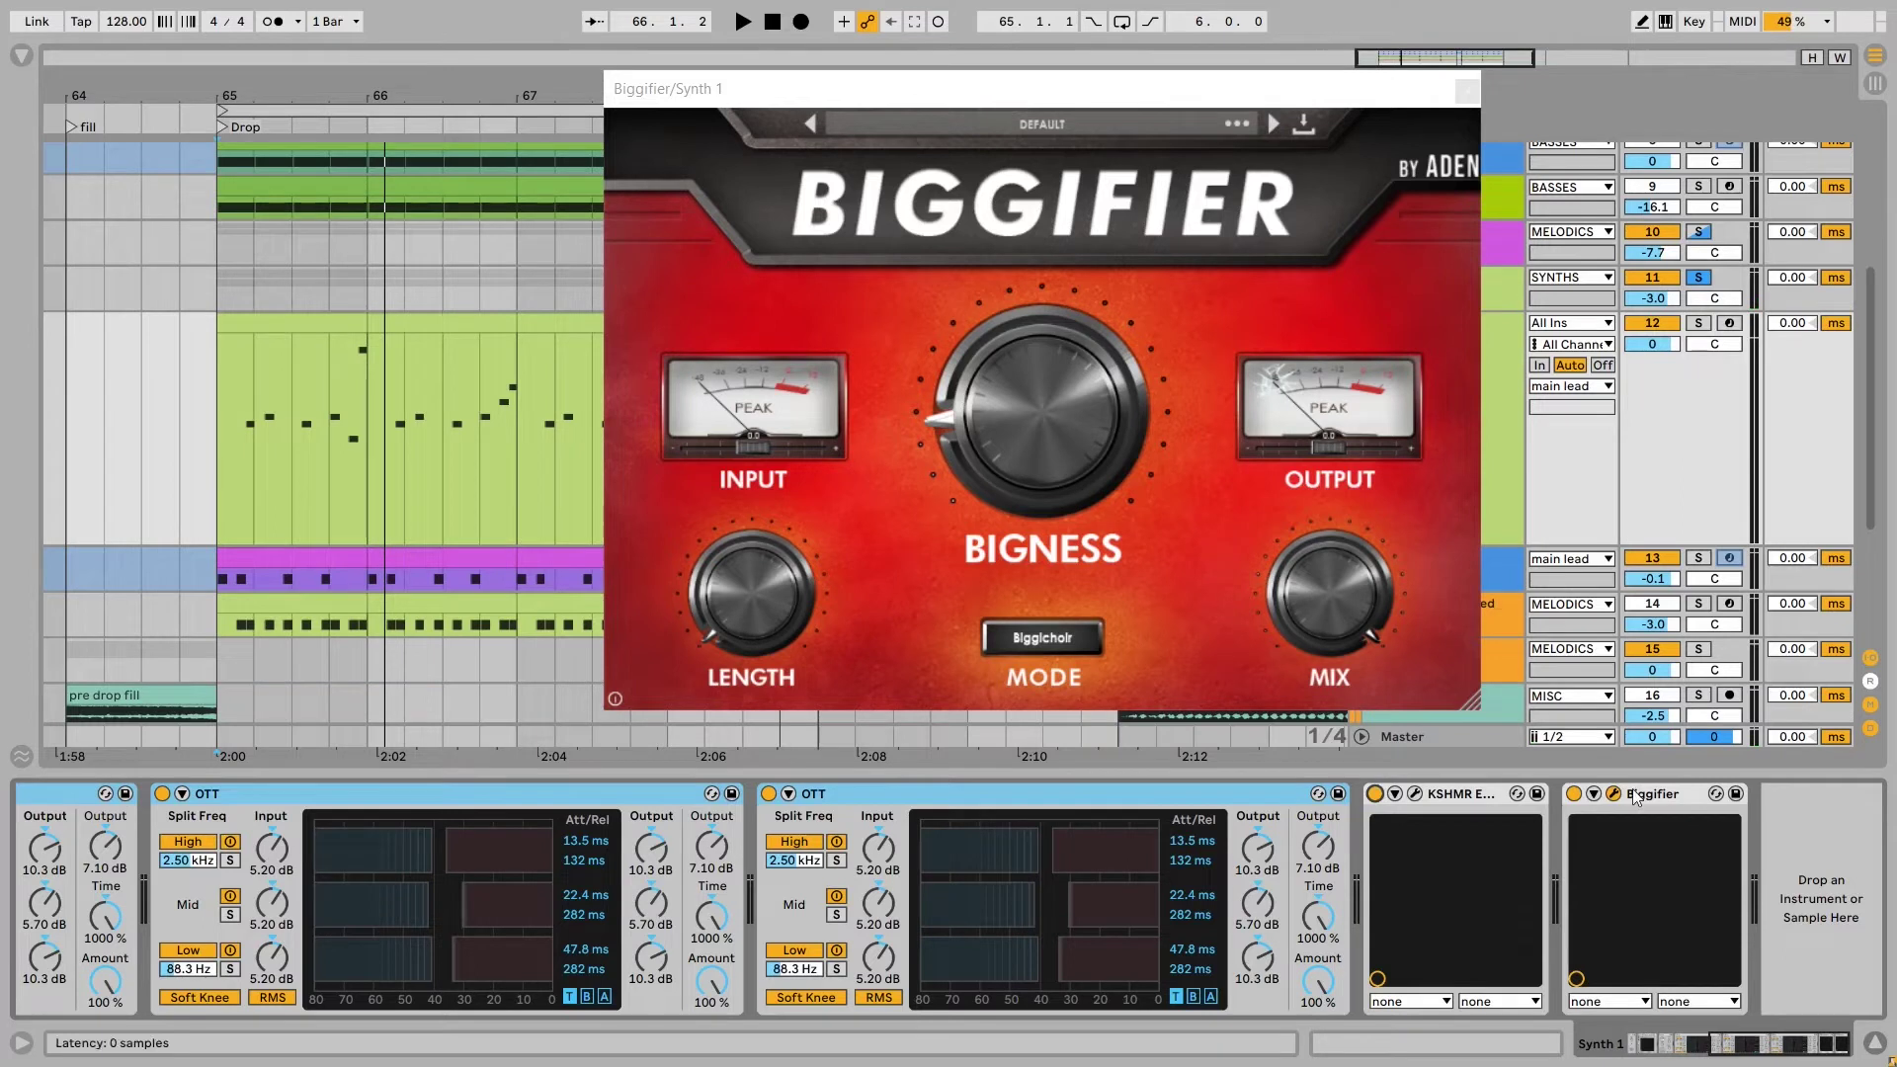
pyautogui.hotkey('ctrl', 'alt', 'p')
# Display the main lead group's effects chain and inspect its Decapitator settings
pyautogui.scroll(1, 1225, 443)
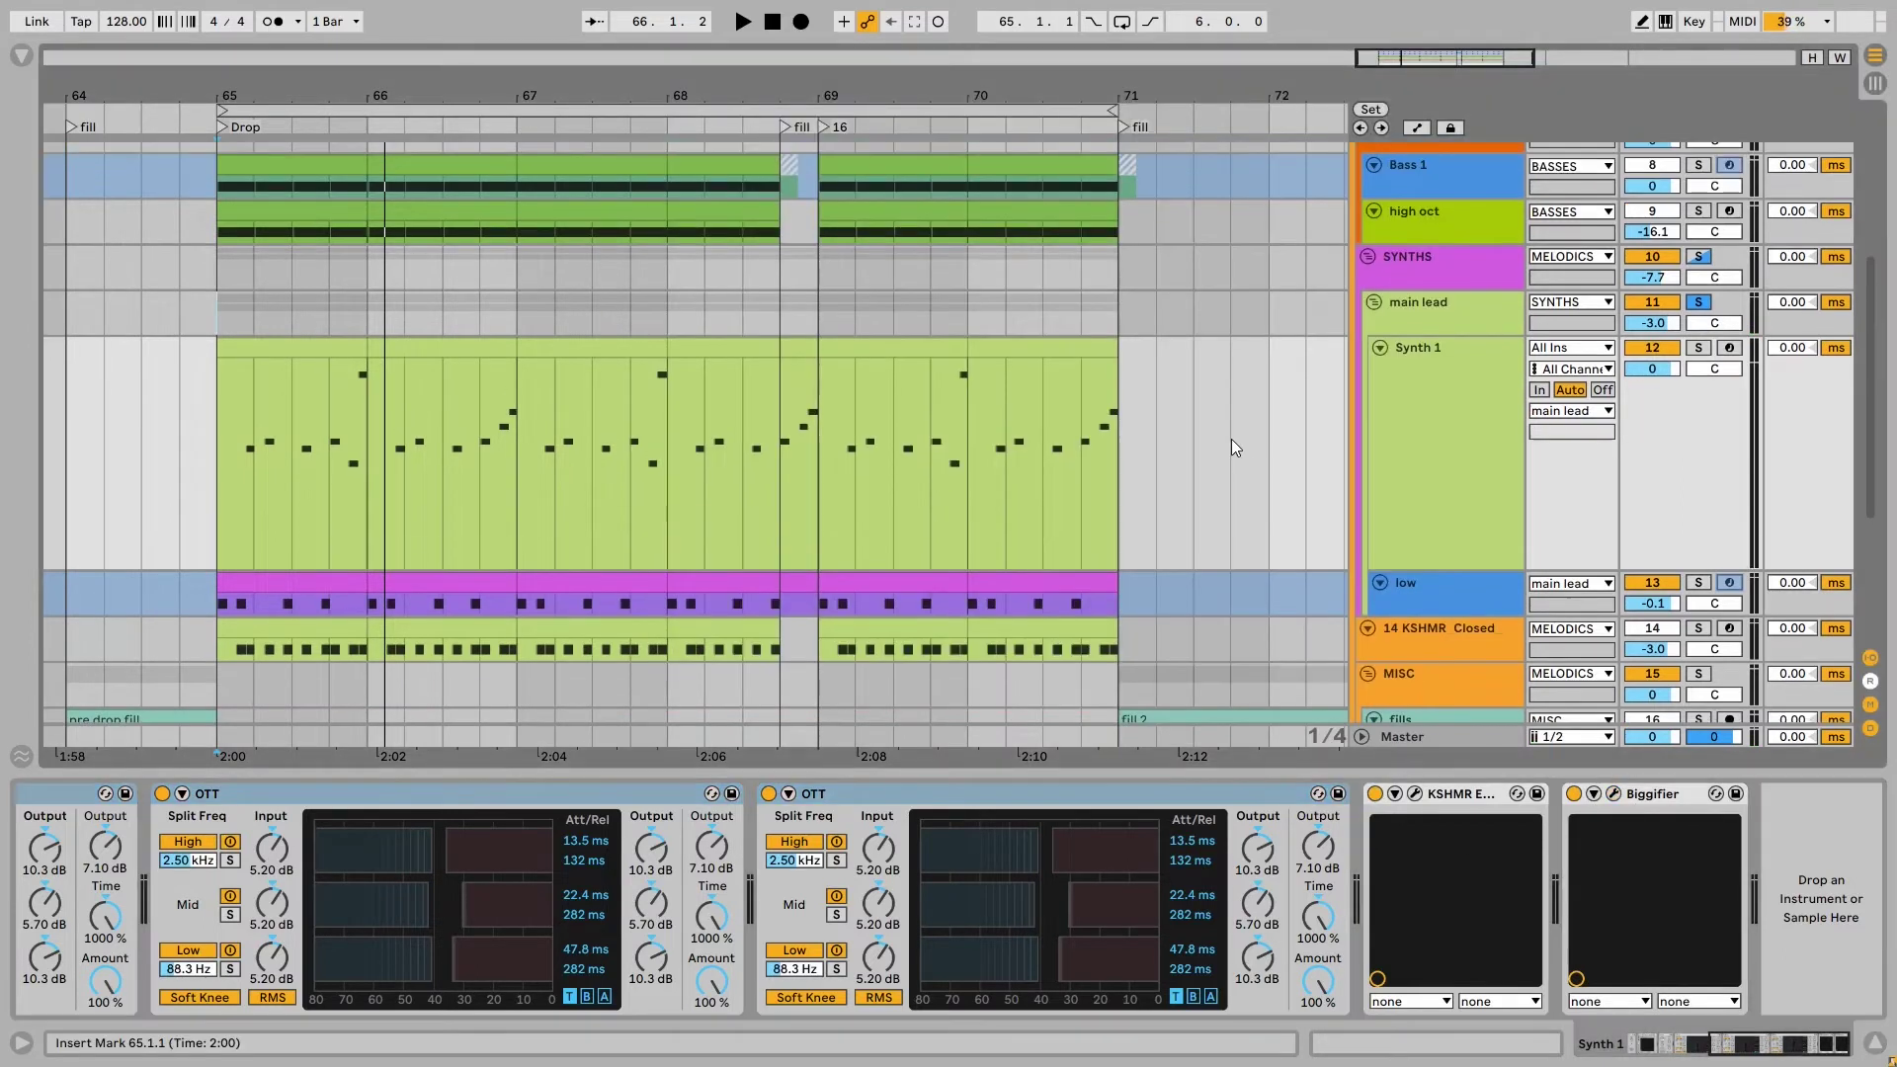
pyautogui.click(1428, 312)
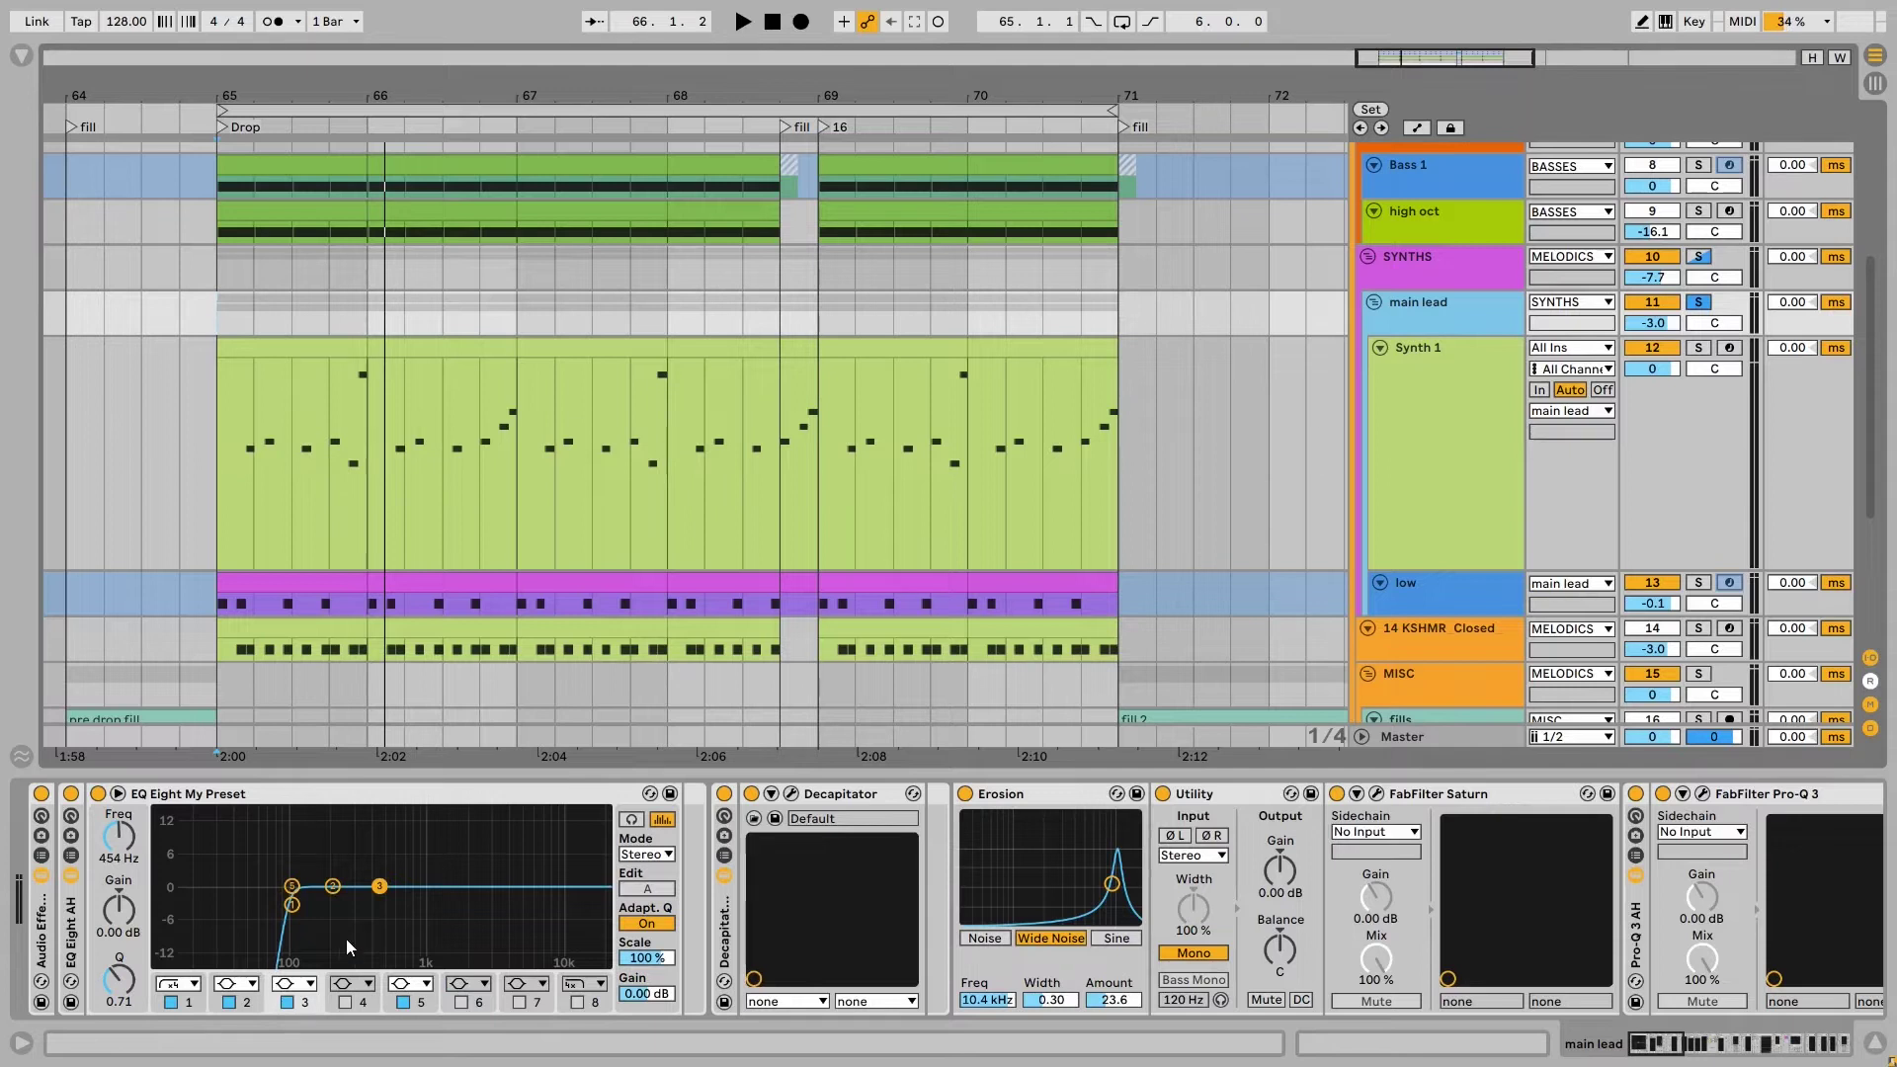
pyautogui.click(790, 793)
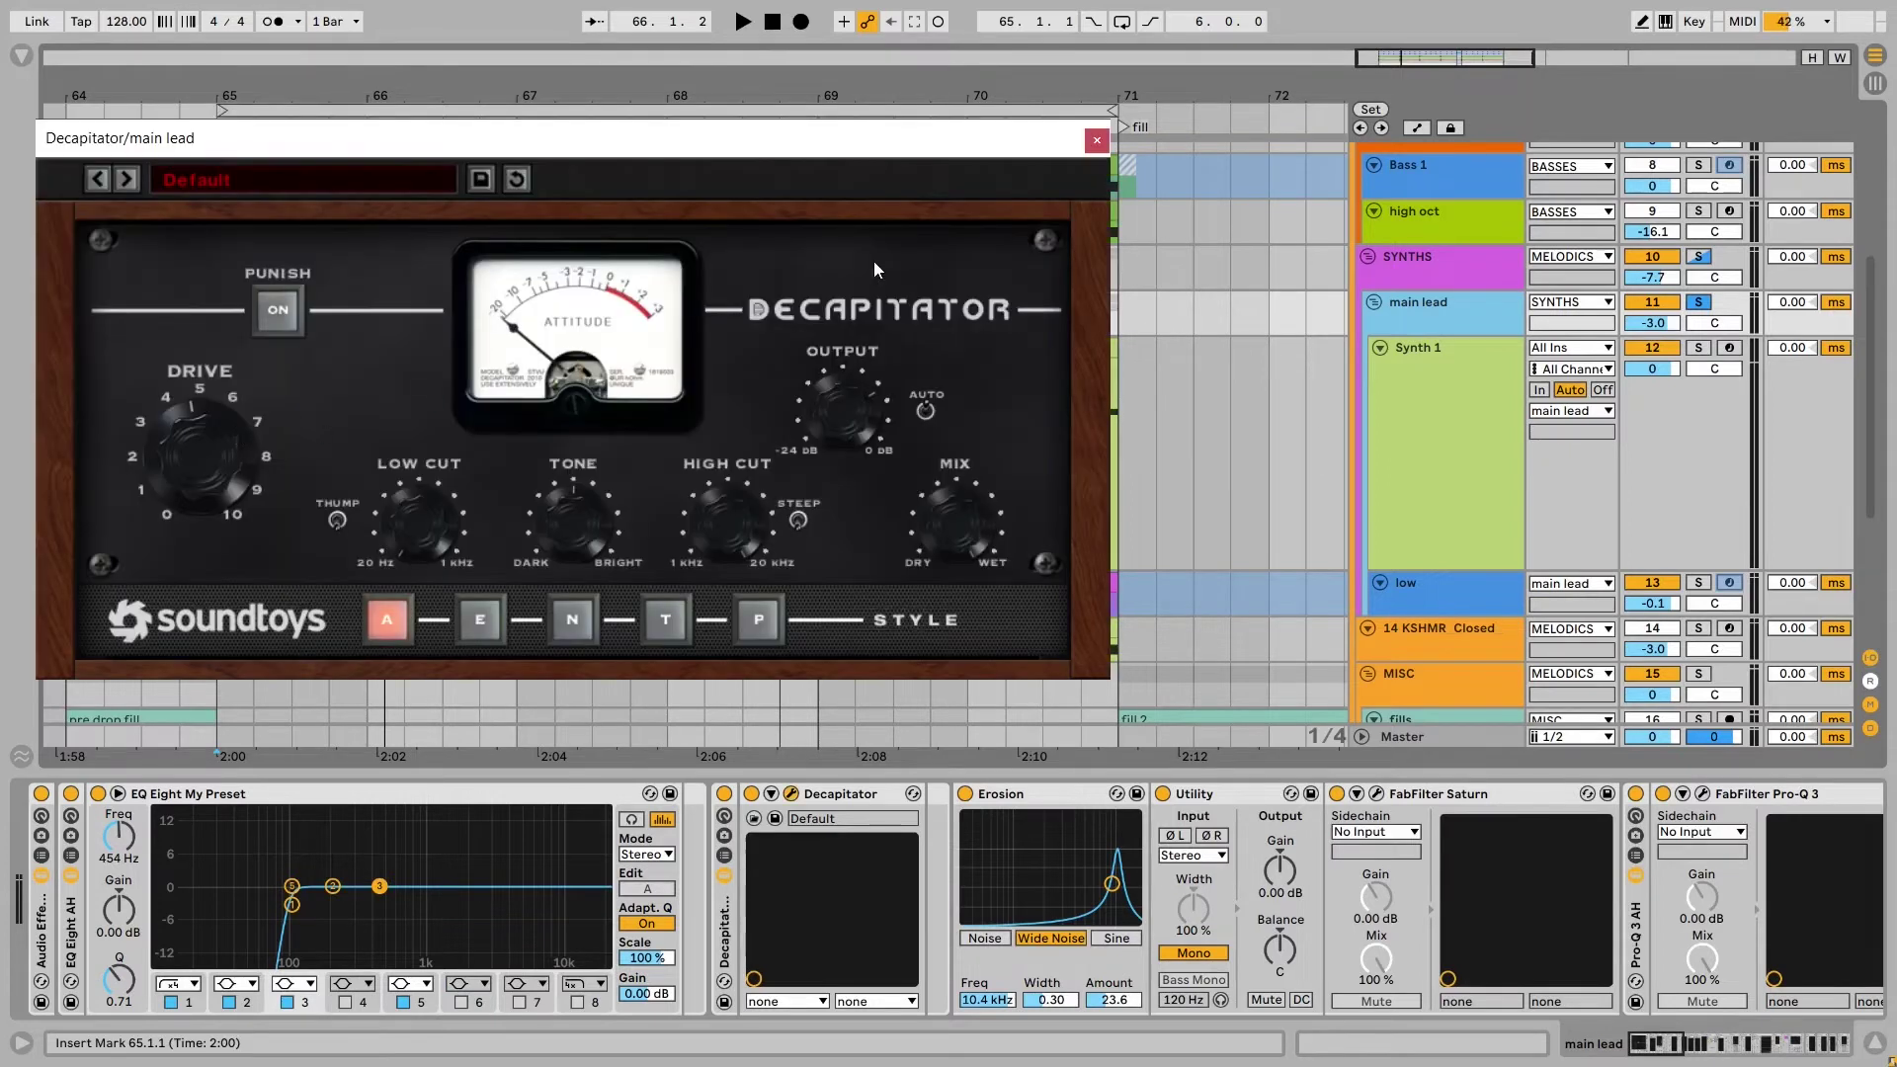
pyautogui.click(1096, 139)
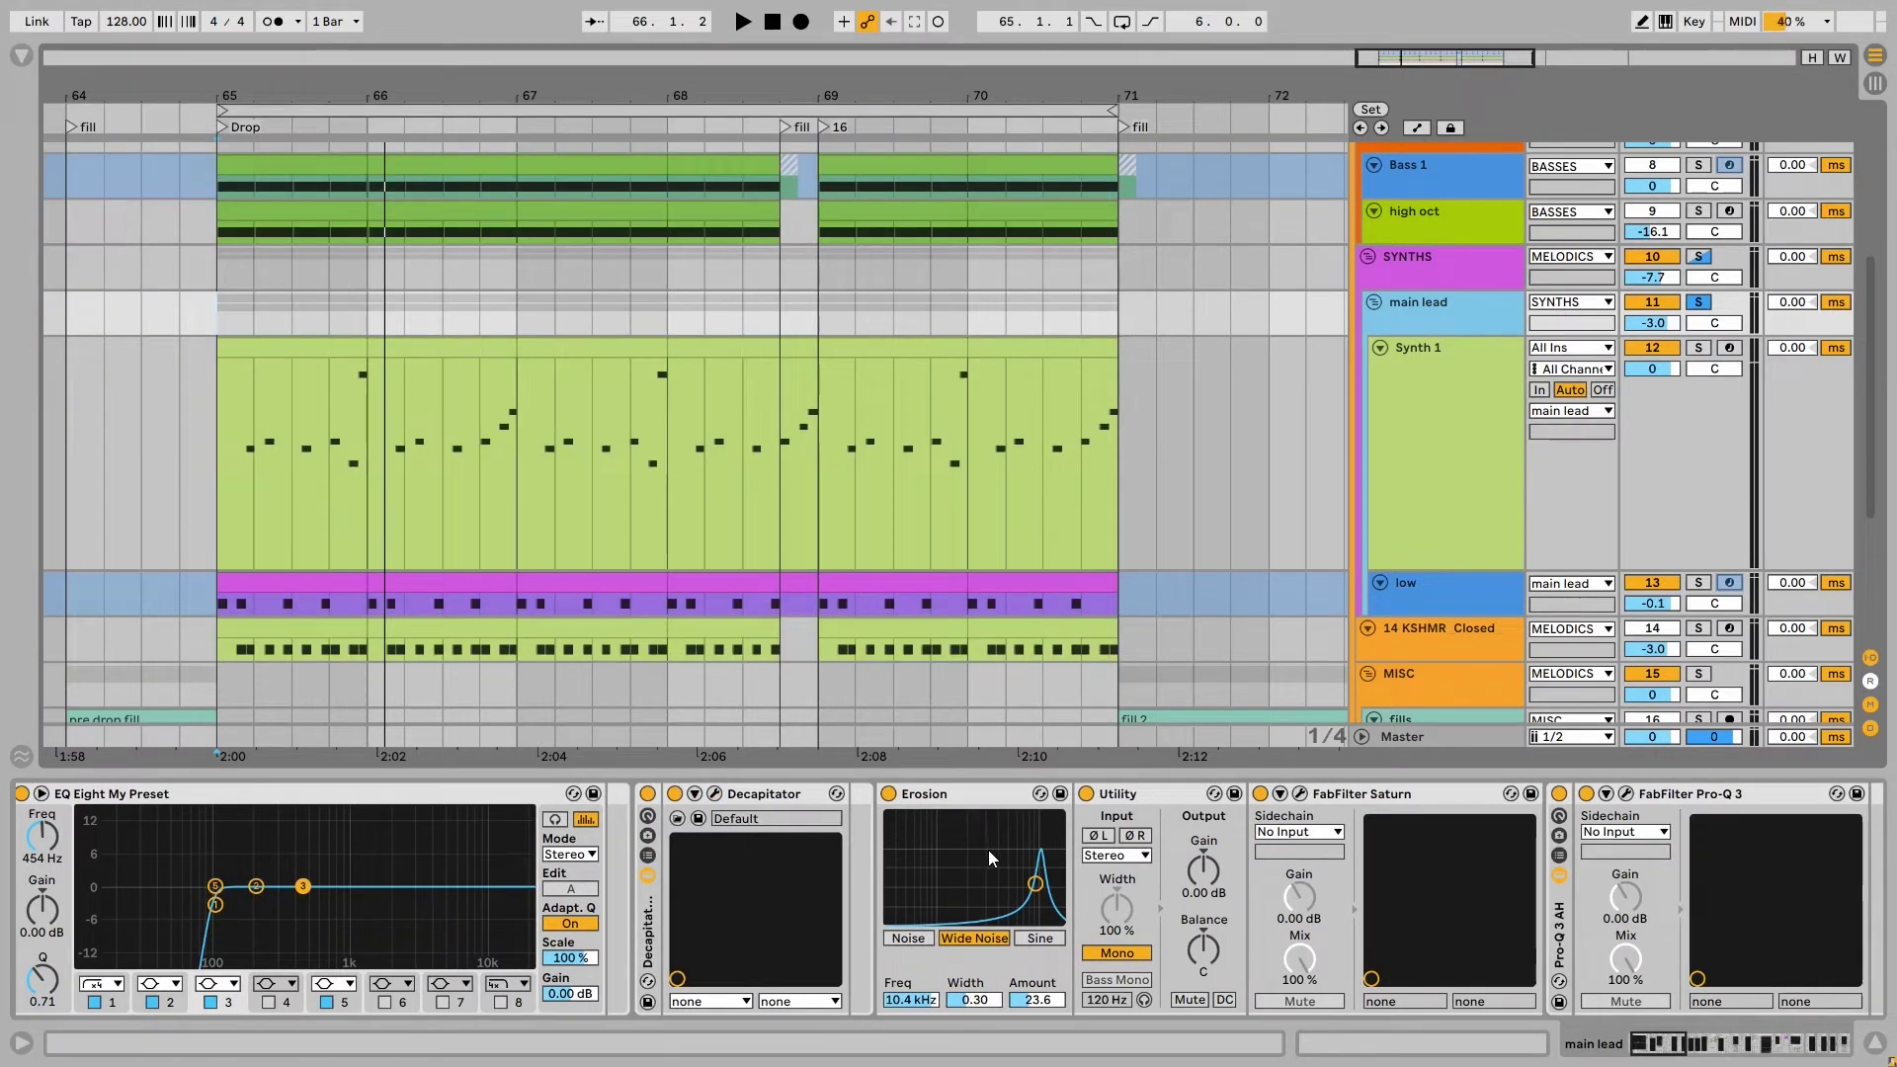
# Audition the main lead group with Erosion bypassed and re-enabled, keeping it in Wide Noise mode
pyautogui.press('space')
pyautogui.click(887, 794)
pyautogui.click(887, 794)
pyautogui.click(974, 937)
pyautogui.press('space')
# Inspect the FabFilter Saturn and CamelCrusher settings in the main lead group's effects chain, closing each plug-in window
pyautogui.hscroll(5, 1235, 841)
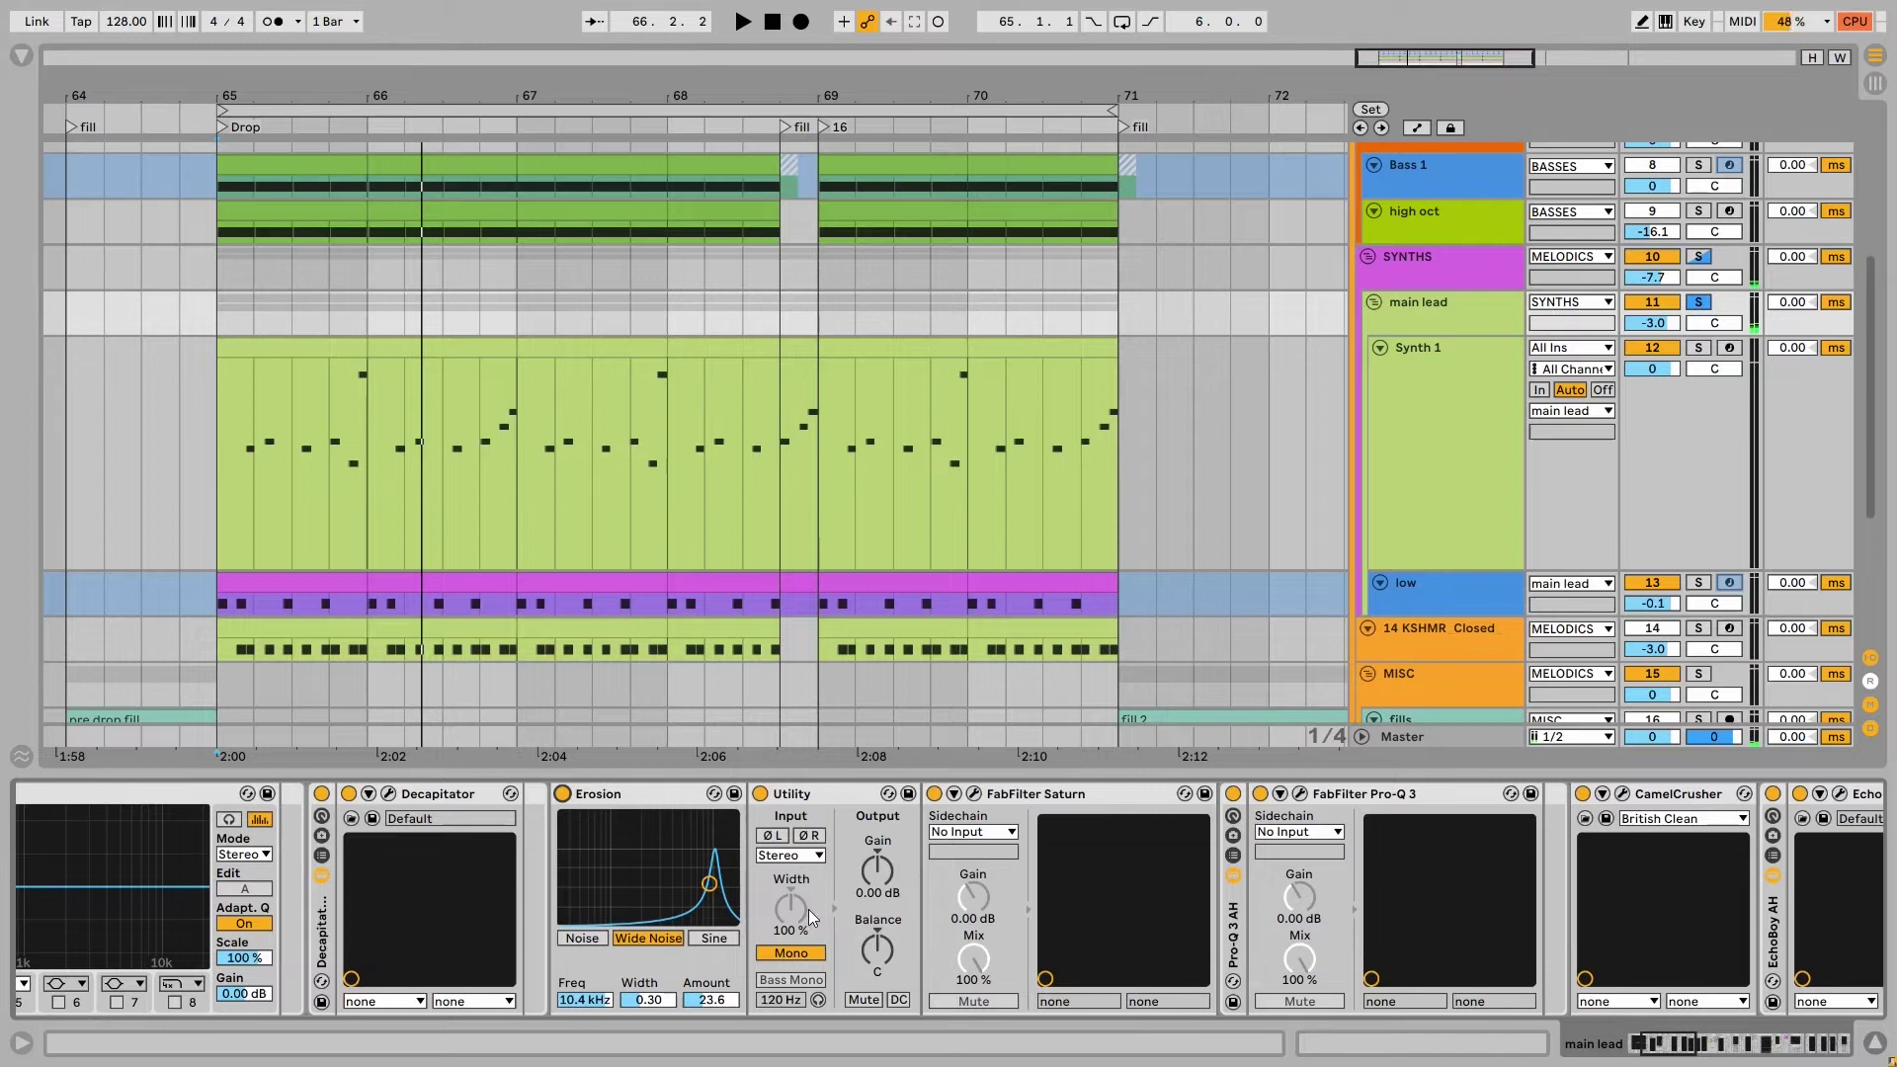
pyautogui.hscroll(1, 747, 891)
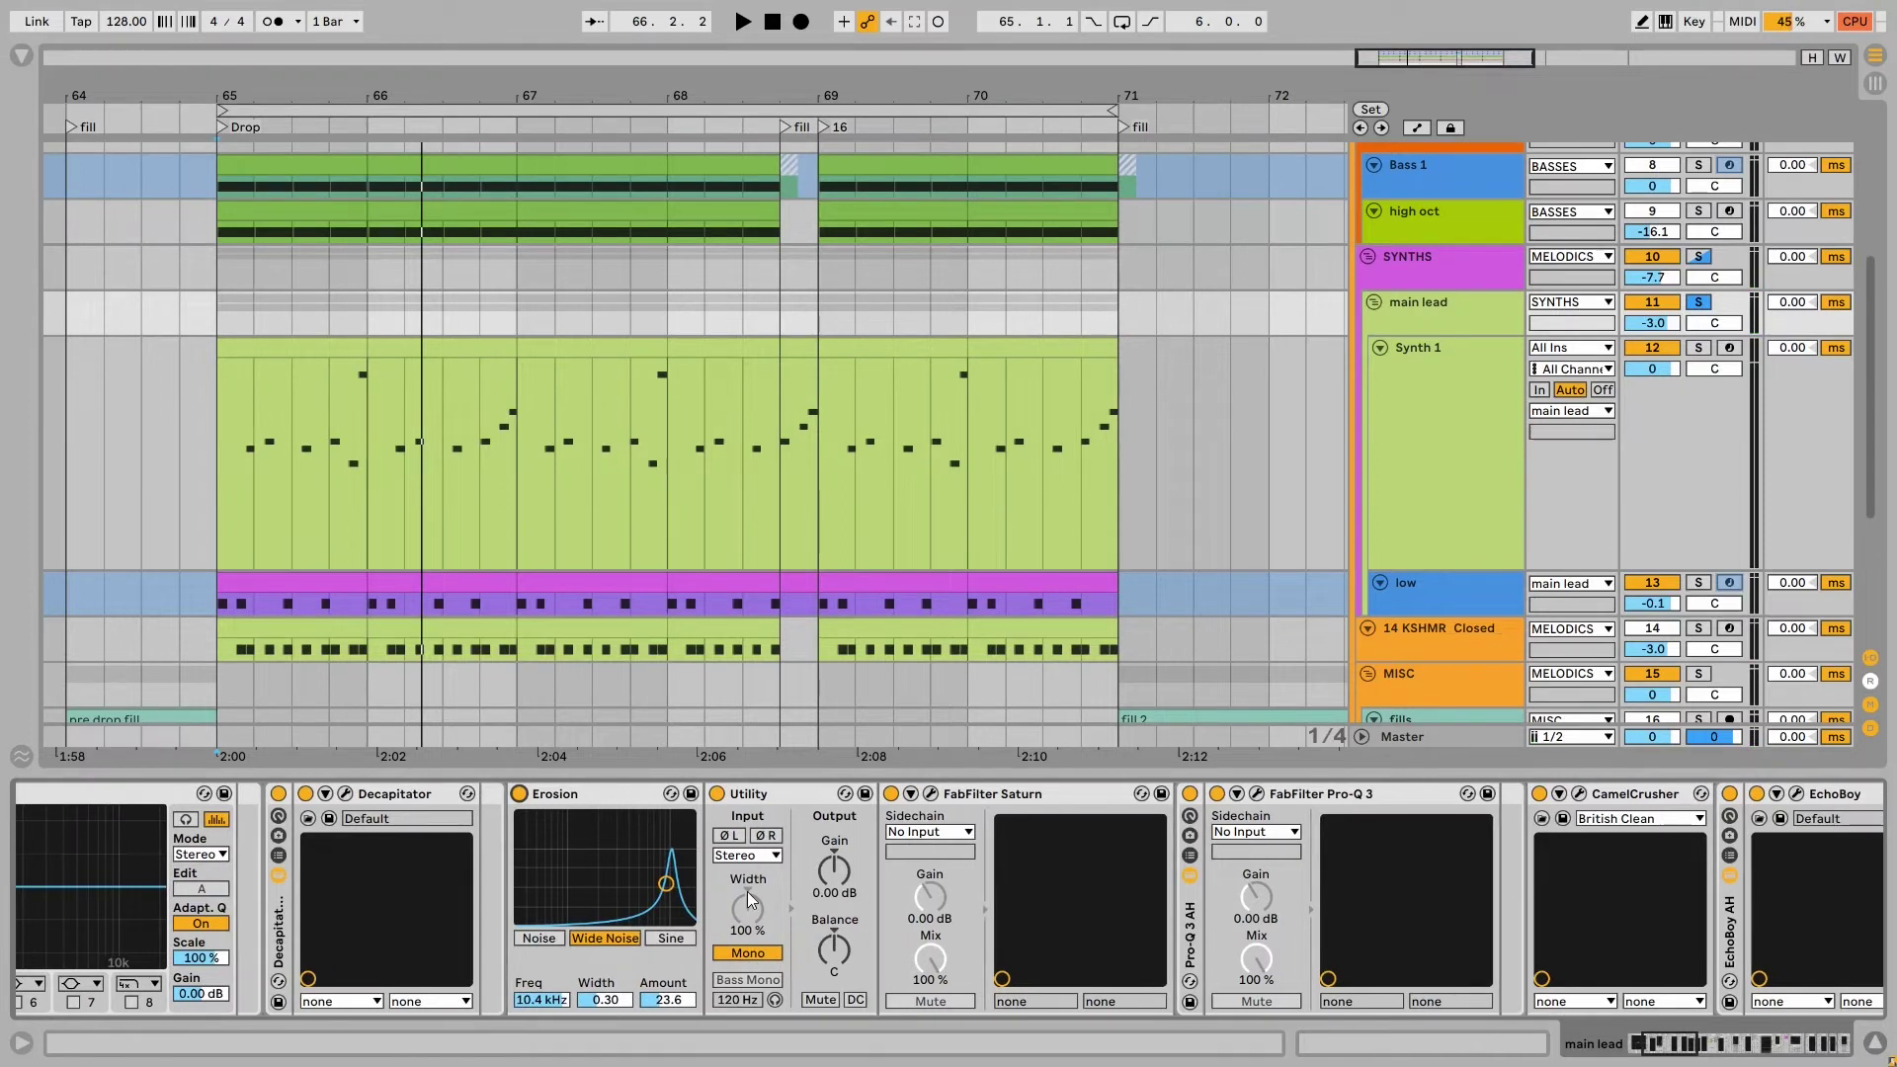
pyautogui.hscroll(3, 746, 892)
pyautogui.click(751, 794)
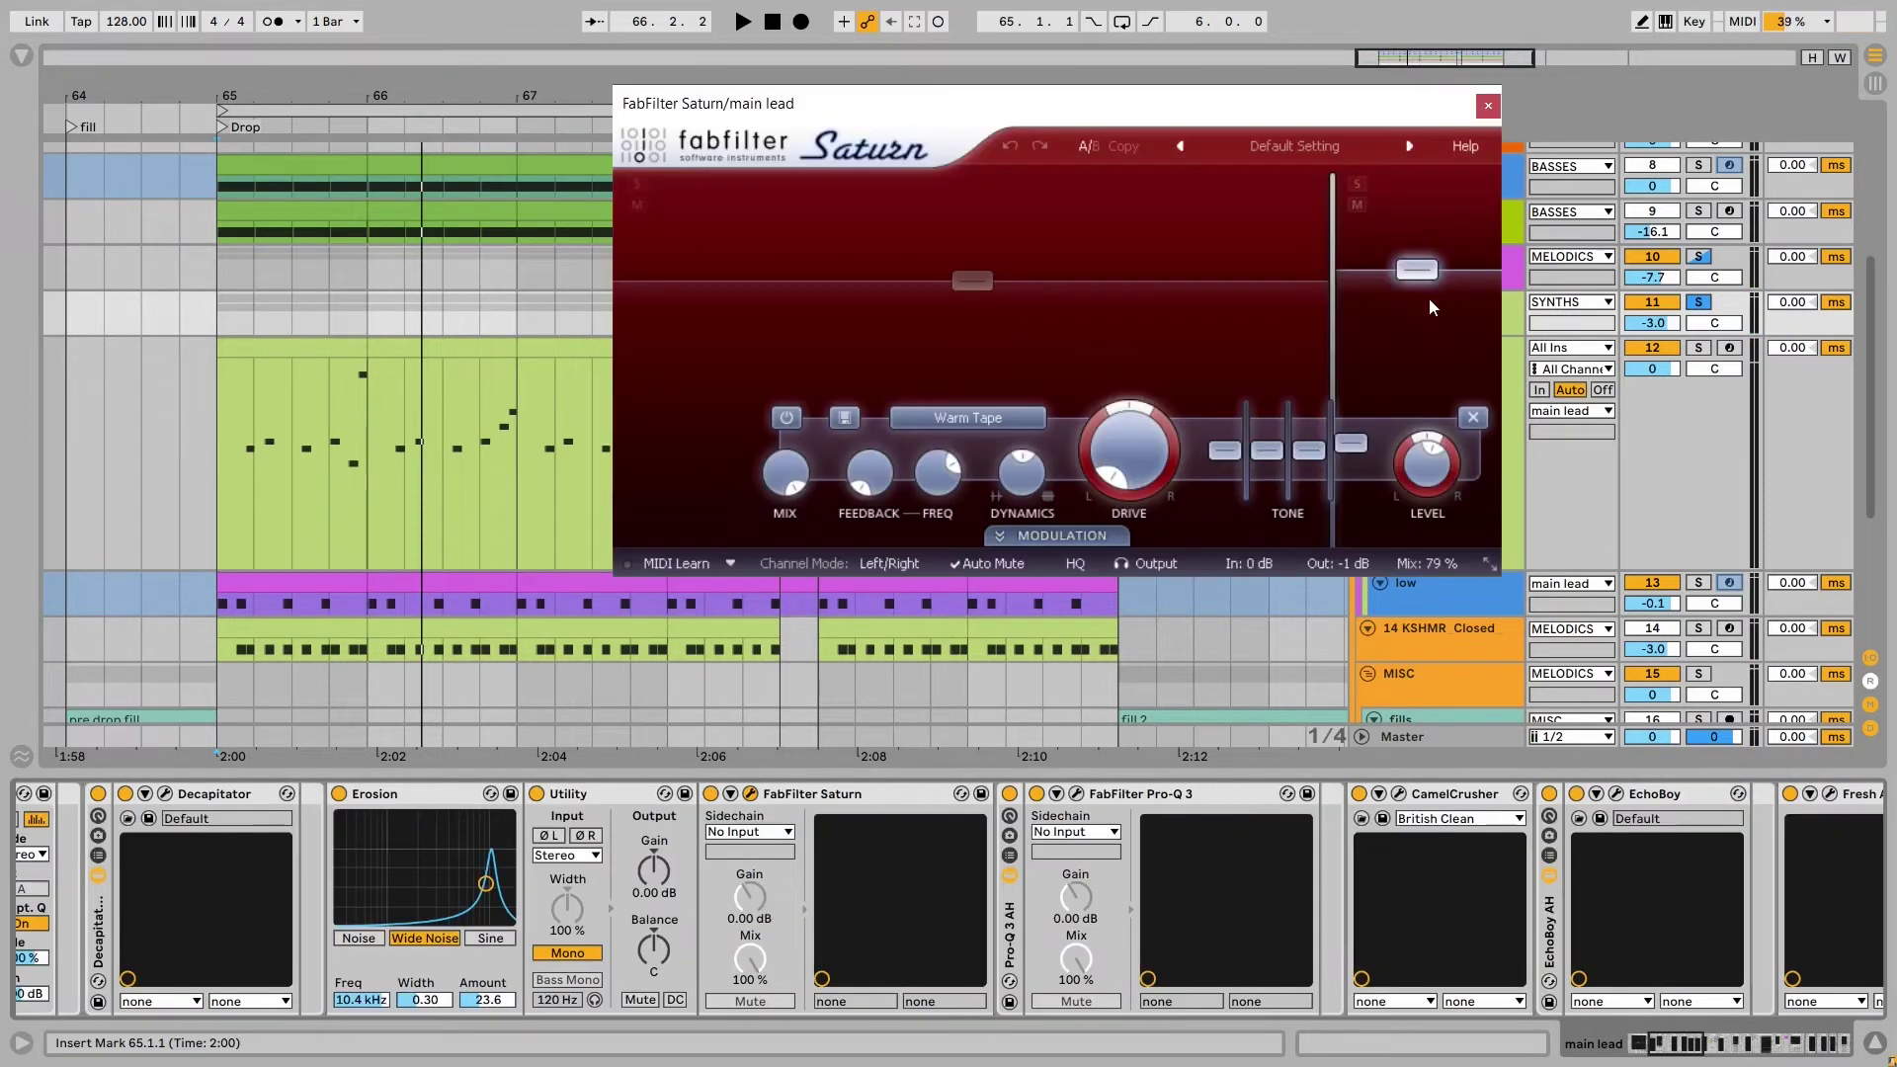
pyautogui.click(1488, 106)
pyautogui.hscroll(2, 1302, 912)
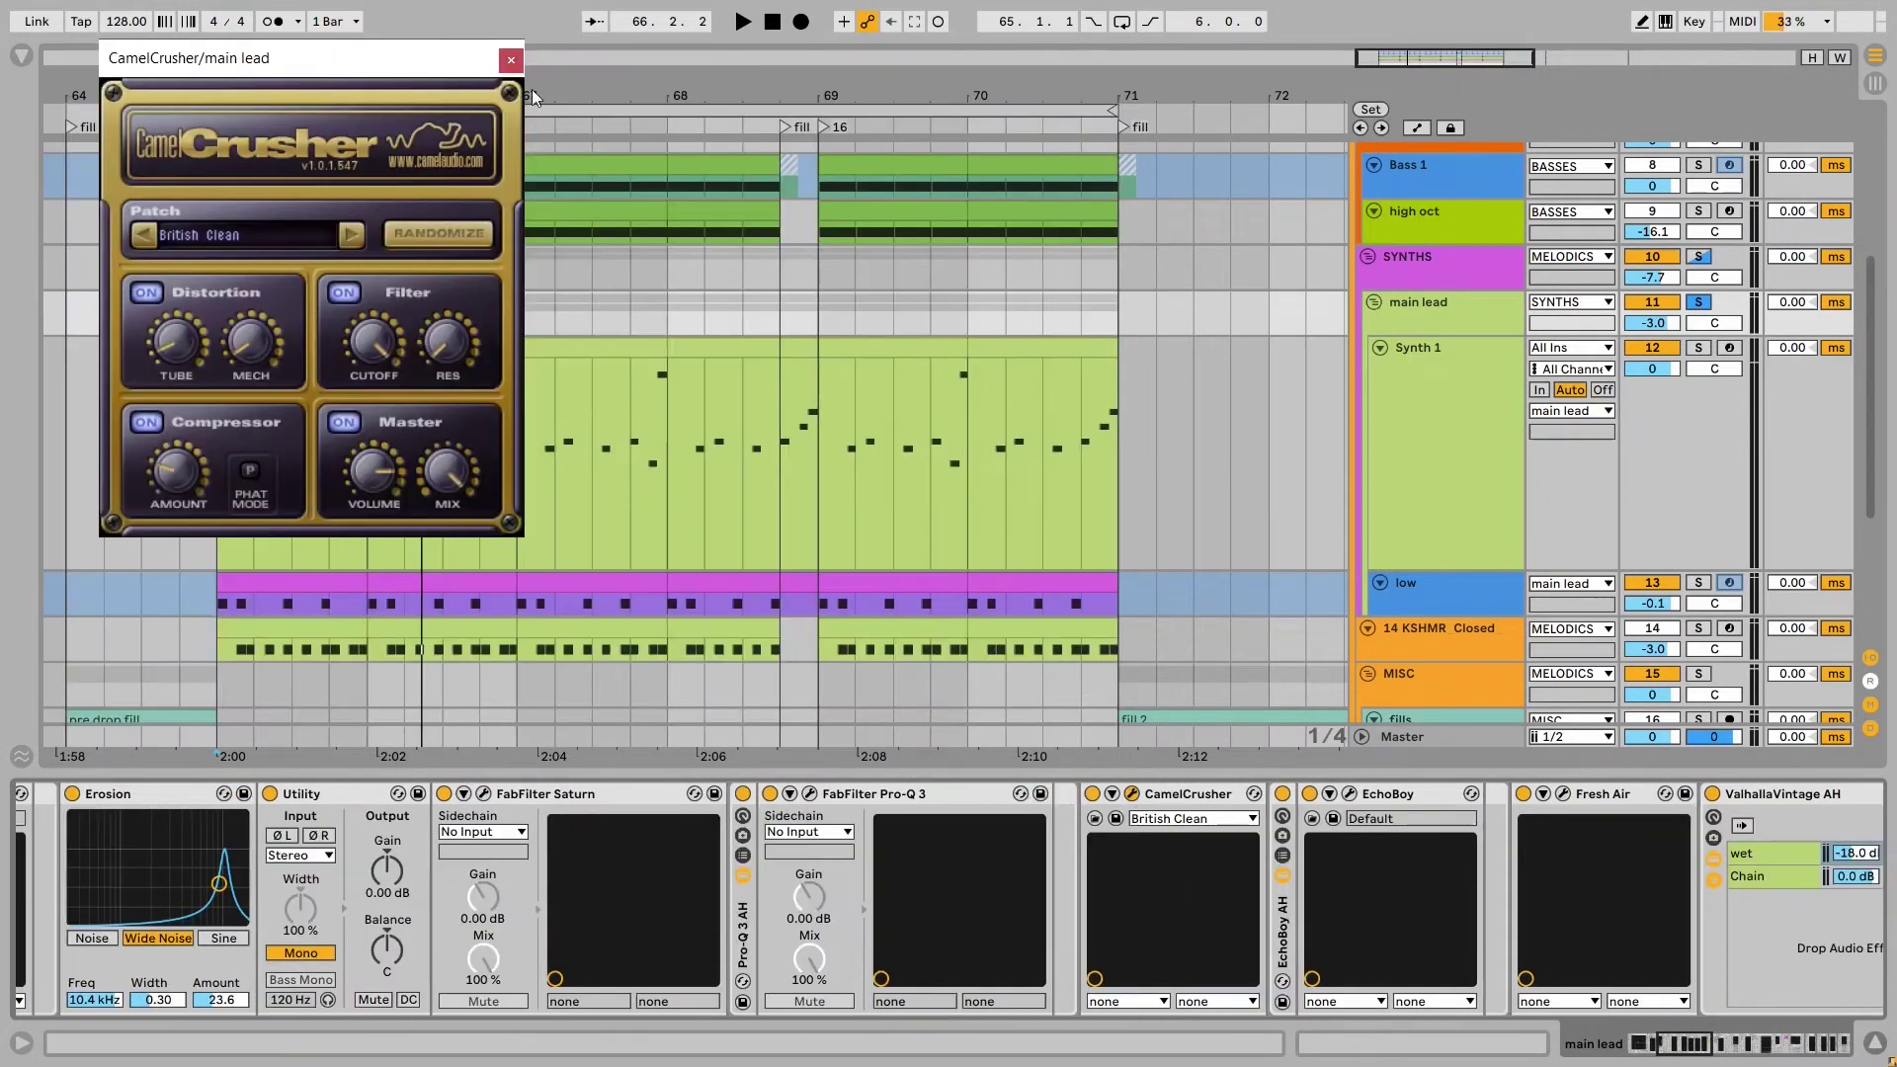
pyautogui.click(511, 62)
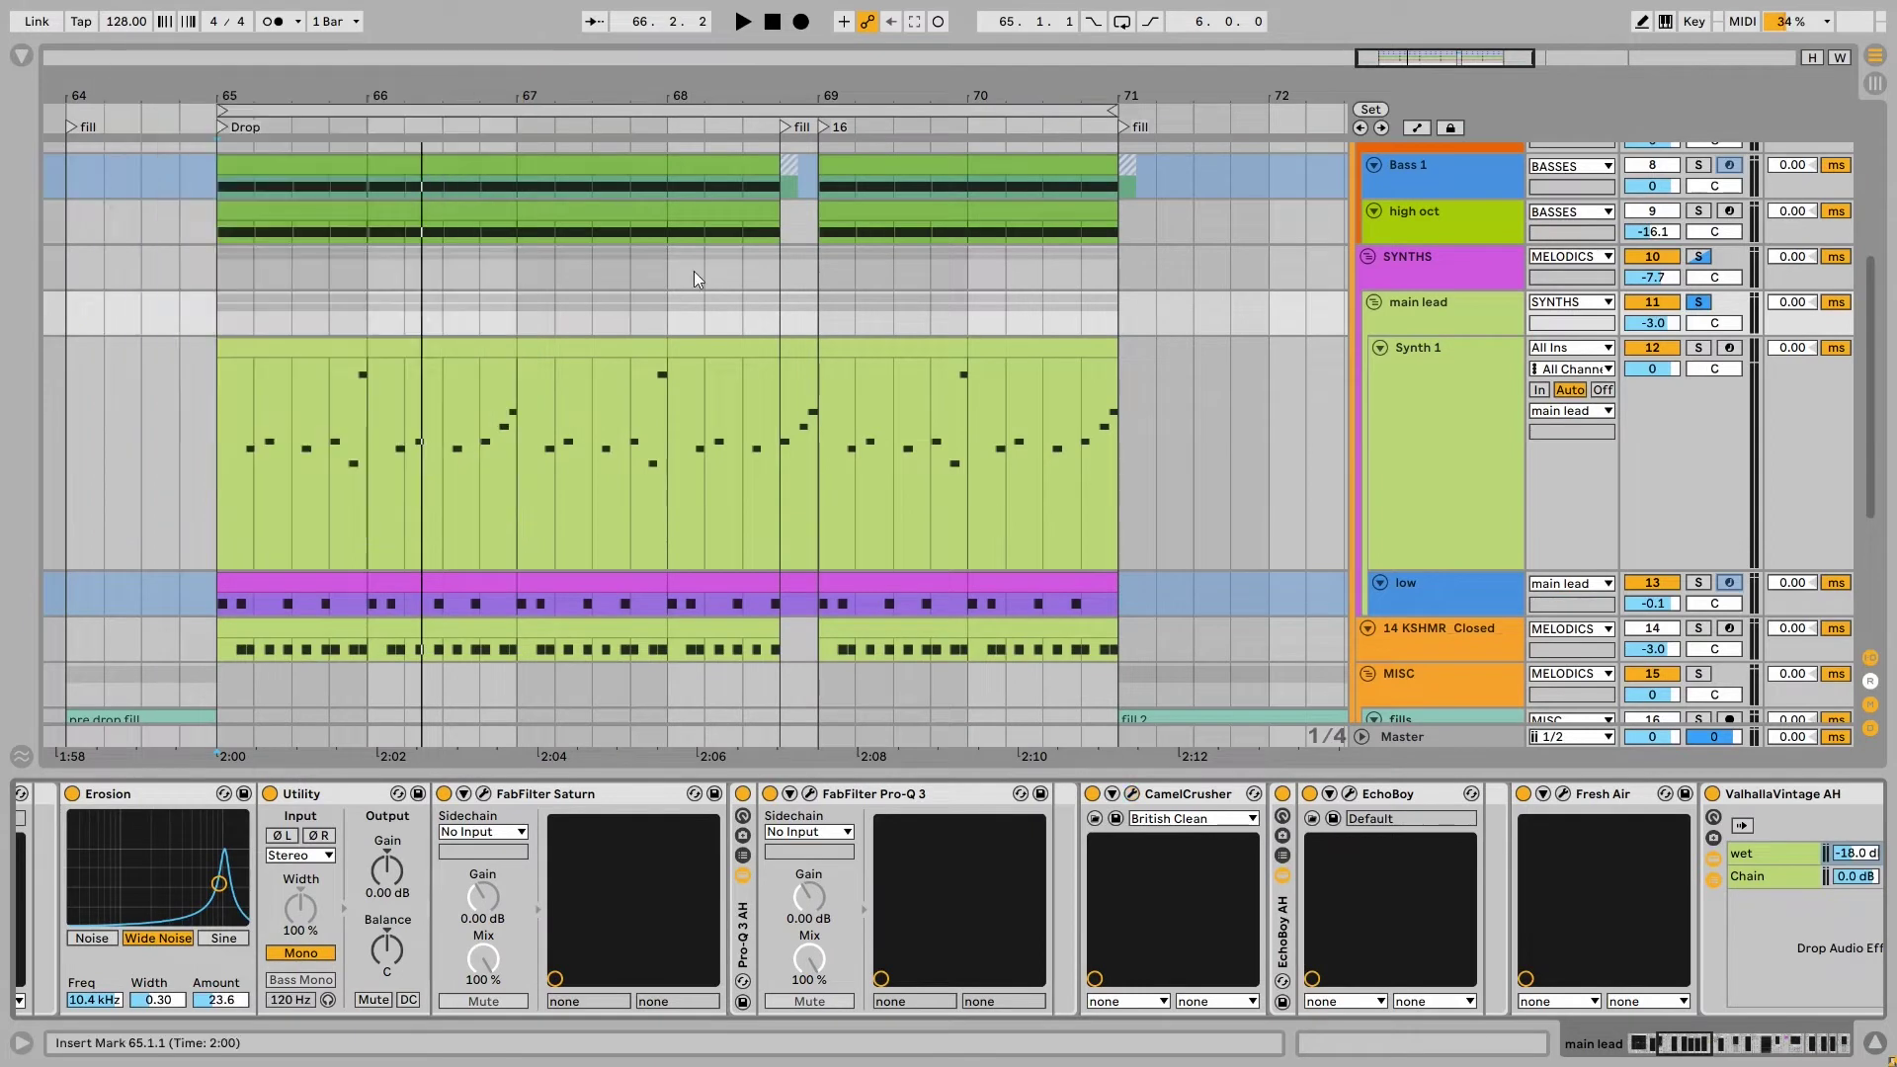
# Inspect EchoBoy's settings and compare the main lead with the EchoBoy AH rack bypassed and re-enabled, closing the plug-in window
pyautogui.hscroll(3, 1185, 889)
pyautogui.click(1191, 794)
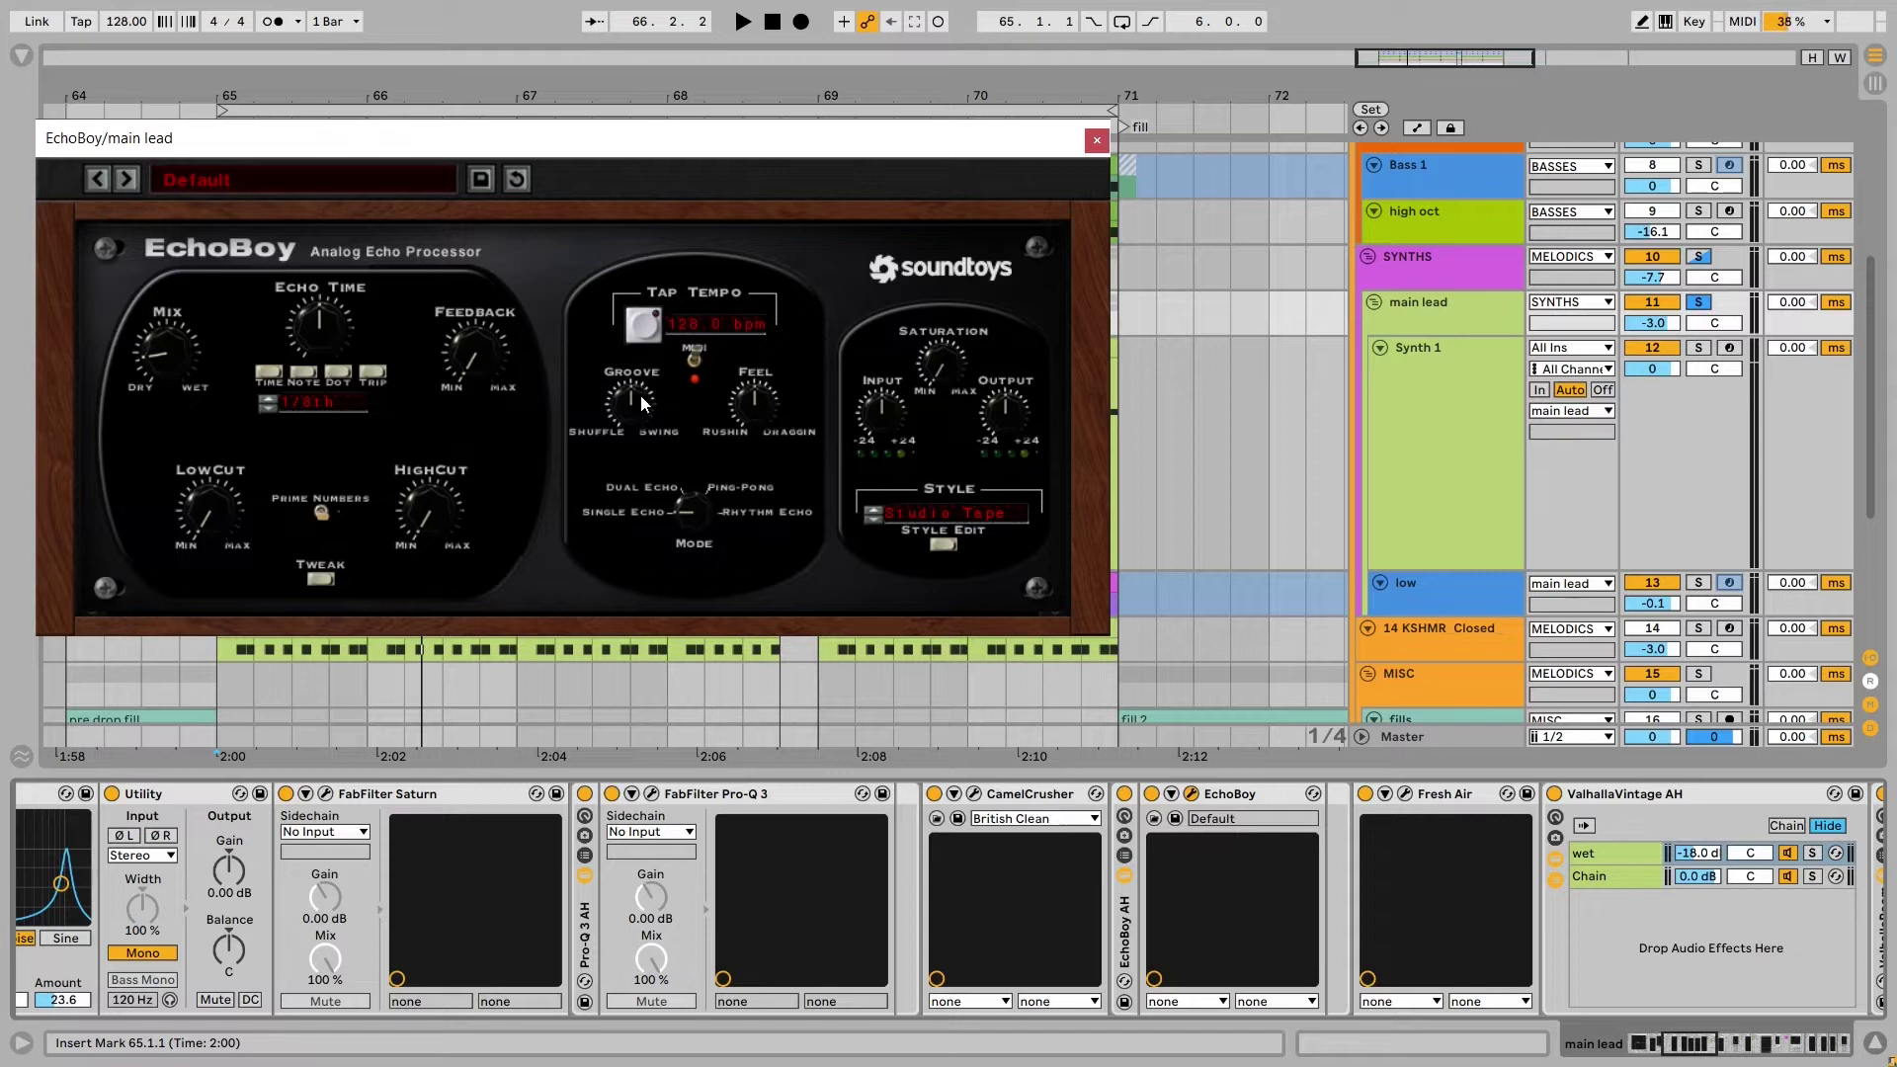
pyautogui.press('space')
pyautogui.click(1125, 795)
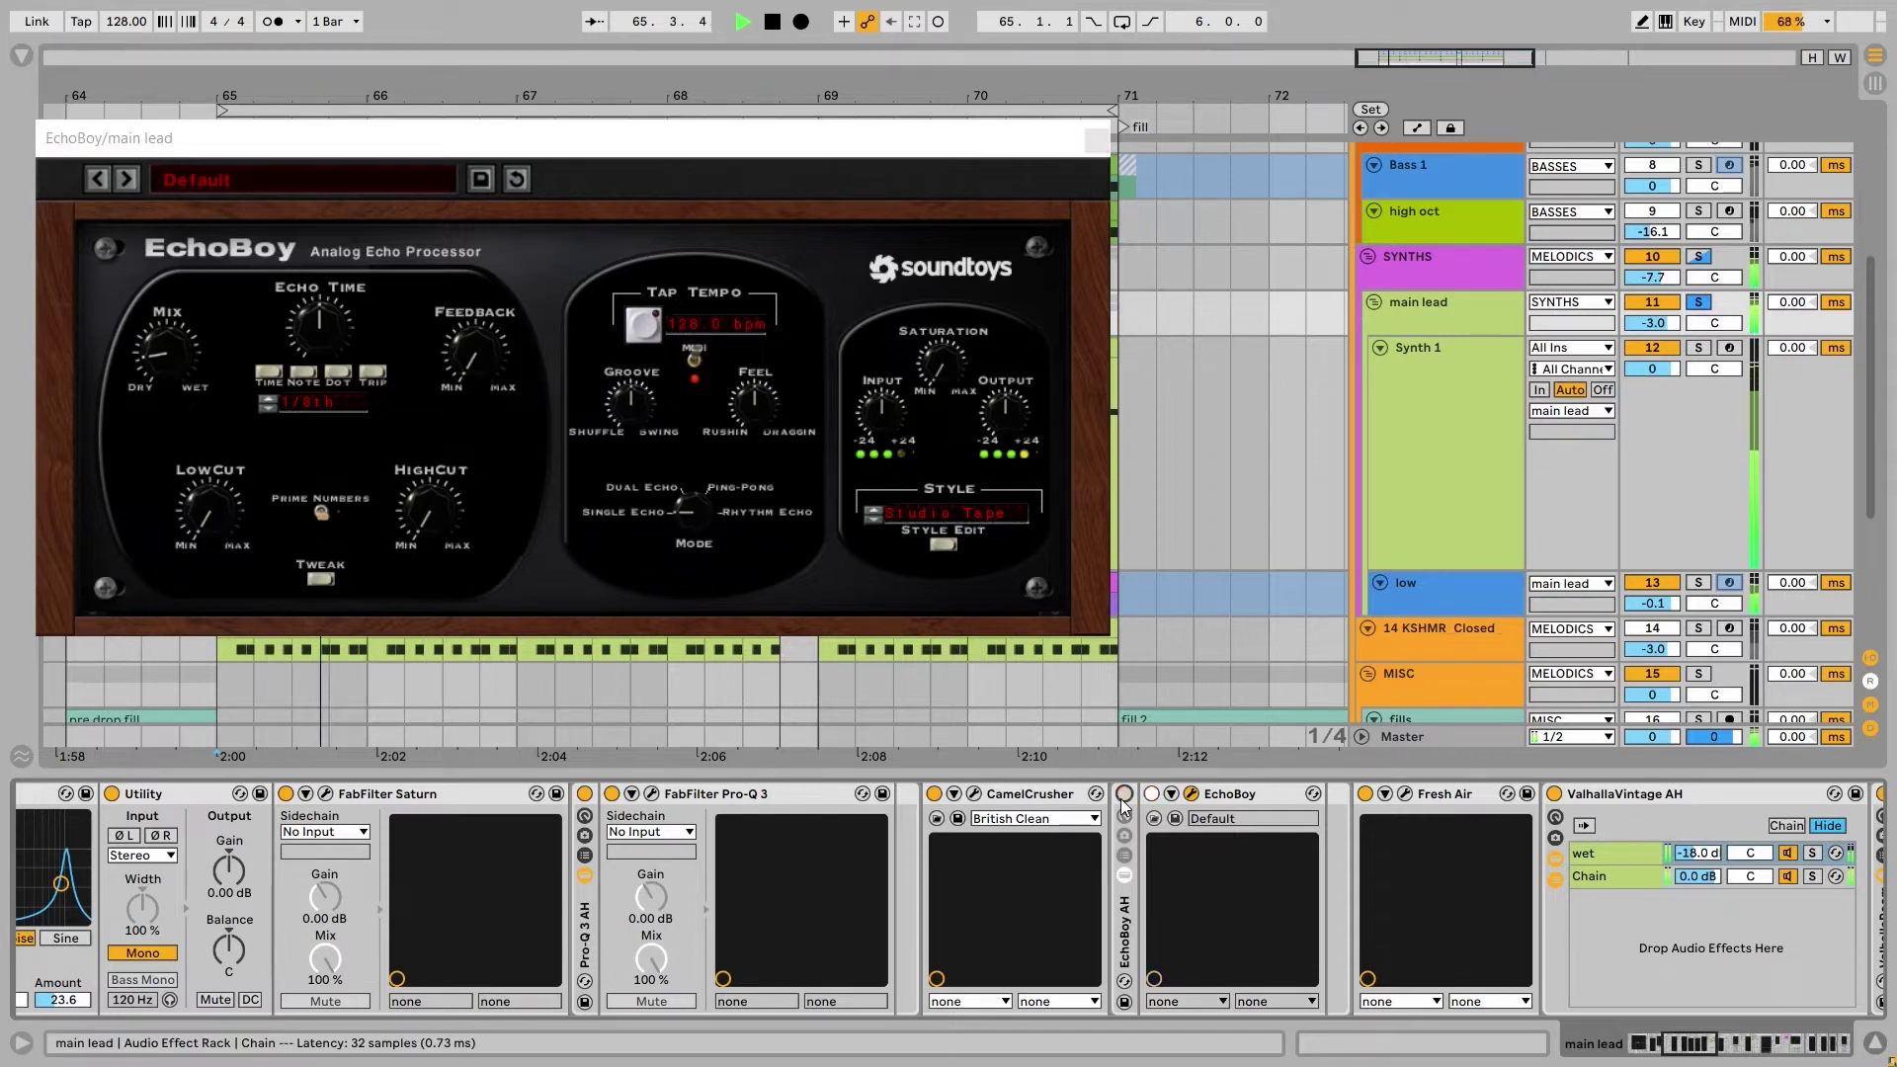
pyautogui.click(1124, 795)
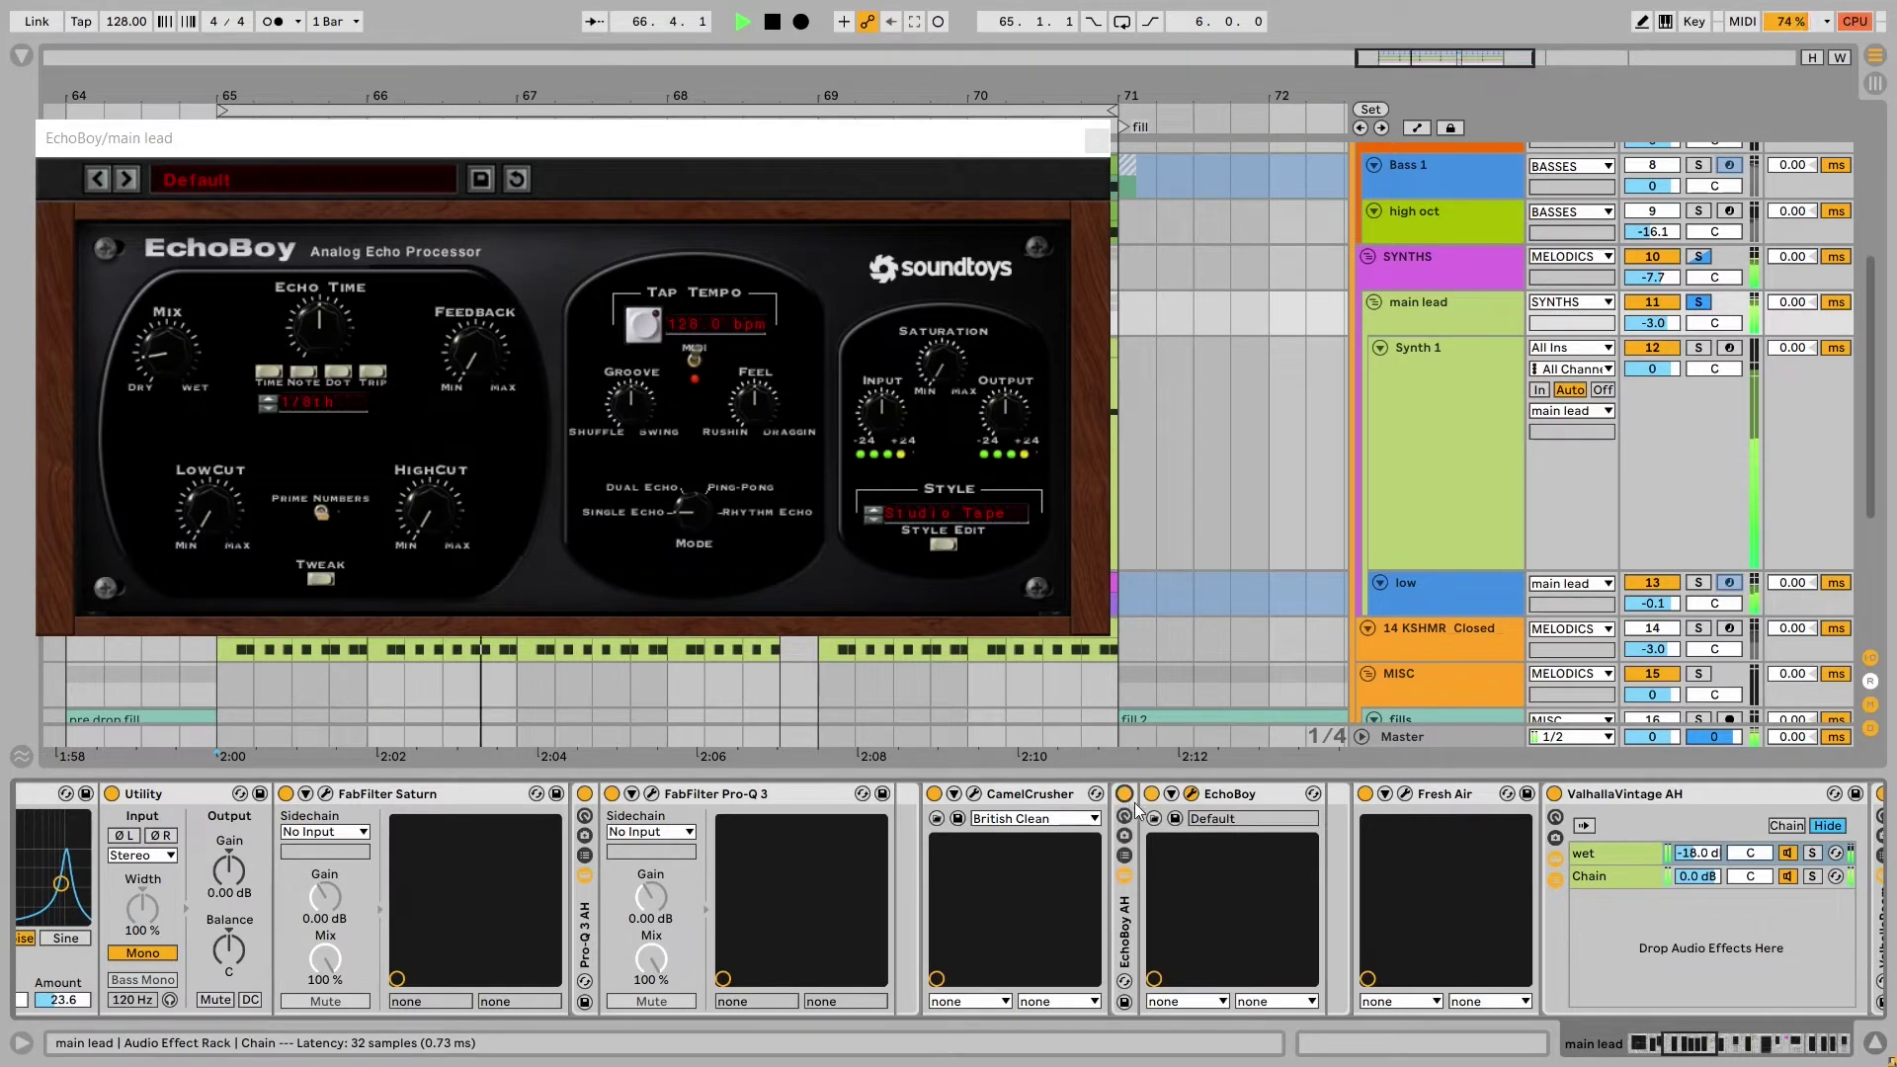
pyautogui.press('space')
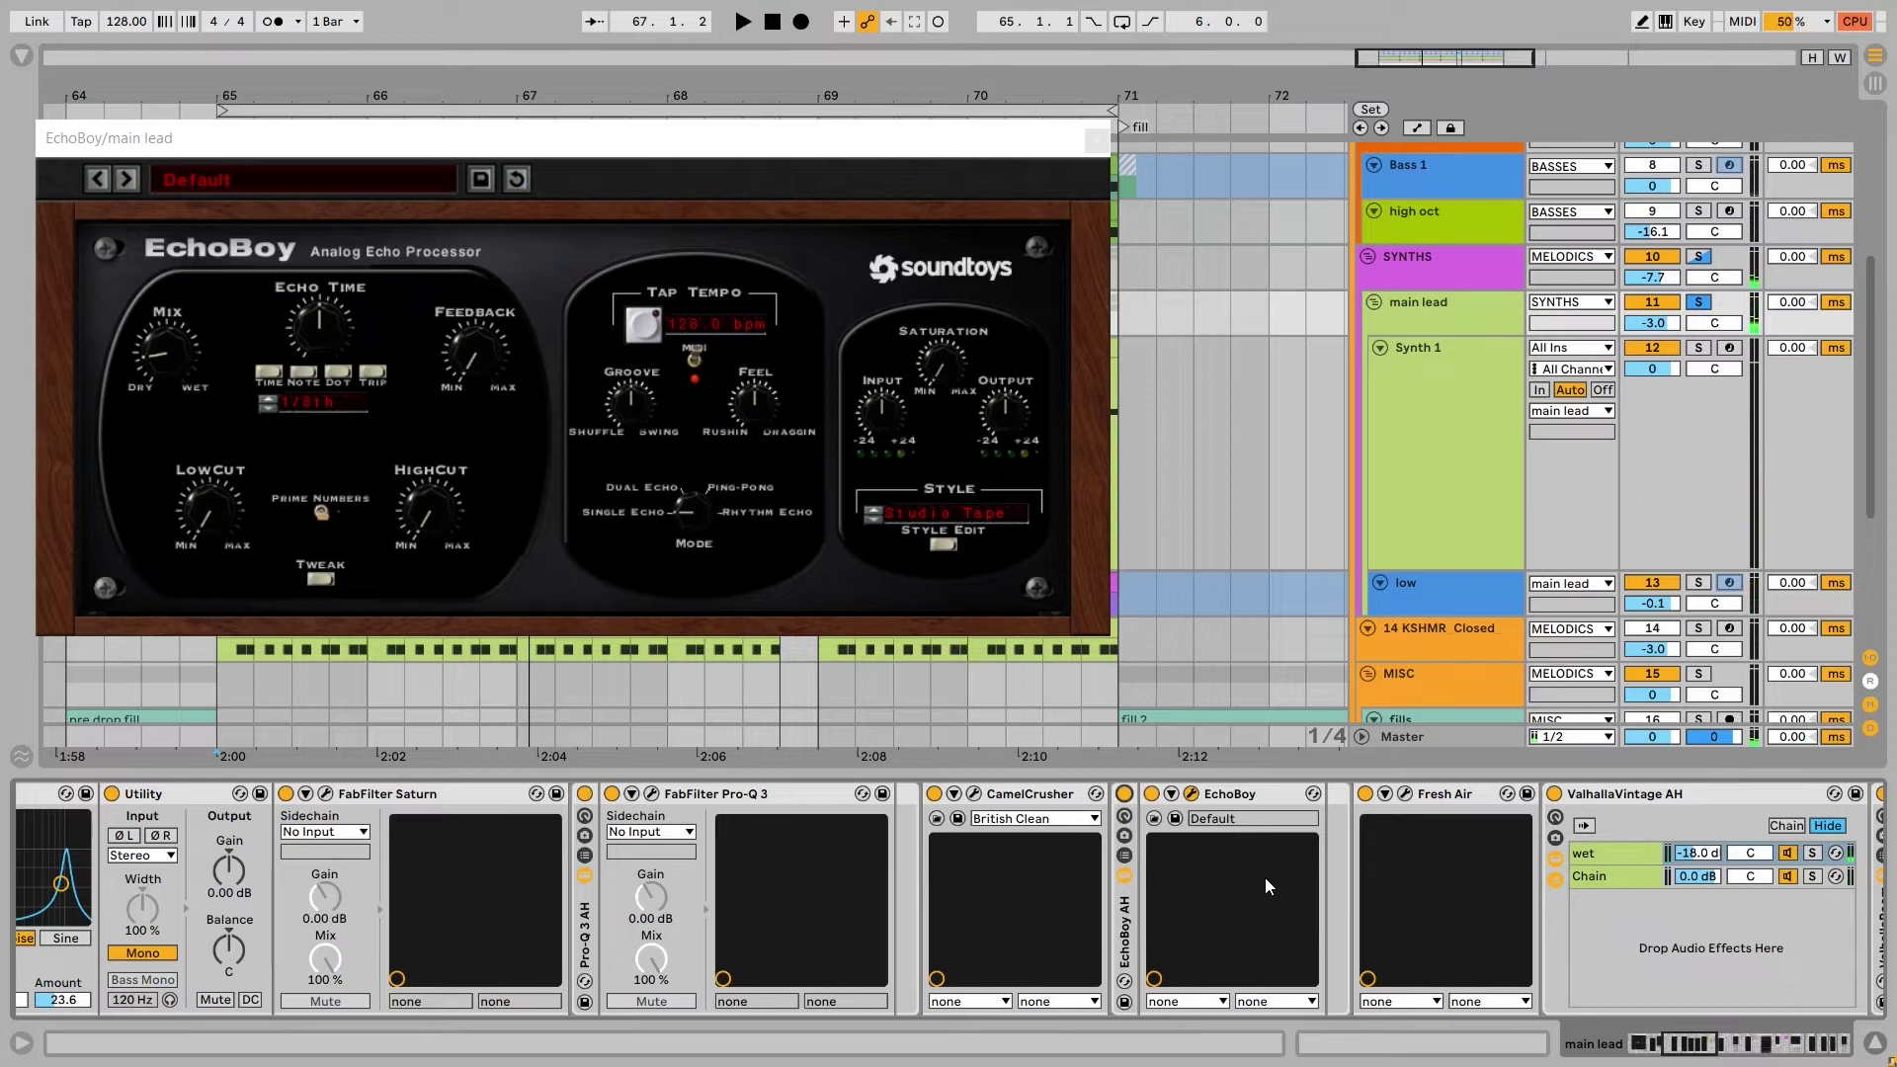
pyautogui.hscroll(3, 1264, 881)
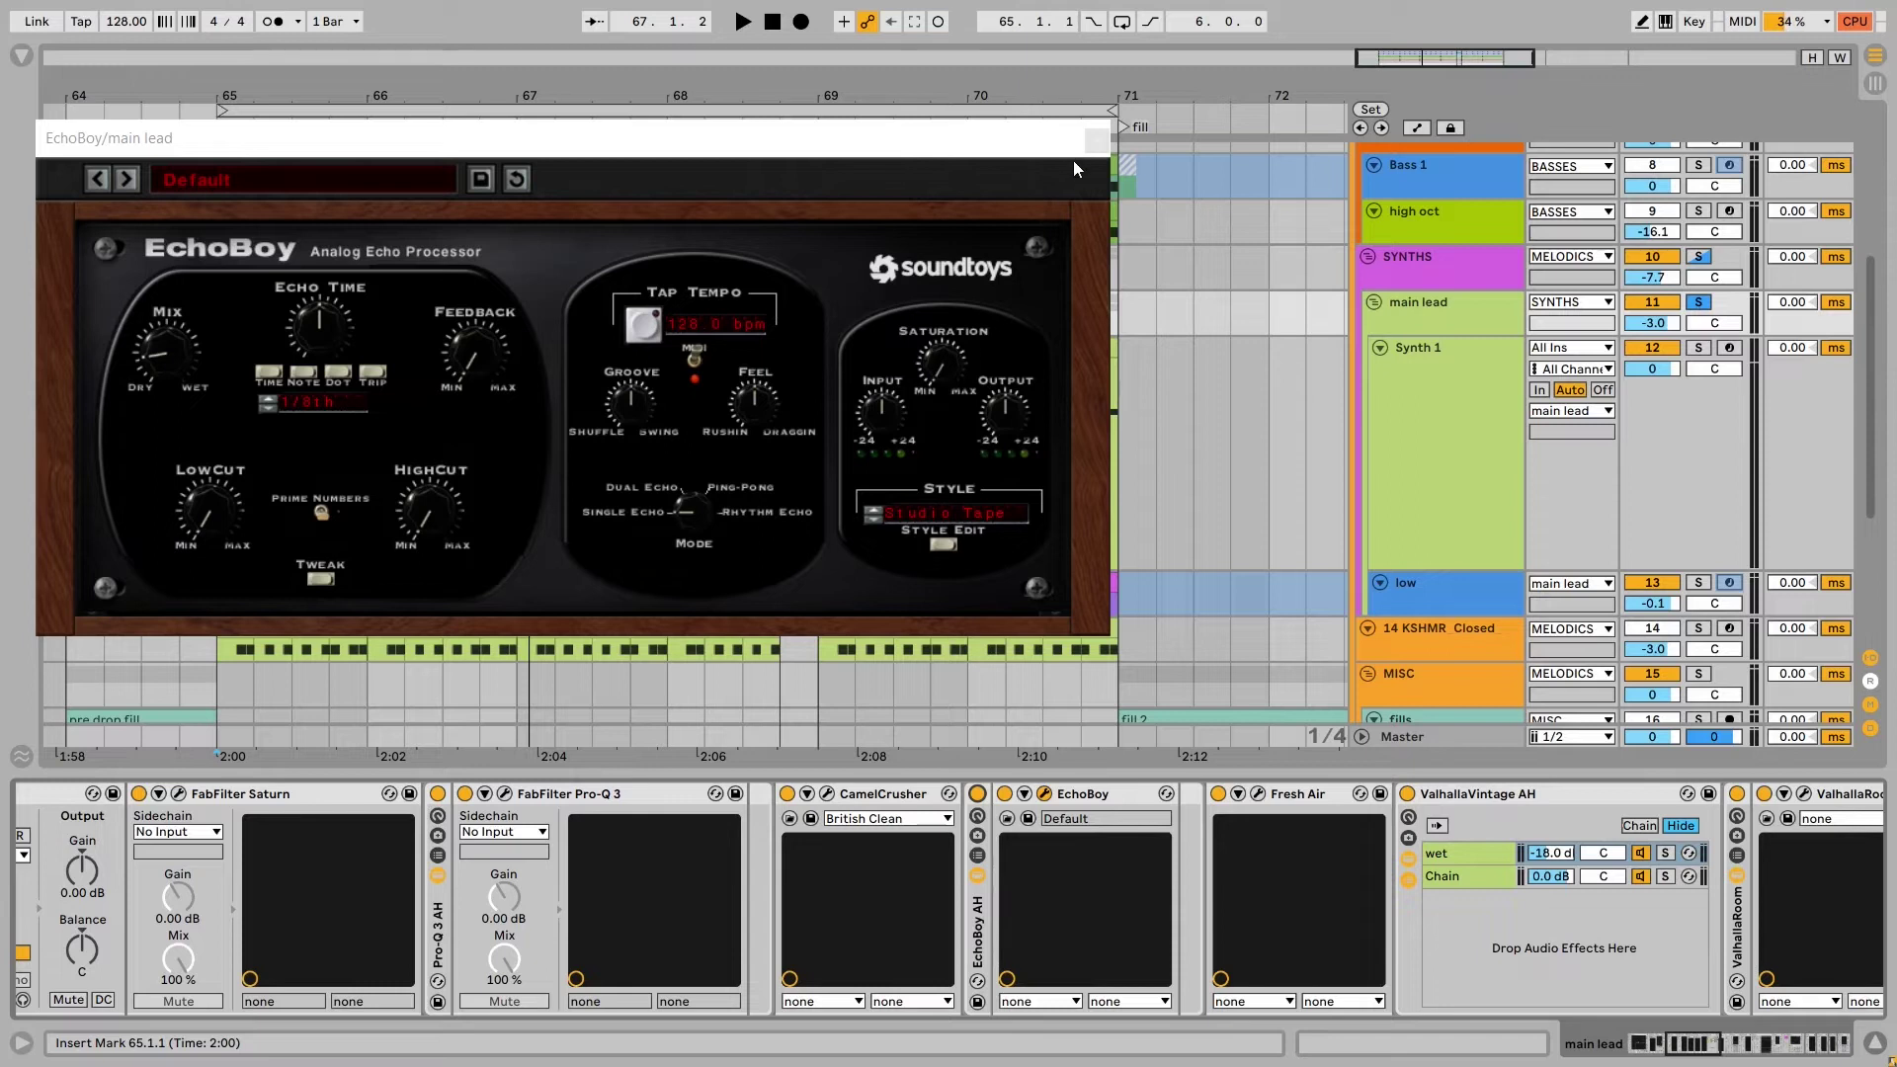
pyautogui.click(1097, 141)
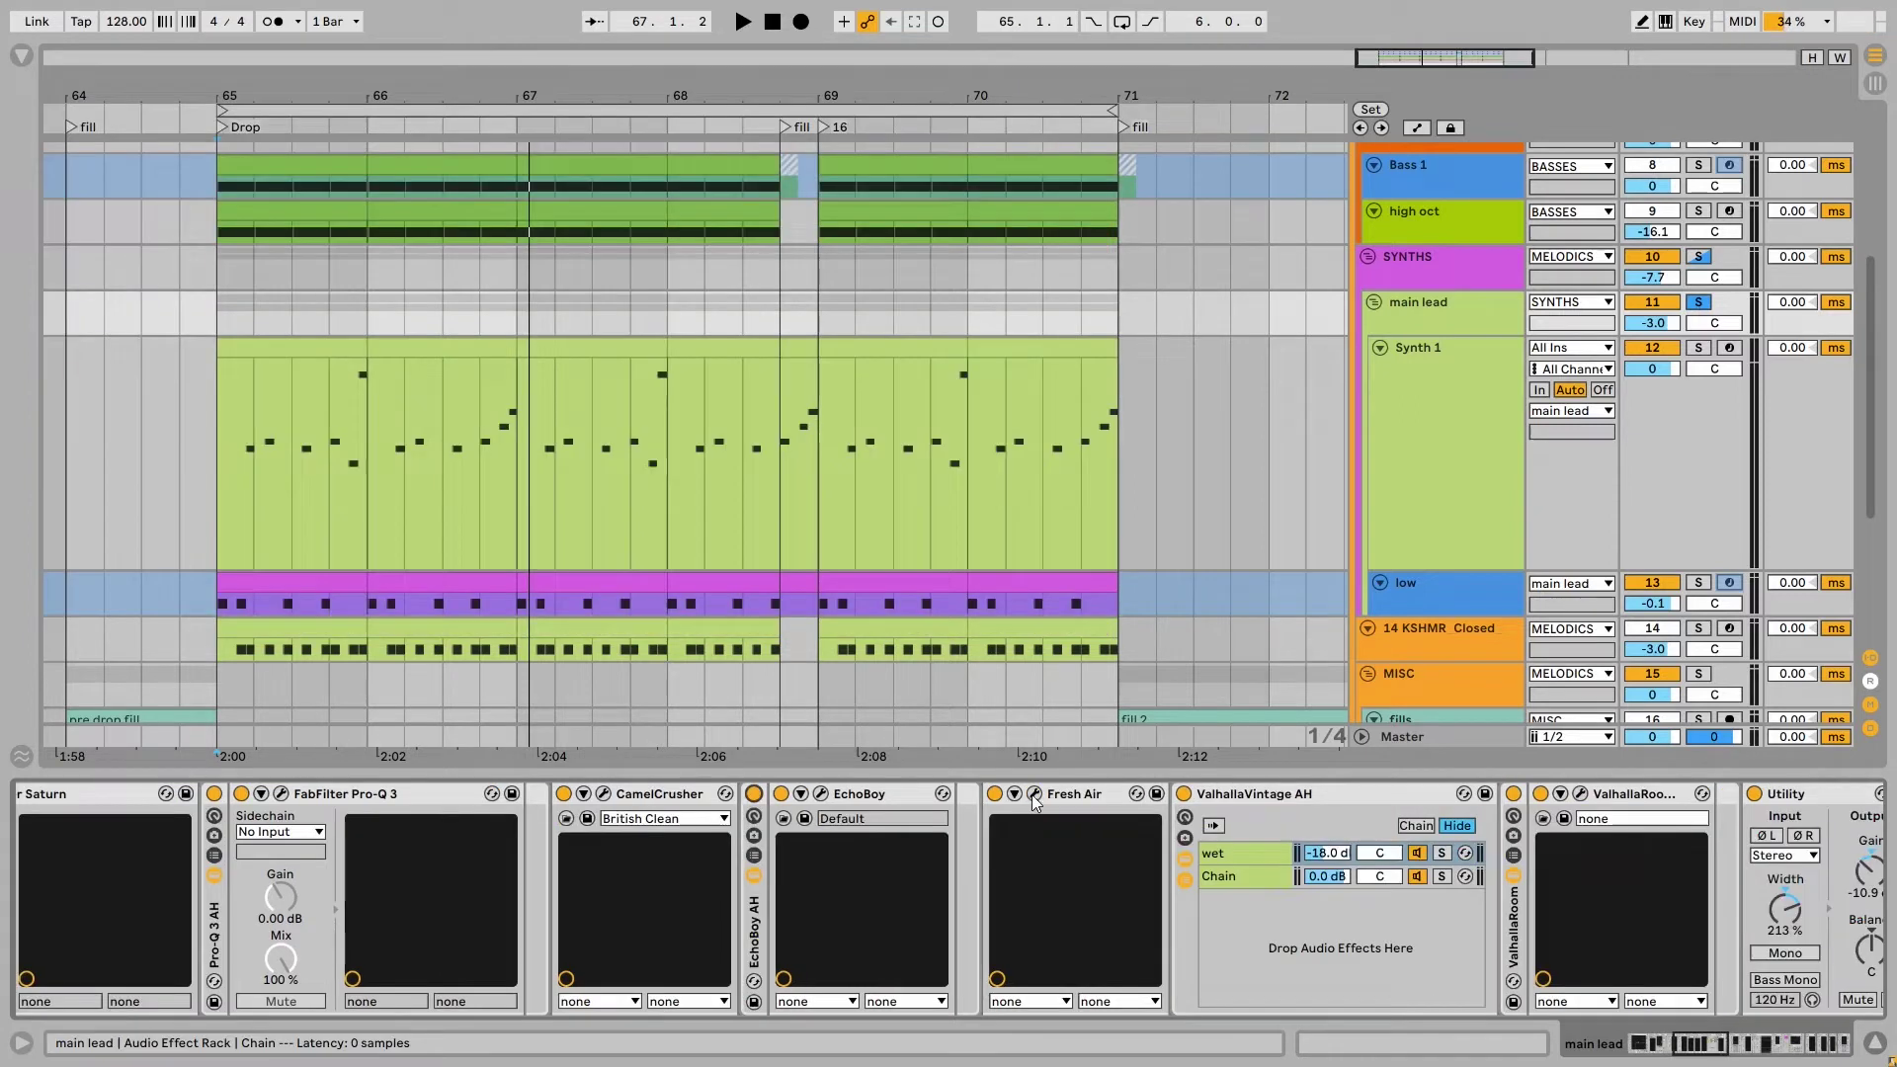
# Inspect the Fresh Air settings, close its window, and examine both chains of the ValhallaVintage AH rack, leaving the wet chain selected
pyautogui.click(1031, 794)
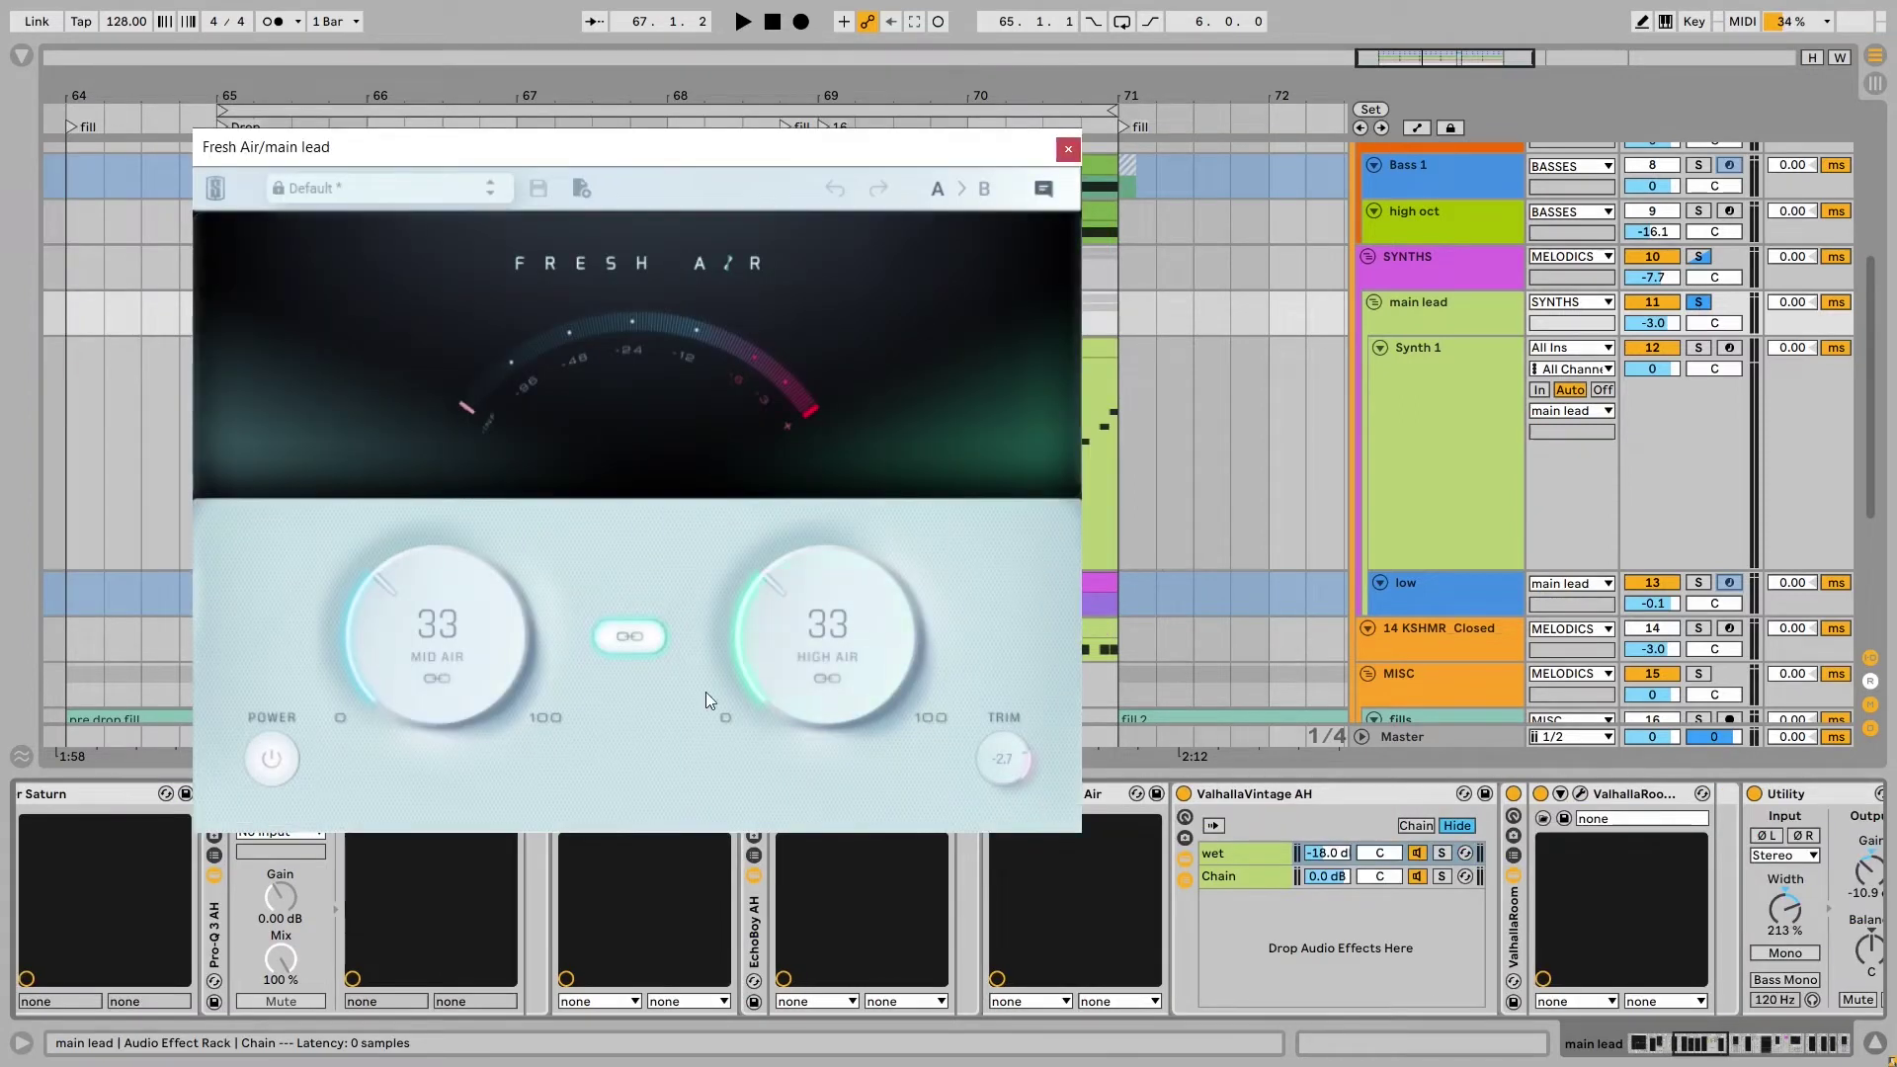
pyautogui.click(1068, 151)
pyautogui.hscroll(10, 988, 919)
pyautogui.click(498, 852)
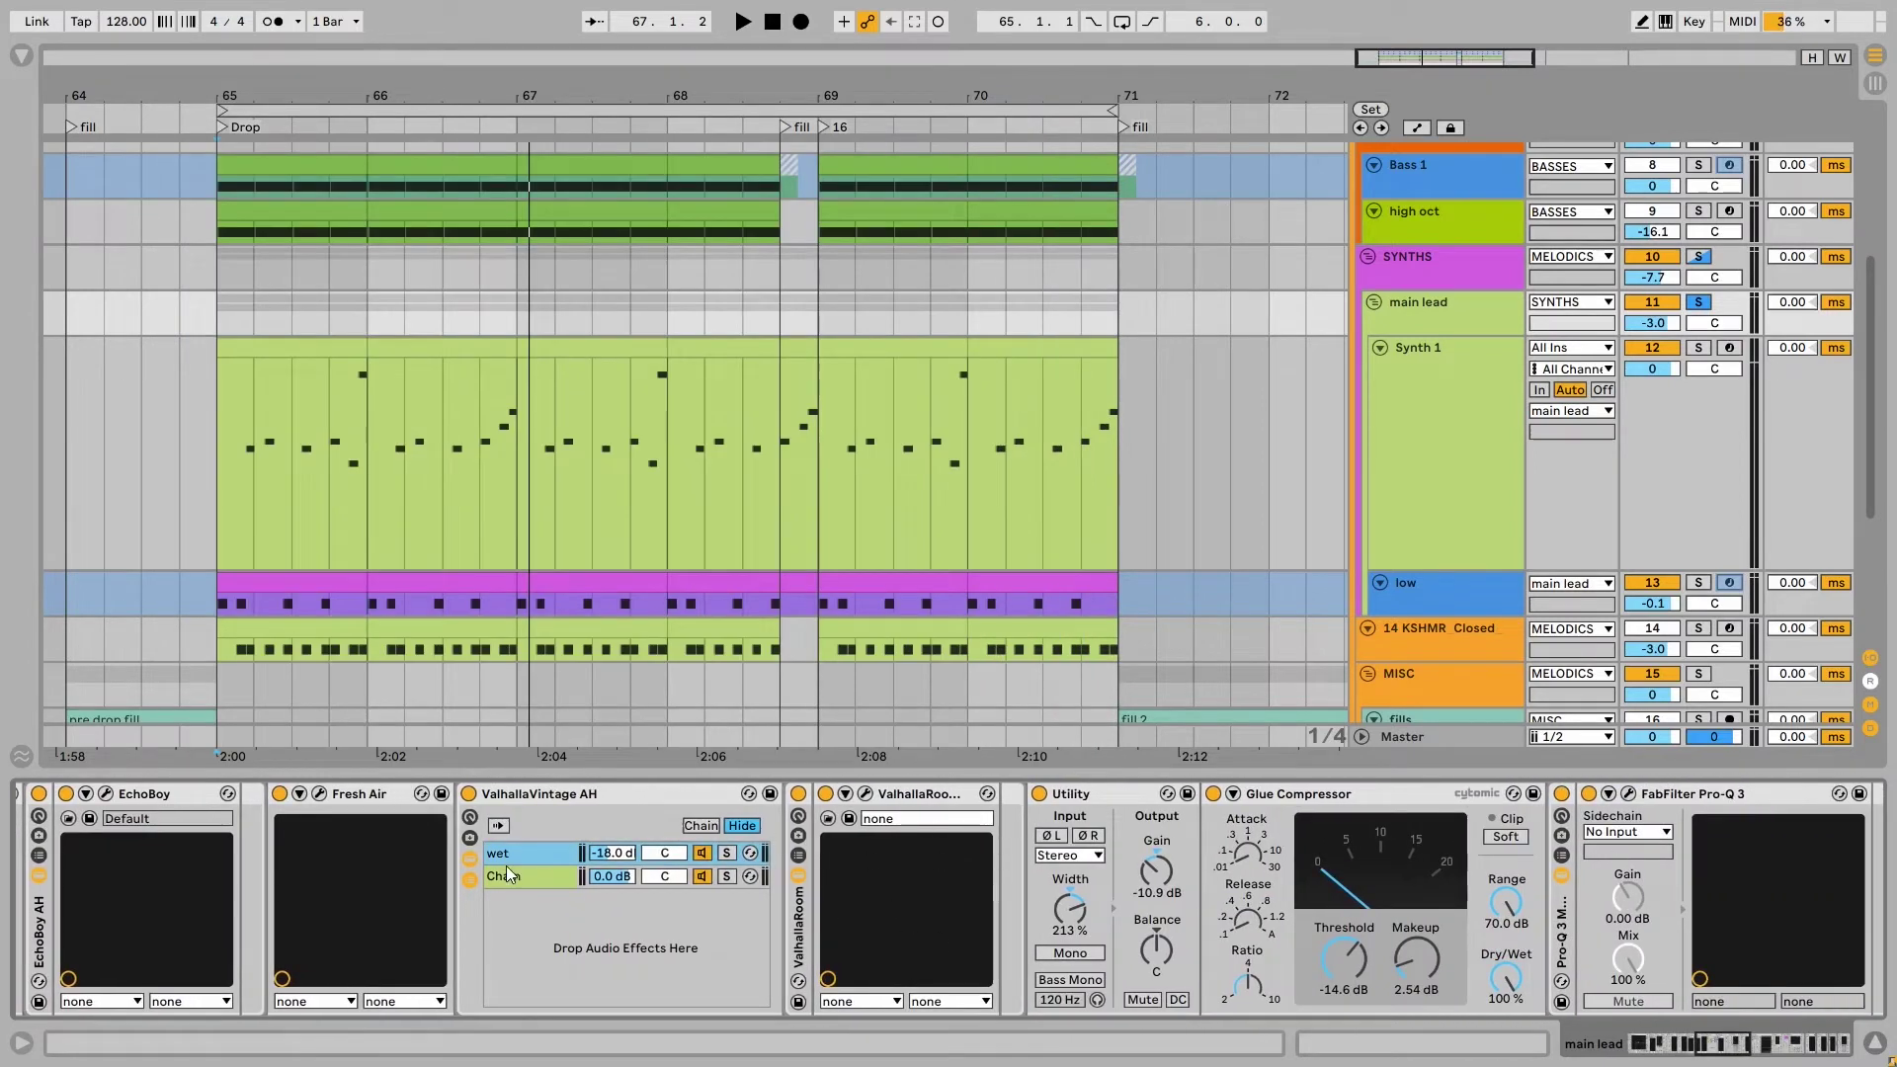
pyautogui.click(506, 874)
pyautogui.click(522, 852)
# Audition the main lead with the ValhallaRoom rack in the wet chain bypassed and re-enabled
pyautogui.hscroll(3, 923, 891)
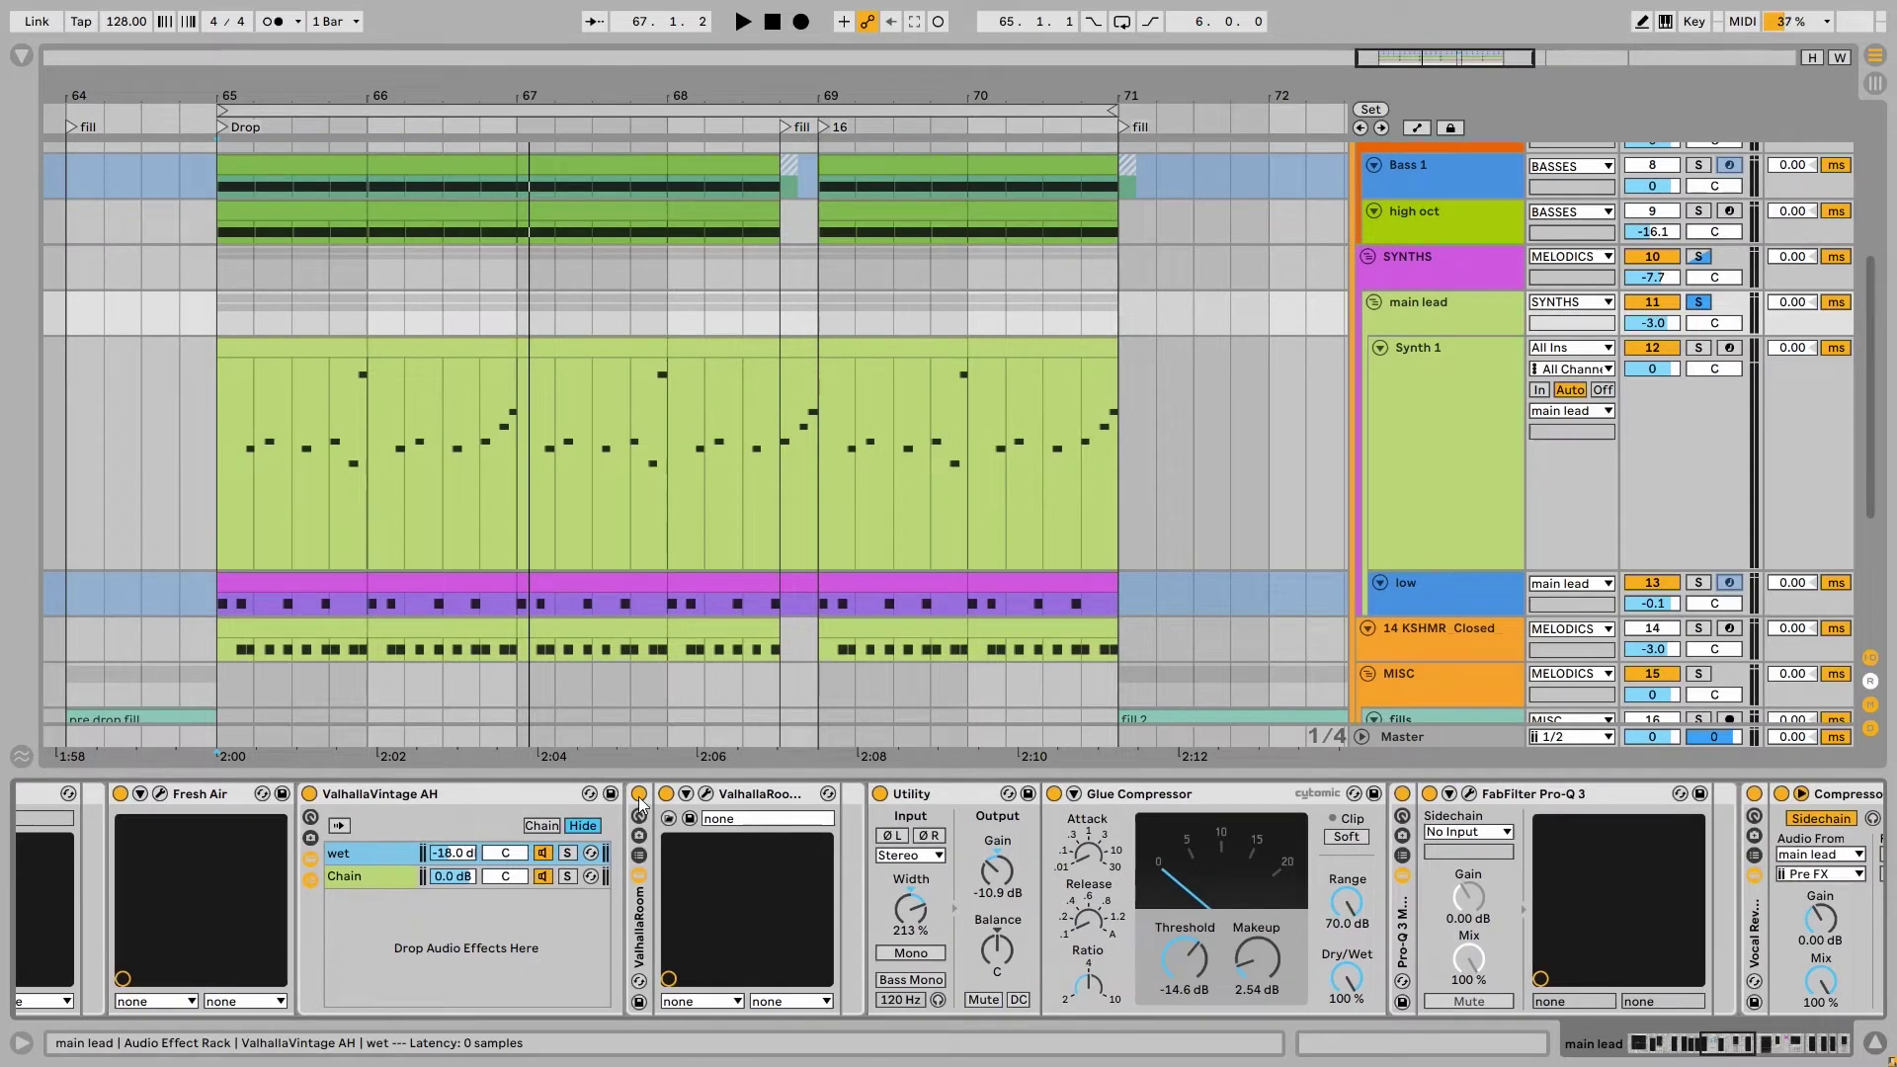
pyautogui.click(639, 794)
pyautogui.press('space')
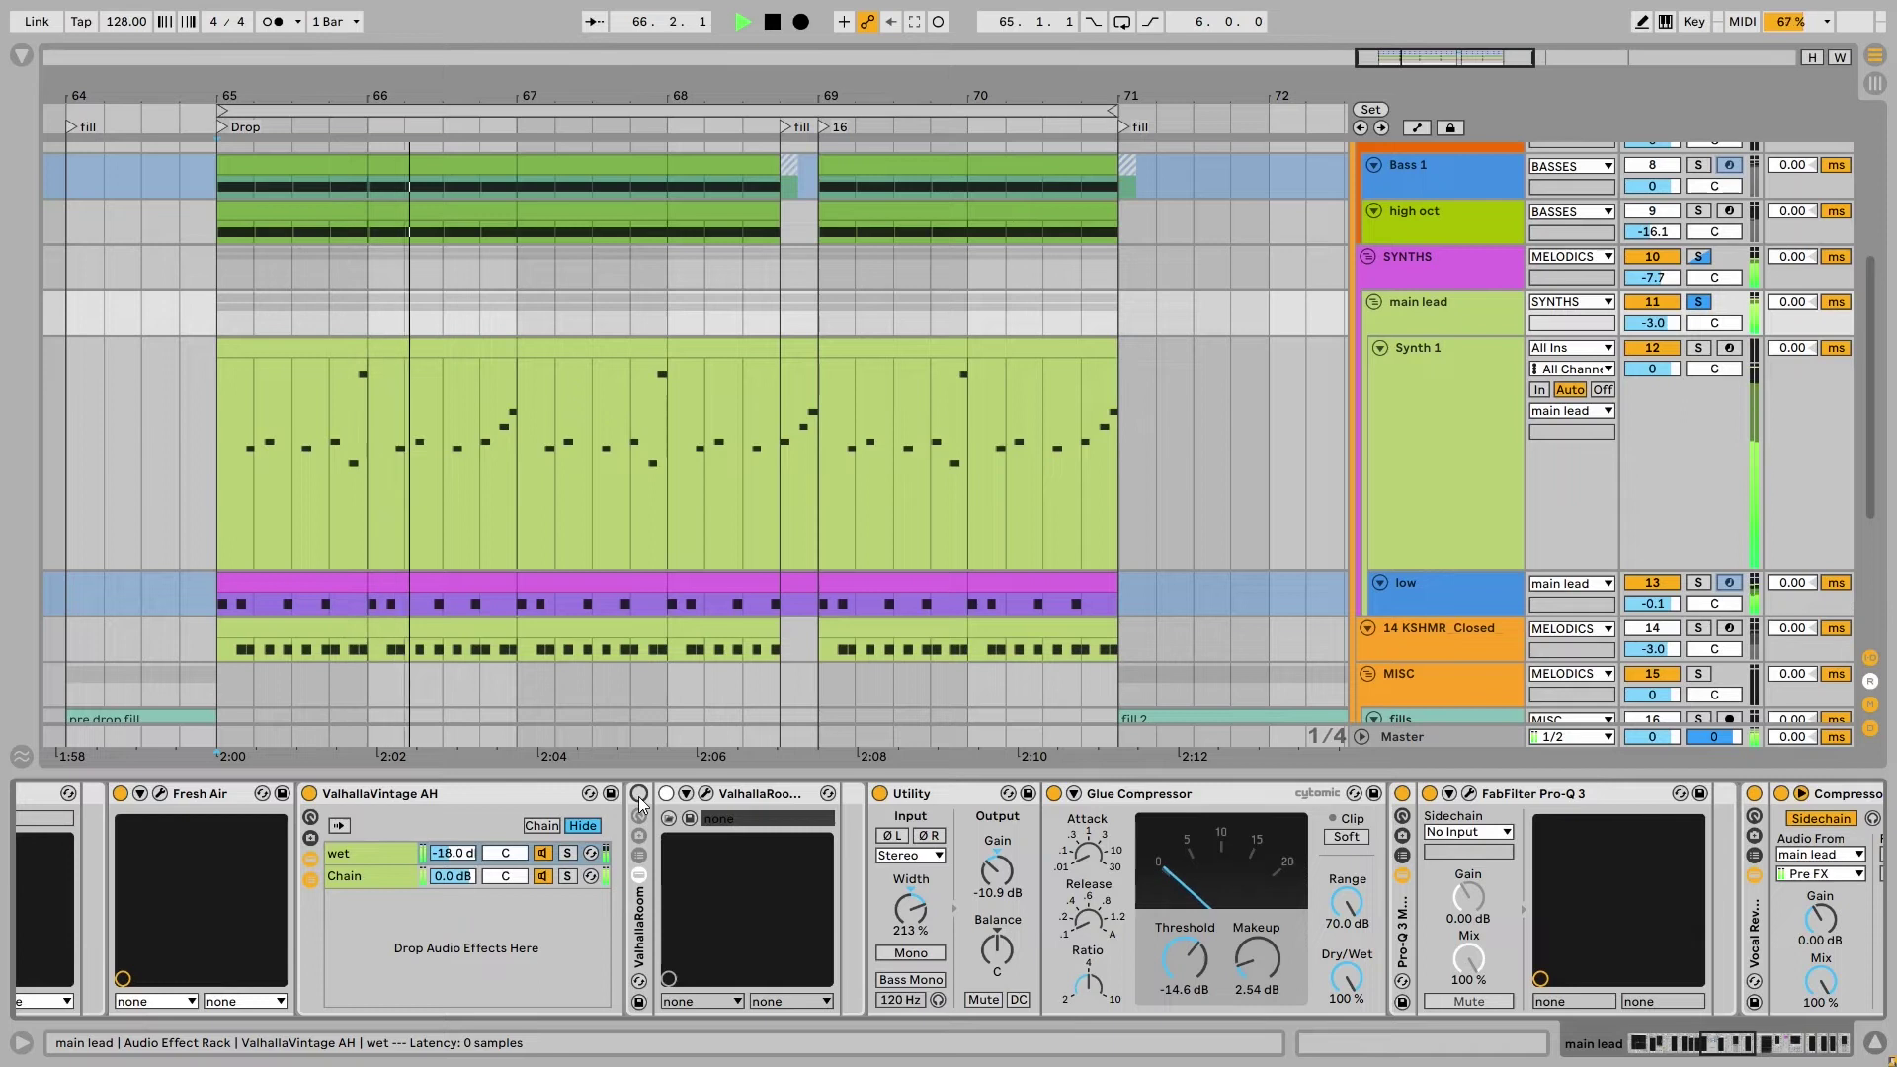
pyautogui.click(639, 794)
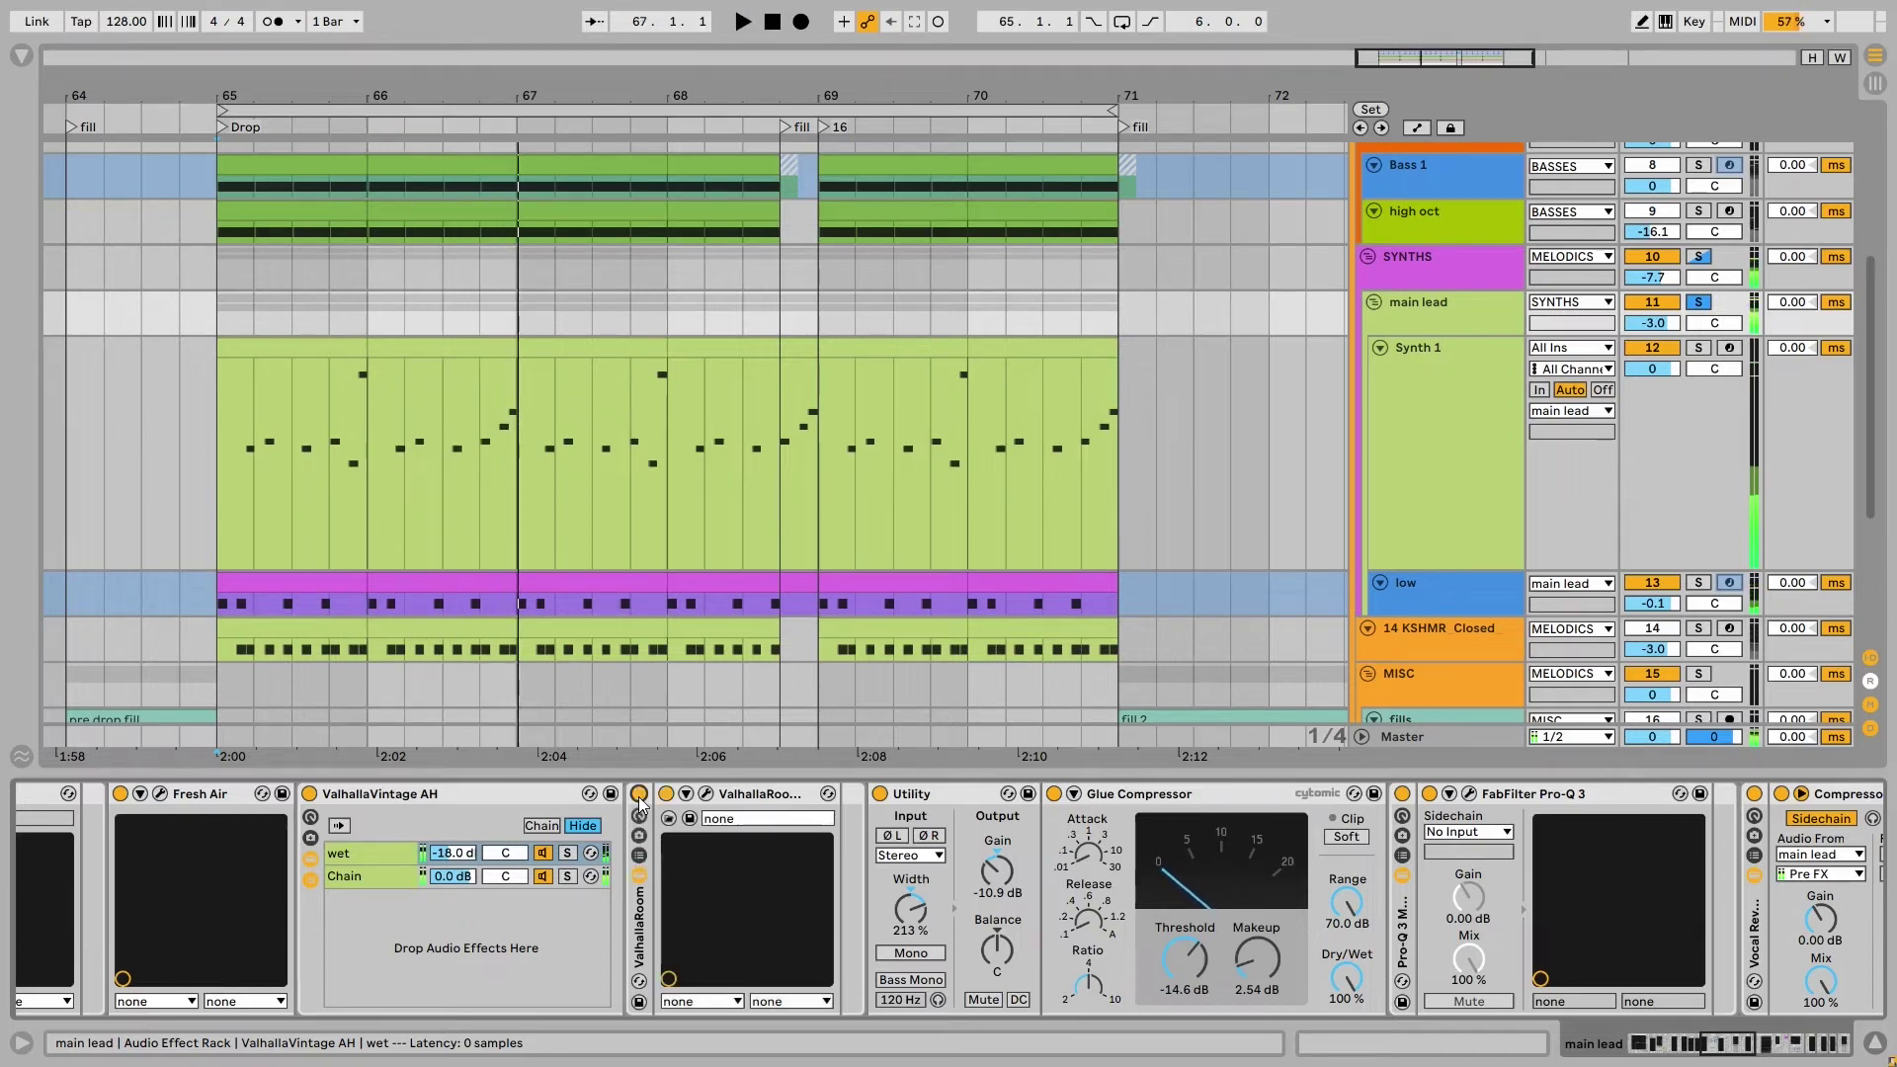
pyautogui.press('space')
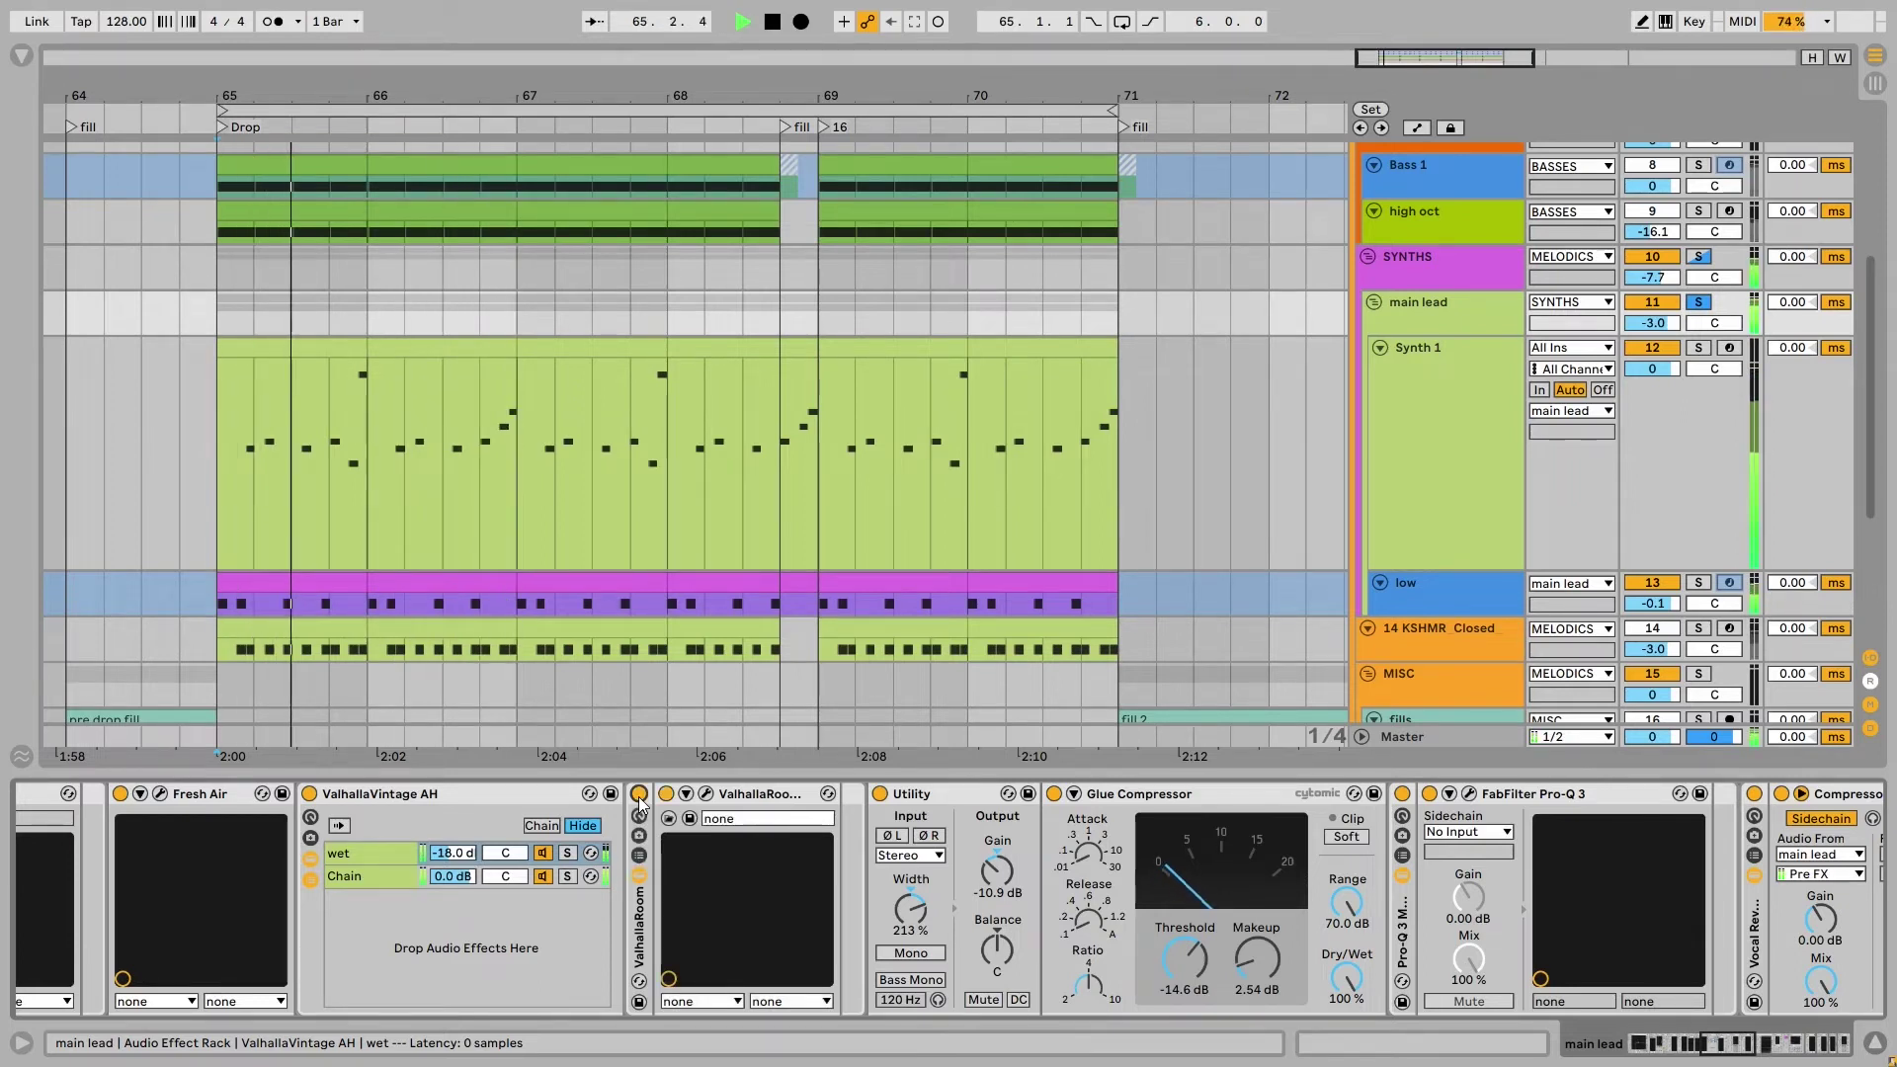
pyautogui.press('space')
# Inspect the ValhallaRoom reverb settings and close the plug-in window
pyautogui.hscroll(3, 741, 889)
pyautogui.click(602, 795)
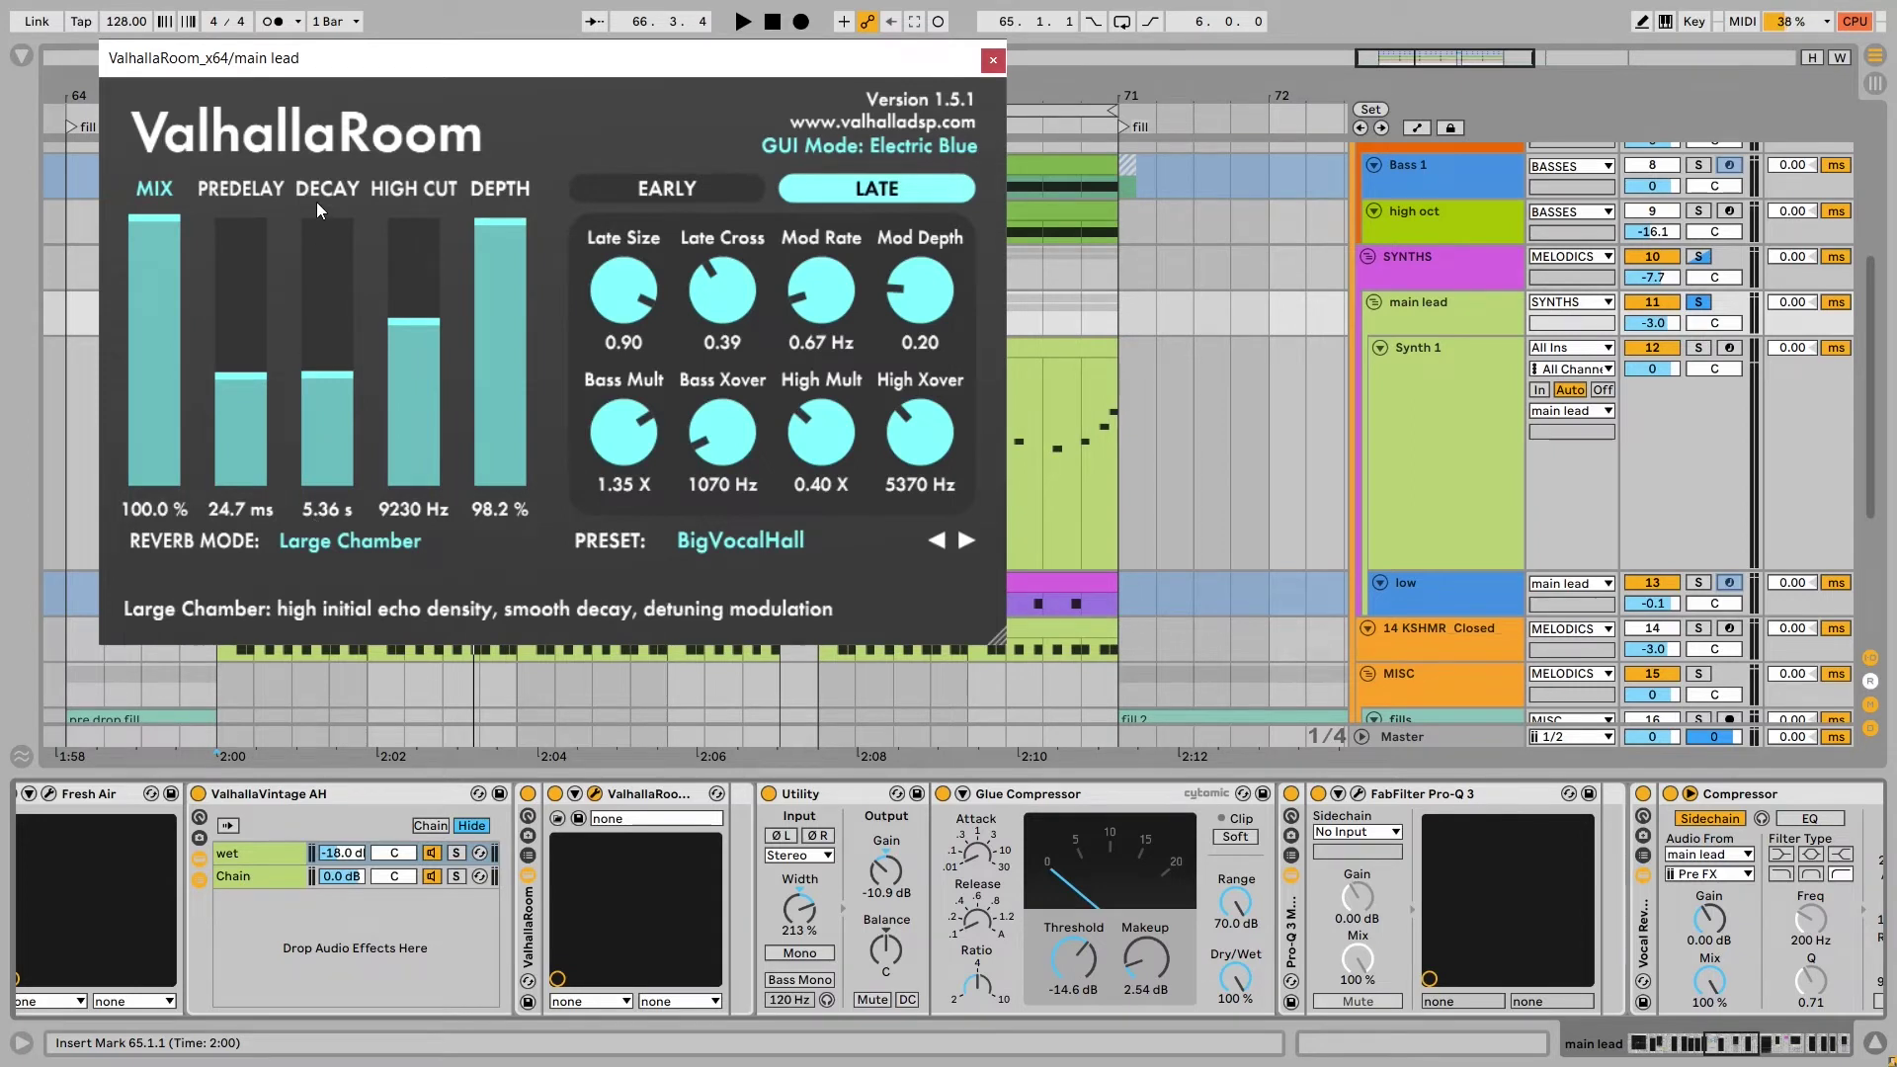
pyautogui.click(993, 60)
# Solo the wet chain of the ValhallaVintage AH rack and play the drop to audition the reverb through the Glue Compressor
pyautogui.scroll(-3, 1101, 863)
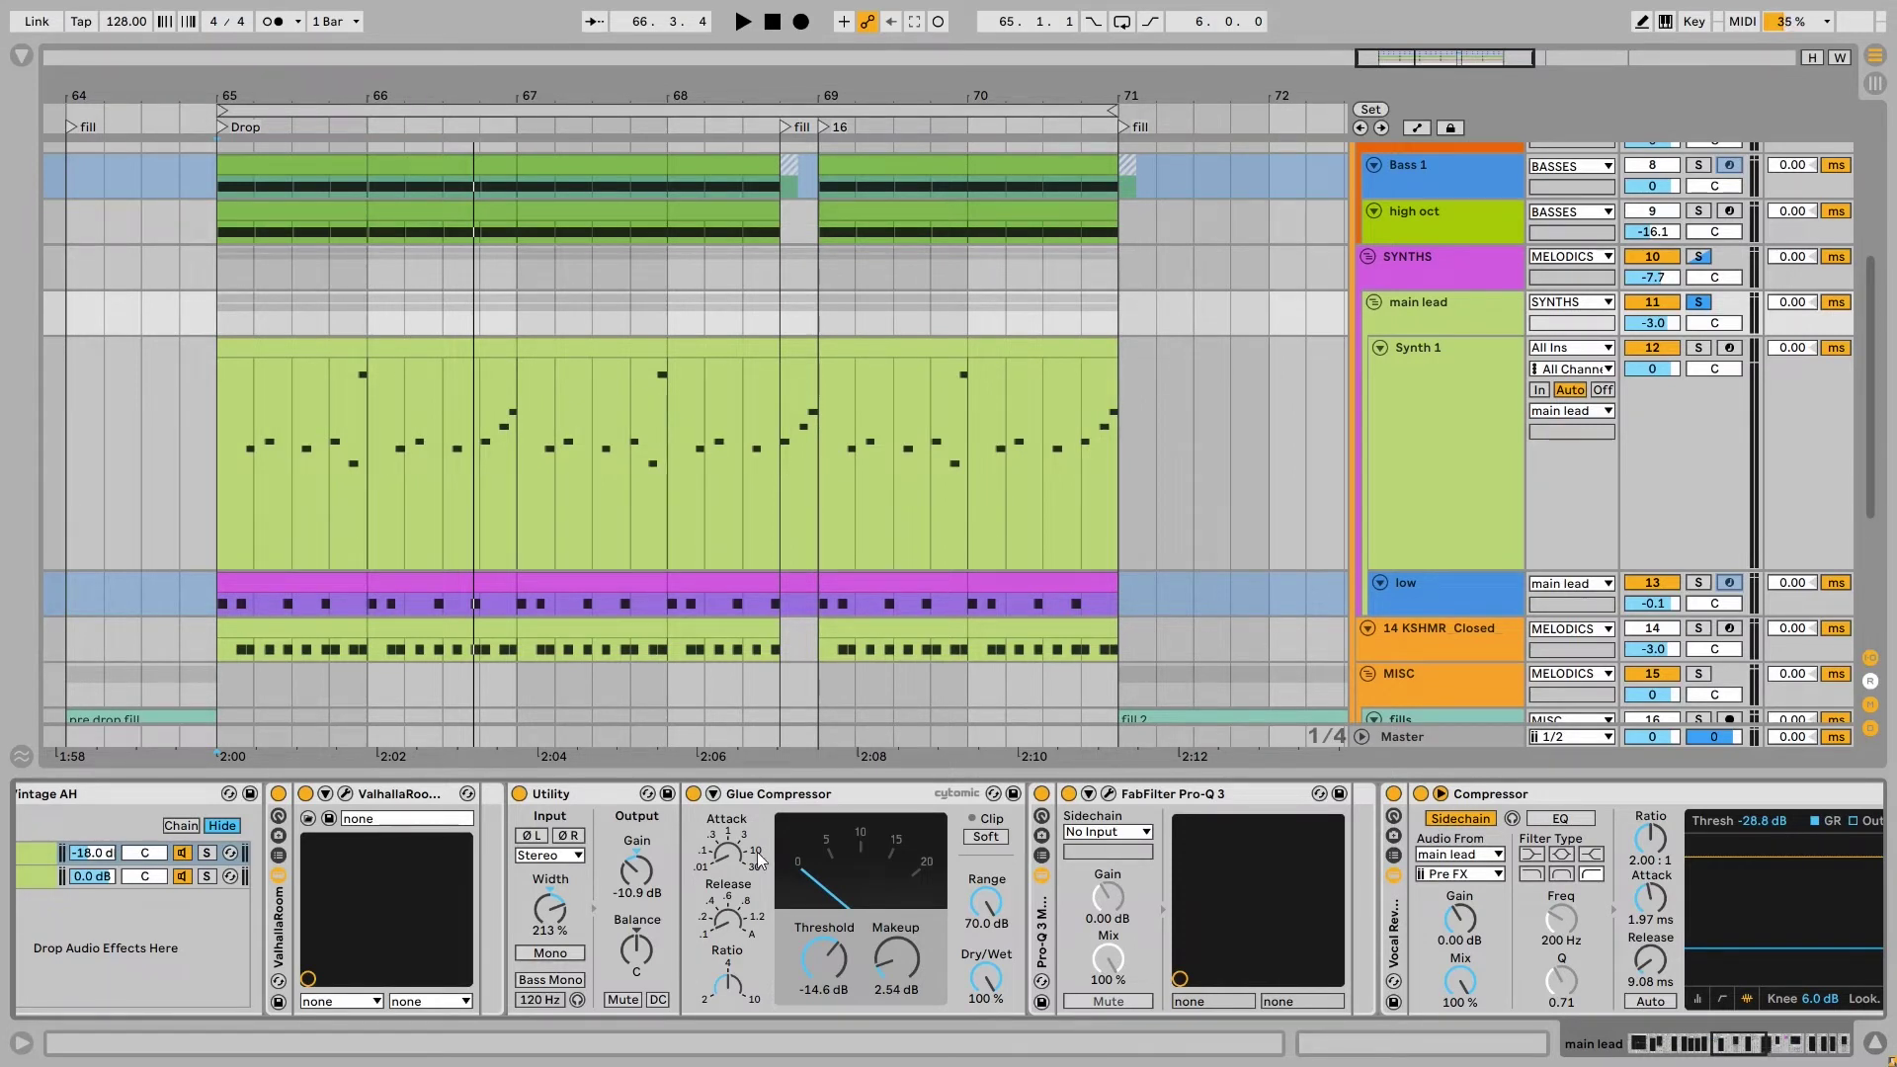
pyautogui.click(728, 918)
pyautogui.press('space')
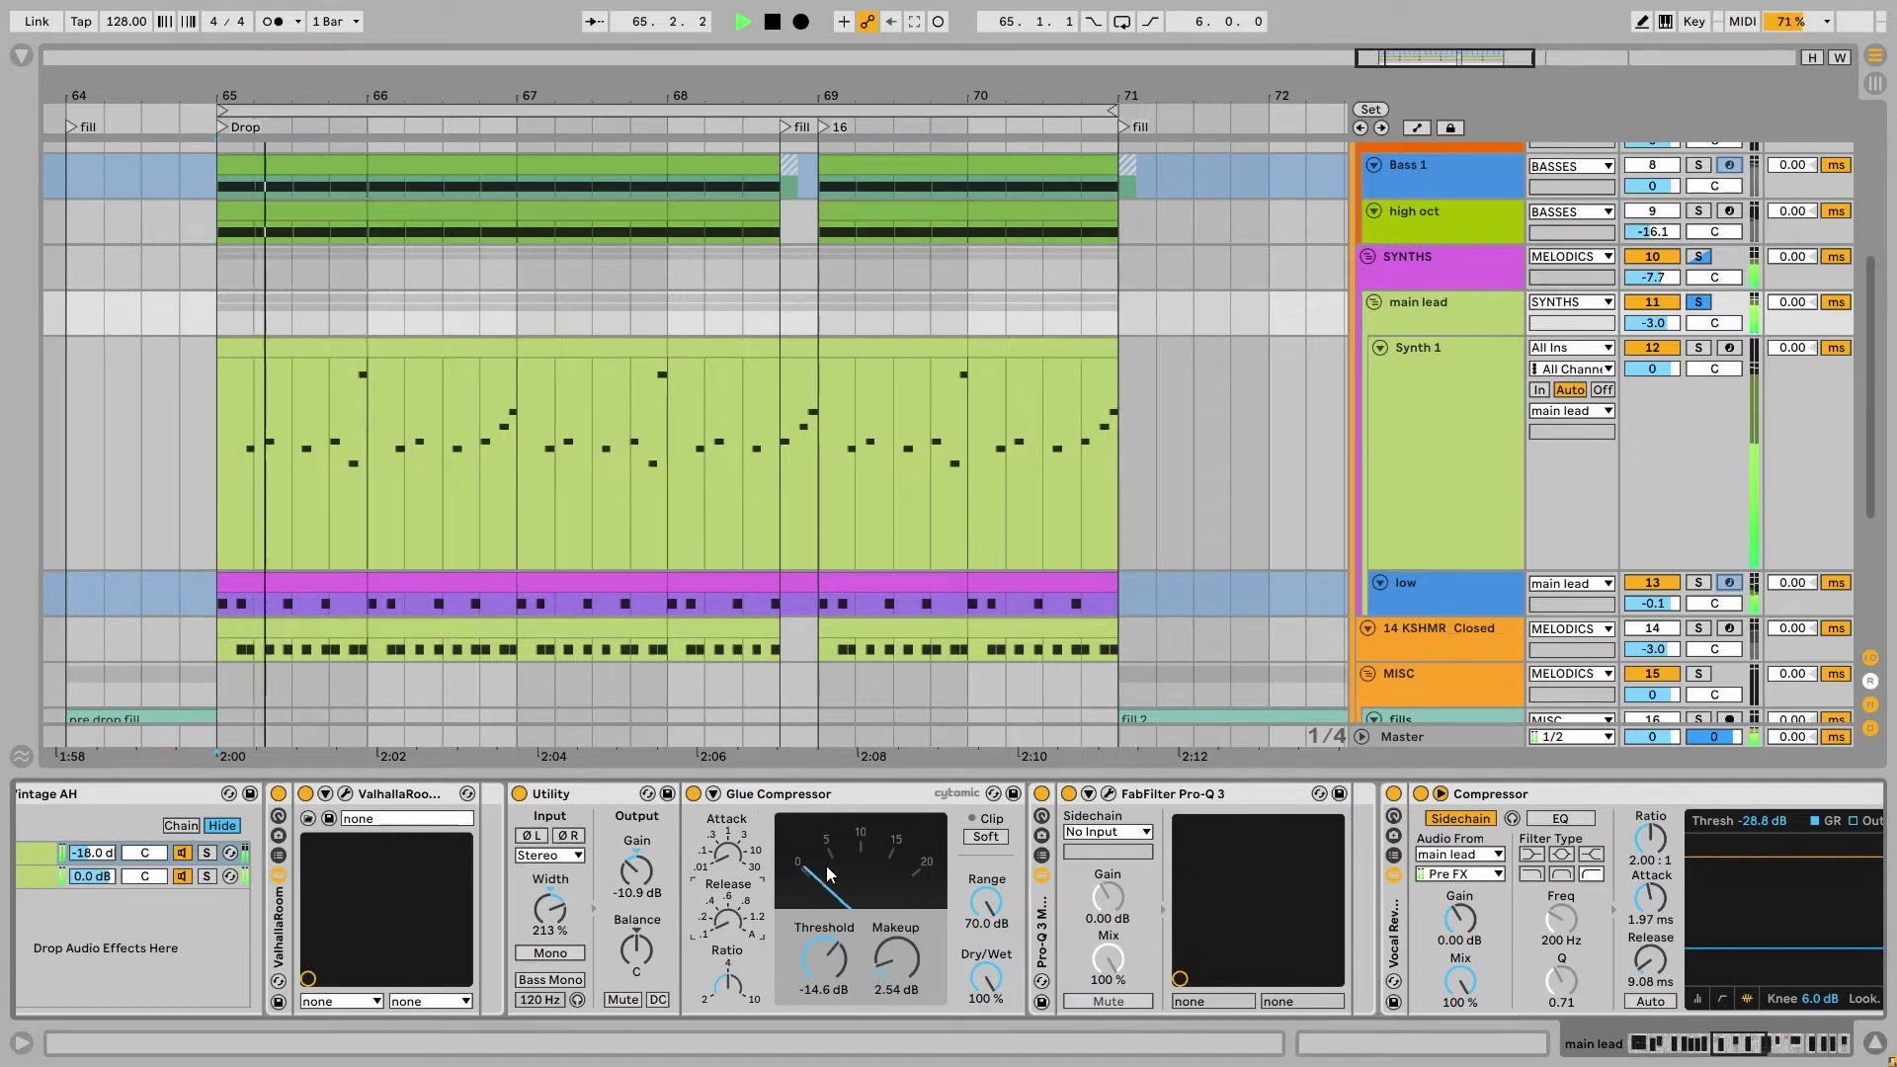
pyautogui.click(206, 851)
pyautogui.press('space')
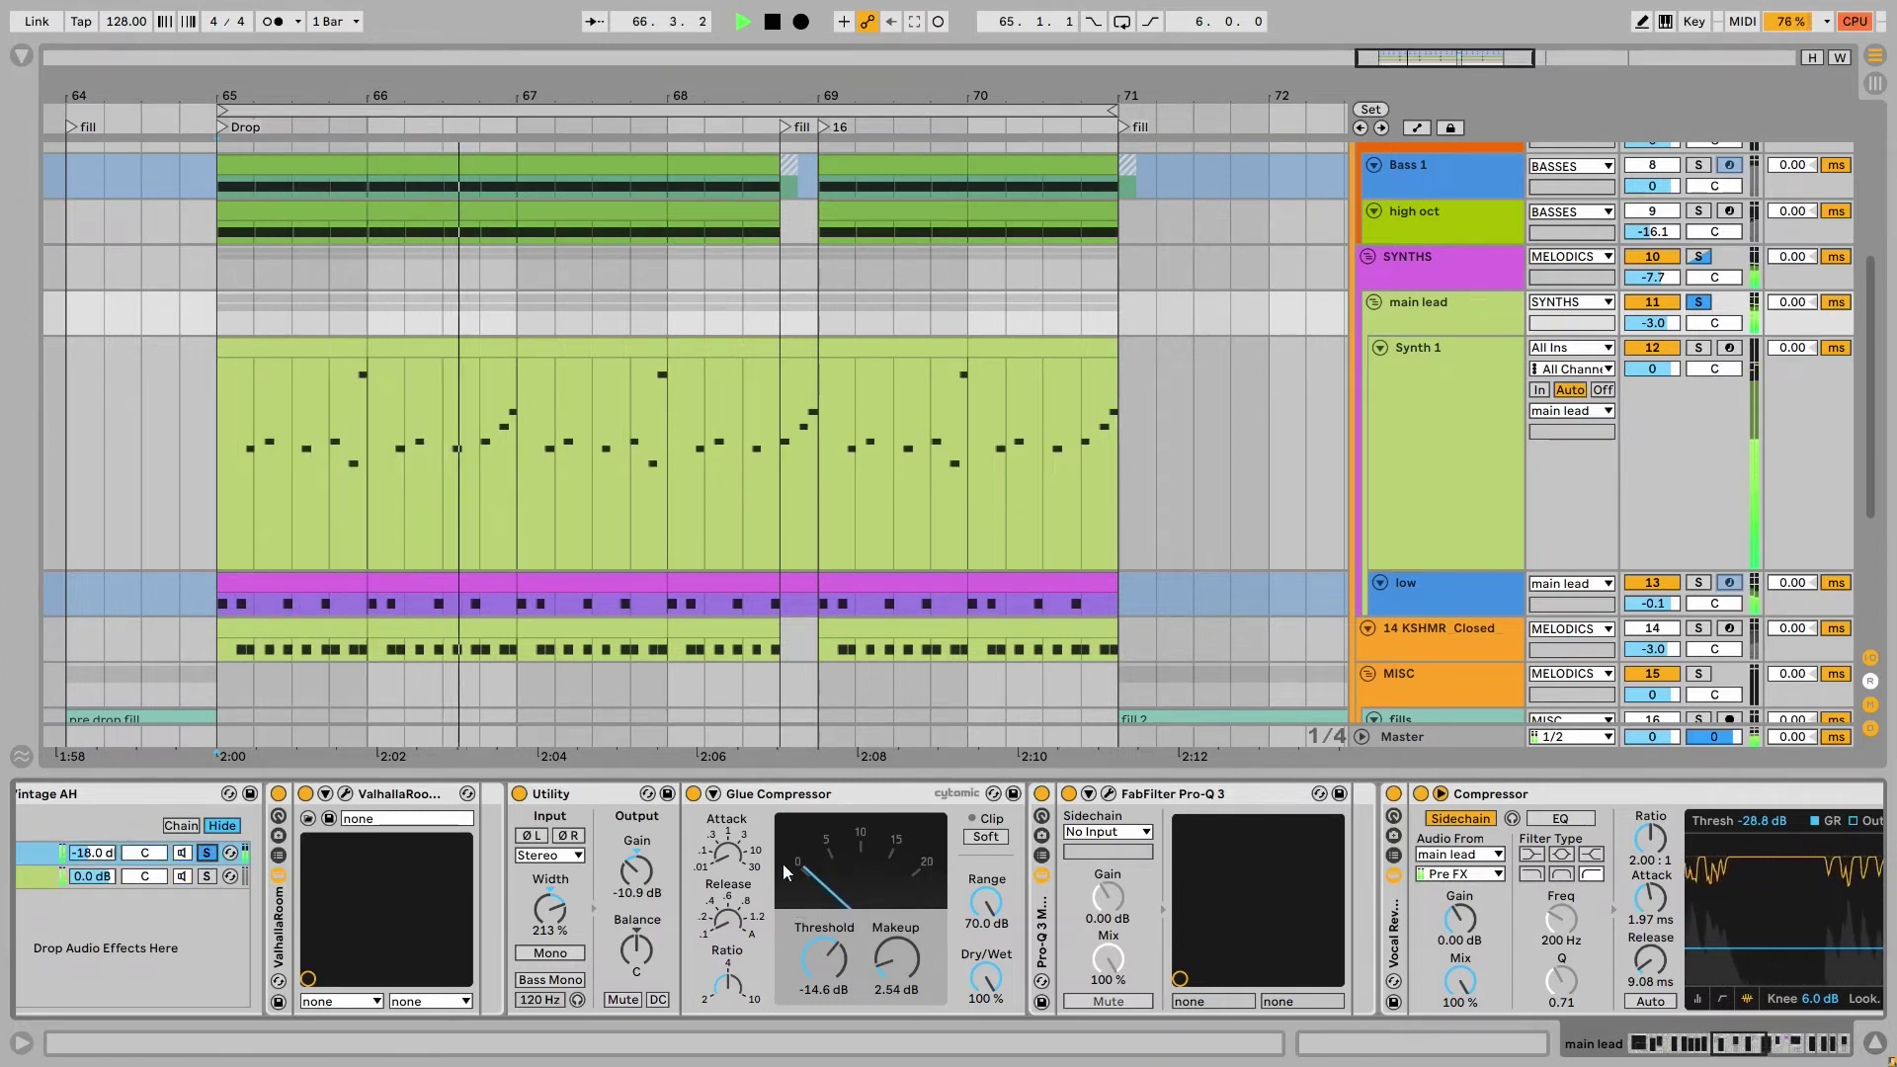
pyautogui.press('space')
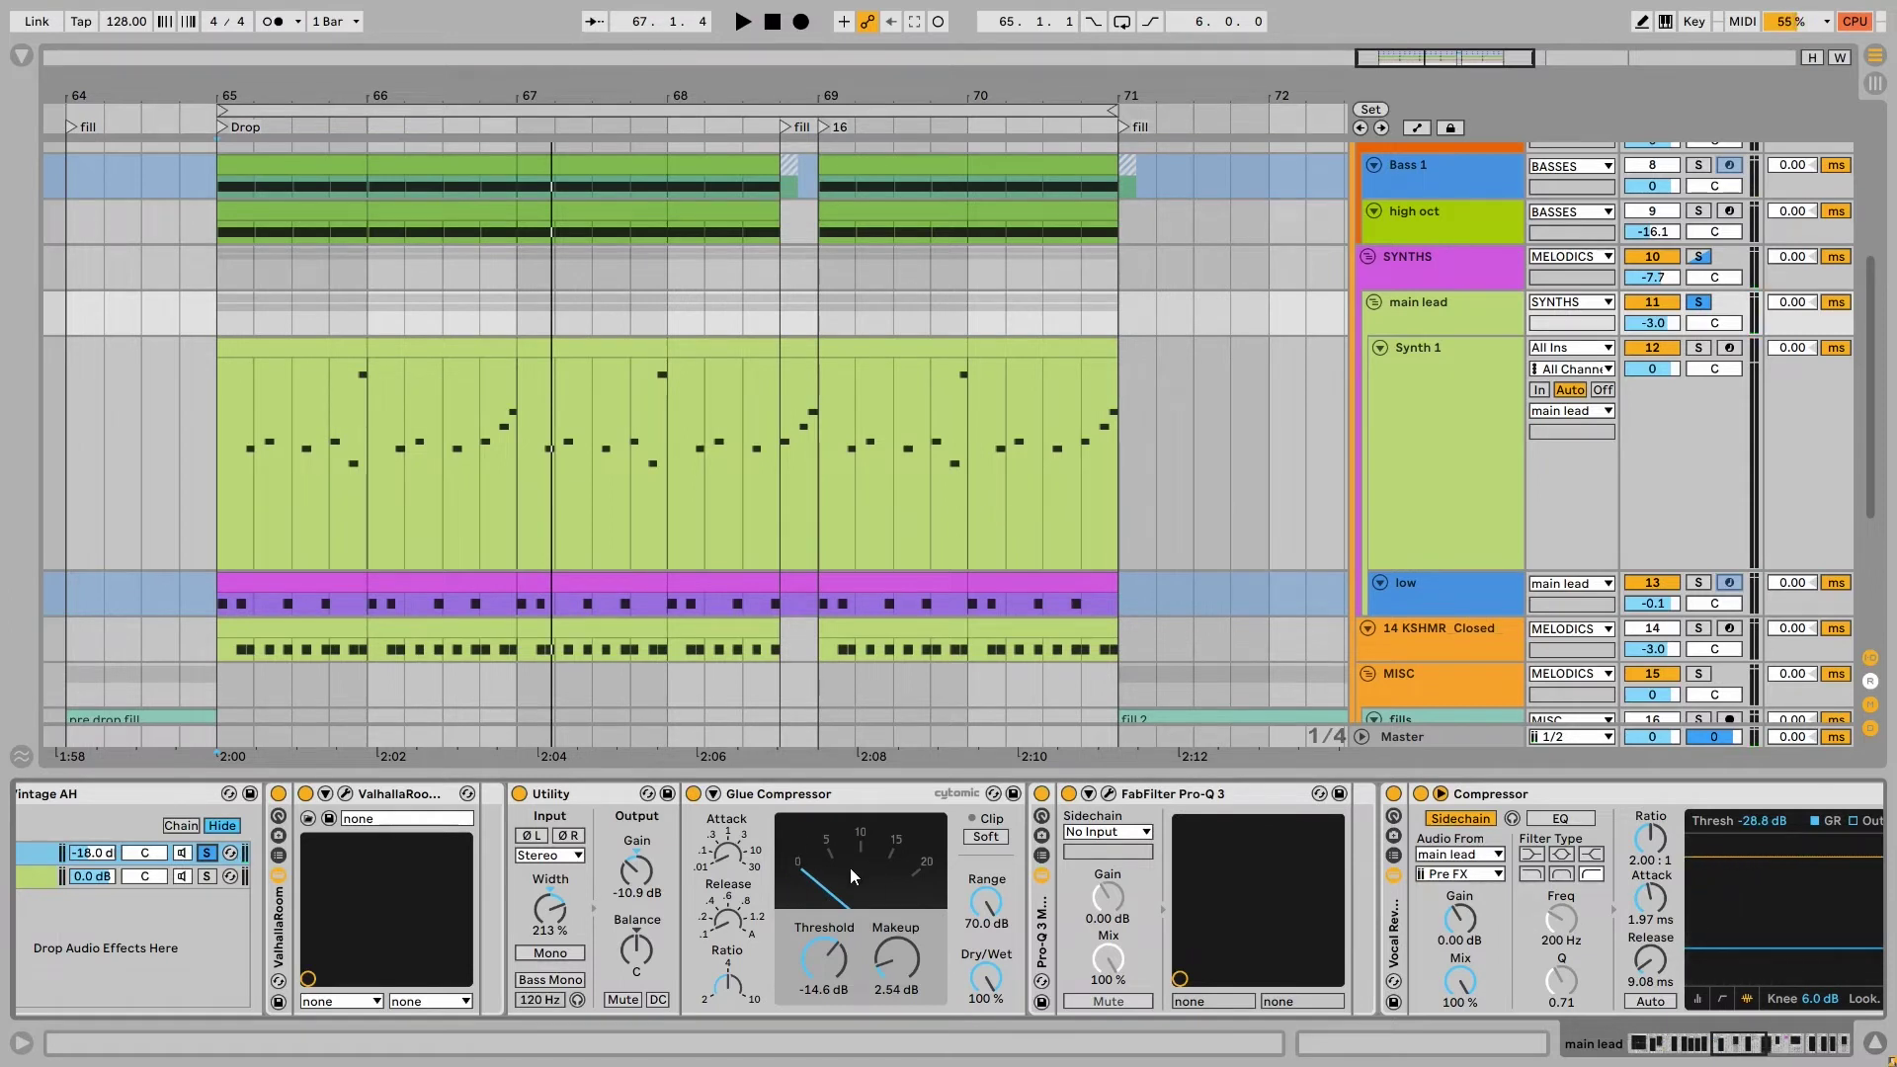
# Inspect the EQ bands of the FabFilter Pro-Q 3 that follows the Glue Compressor in the wet chain
pyautogui.hscroll(3, 853, 866)
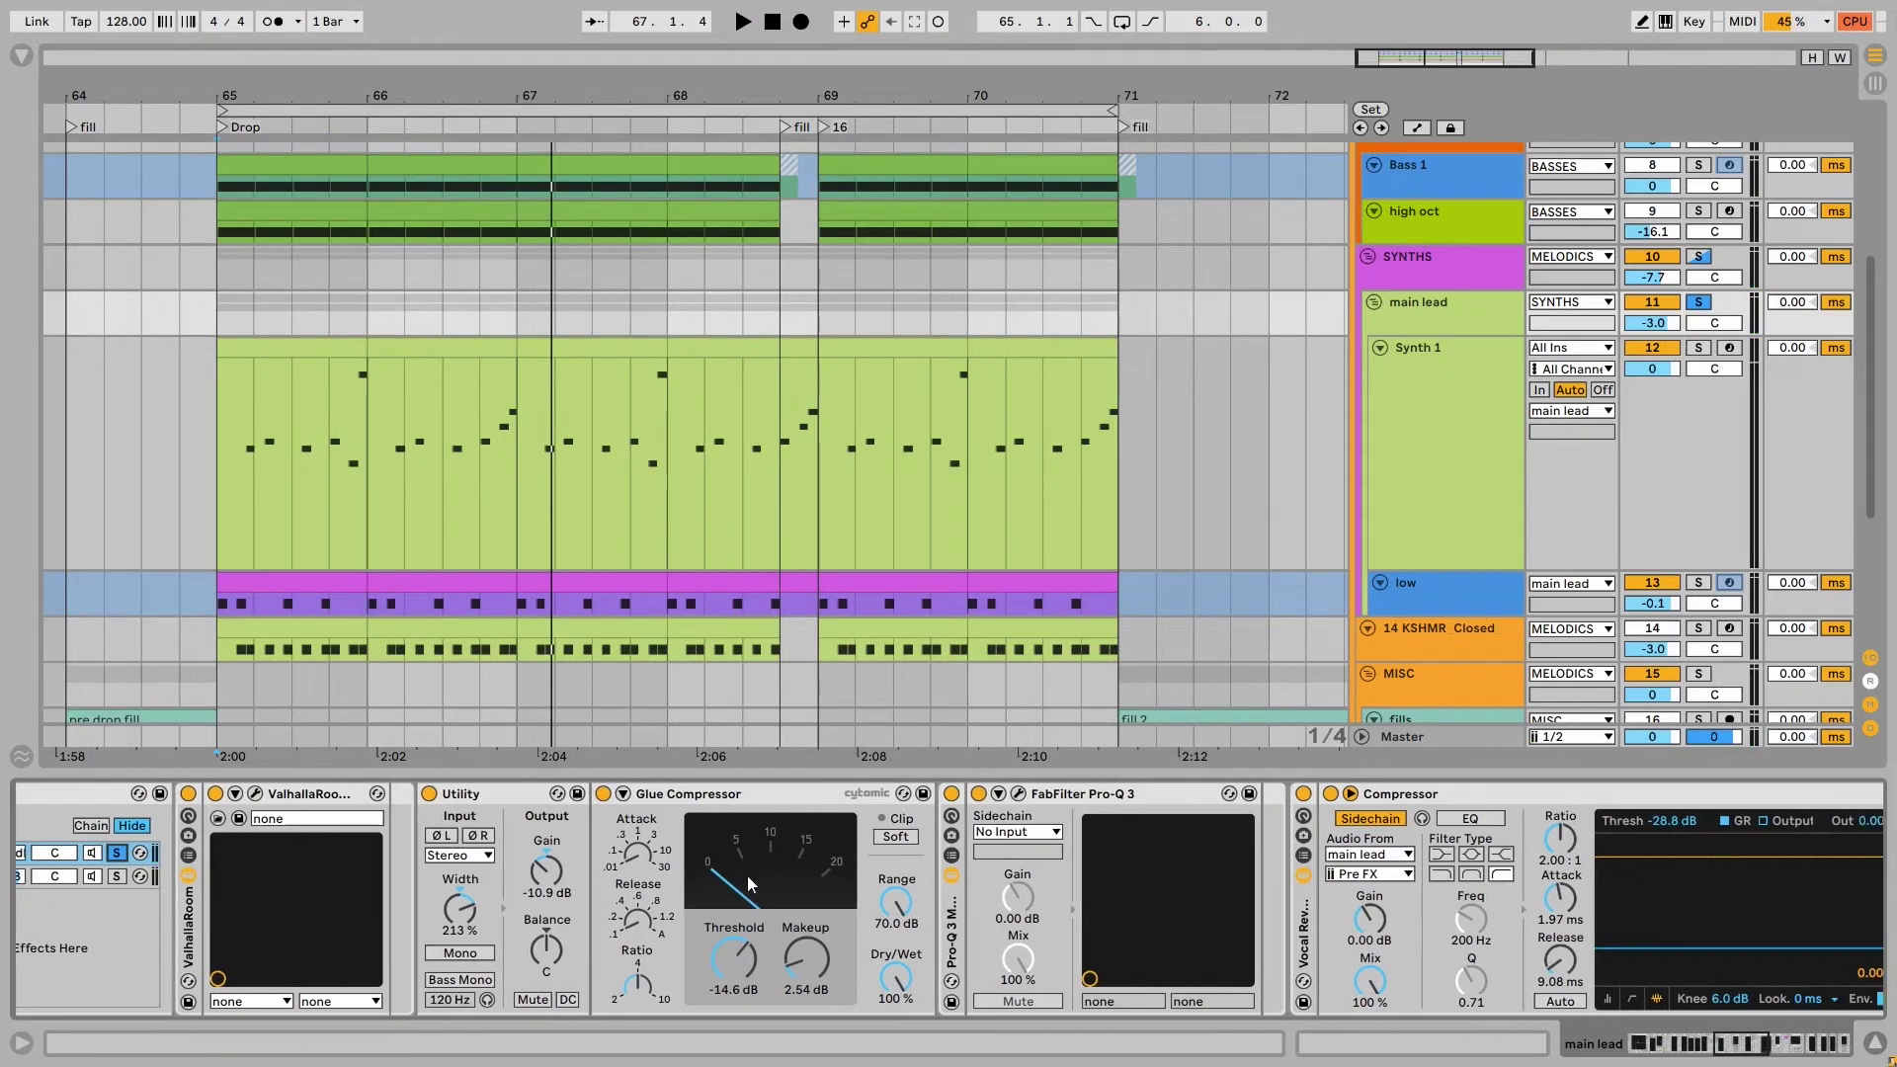
pyautogui.click(1018, 795)
pyautogui.moveTo(518, 339)
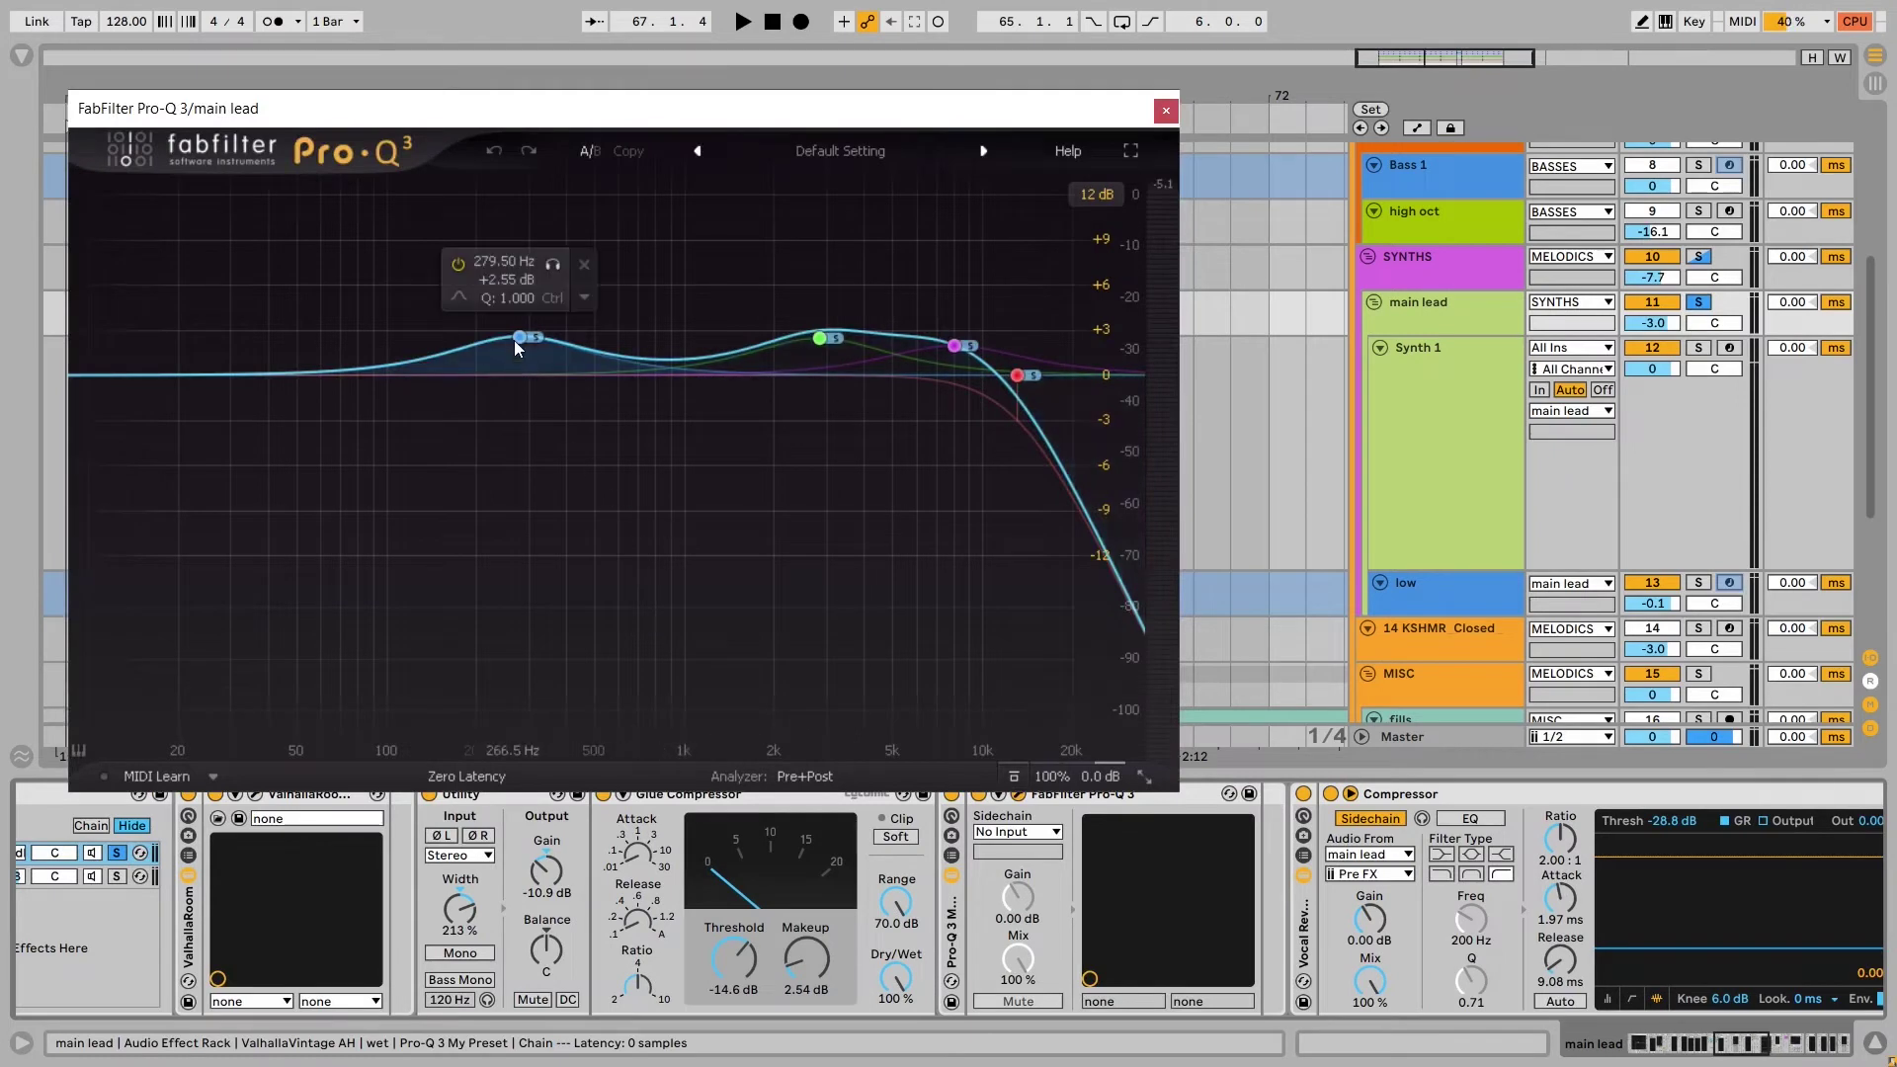
pyautogui.moveTo(960, 348)
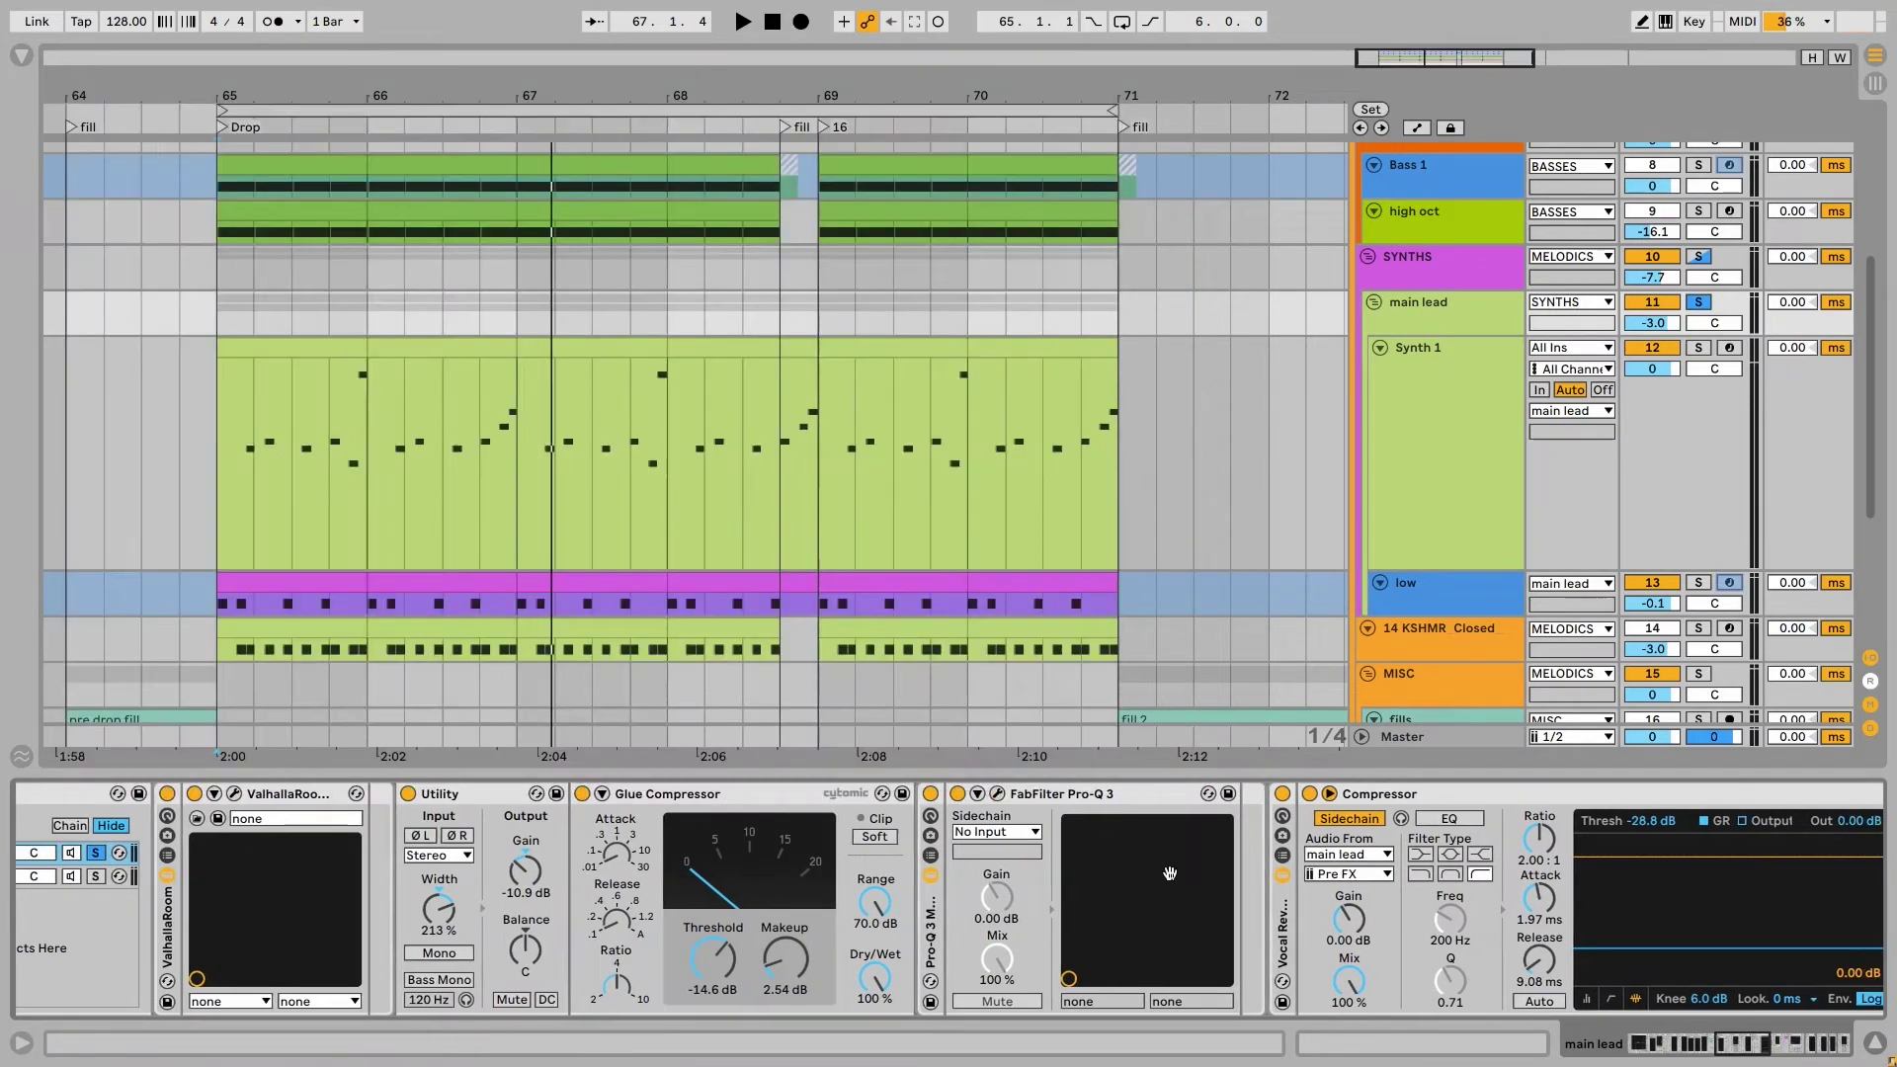
# Unsolo the wet chain and play the drop twice to examine the sidechained Compressor's gain reduction on the reverb
pyautogui.hscroll(2, 1165, 874)
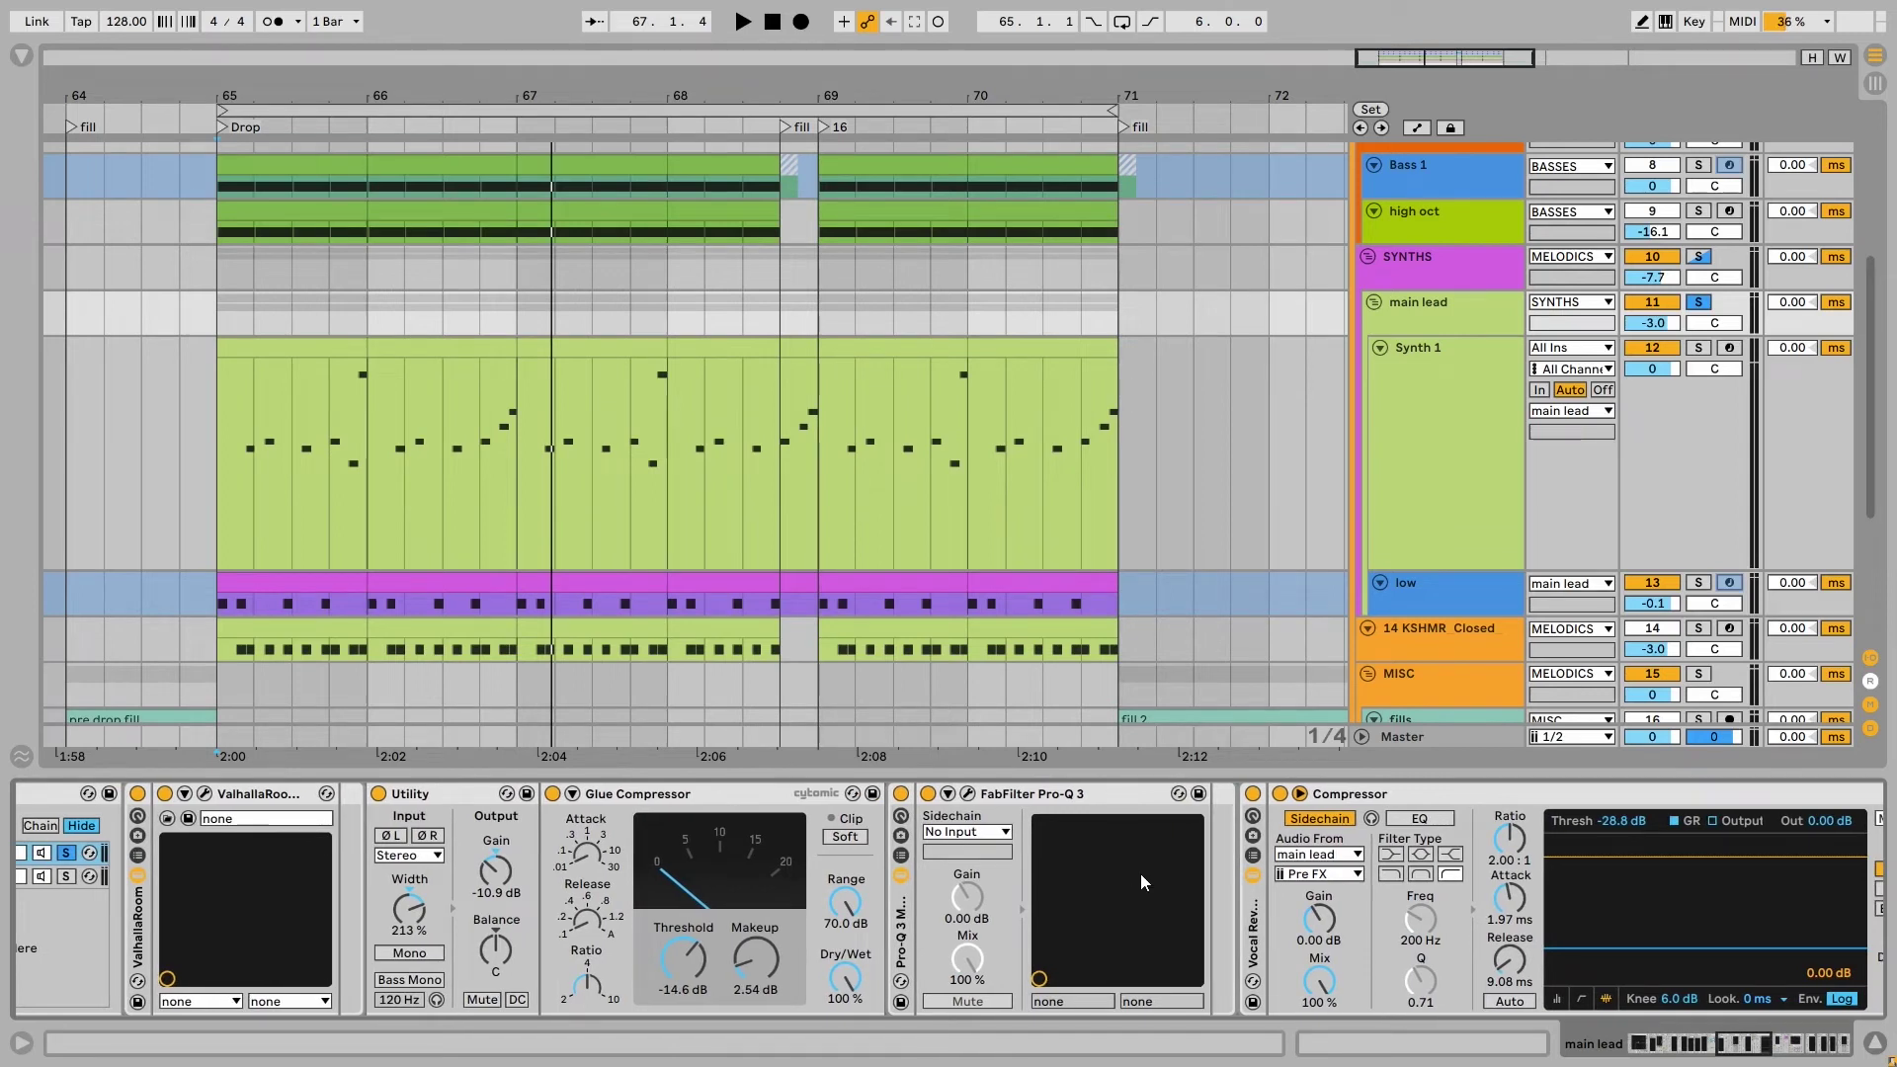
pyautogui.hscroll(5, 1140, 873)
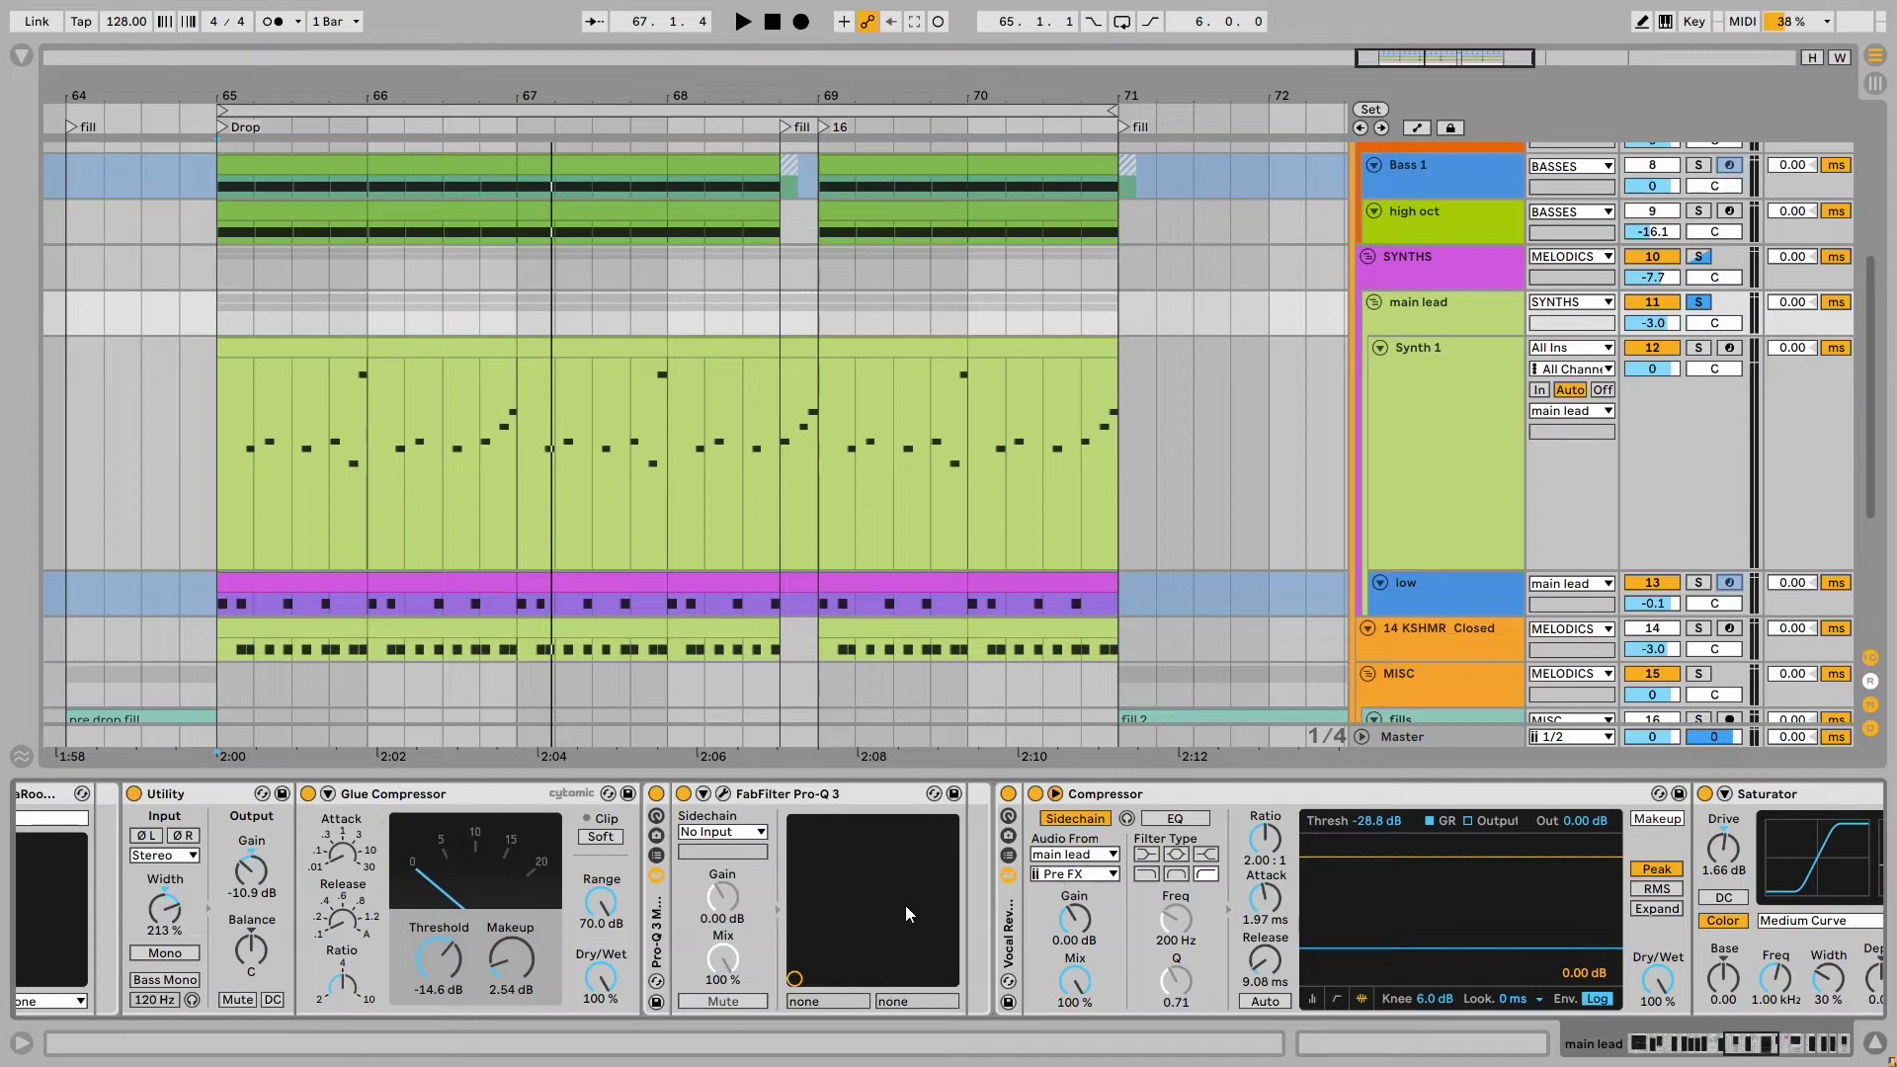
pyautogui.hscroll(-11, 780, 907)
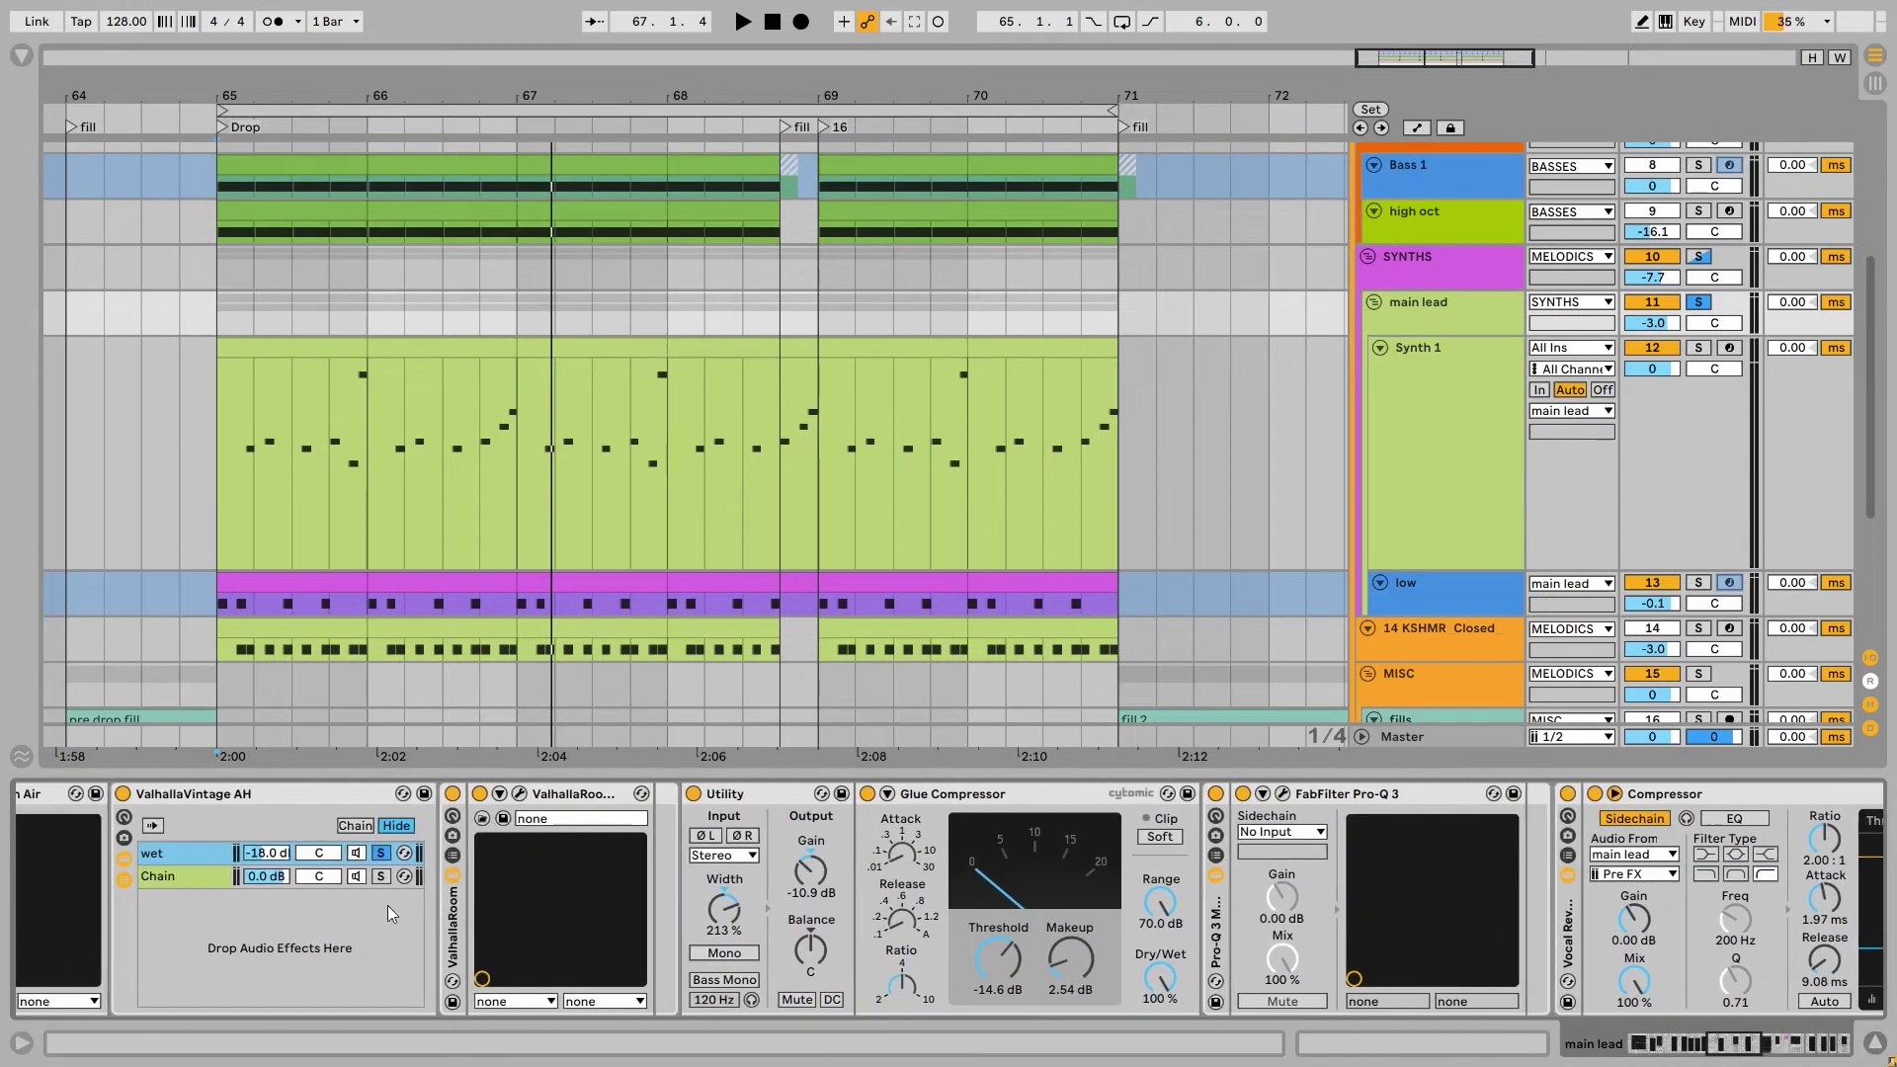
pyautogui.click(382, 854)
pyautogui.press('space')
pyautogui.moveTo(1709, 938); pyautogui.dragTo(891, 944)
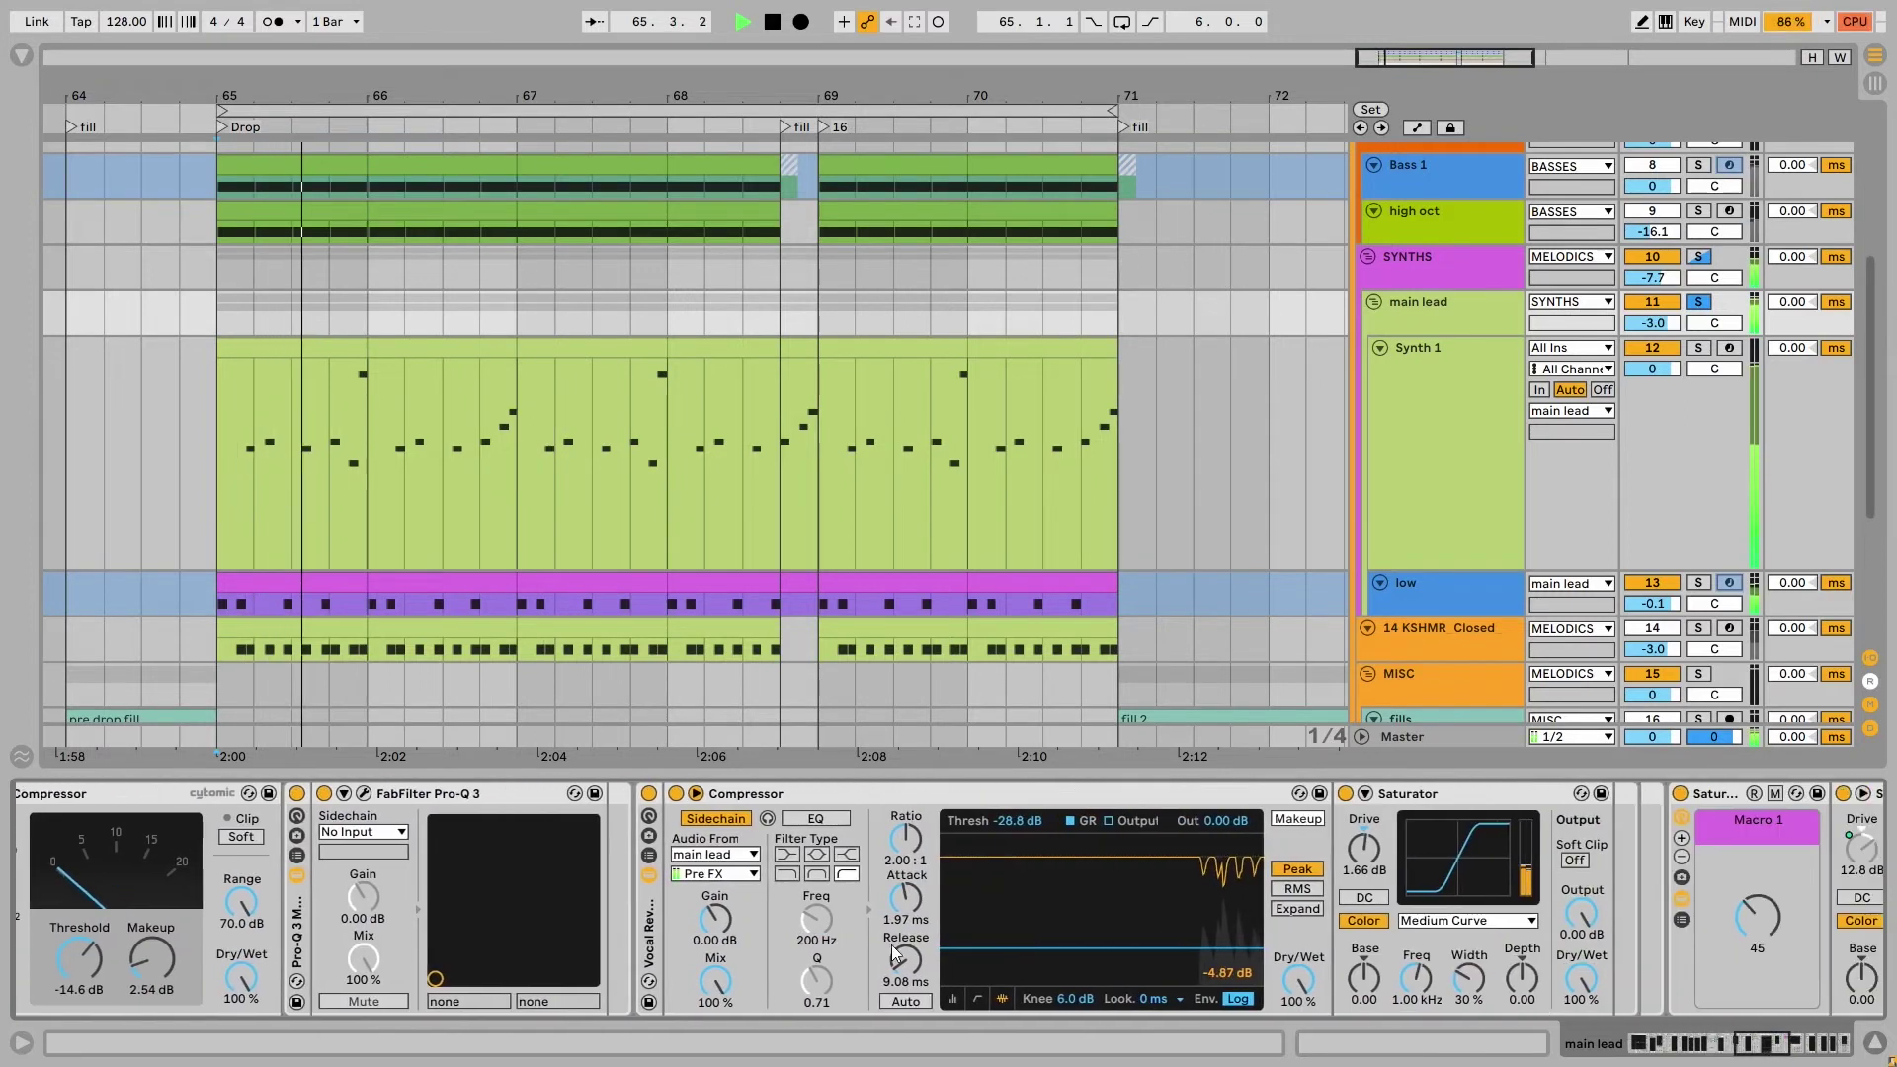
pyautogui.press('space')
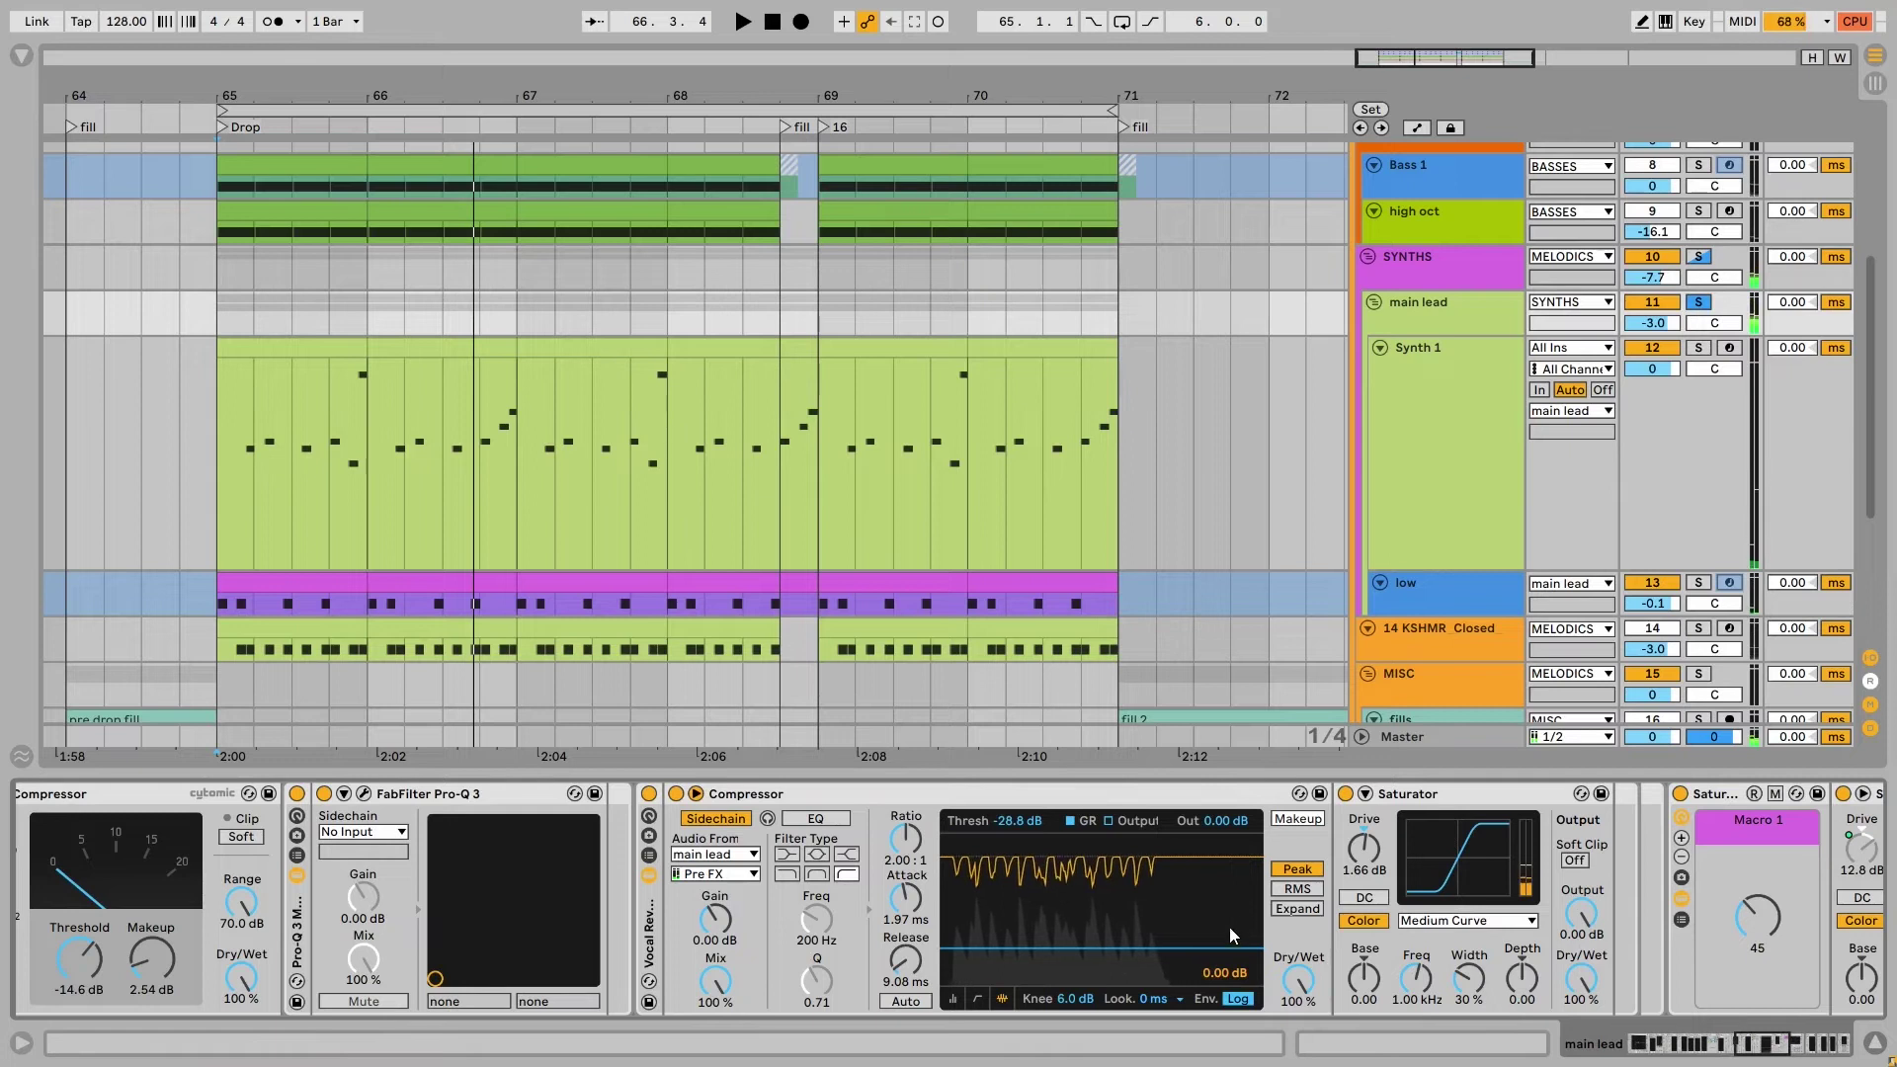
pyautogui.press('space')
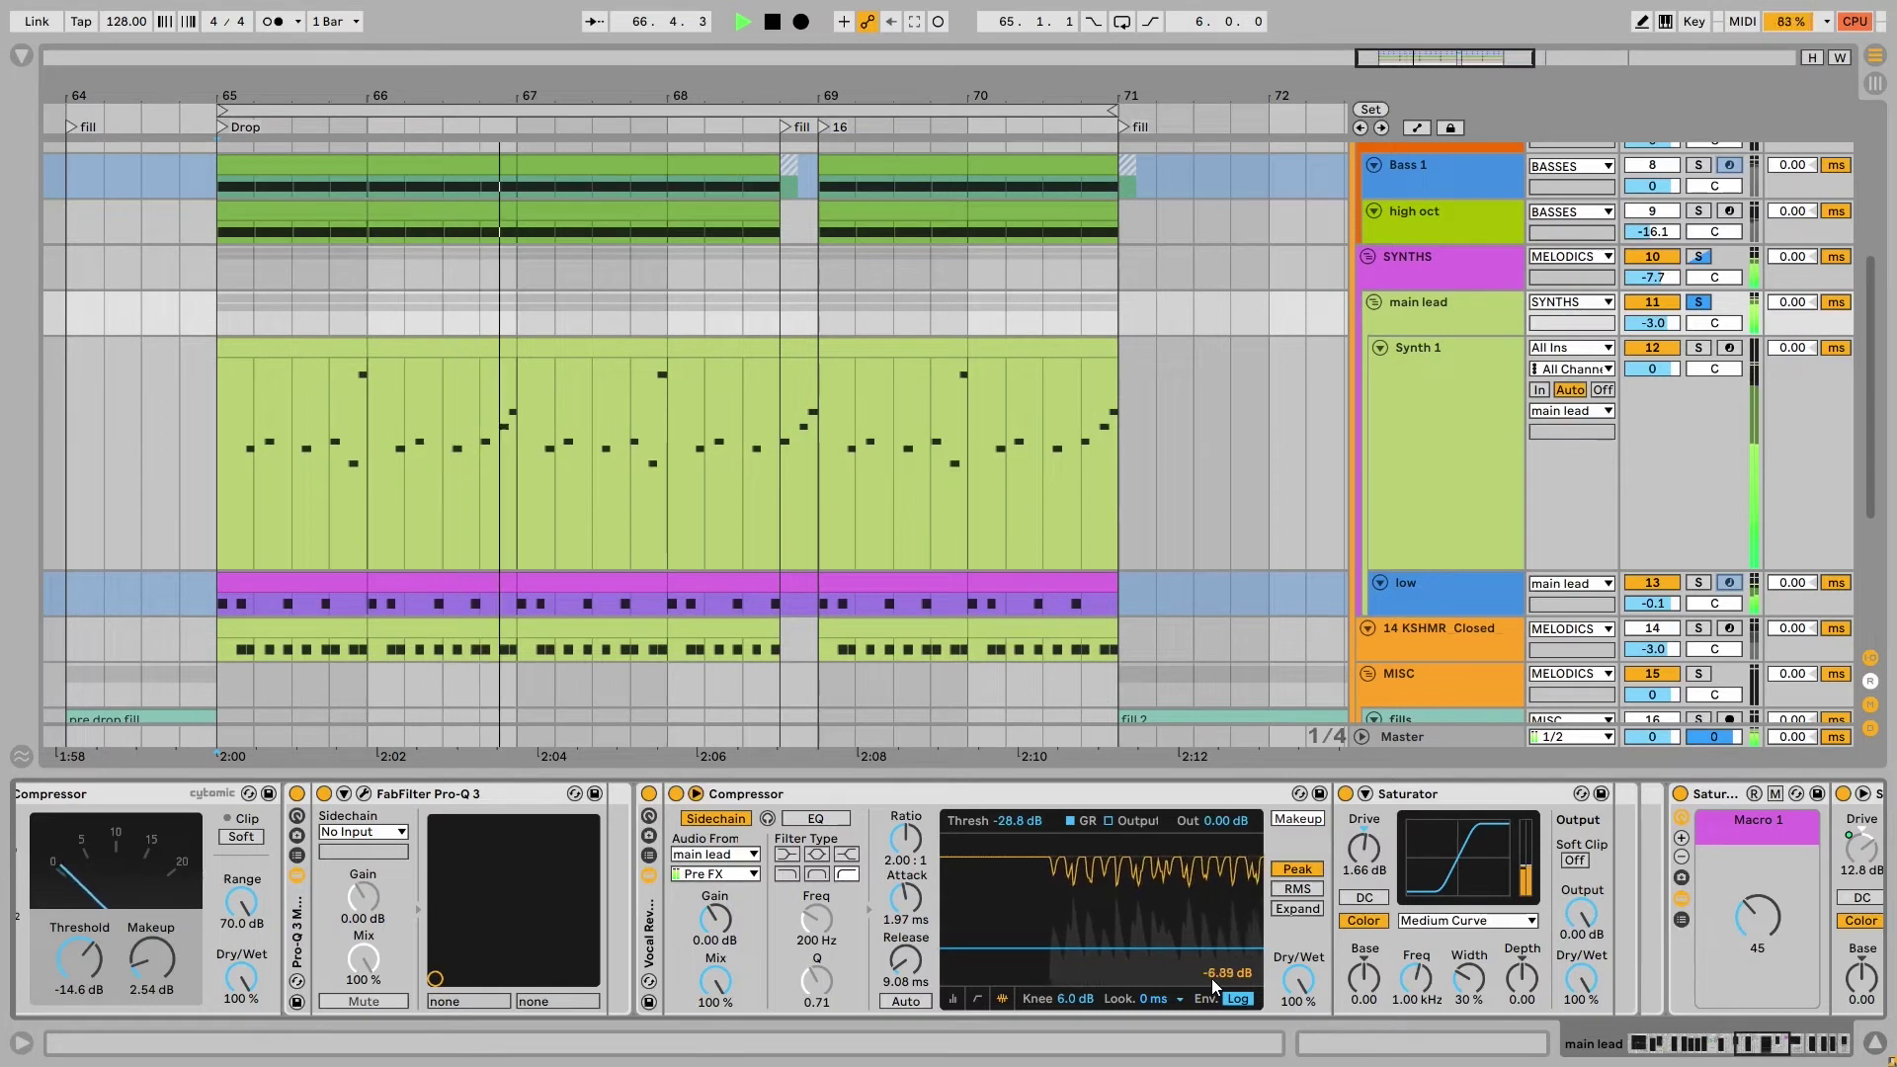
pyautogui.press('space')
# Audition the lead with the Medium Curve Saturator bypassed and re-enabled, and view its curve types without changing the selection
pyautogui.hscroll(5, 1472, 885)
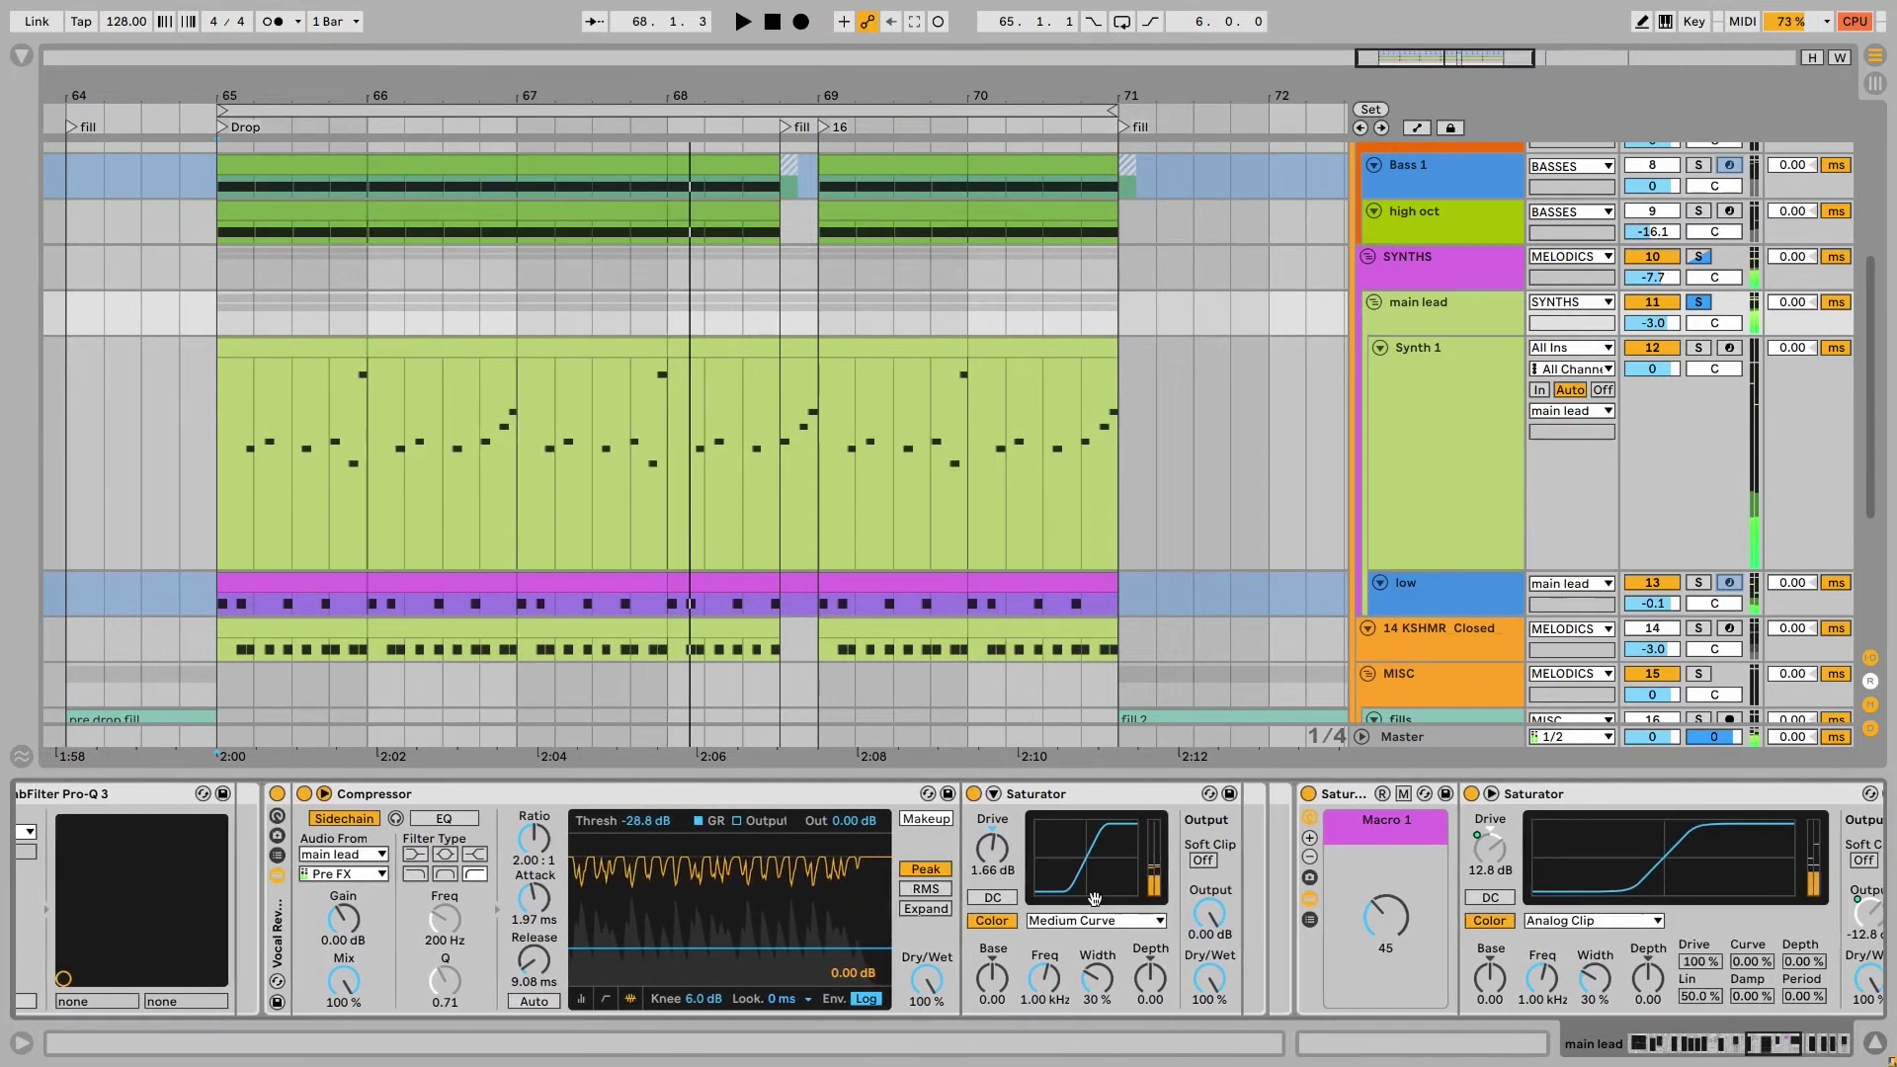
pyautogui.click(1094, 805)
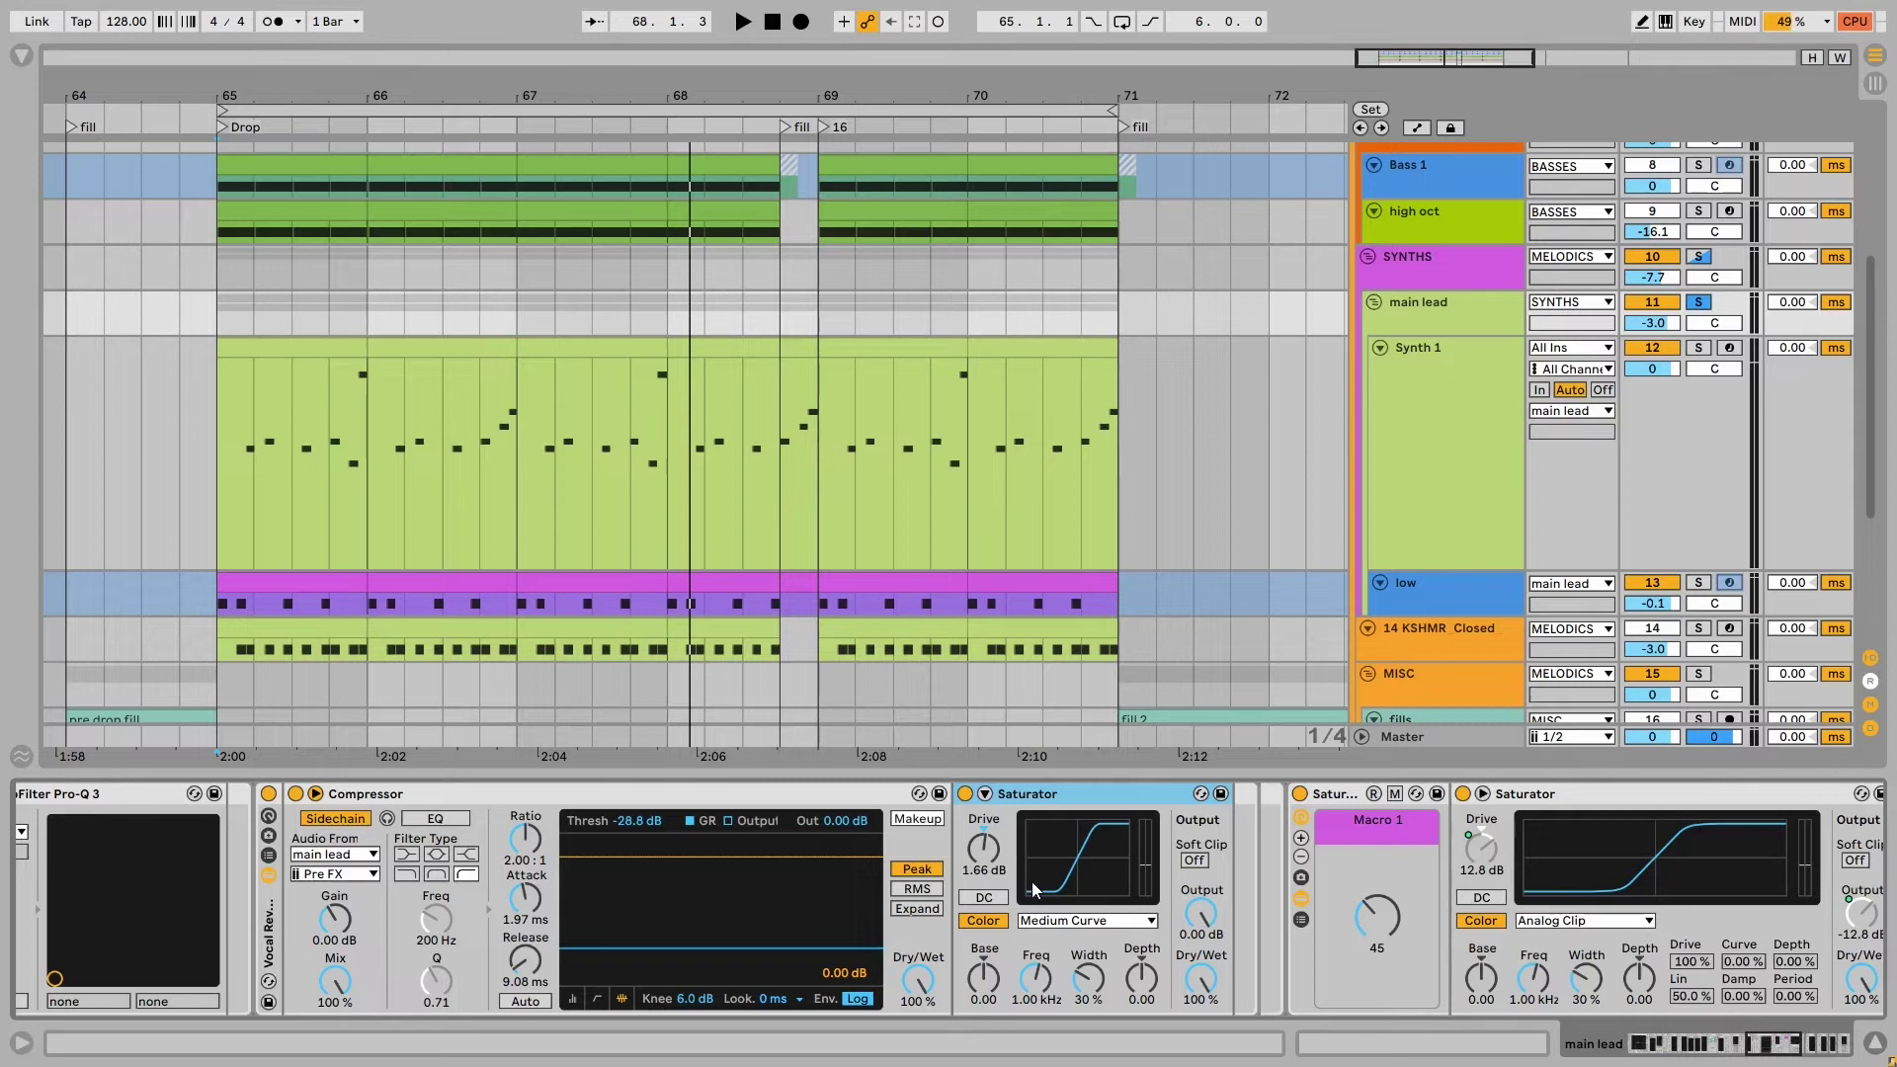
pyautogui.press('space')
pyautogui.click(966, 794)
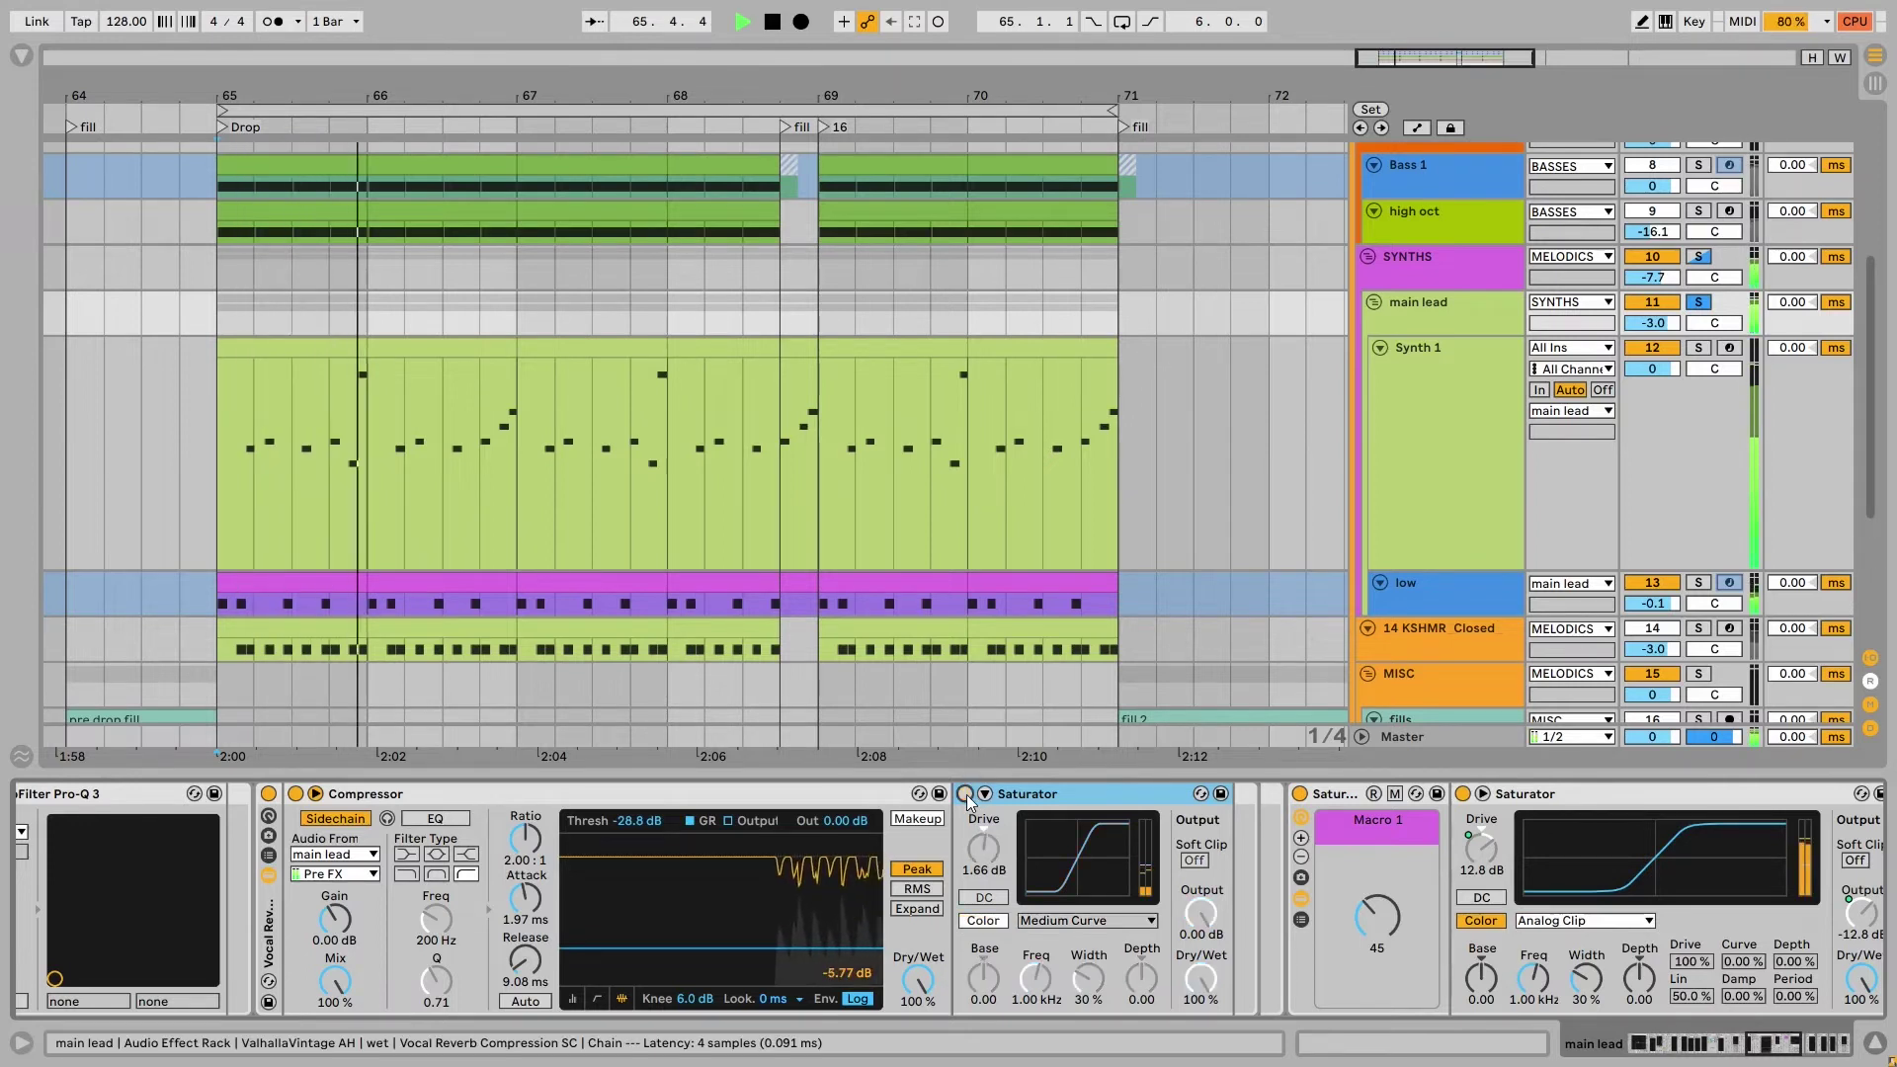
pyautogui.click(965, 794)
pyautogui.press('space')
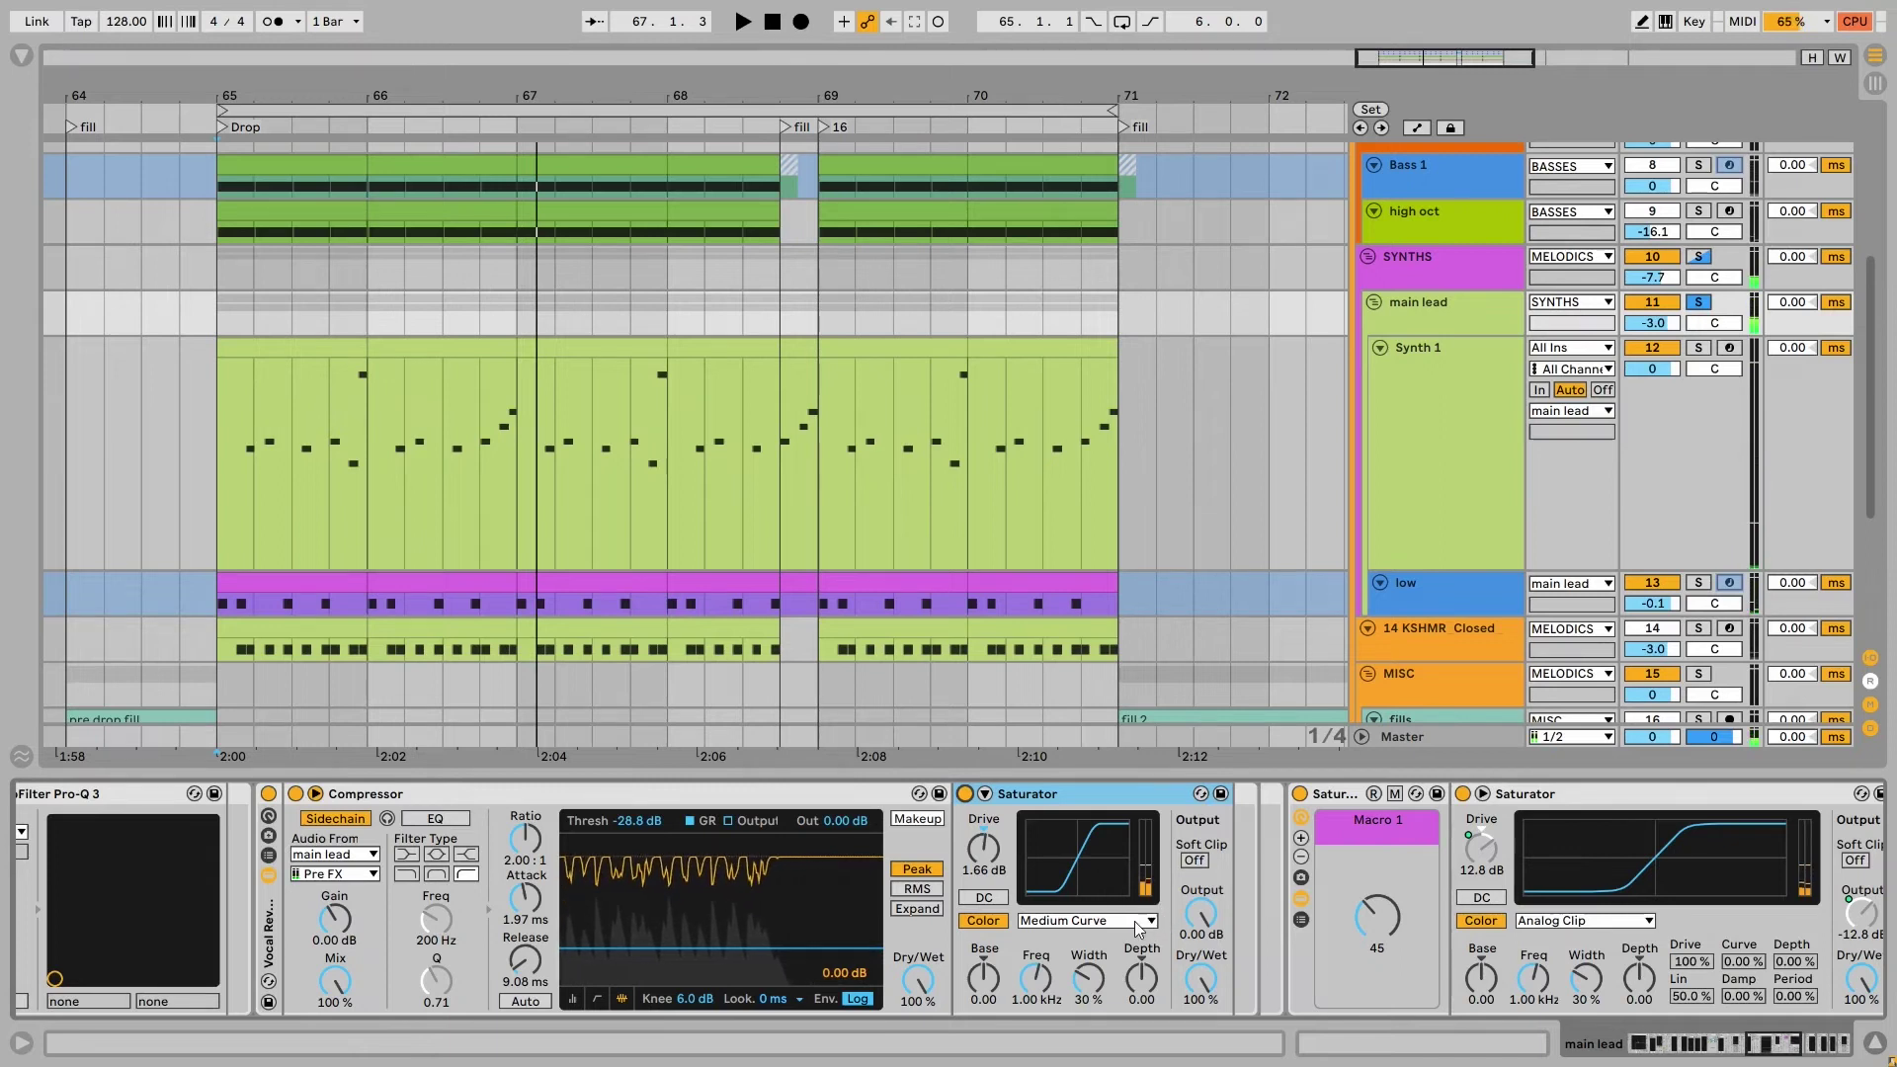
pyautogui.click(1135, 921)
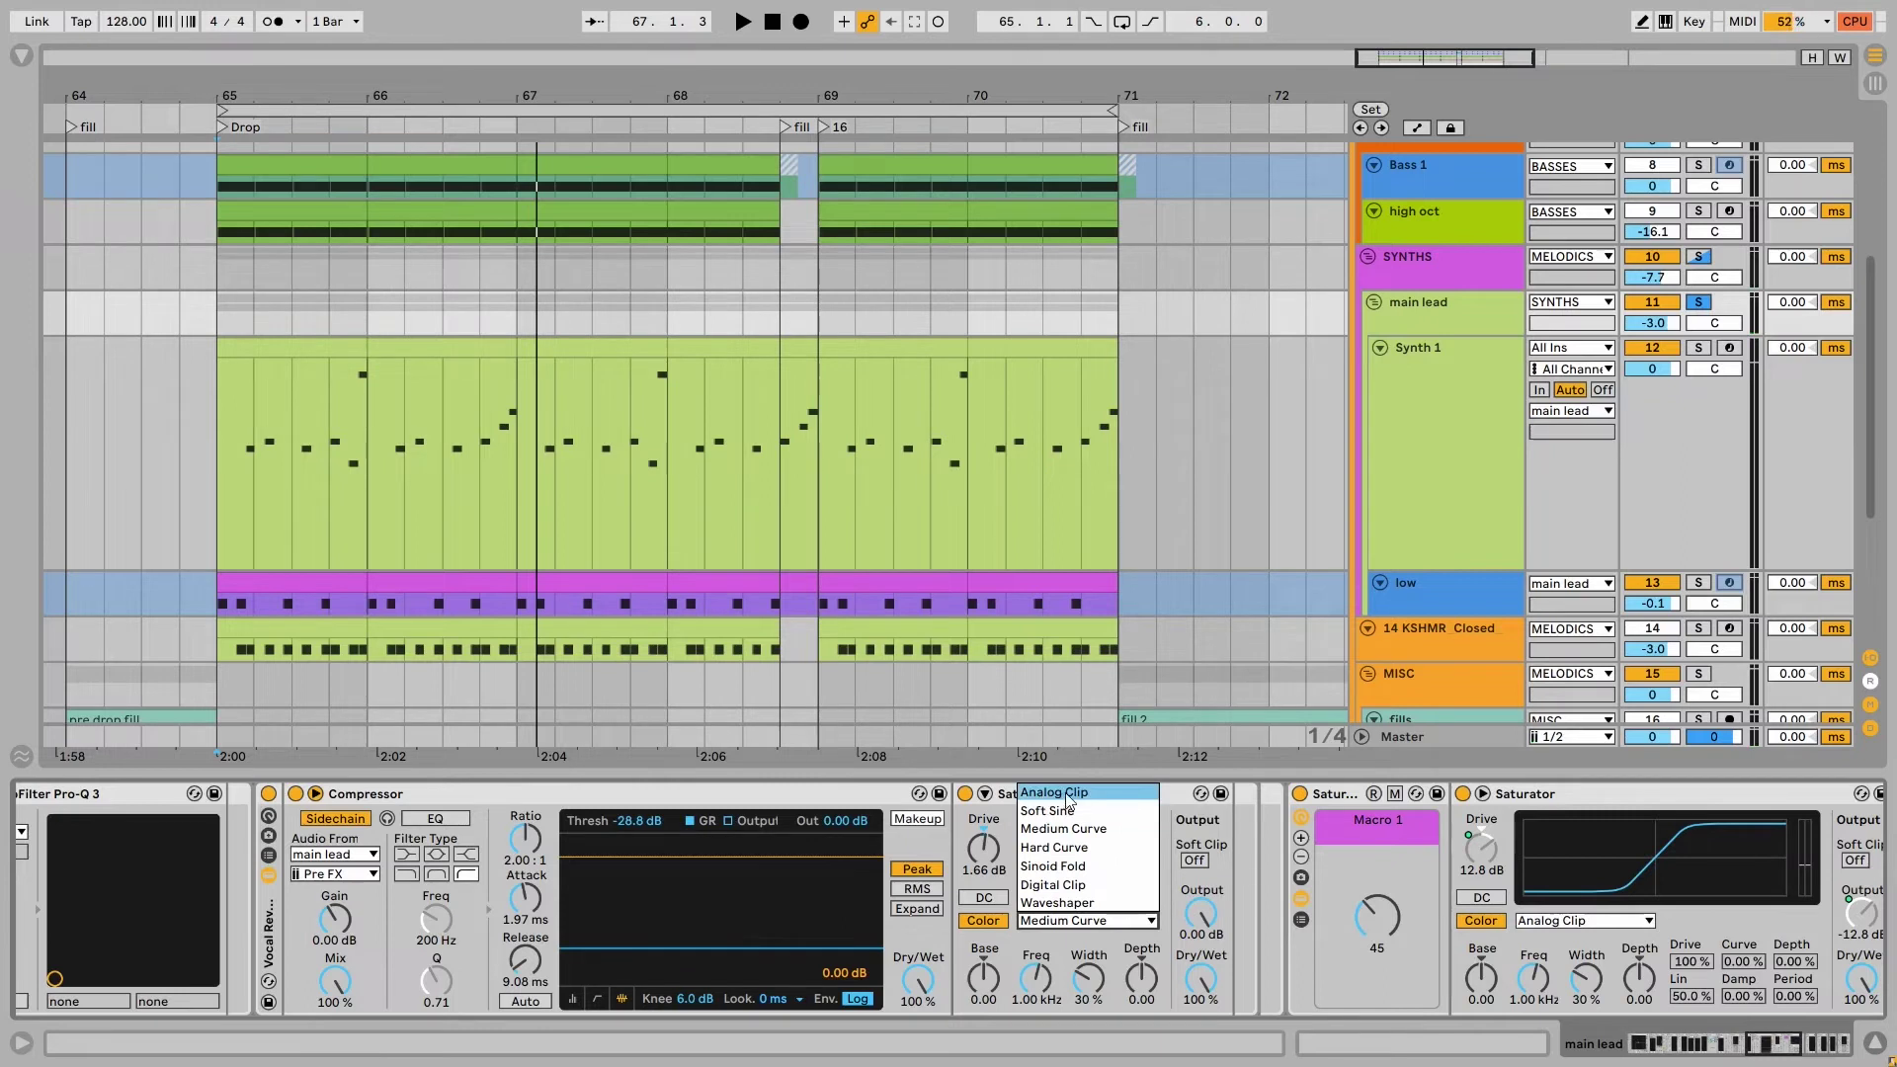
pyautogui.click(866, 794)
# Select the Saturator rack with Macro 1 and inspect its Analog Clip Saturator and the devices following it
pyautogui.hscroll(5, 839, 850)
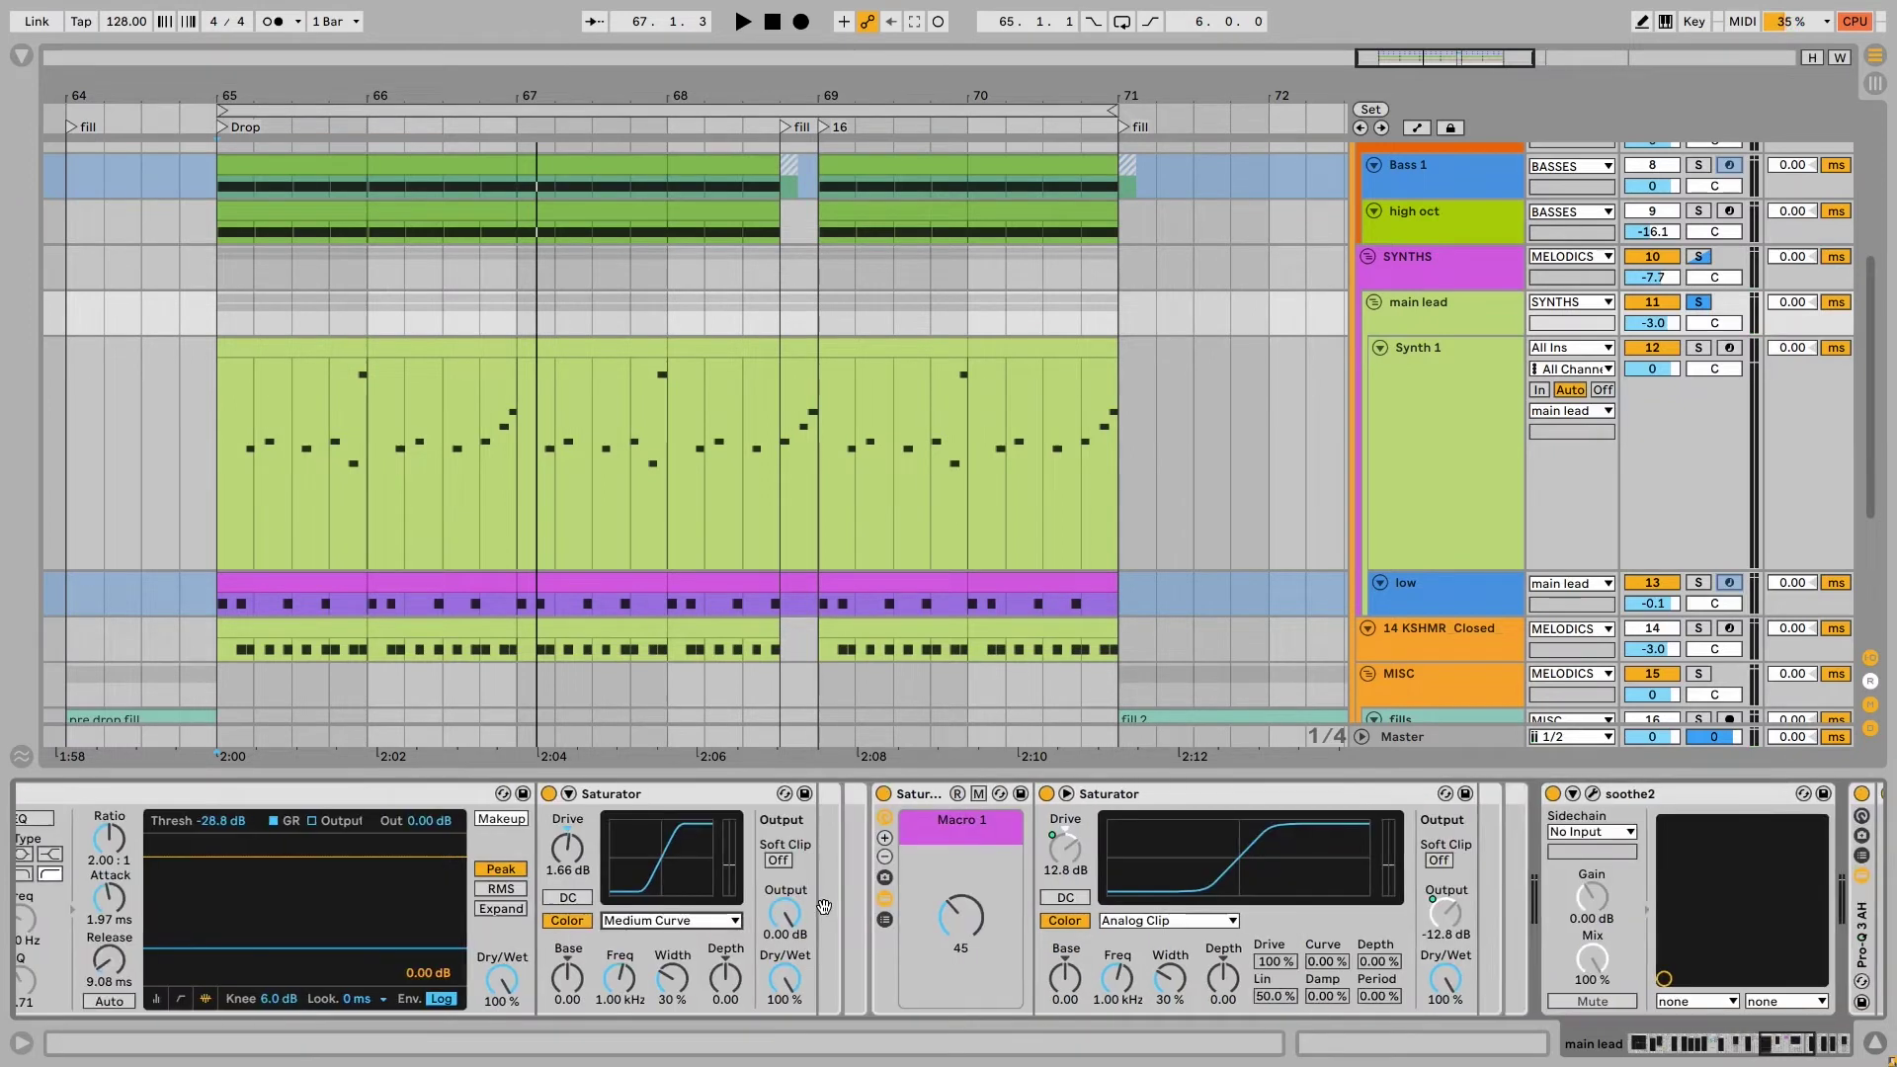
pyautogui.click(867, 869)
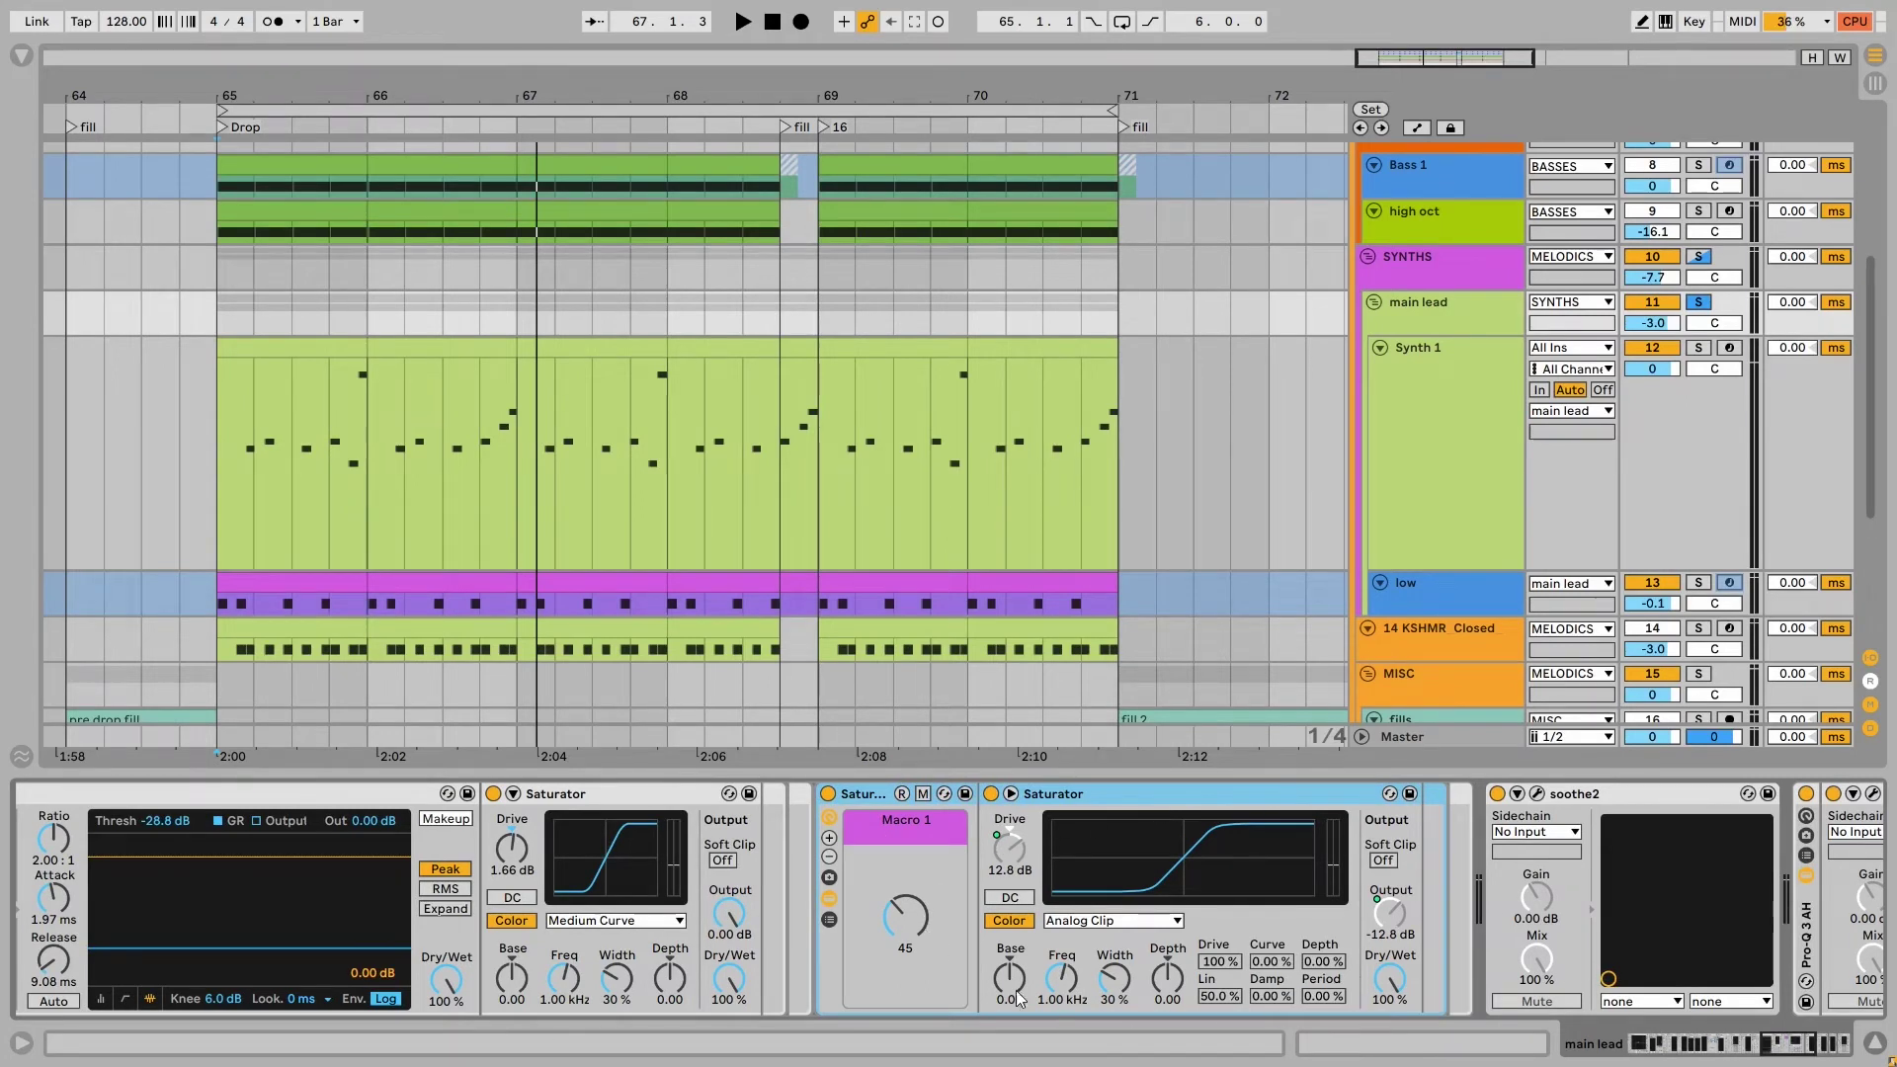
pyautogui.hscroll(2, 1293, 896)
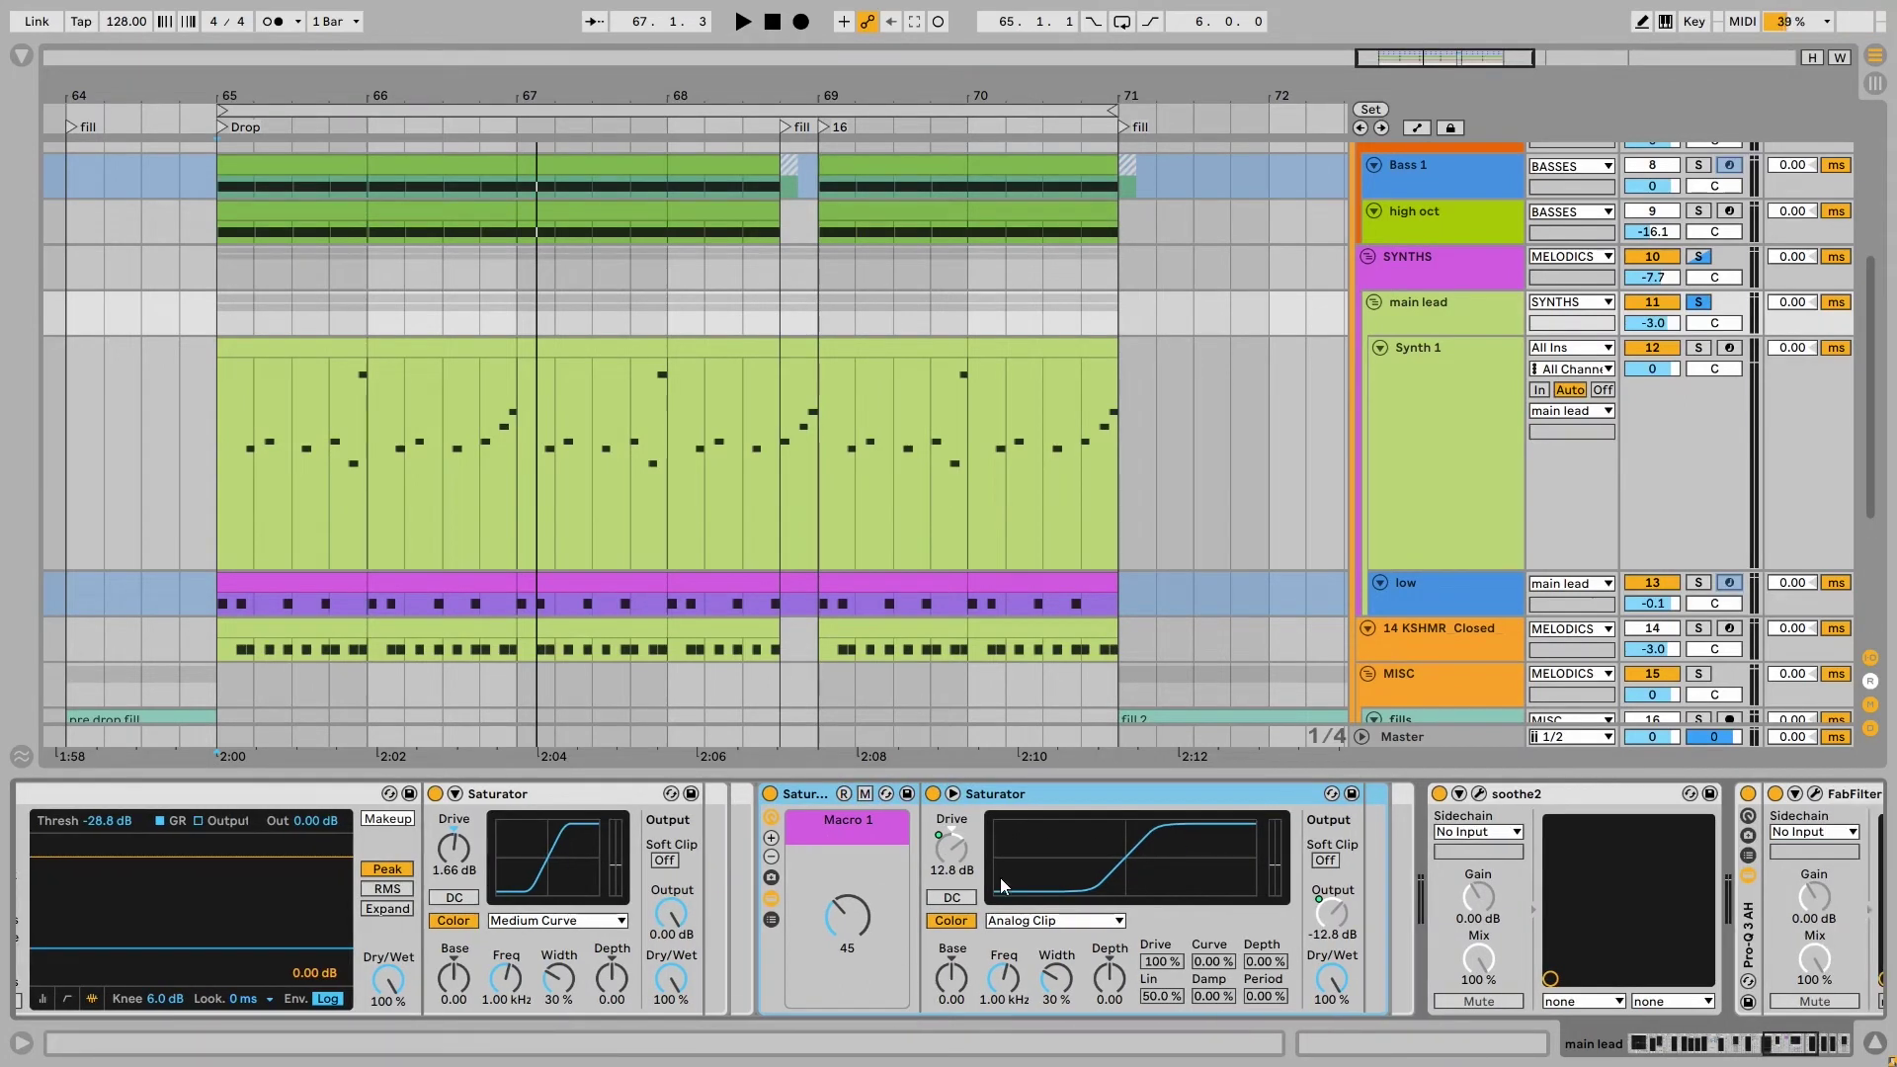
pyautogui.hscroll(10, 1158, 915)
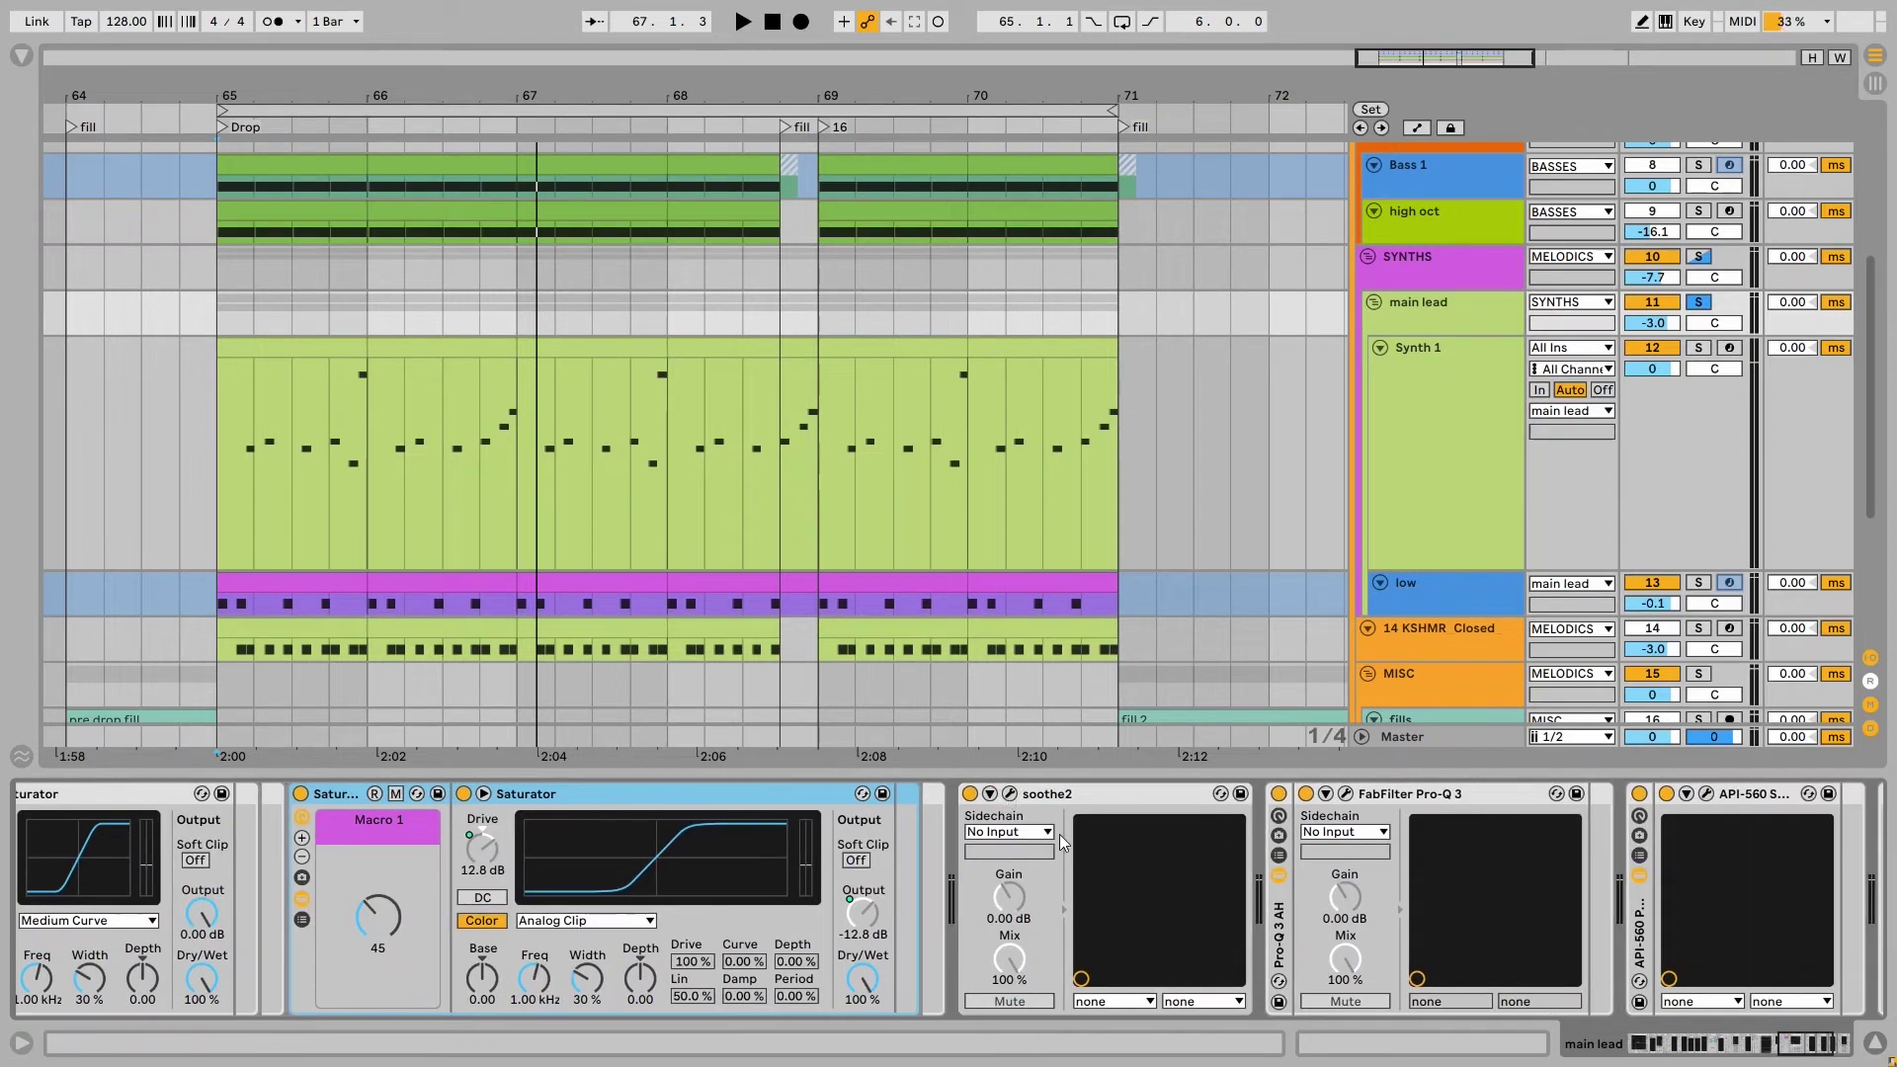
# Inspect the soothe2, FabFilter Pro-Q 3 and API-560 settings at the end of the main lead's chain
pyautogui.click(1010, 793)
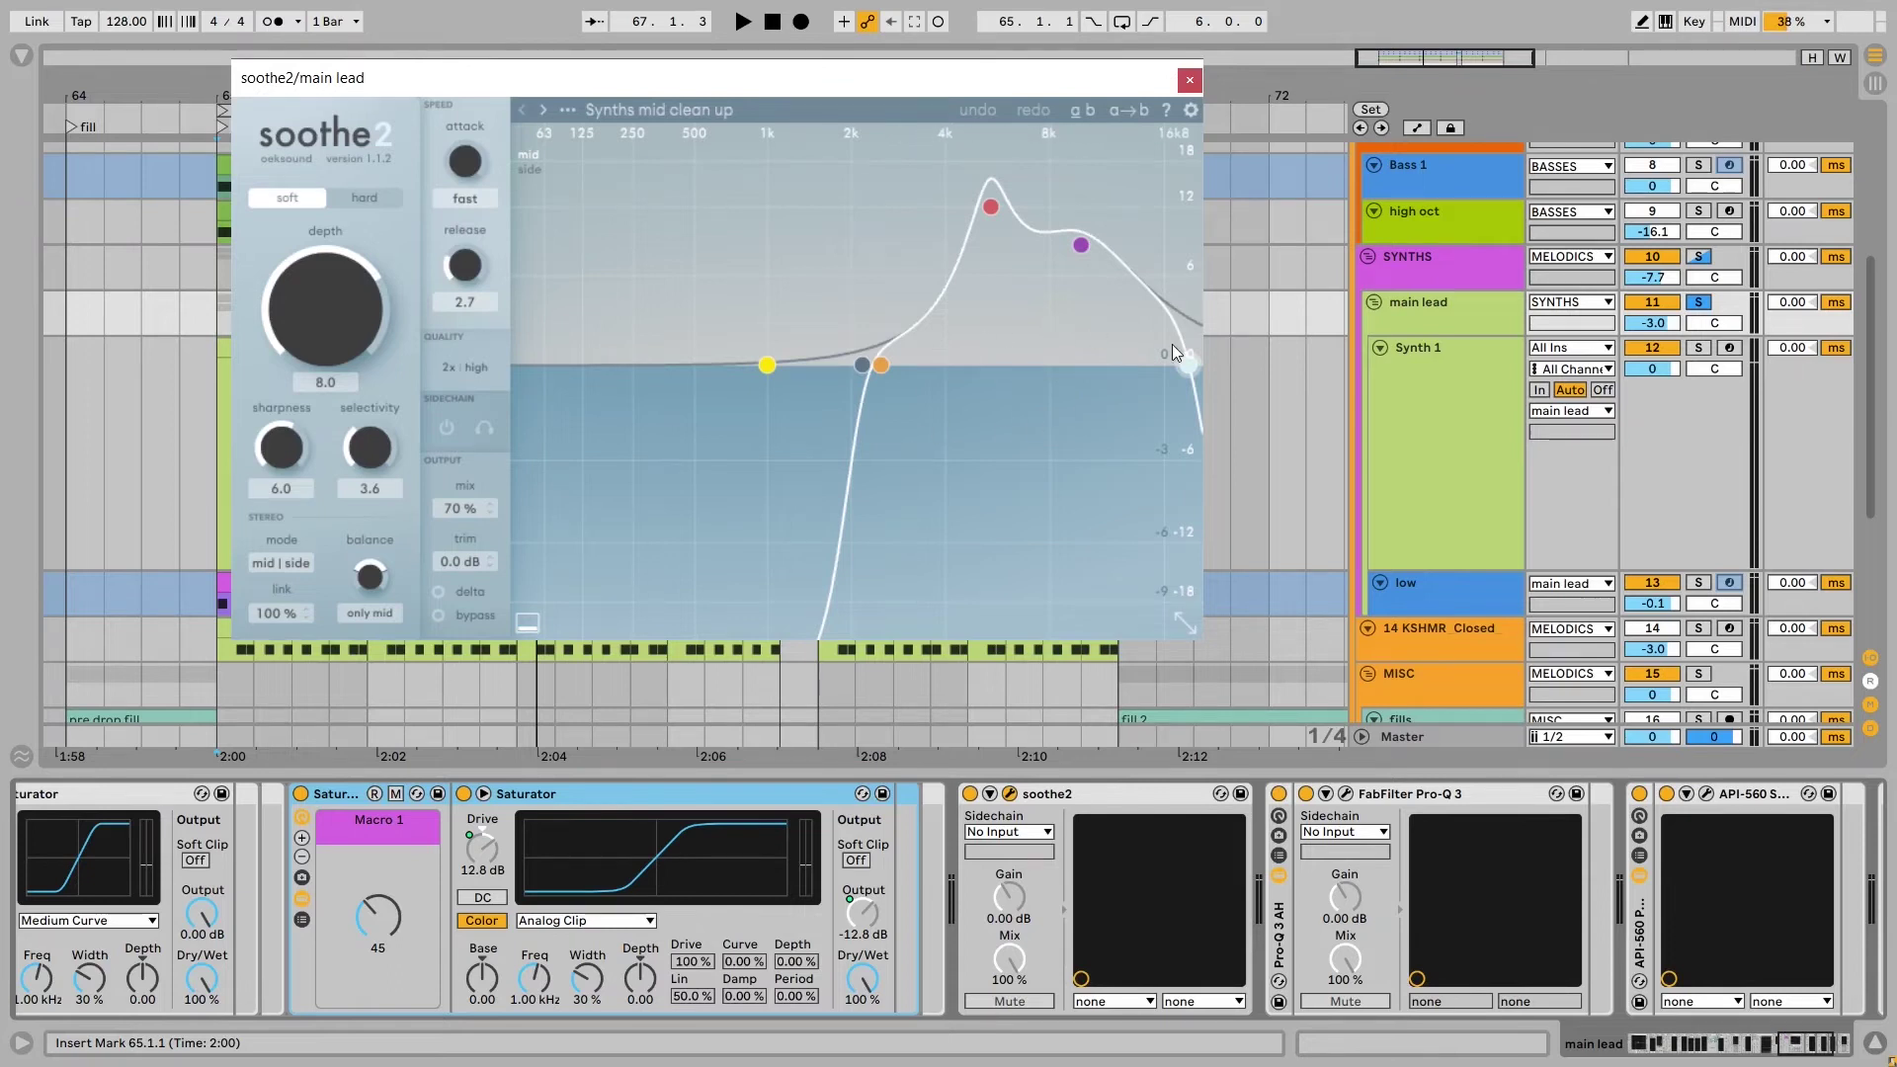
pyautogui.click(1193, 79)
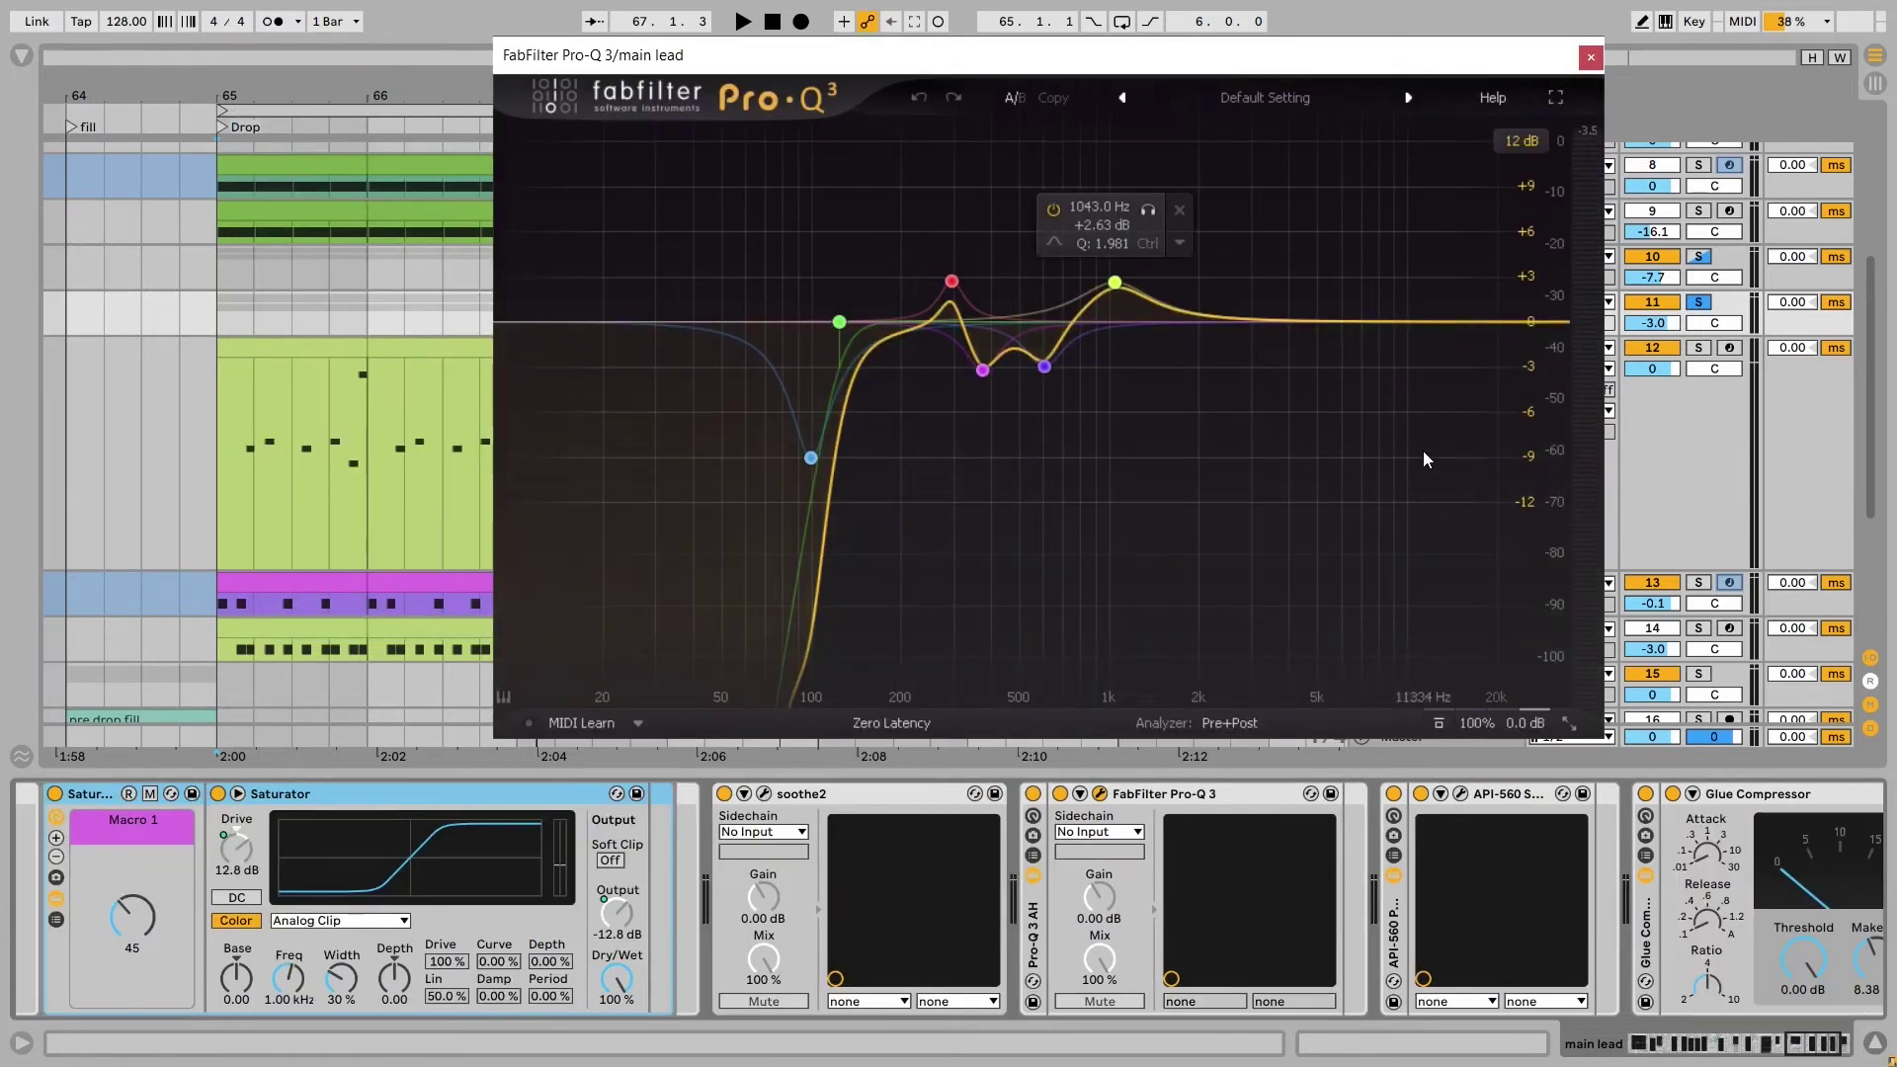
pyautogui.click(1590, 59)
pyautogui.hscroll(3, 1512, 816)
pyautogui.click(1276, 793)
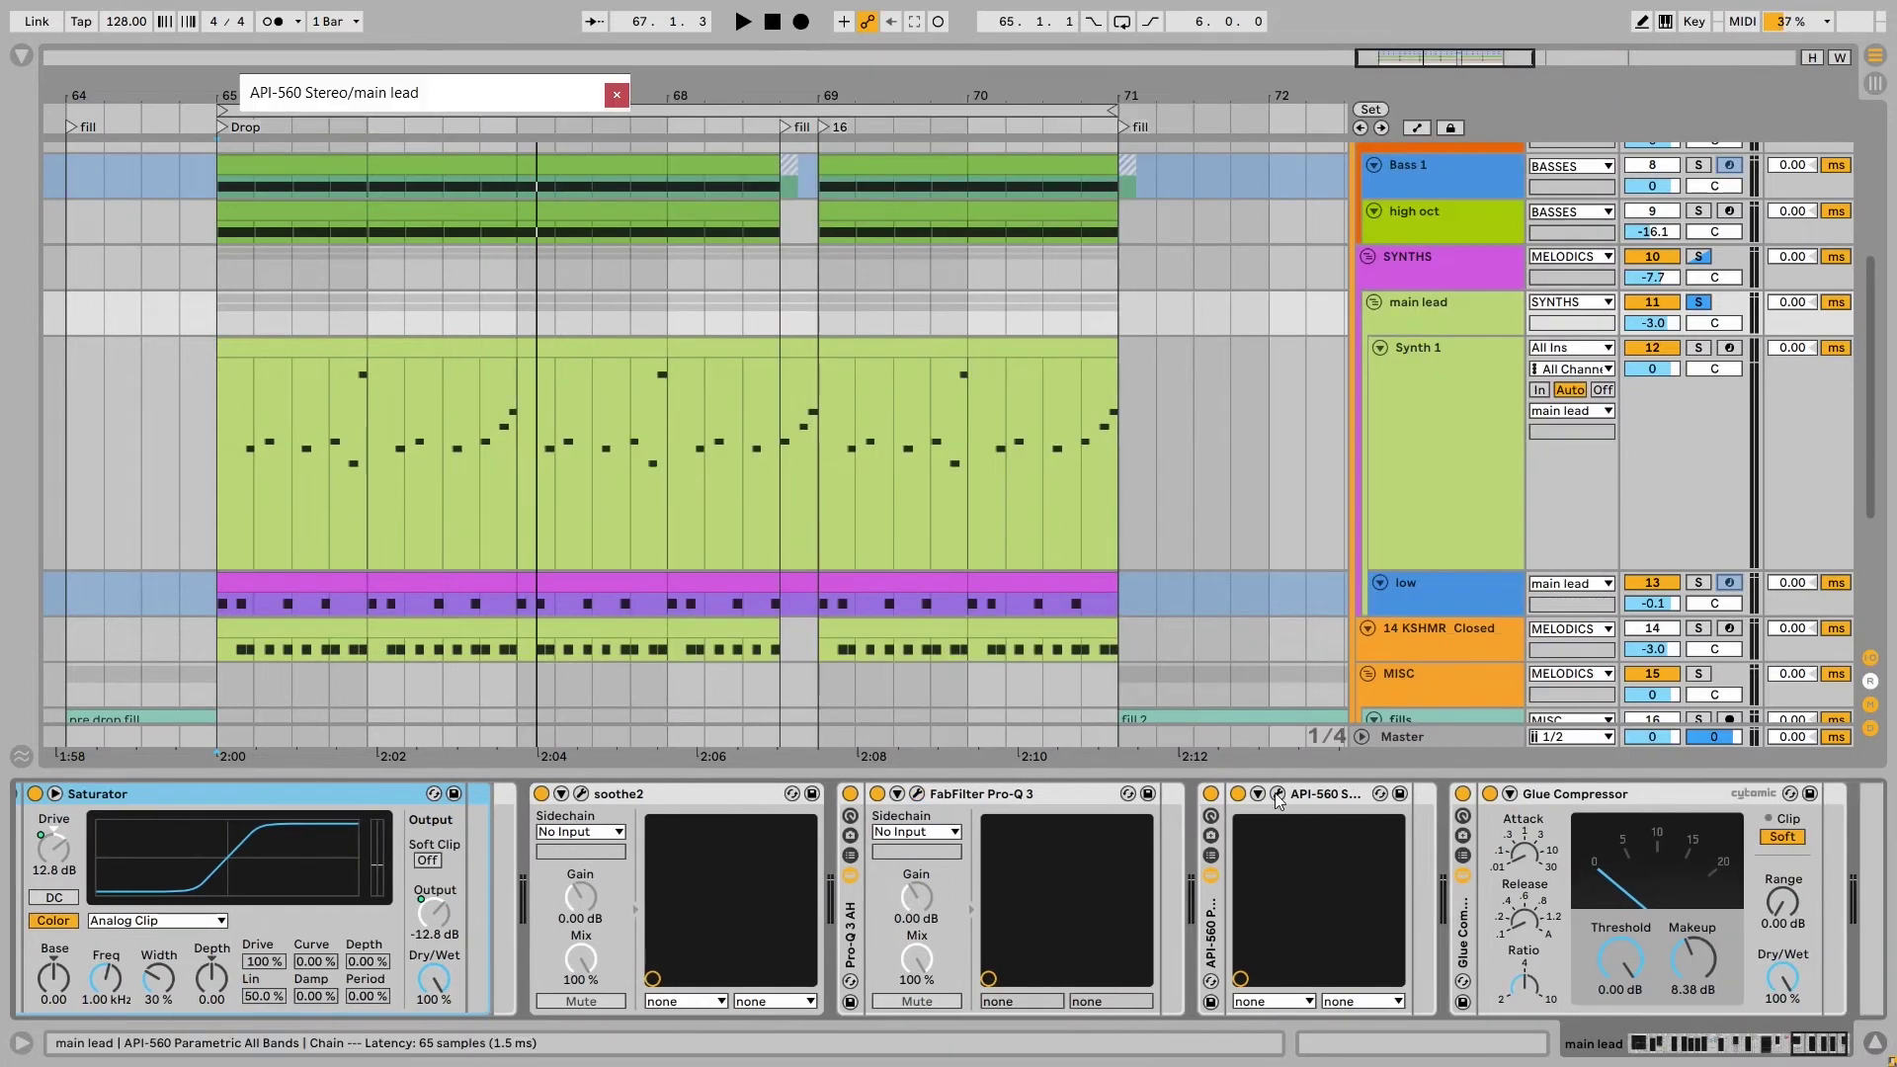
pyautogui.click(617, 95)
# Examine the Glue Compressor with Soft clipping that ends the main lead's chain, playing the drop through it
pyautogui.hscroll(2, 1513, 923)
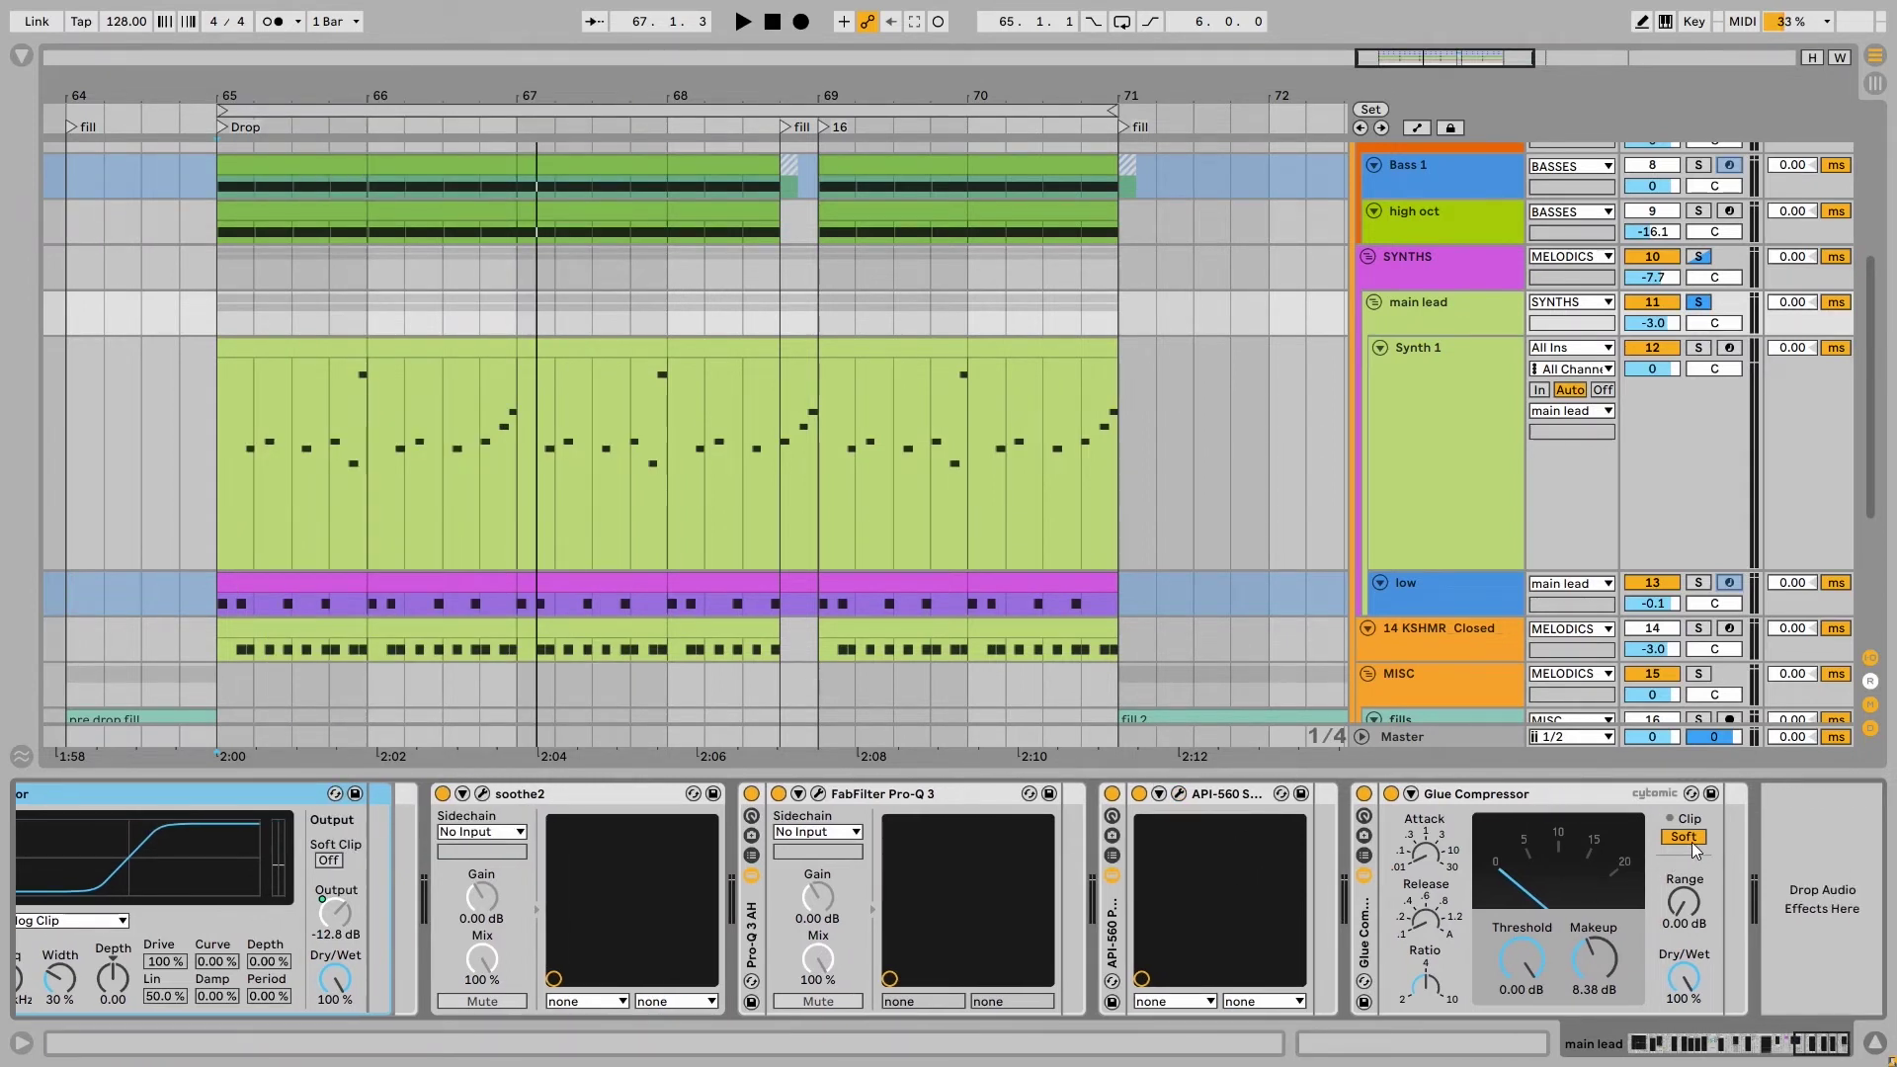
pyautogui.press('space')
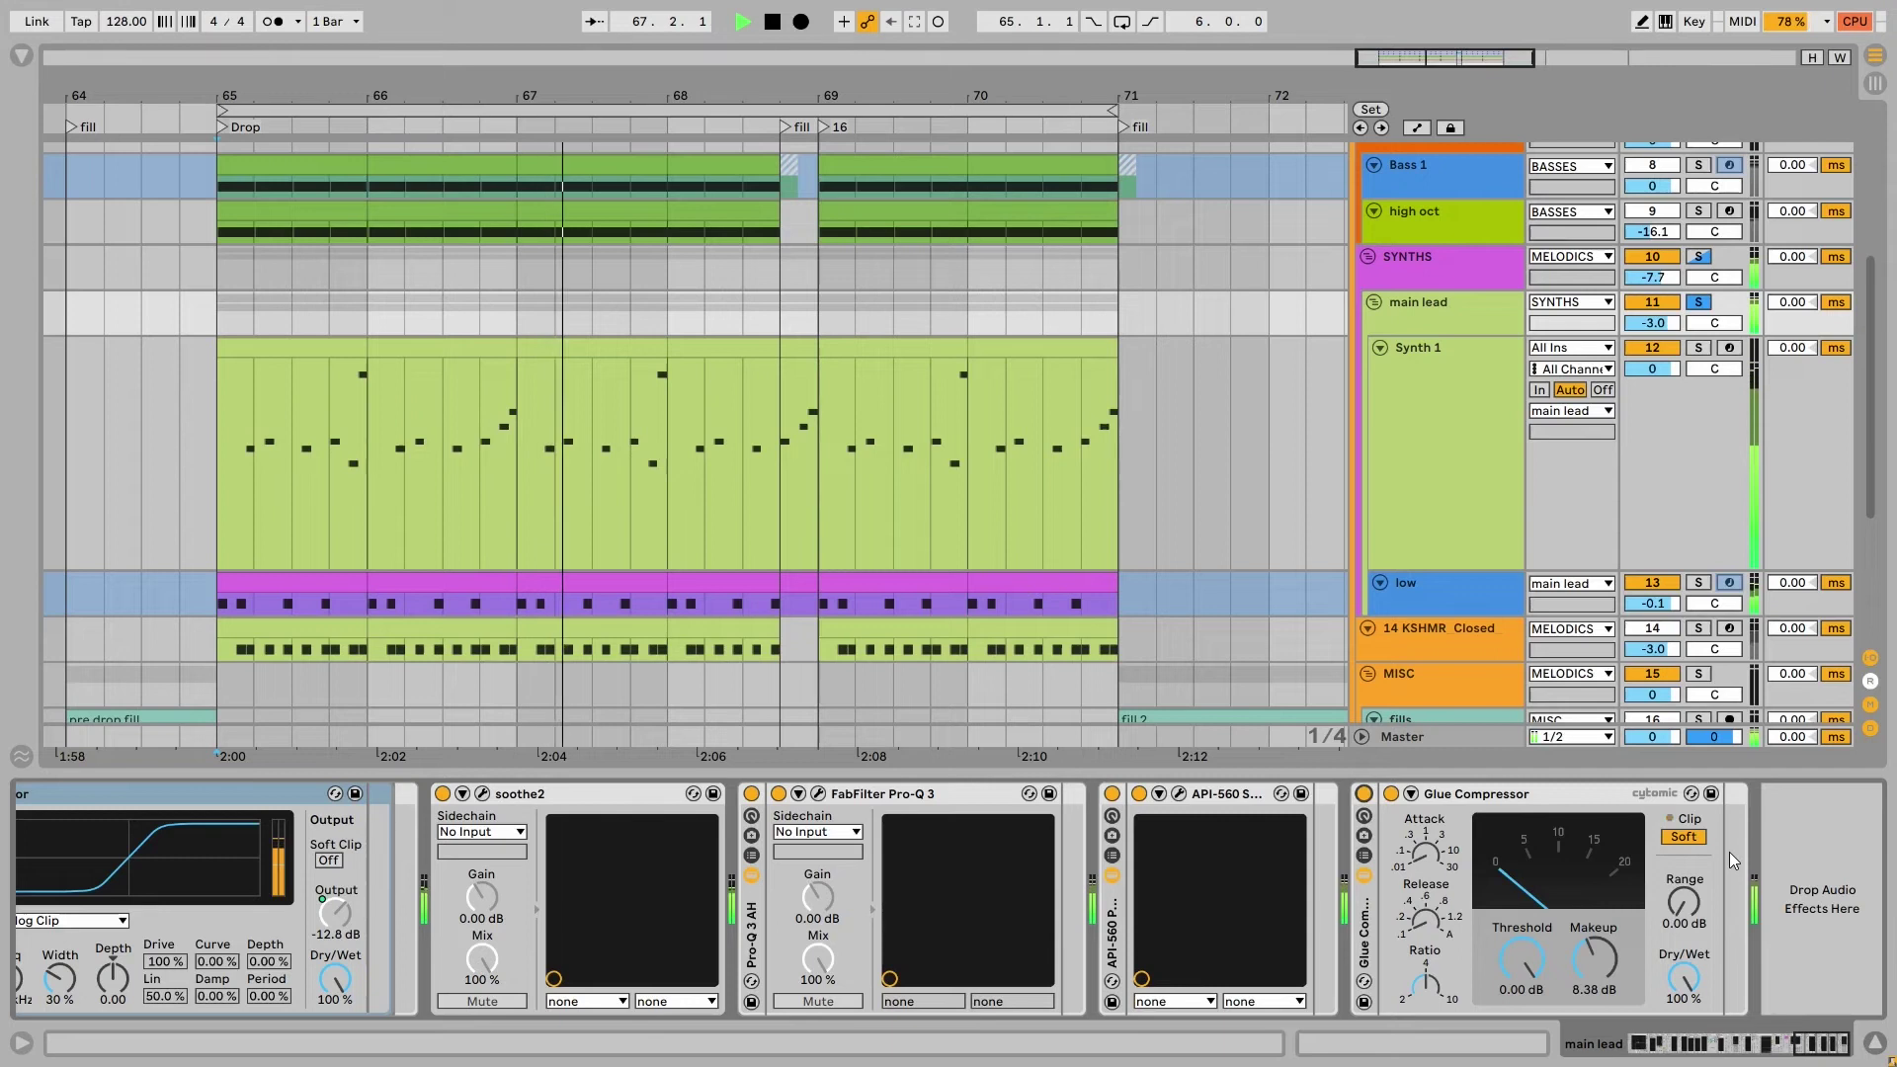
pyautogui.press('space')
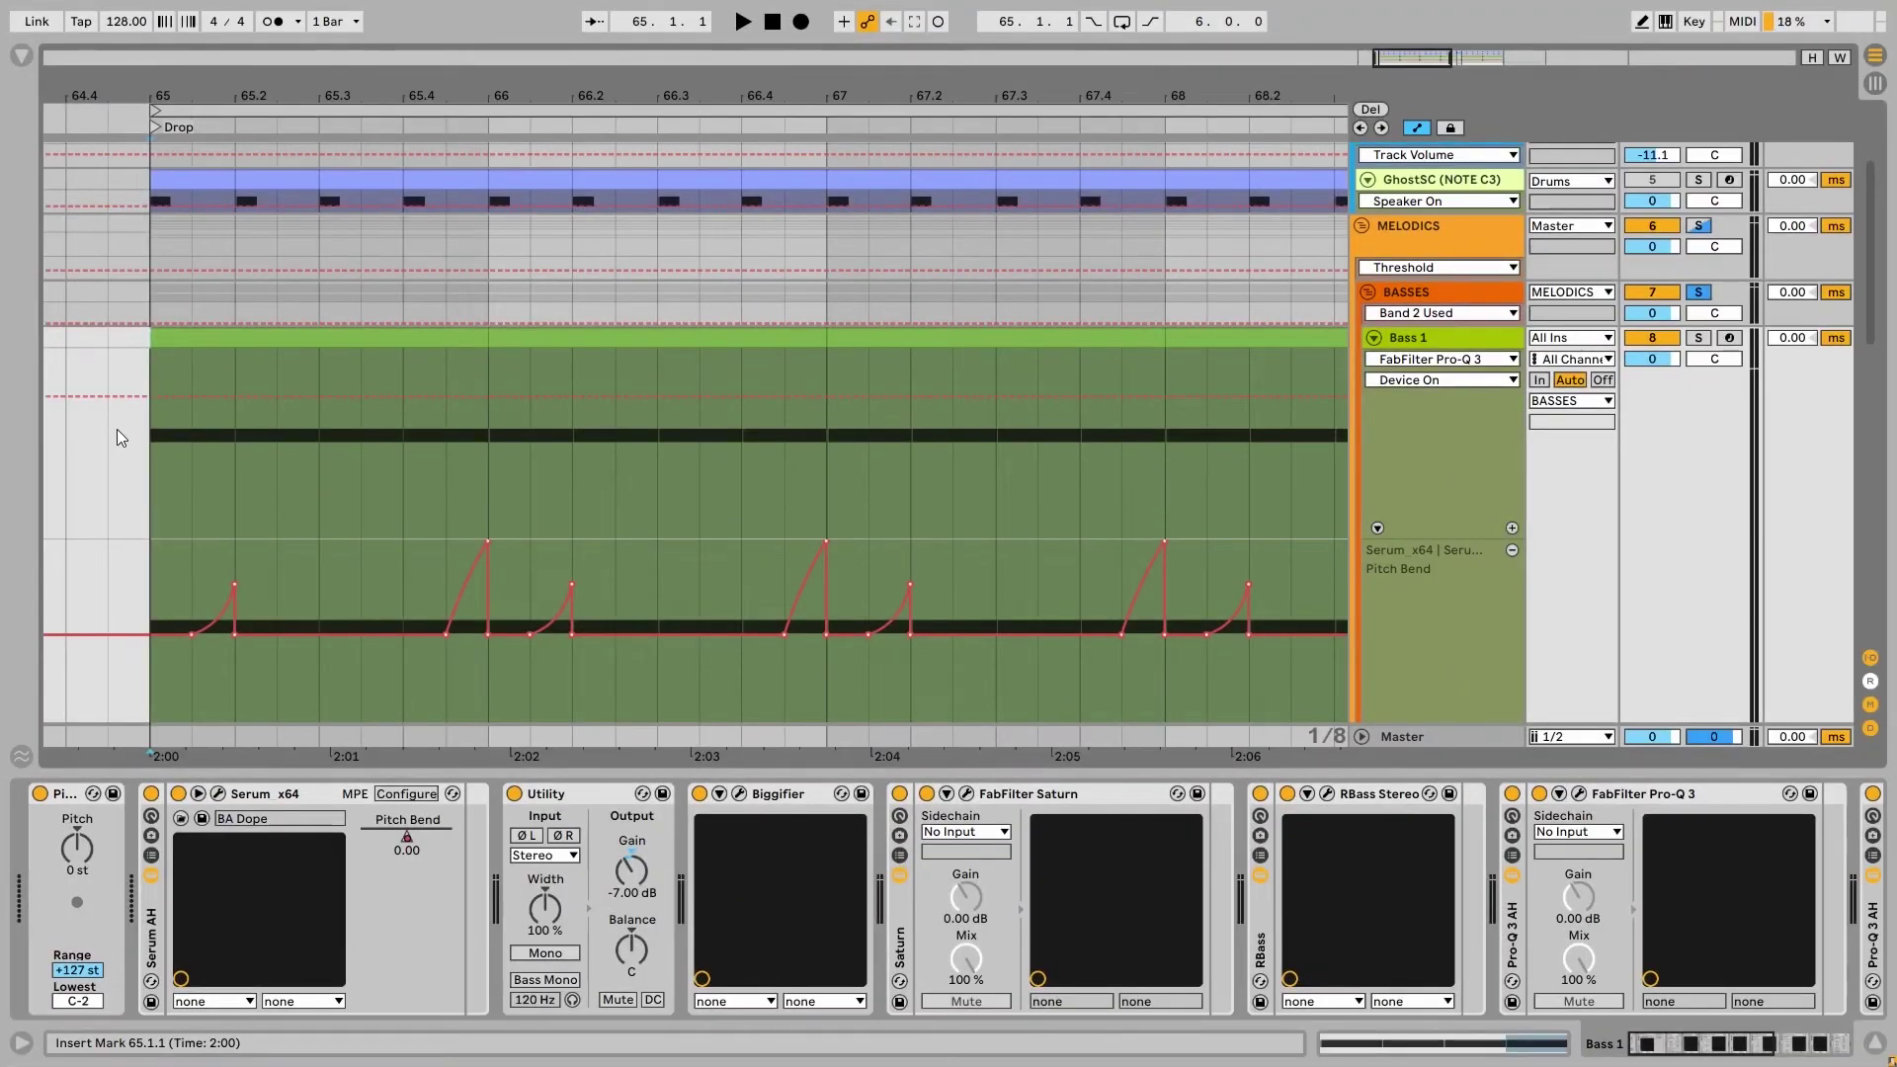
# Play Bass 1 from bar 65 with its pitch bend automation and inspect the Serum patch and its bend range
pyautogui.press('space')
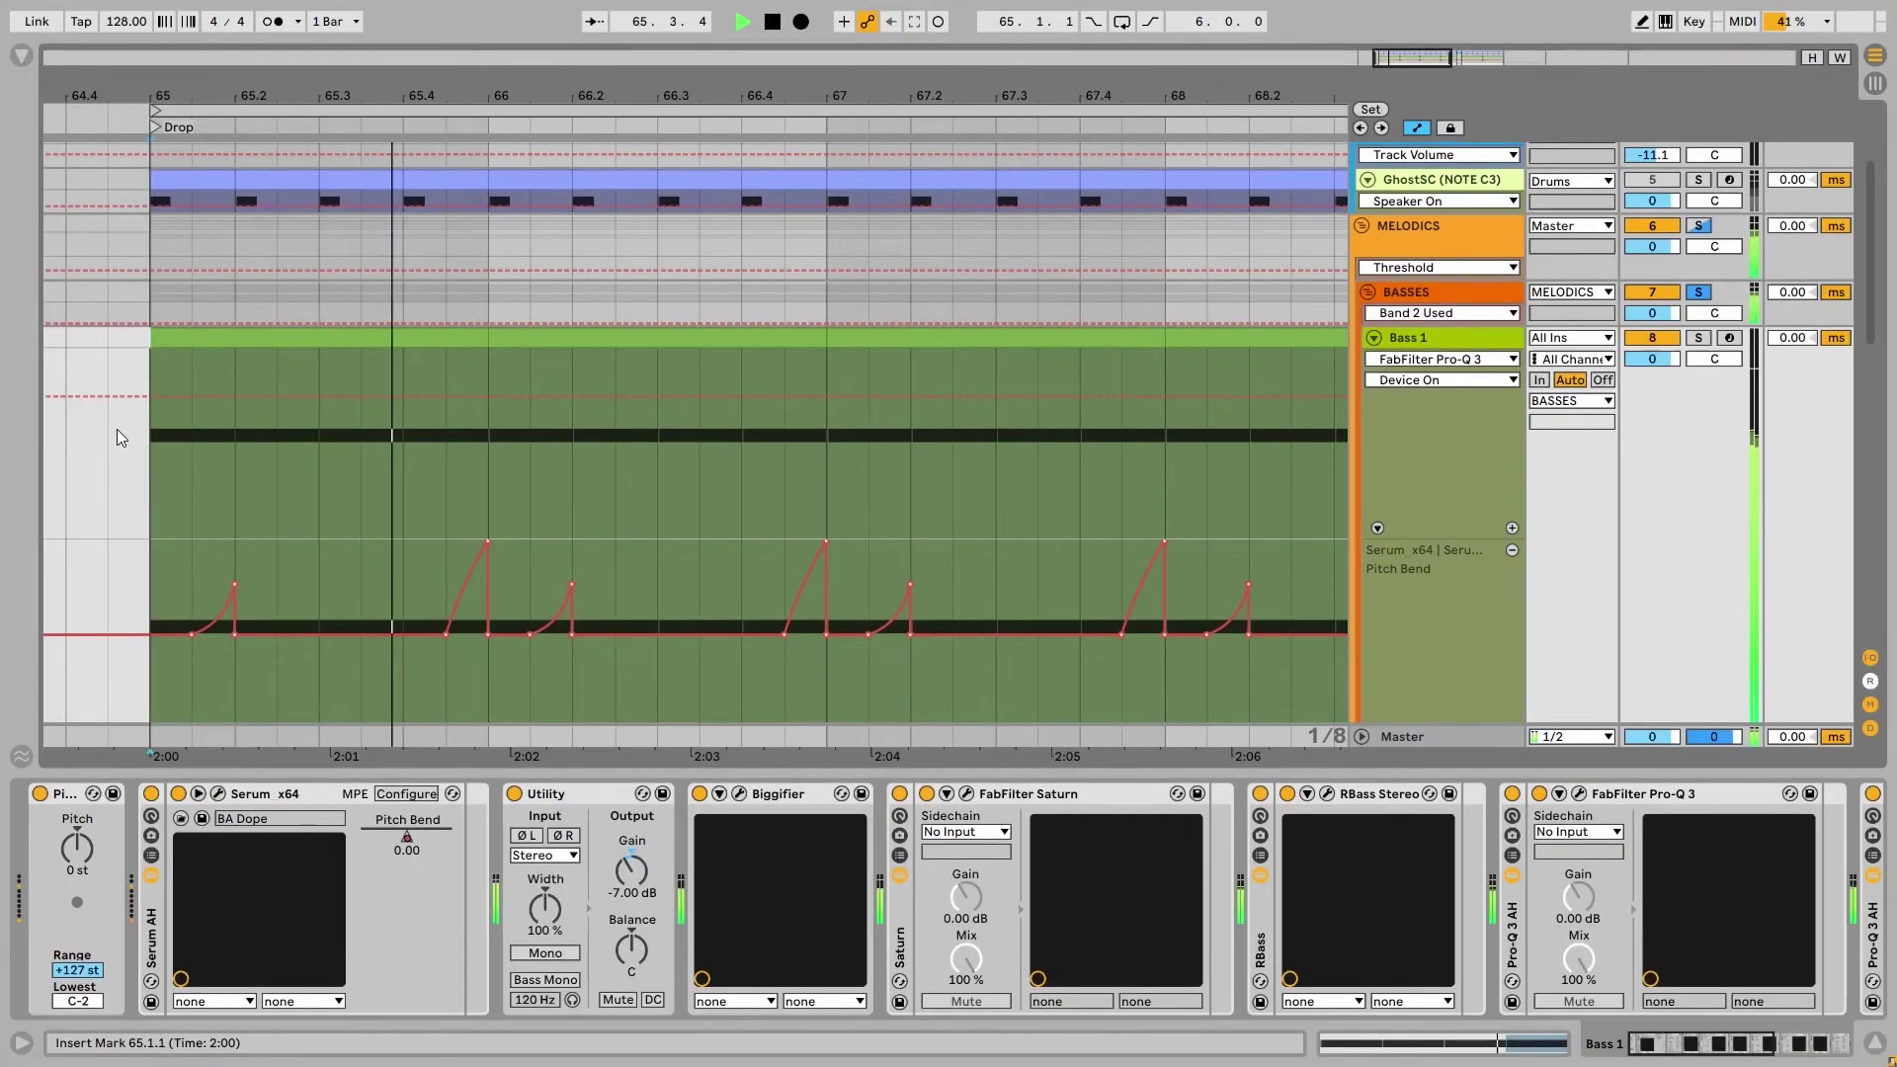
pyautogui.press('space')
pyautogui.click(1160, 652)
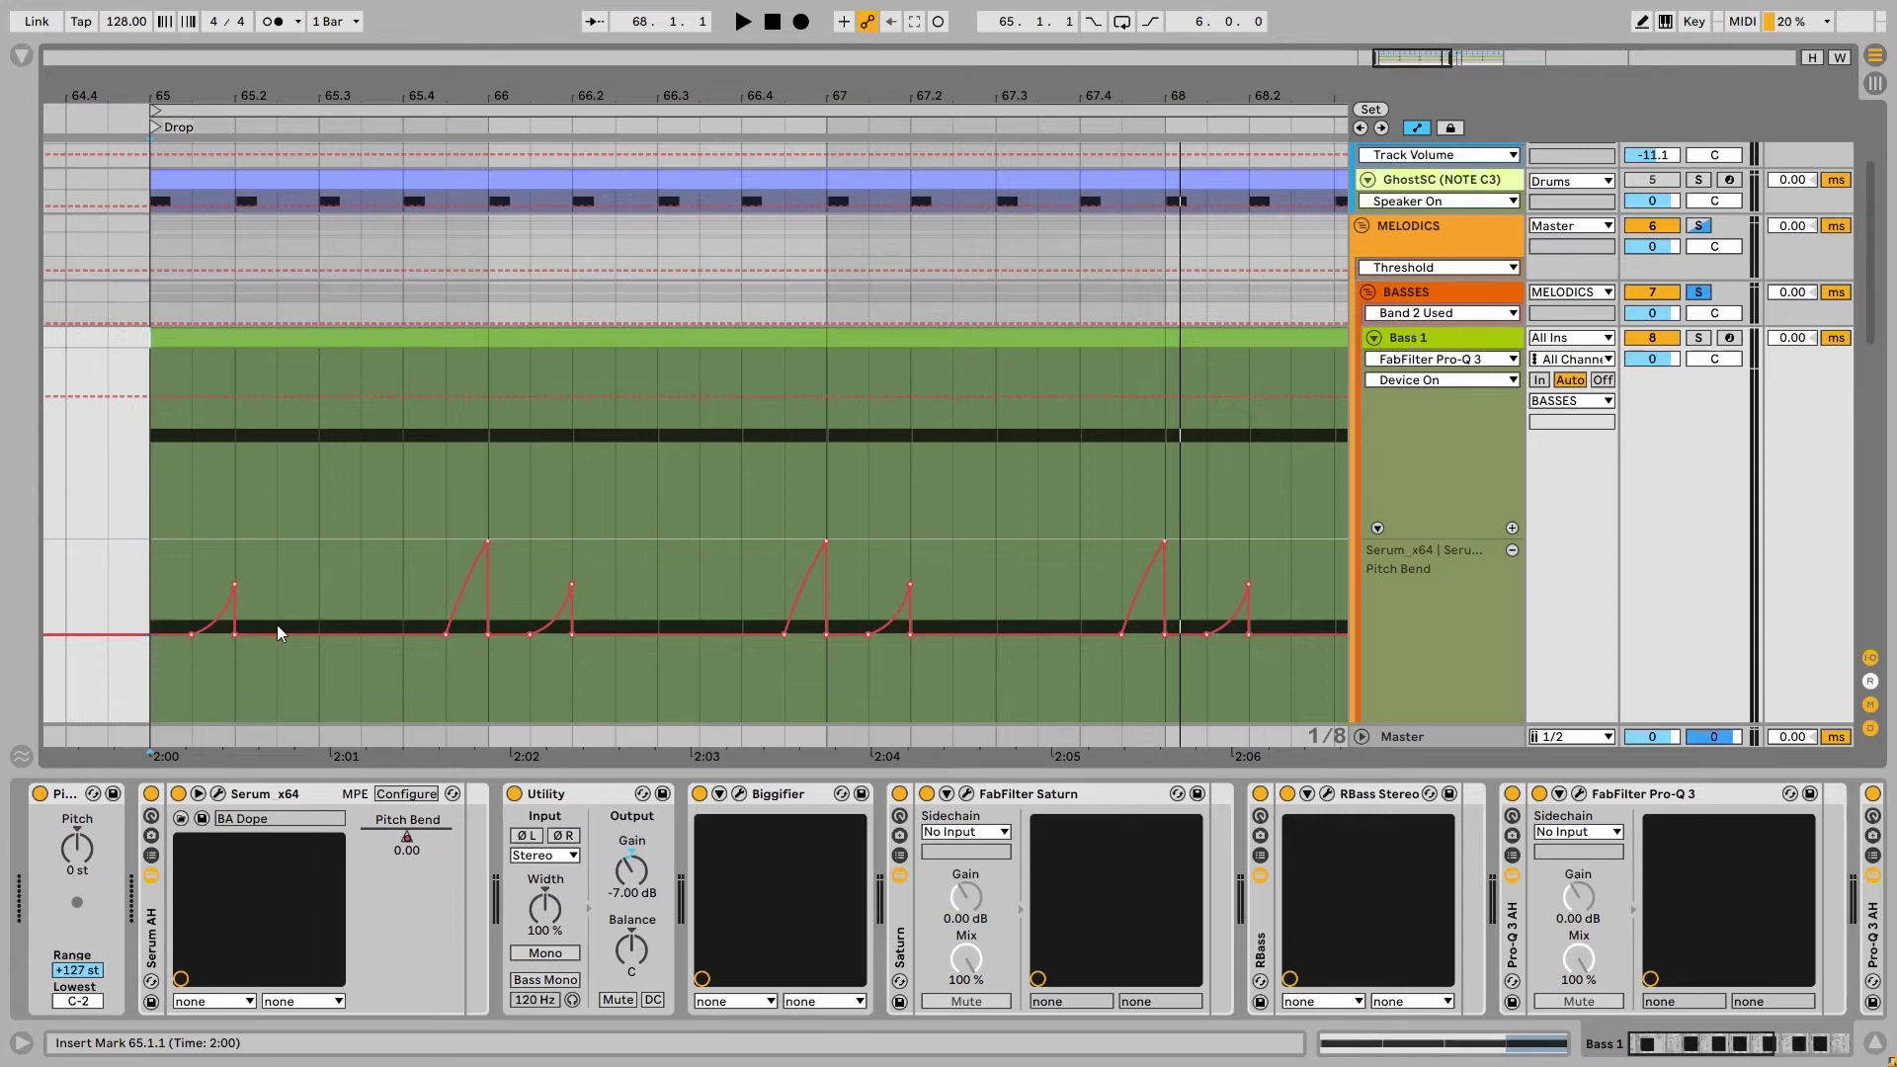
pyautogui.click(219, 796)
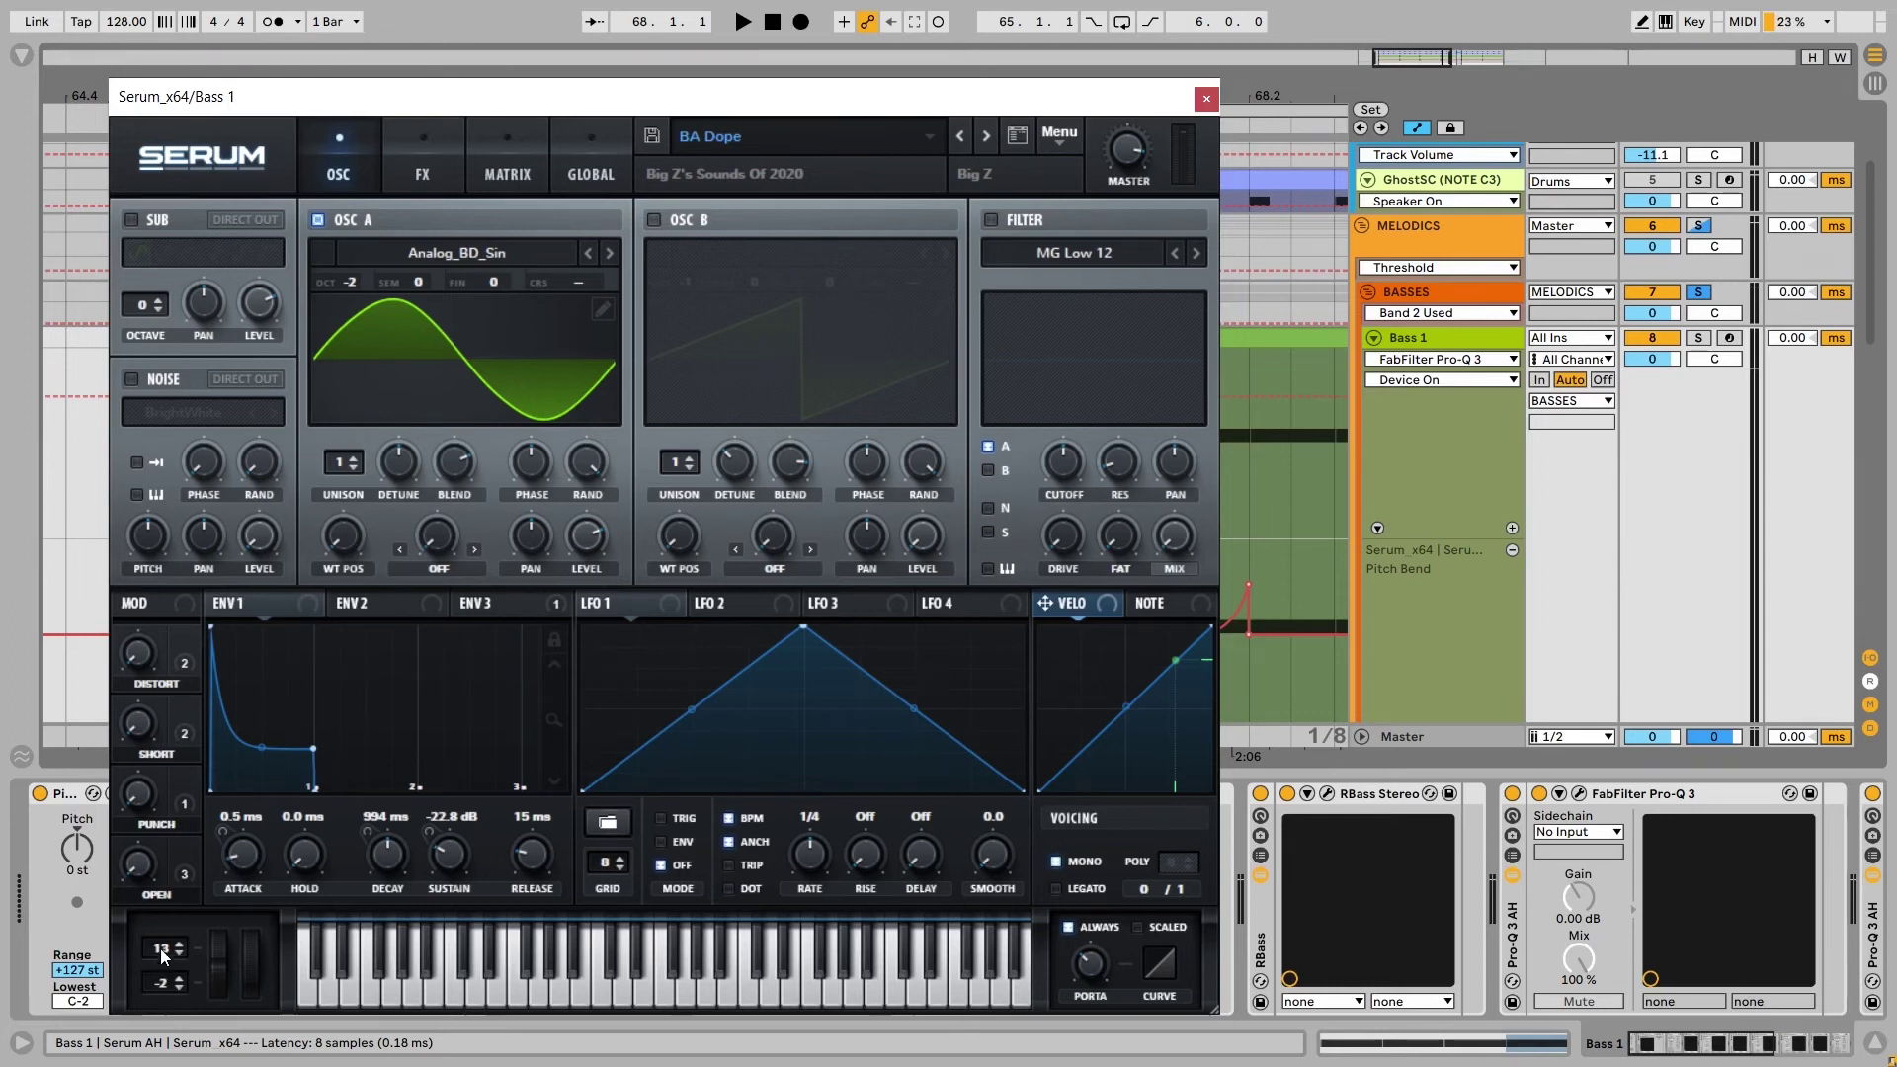
pyautogui.click(1206, 99)
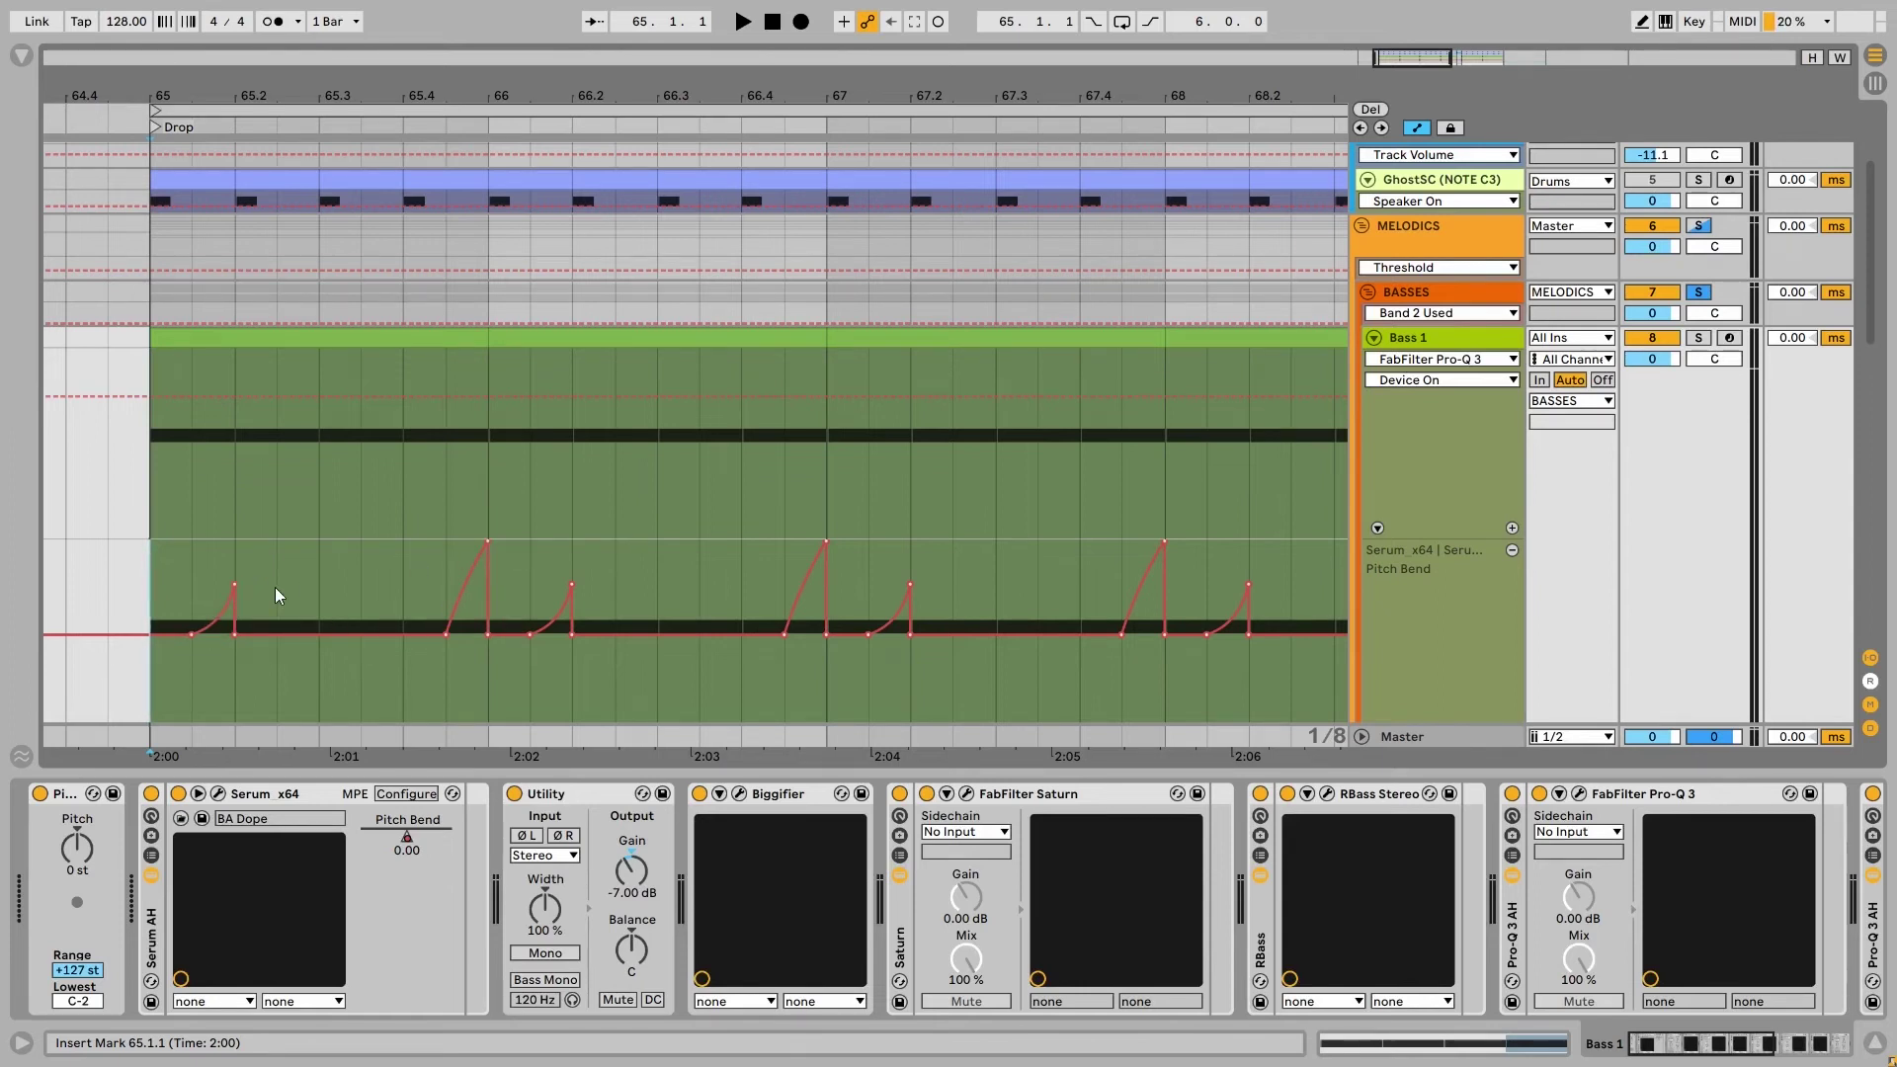
# Replay Bass 1 from the drop and examine its pitch bend automation across the whole section
pyautogui.press('space')
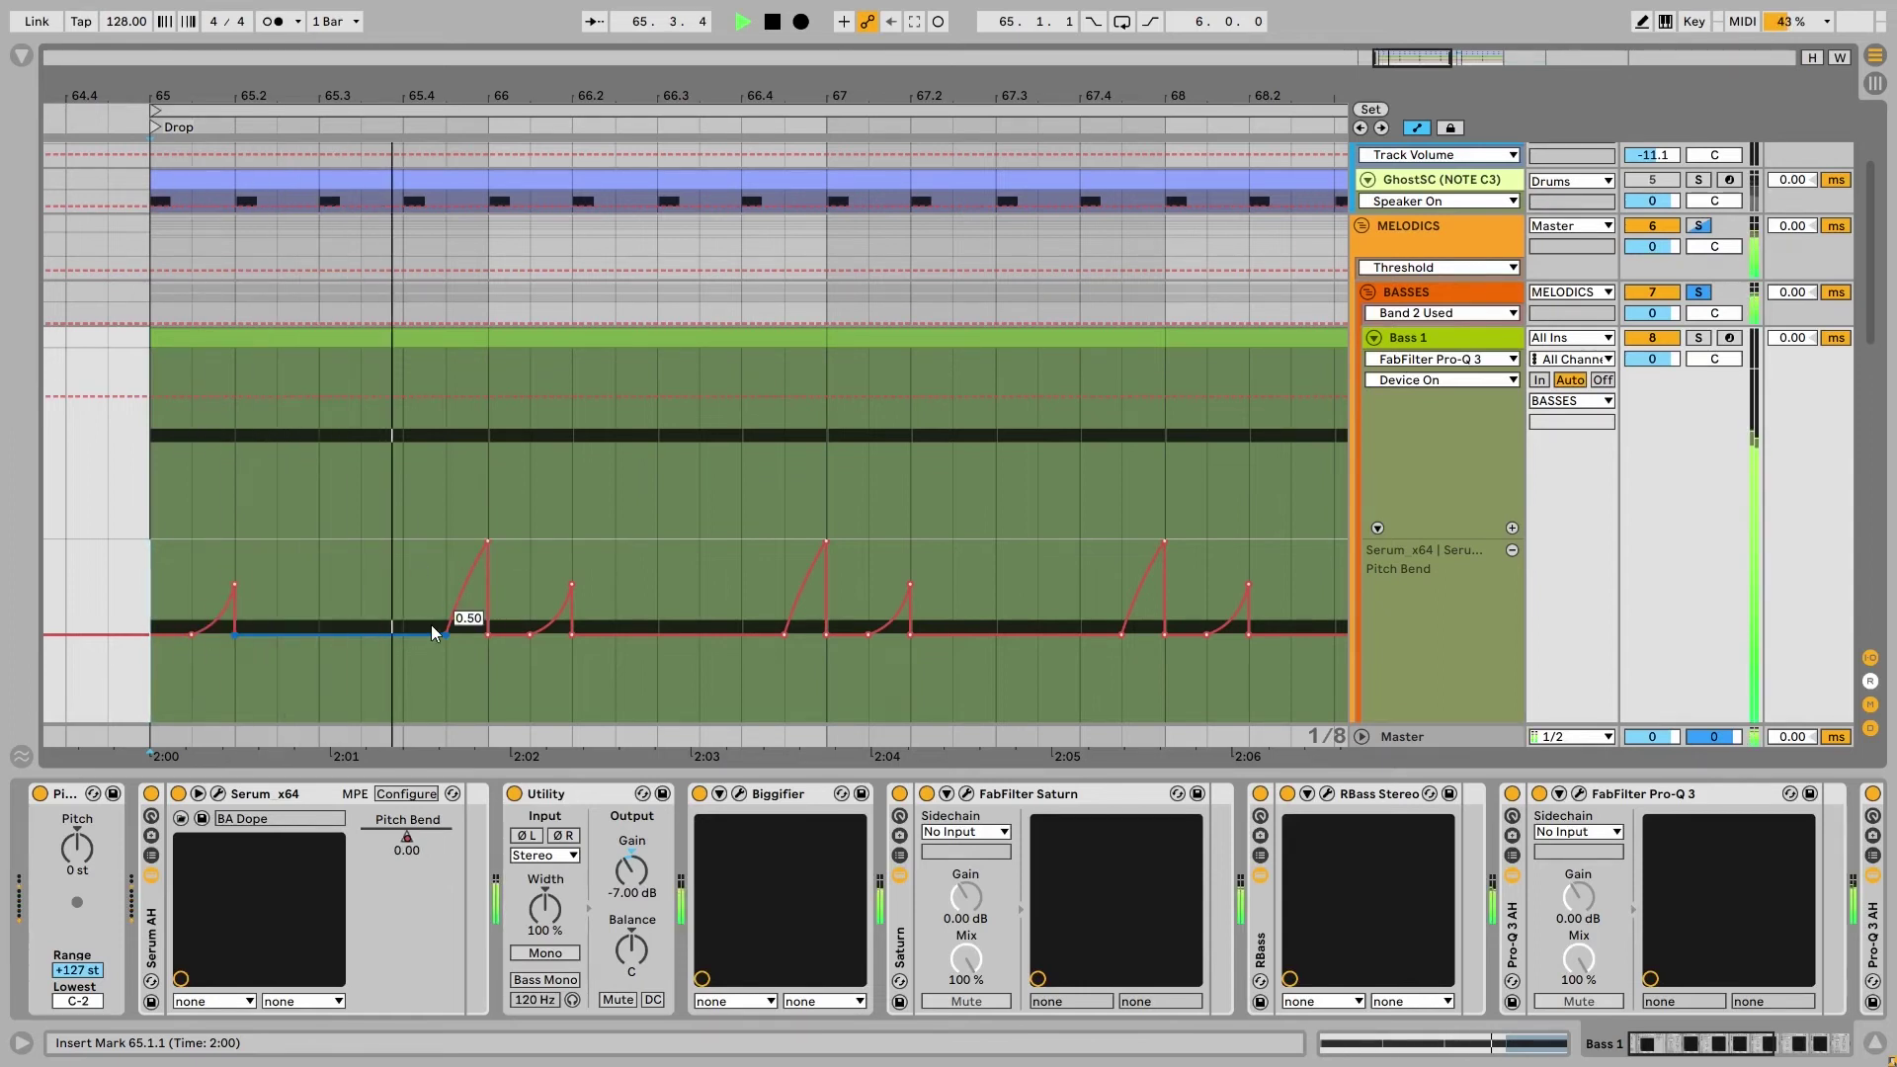
pyautogui.press('space')
pyautogui.press('-')
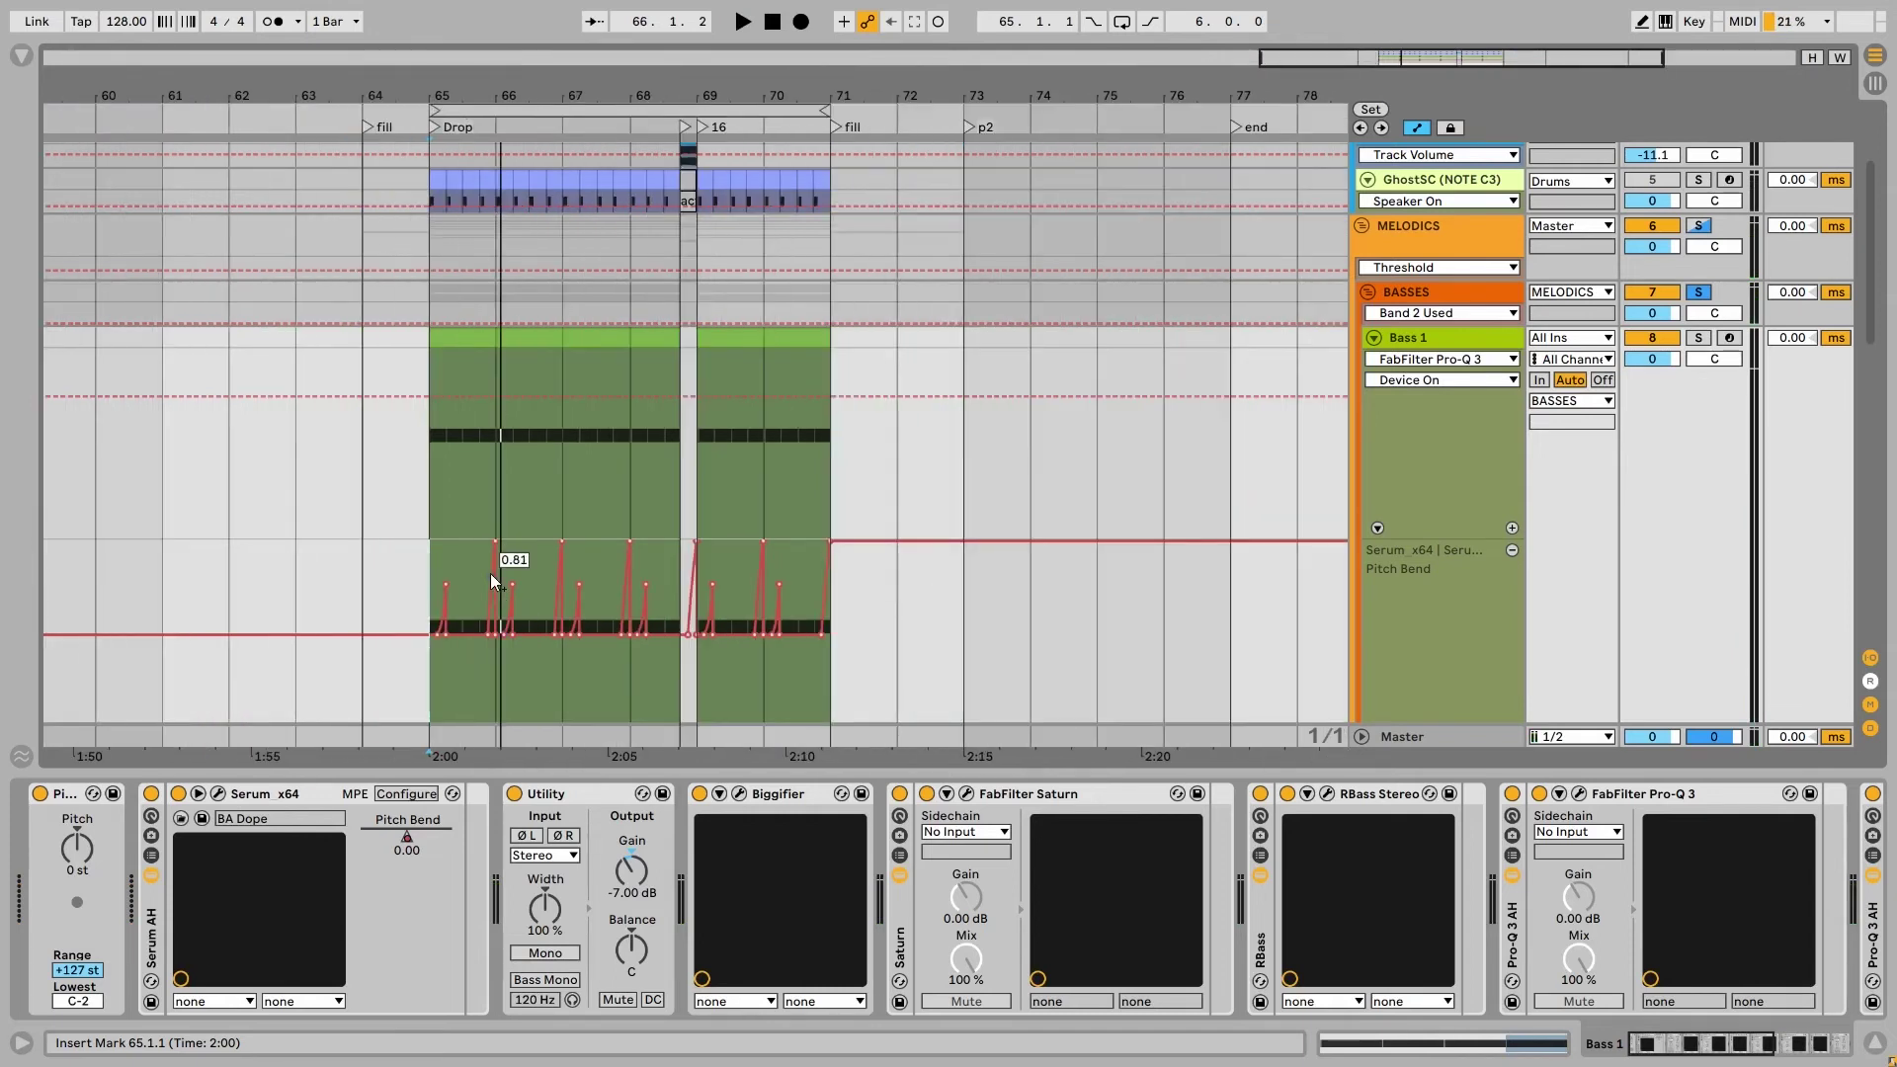
pyautogui.scroll(4, 513, 480)
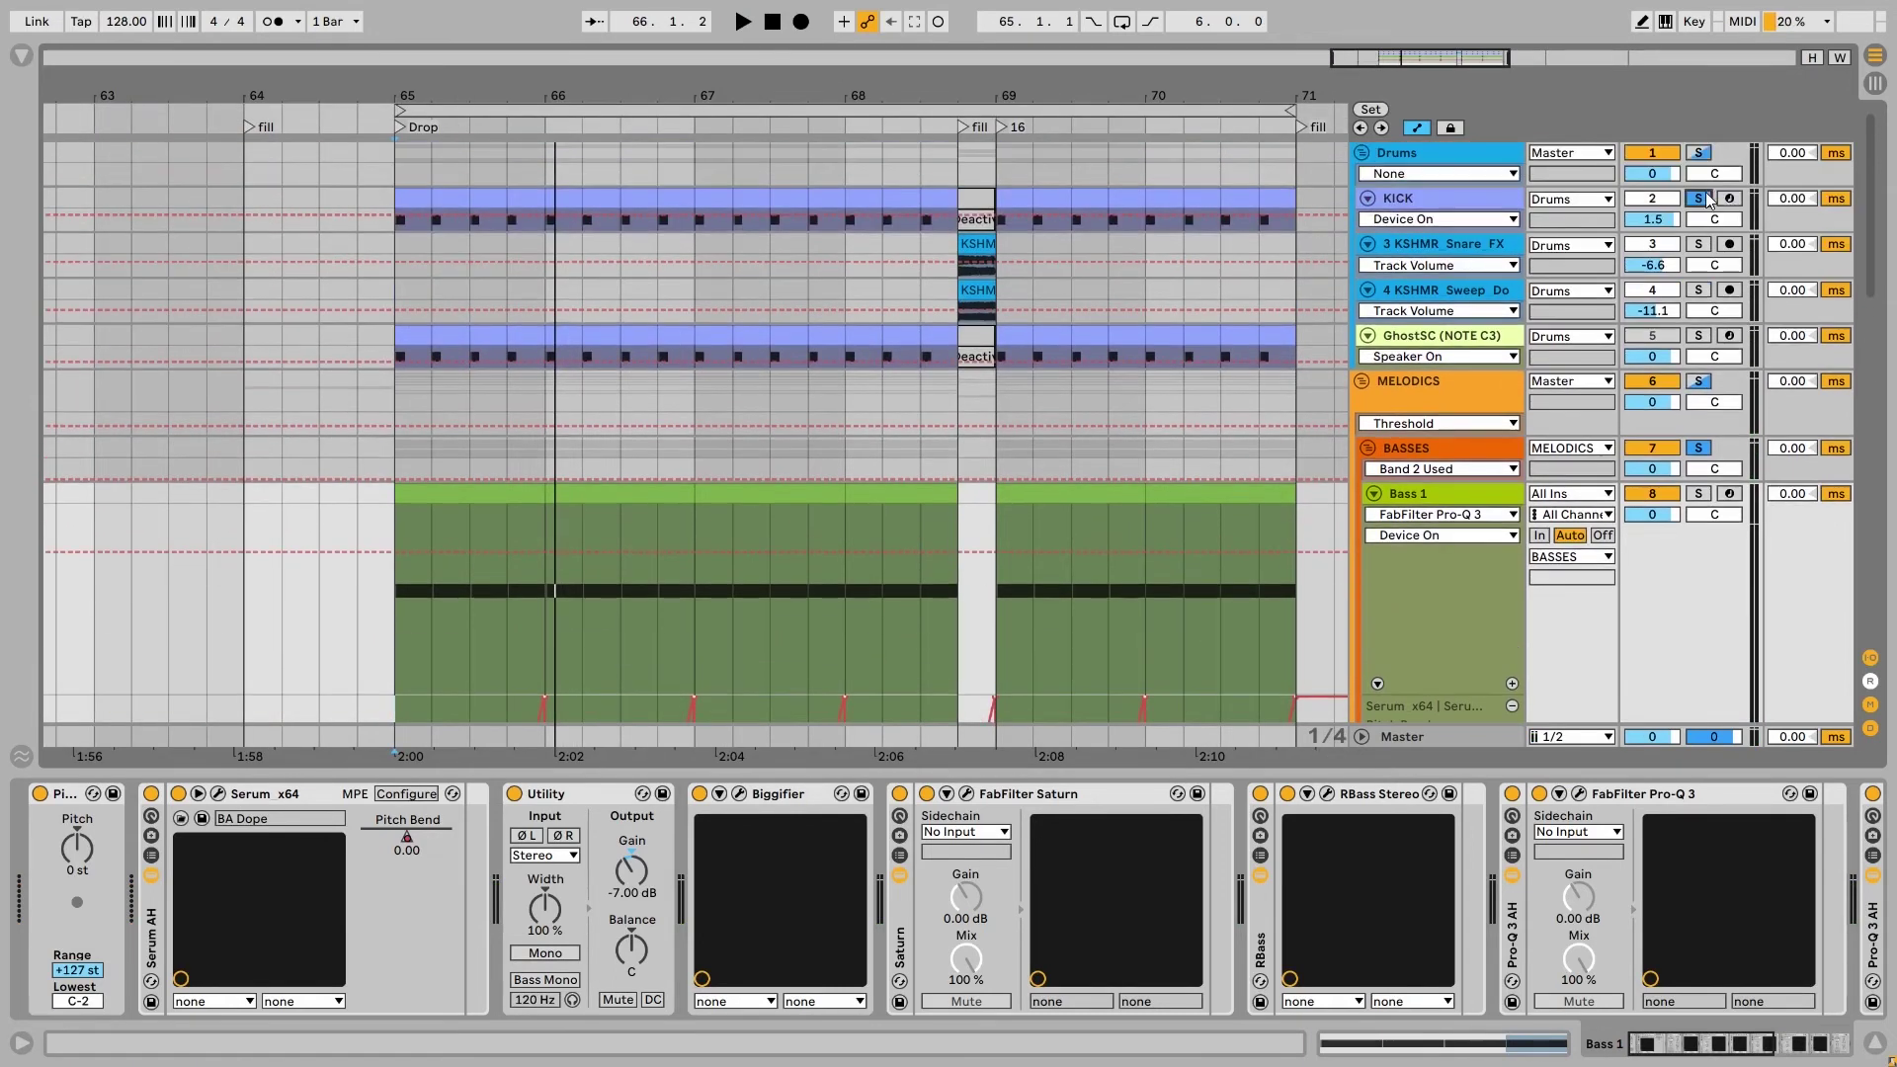
pyautogui.scroll(-3, 861, 389)
pyautogui.scroll(-2, 861, 389)
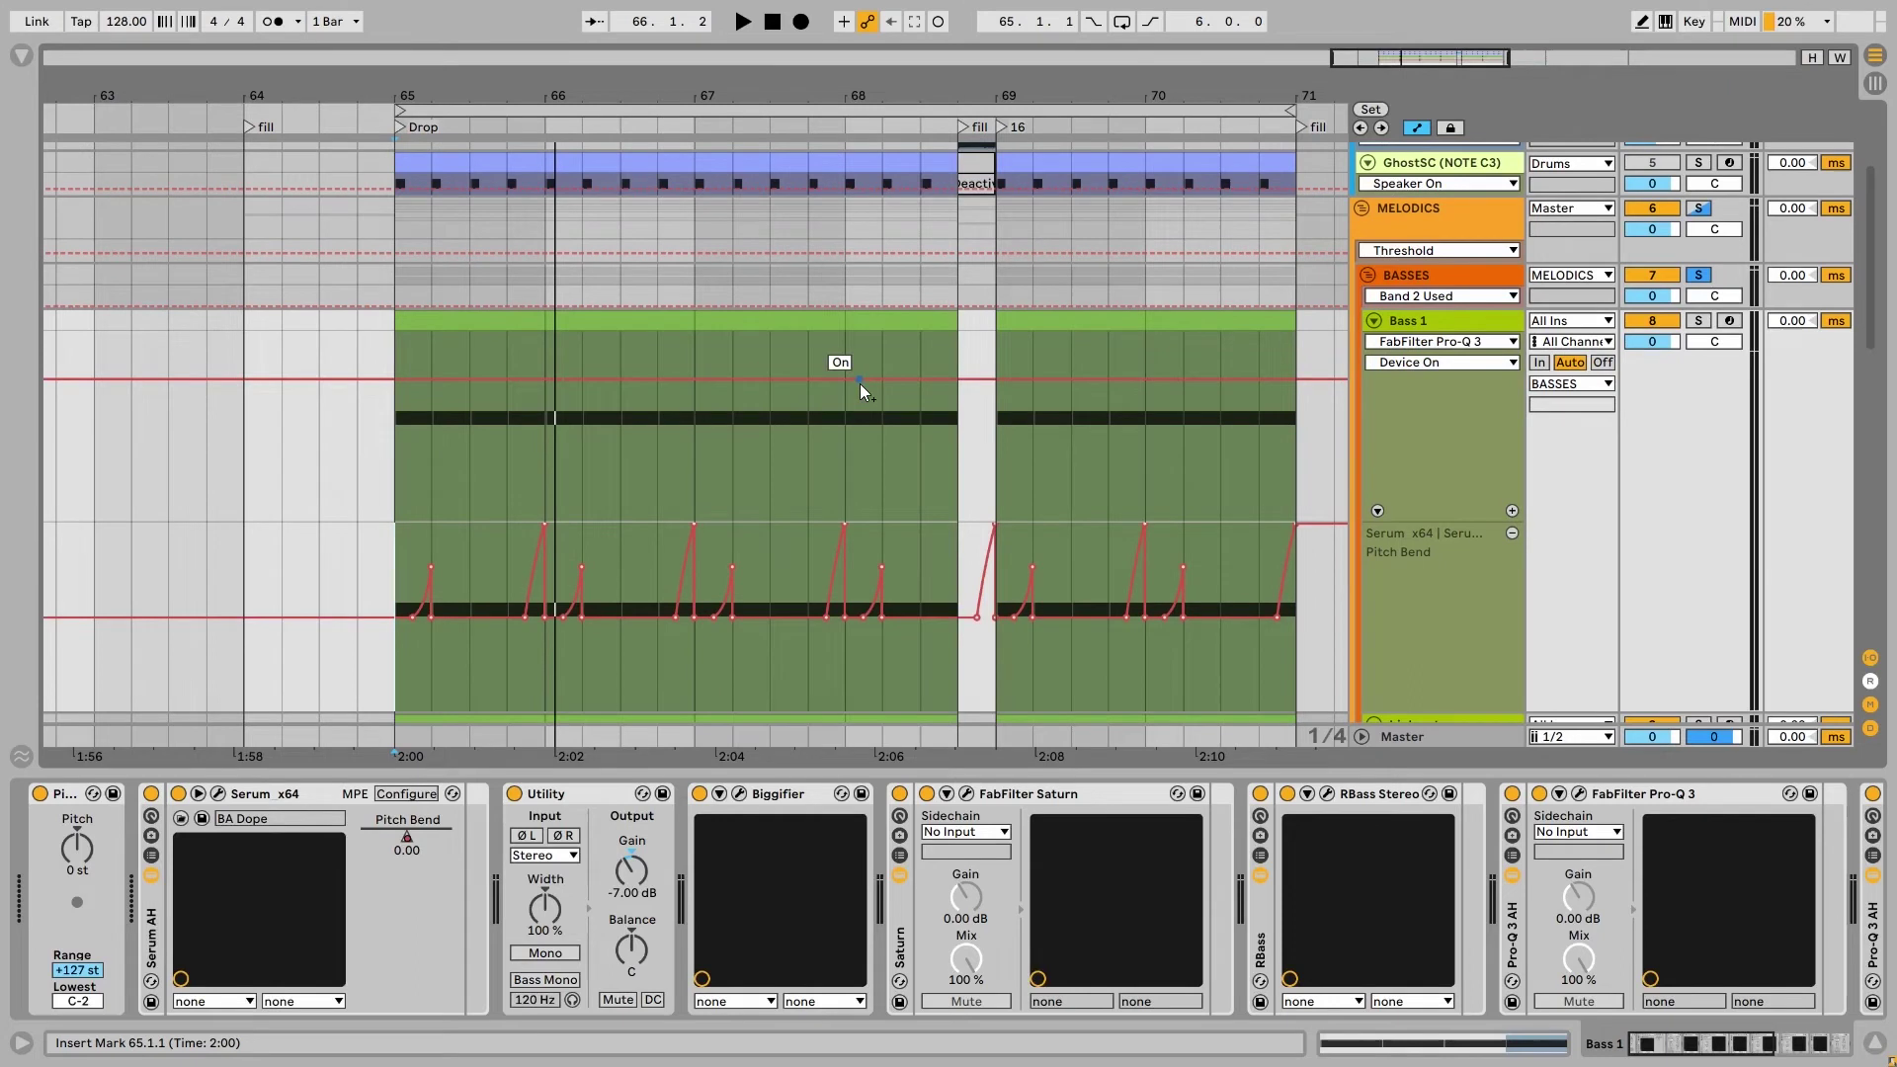
pyautogui.press('space')
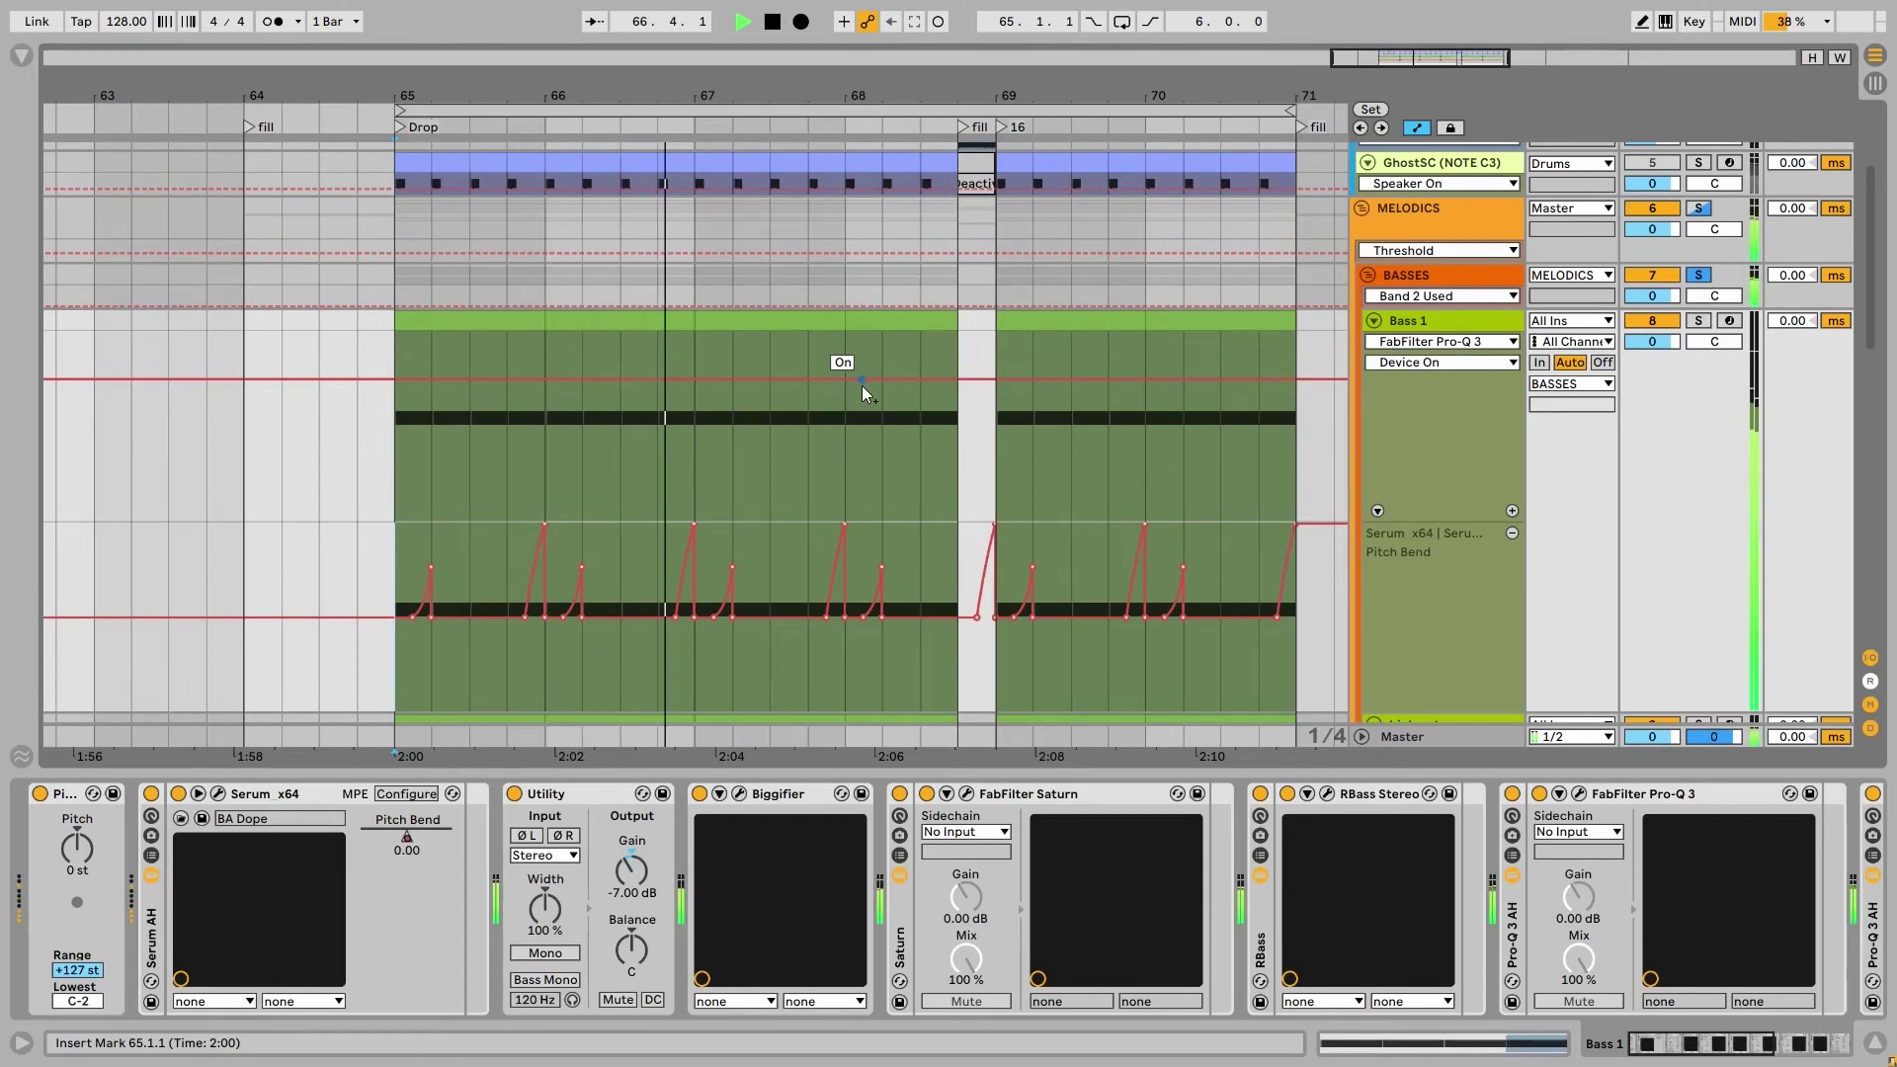
pyautogui.press('space')
# Inspect the Biggifier, FabFilter Saturn and RBass settings in Bass 1's effect chain
pyautogui.click(737, 794)
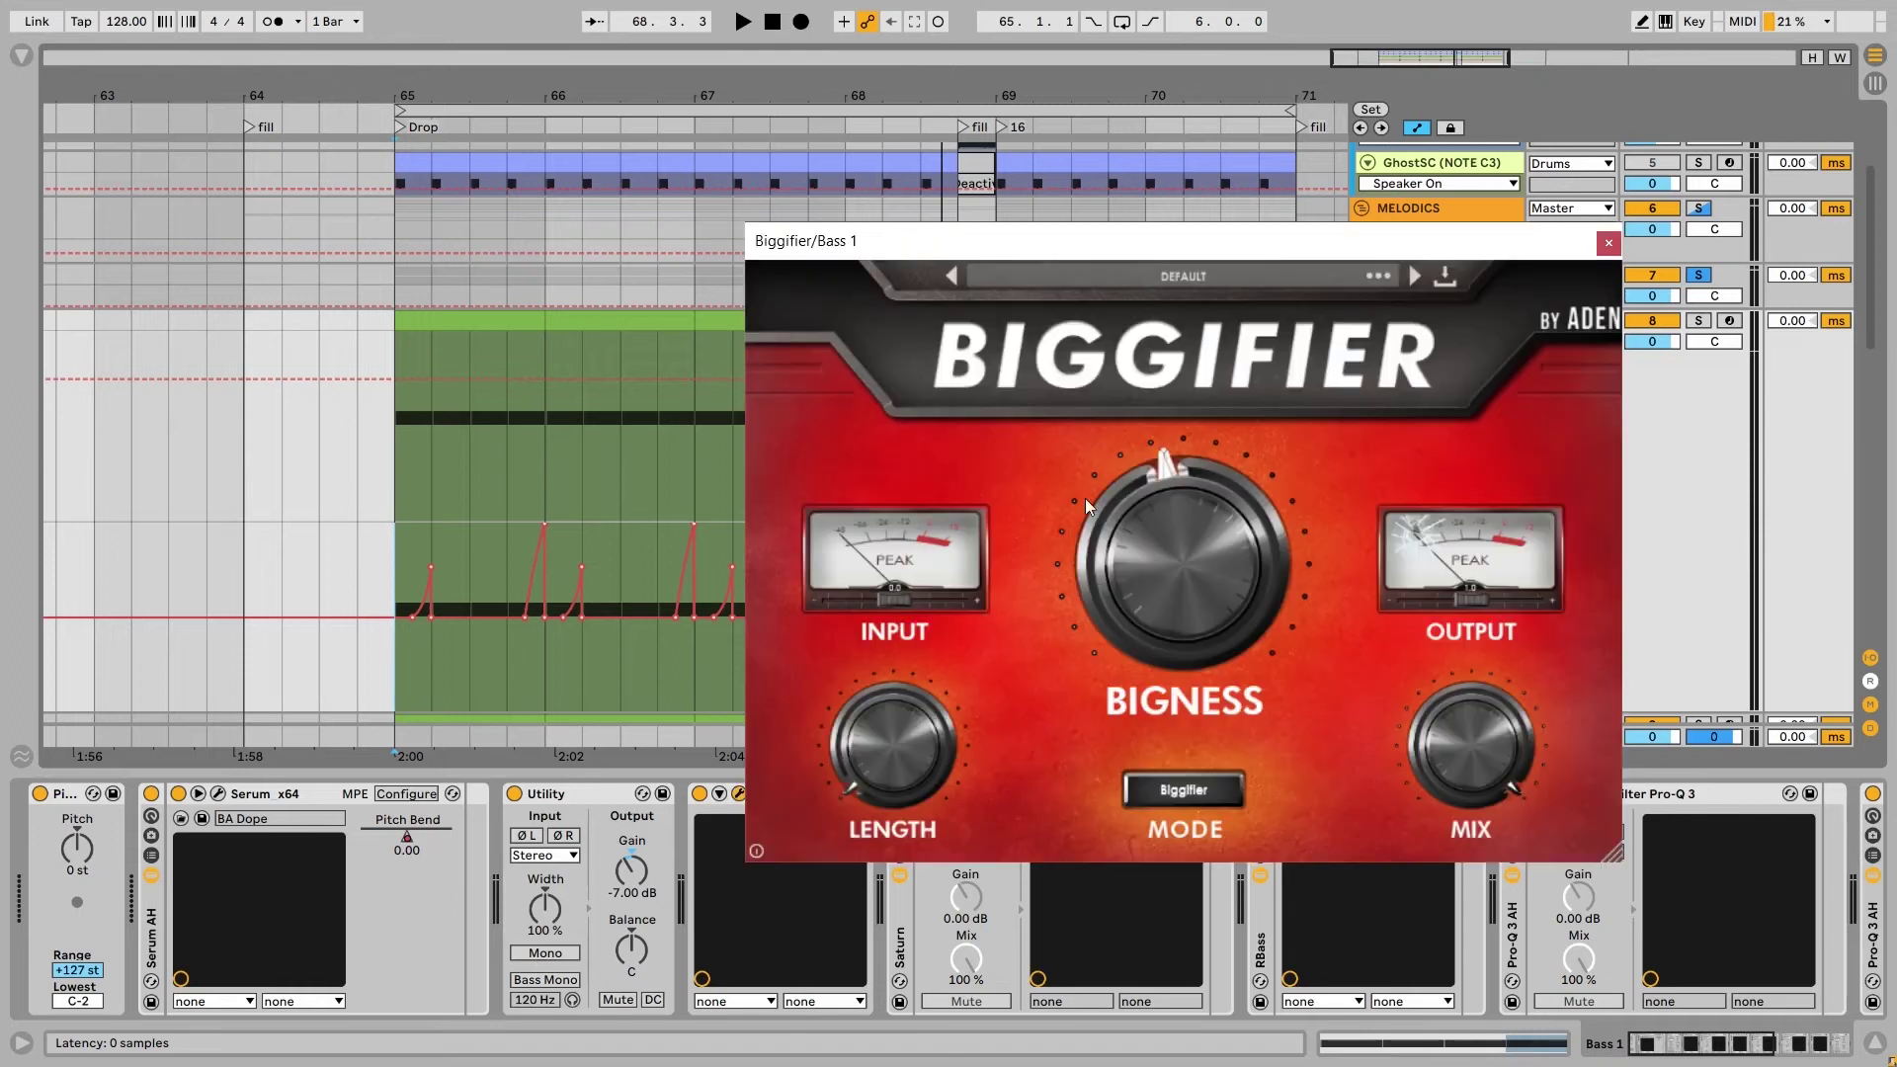
pyautogui.click(1609, 242)
pyautogui.click(964, 794)
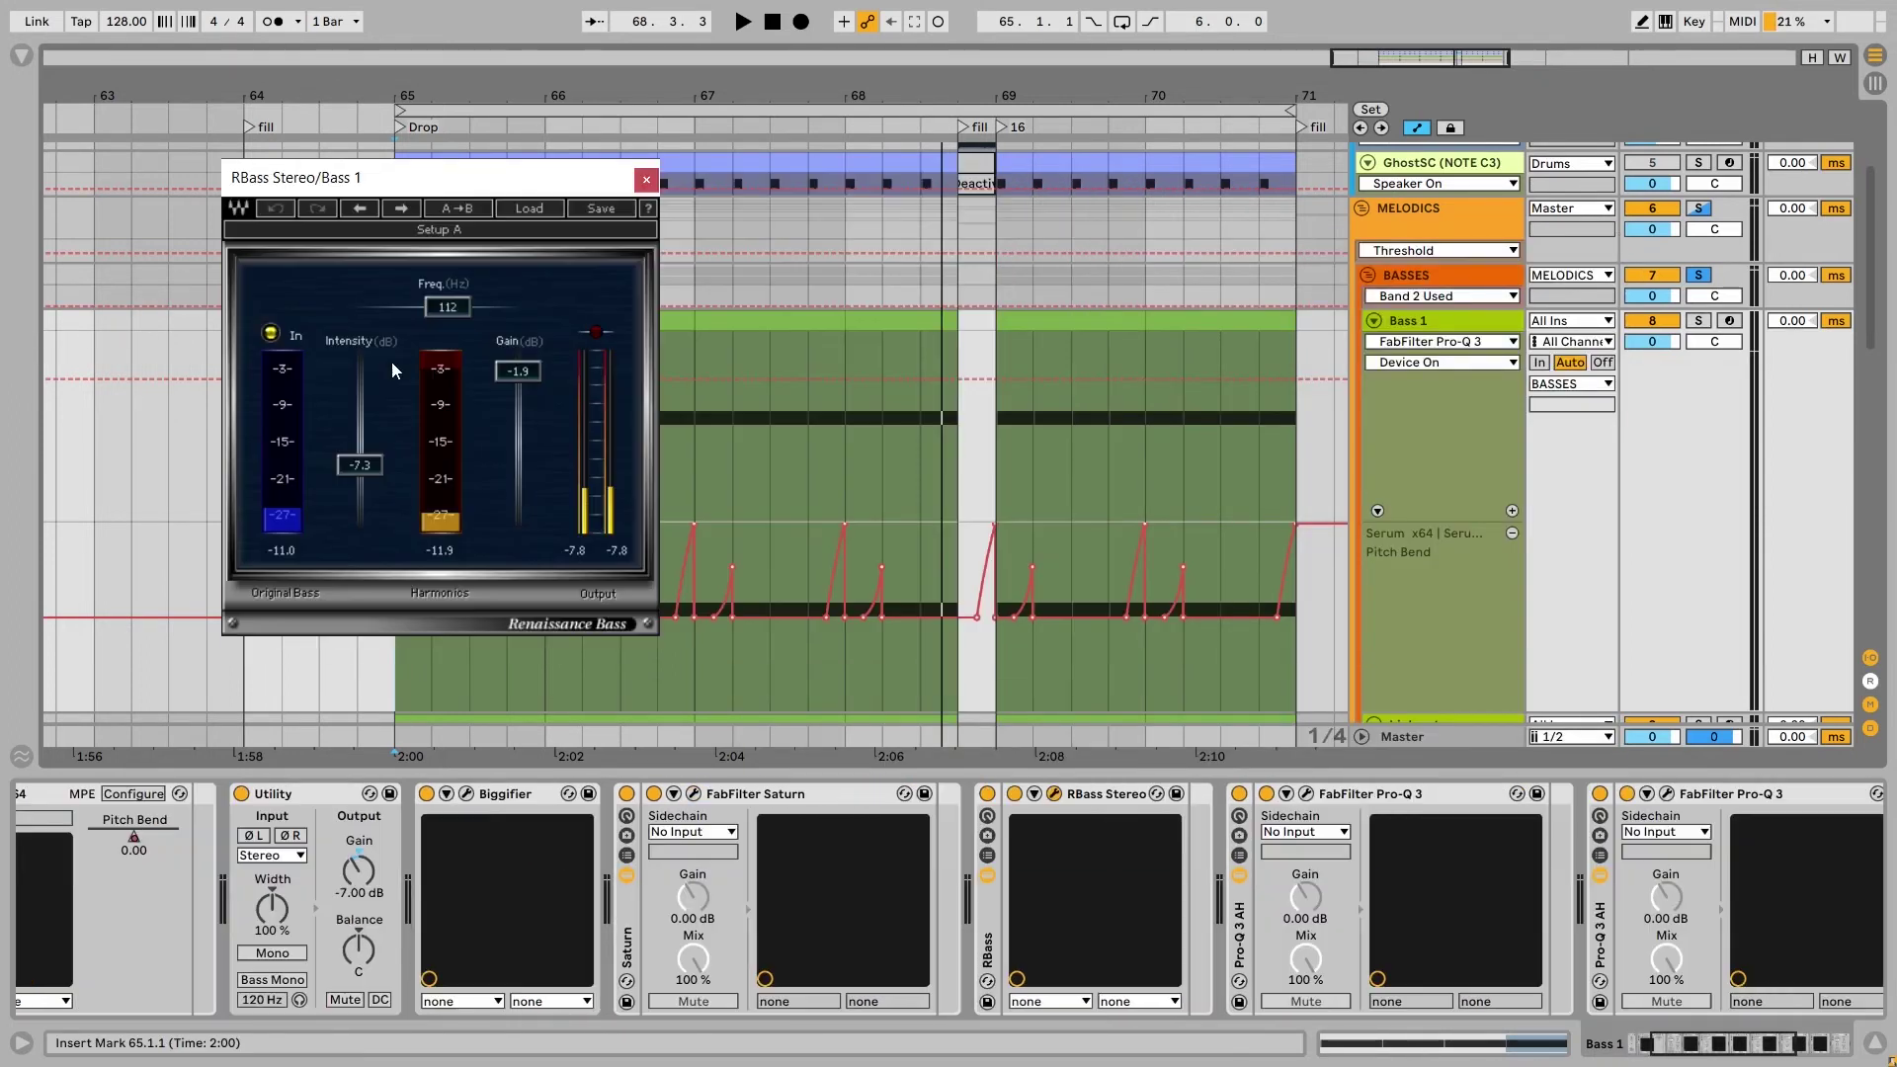
pyautogui.click(1233, 795)
pyautogui.click(646, 179)
# Inspect Bass 1's two FabFilter Pro-Q 3 equalizers, then the Ozone 9 Imager and the Utility width
pyautogui.click(1305, 794)
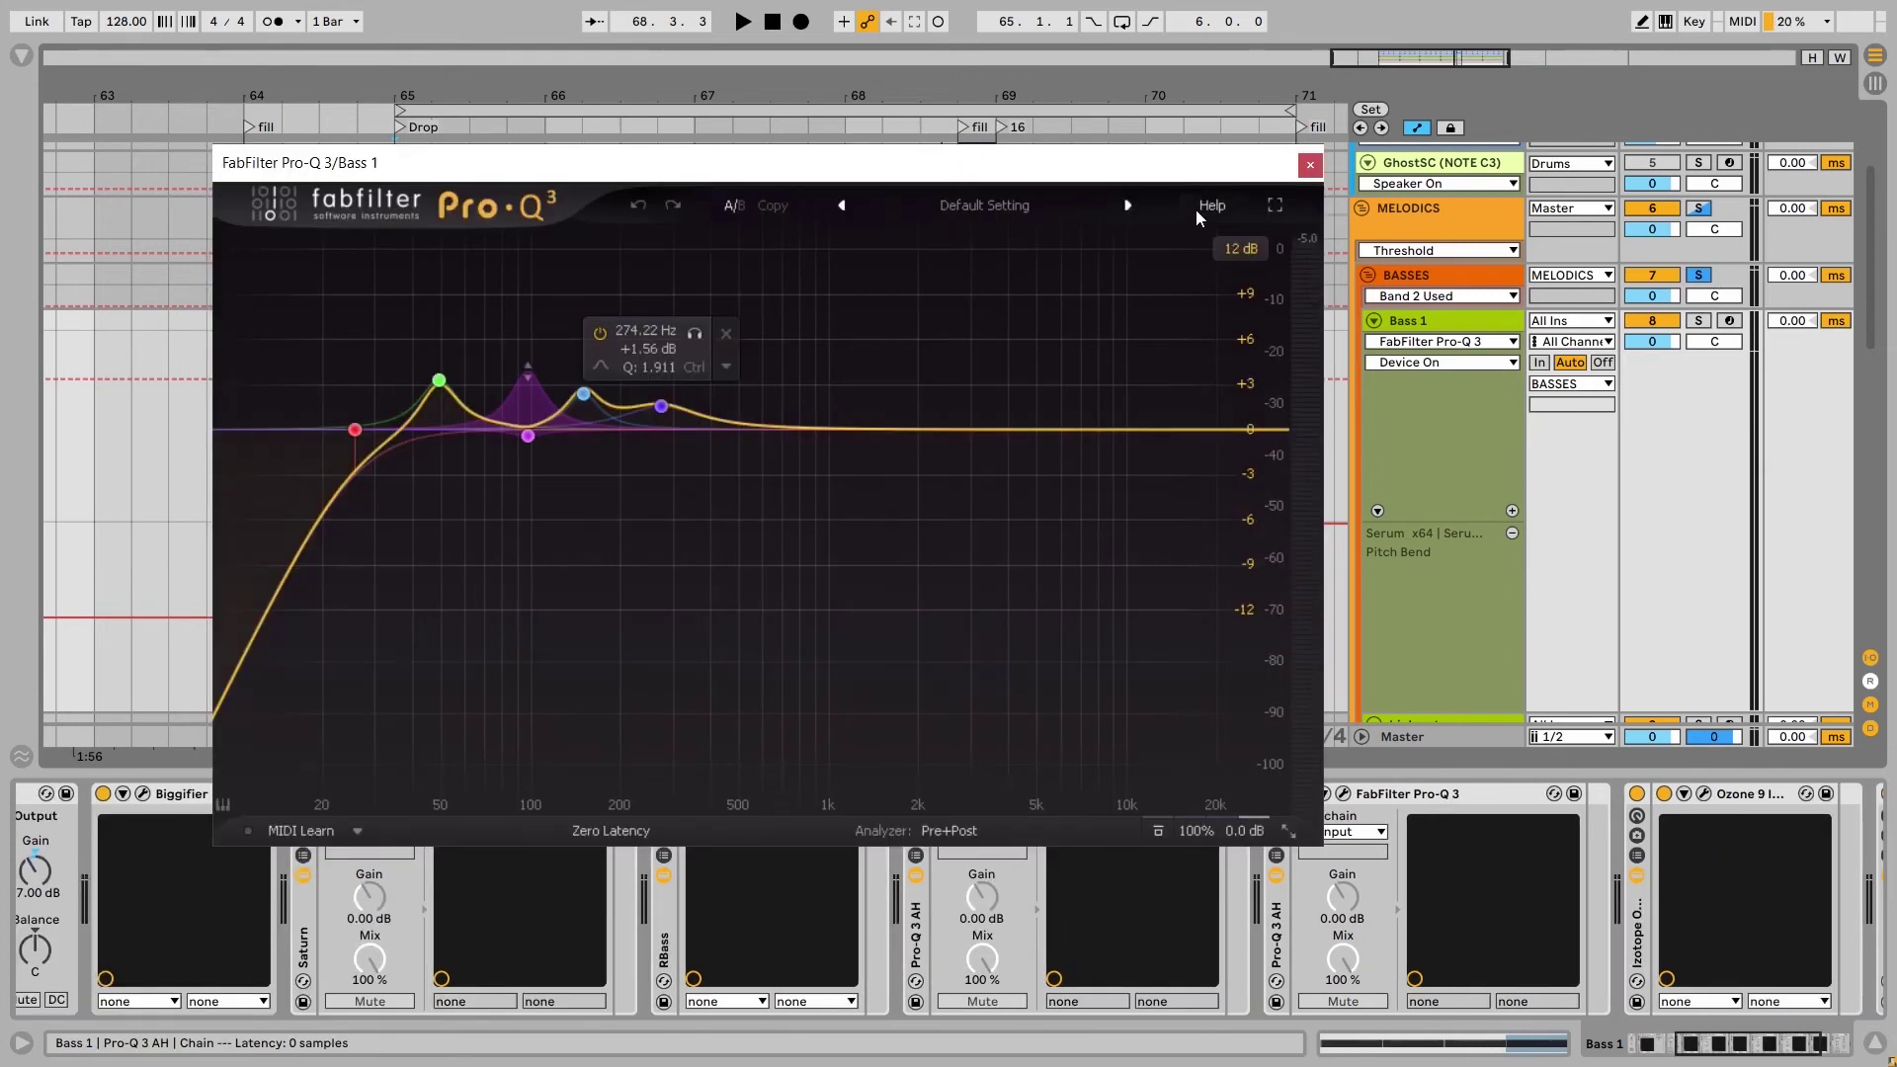
pyautogui.click(1215, 181)
pyautogui.click(1090, 794)
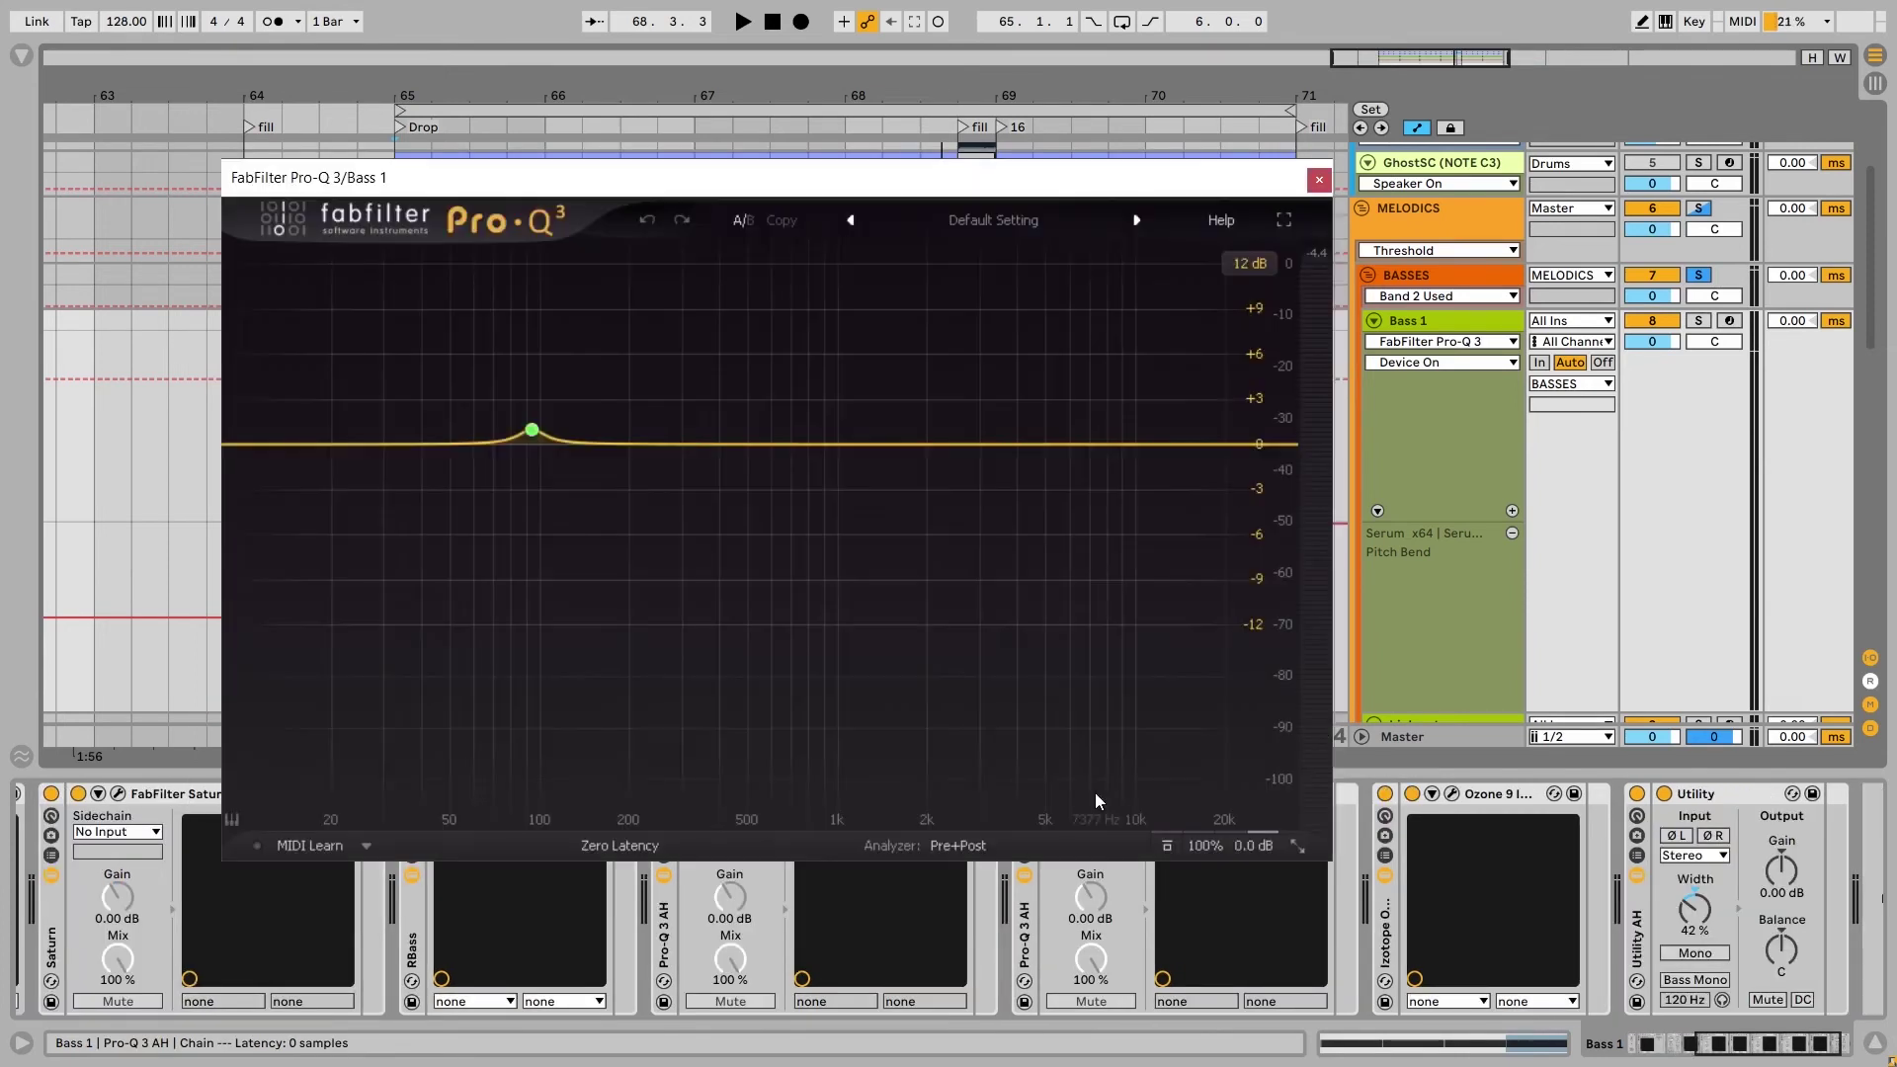
pyautogui.click(1451, 795)
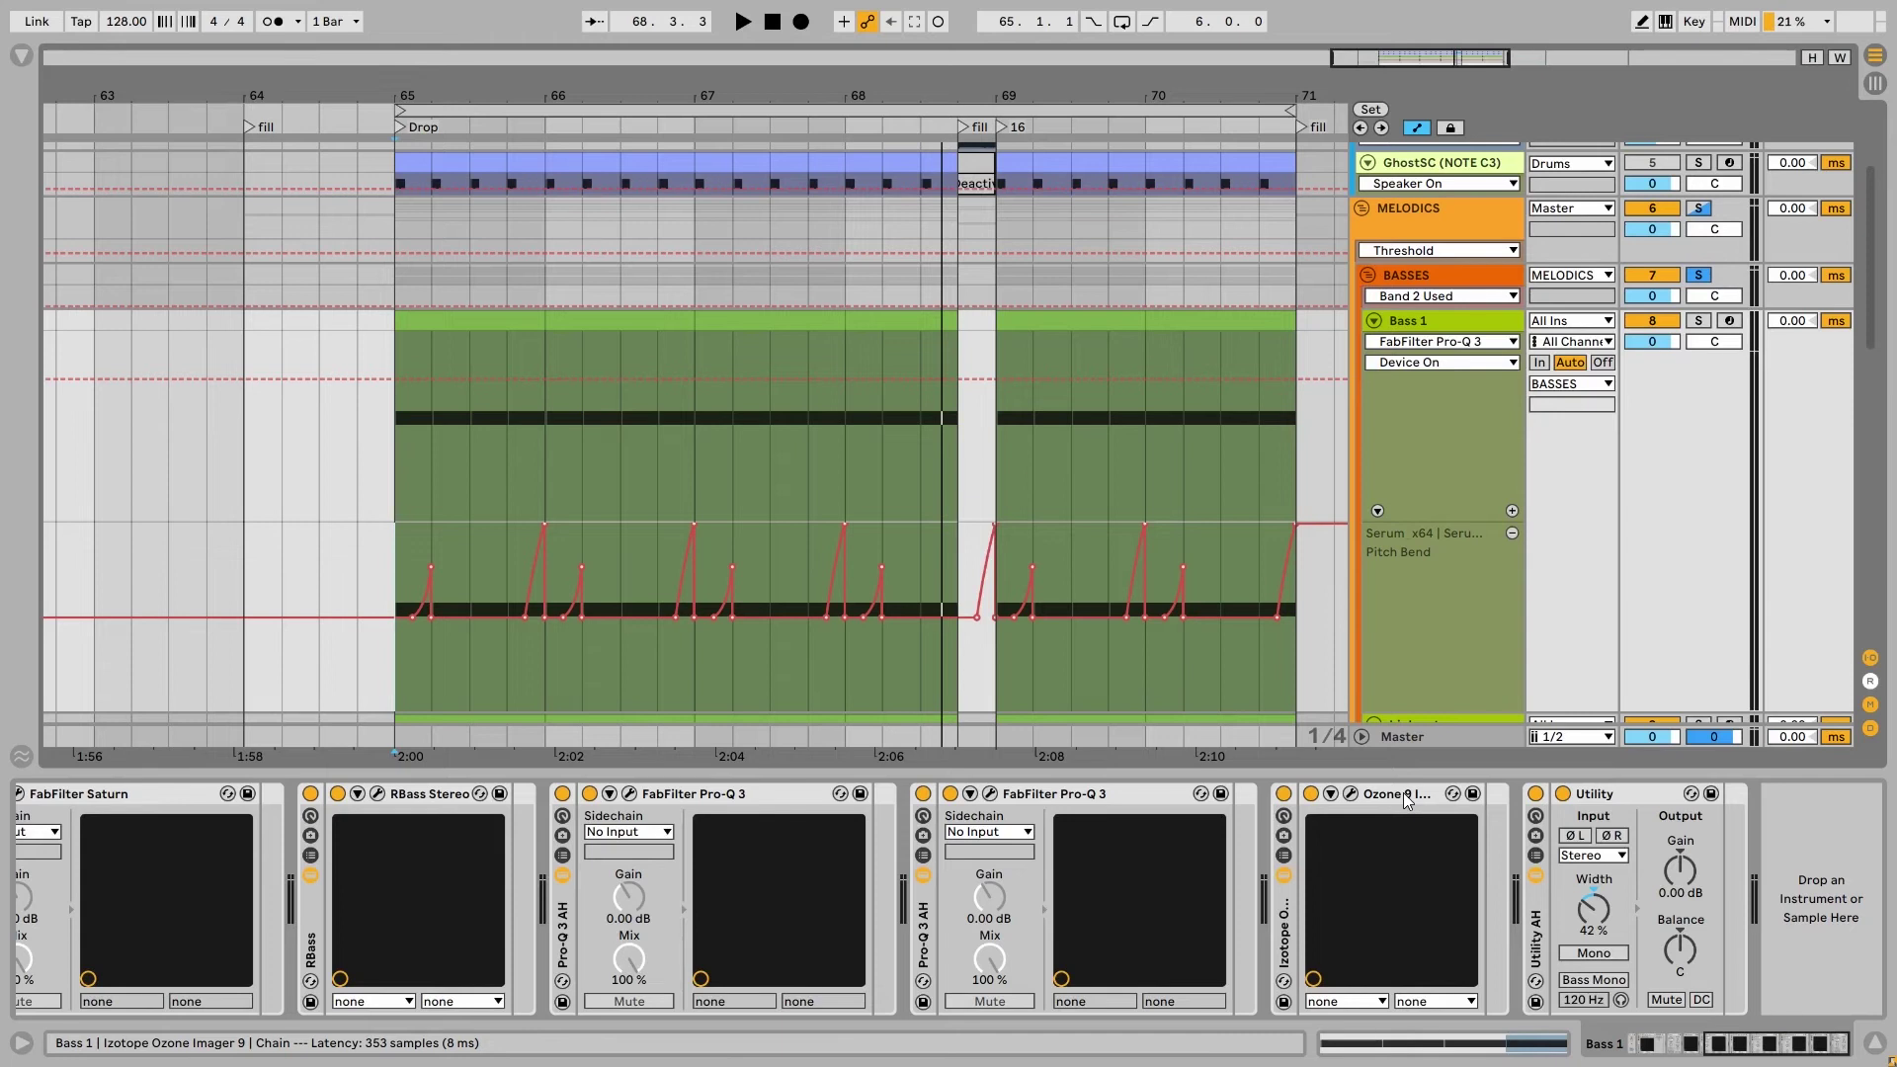
pyautogui.click(1403, 792)
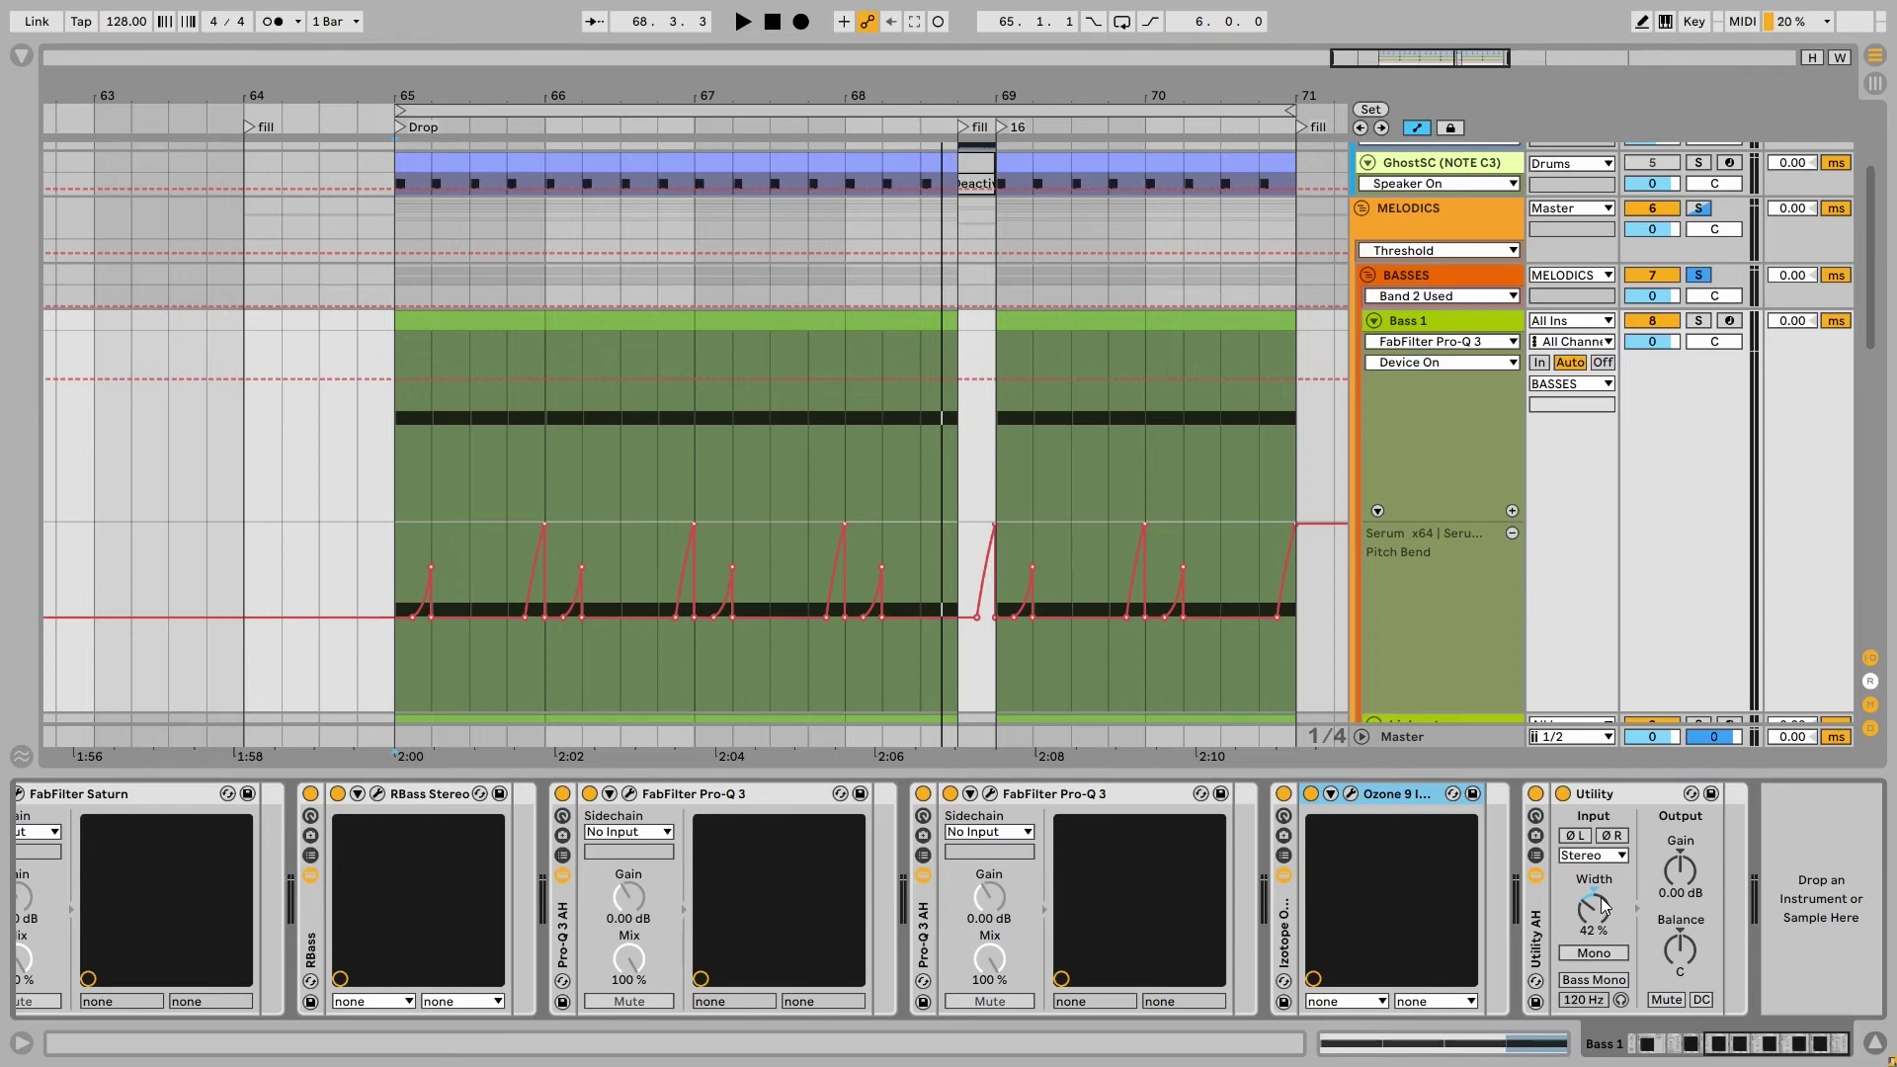
# Select the high oct bass track, solo it and play it from the start of the drop at bar 65
pyautogui.click(1445, 366)
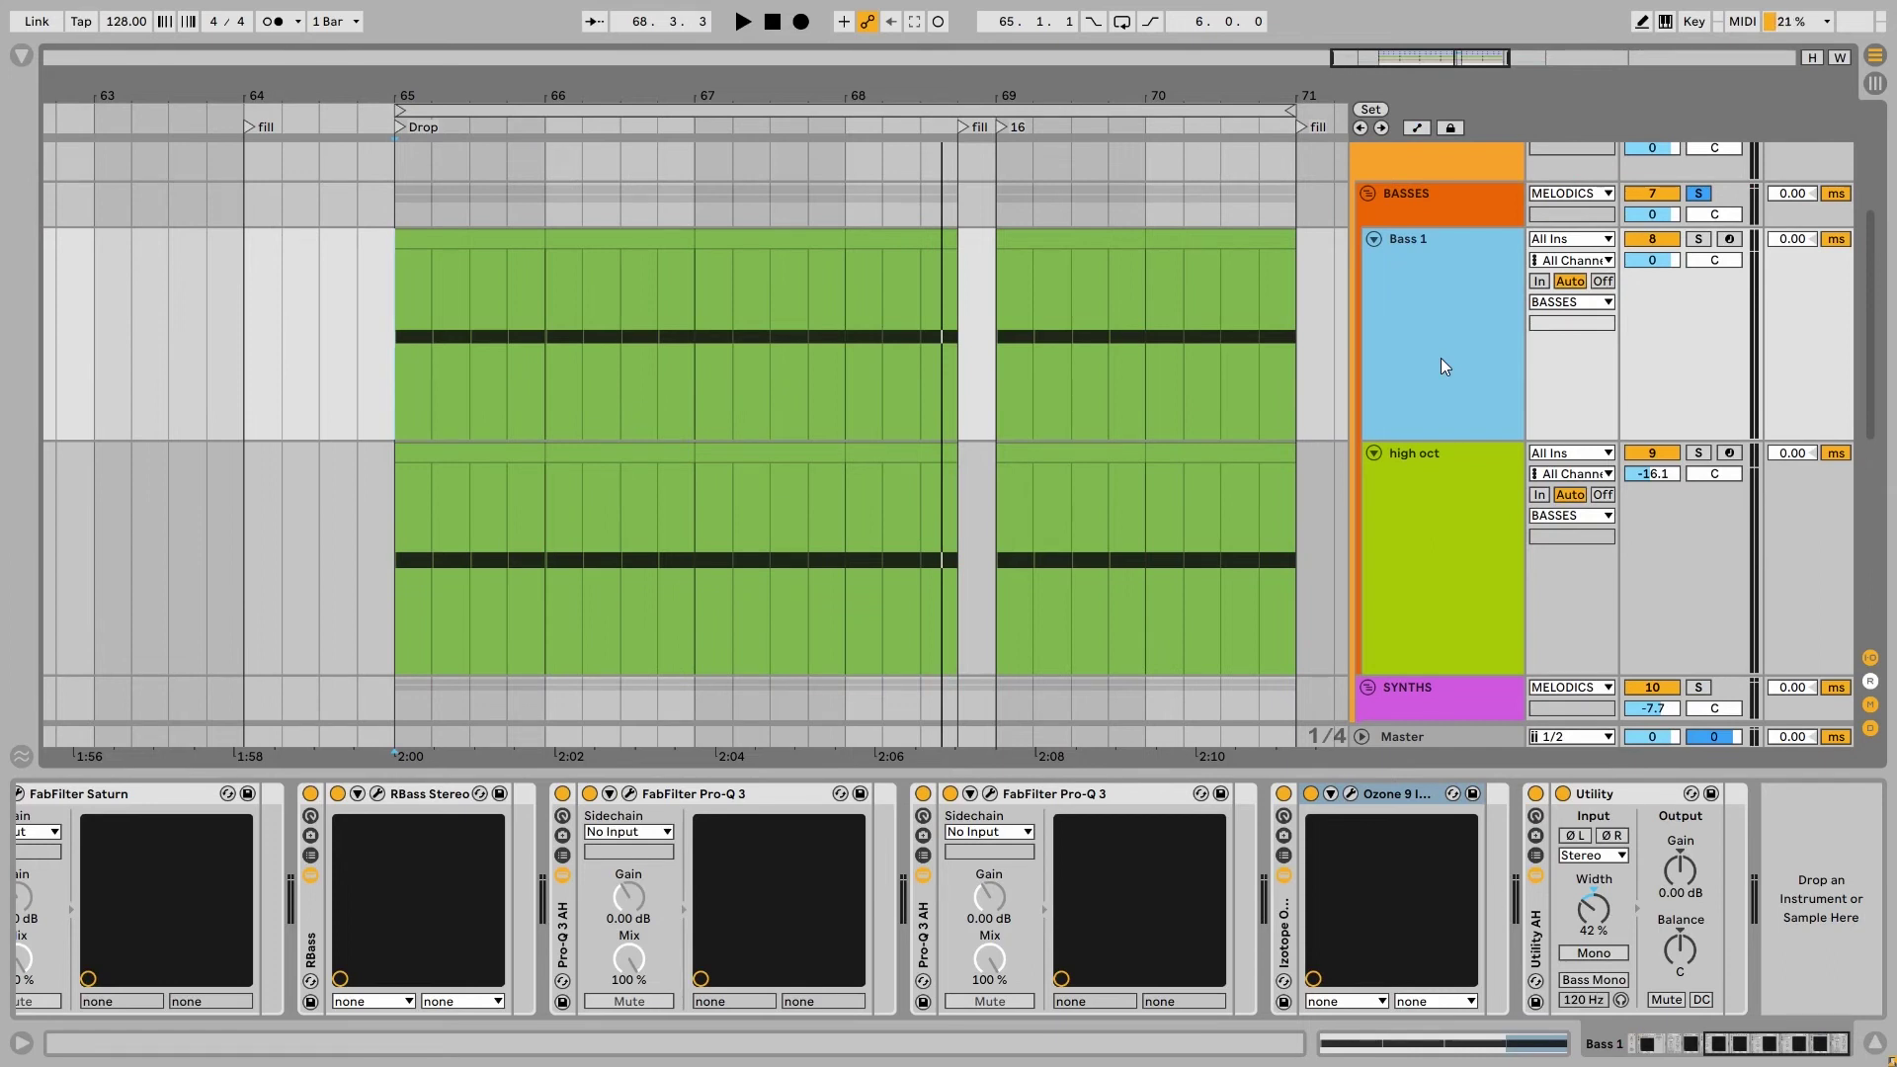
pyautogui.click(1460, 509)
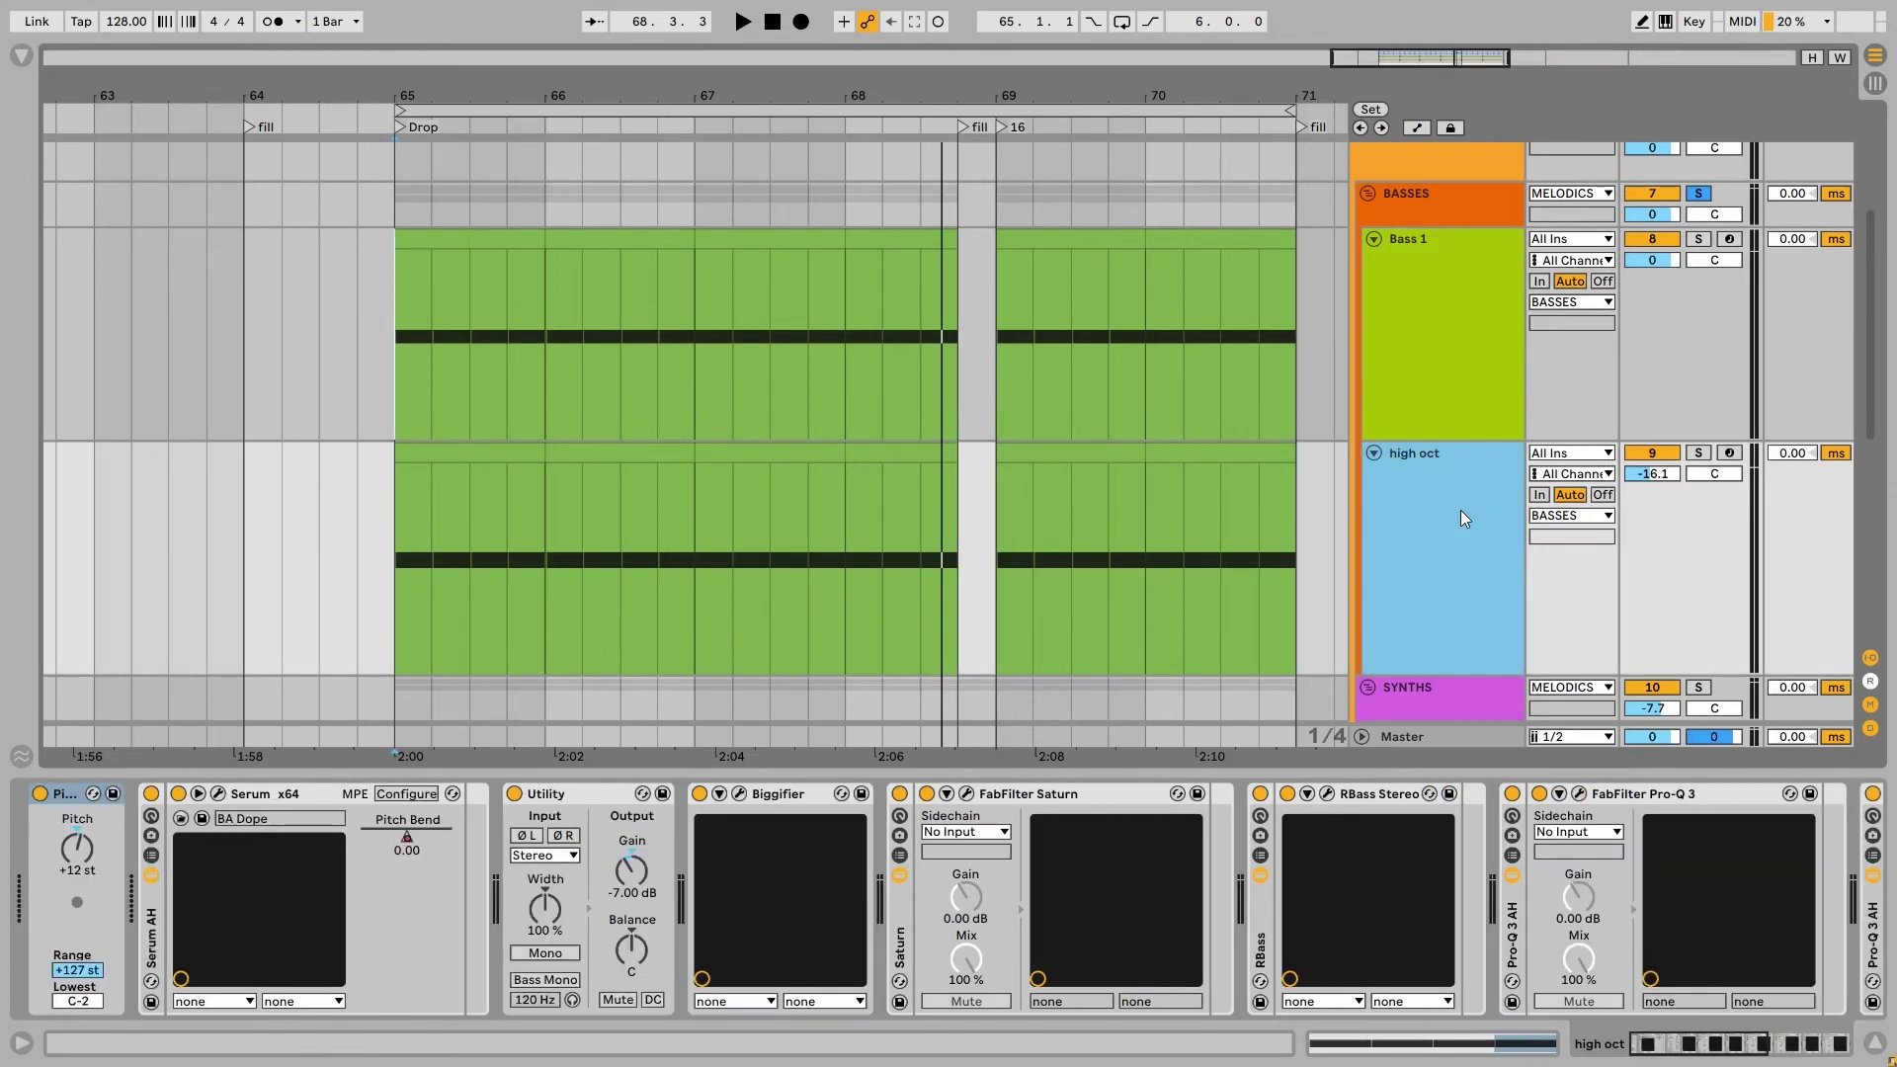
pyautogui.click(395, 563)
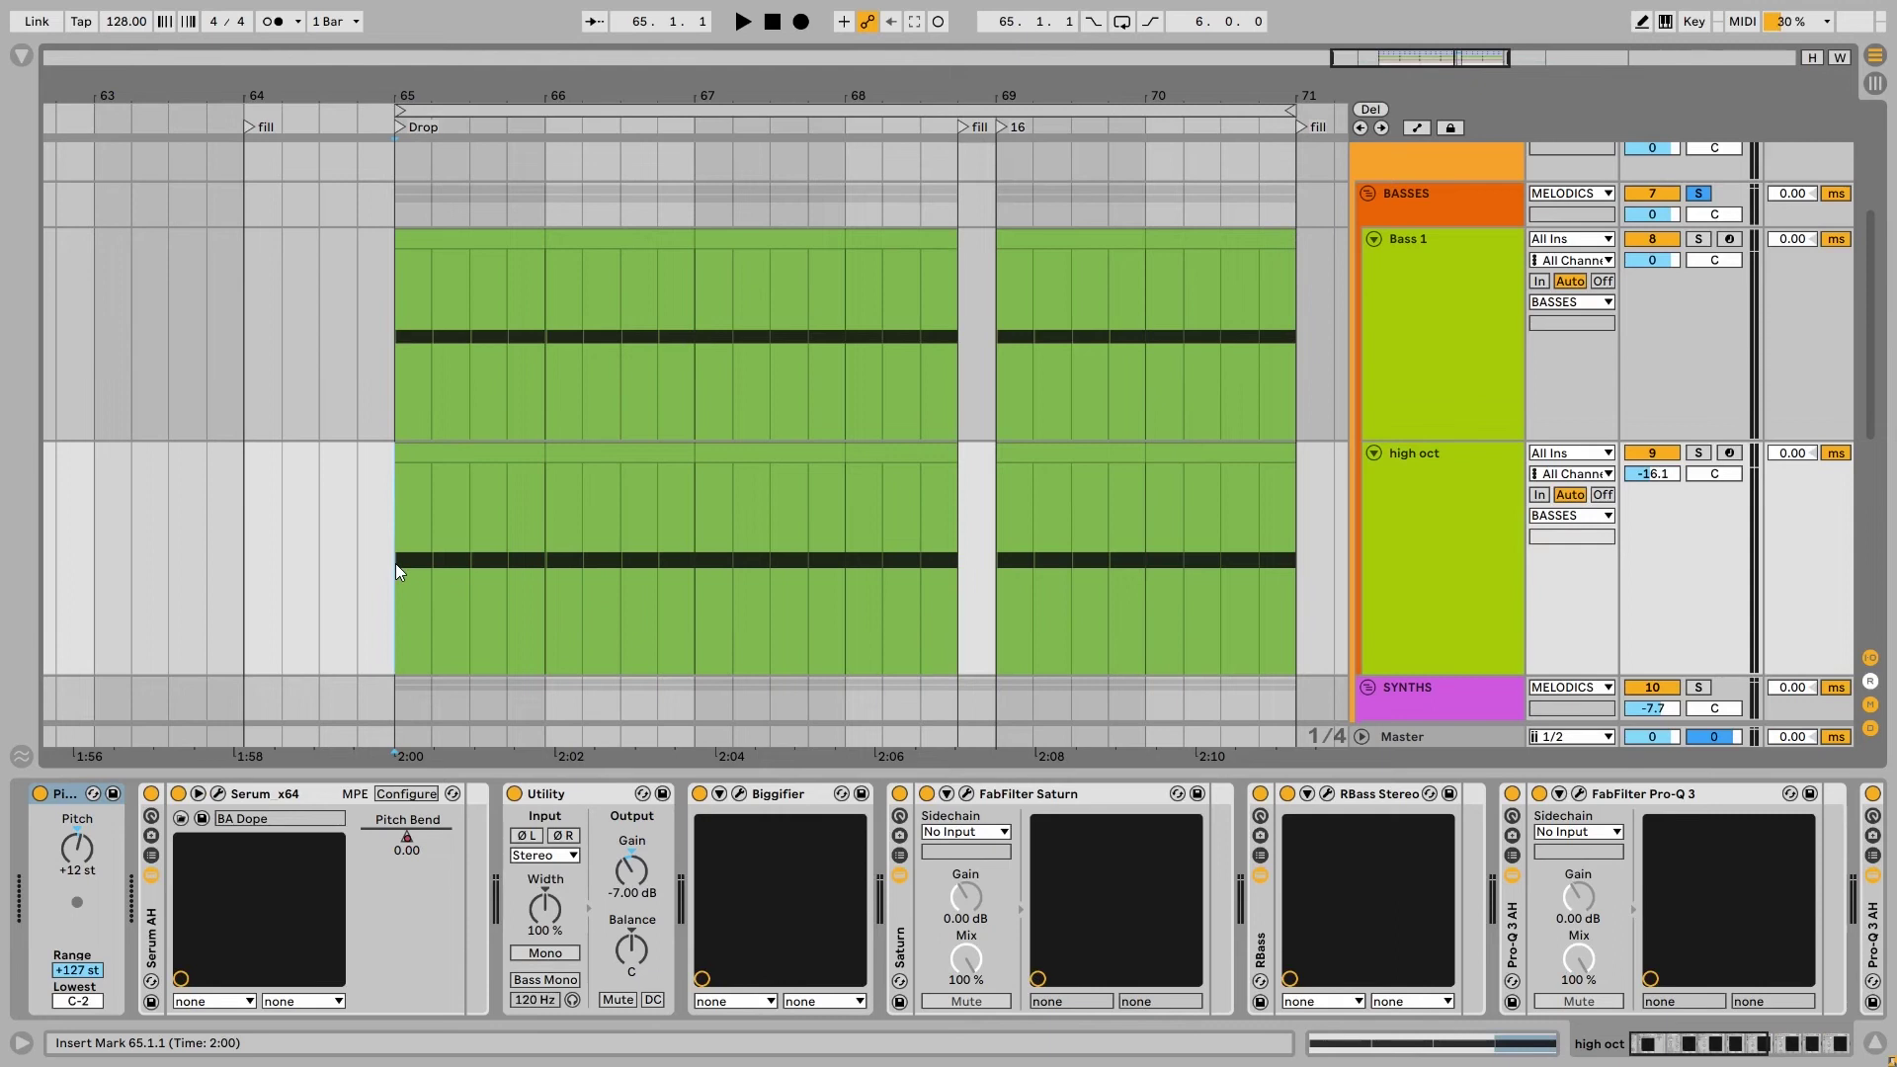
pyautogui.press('s')
pyautogui.press('space')
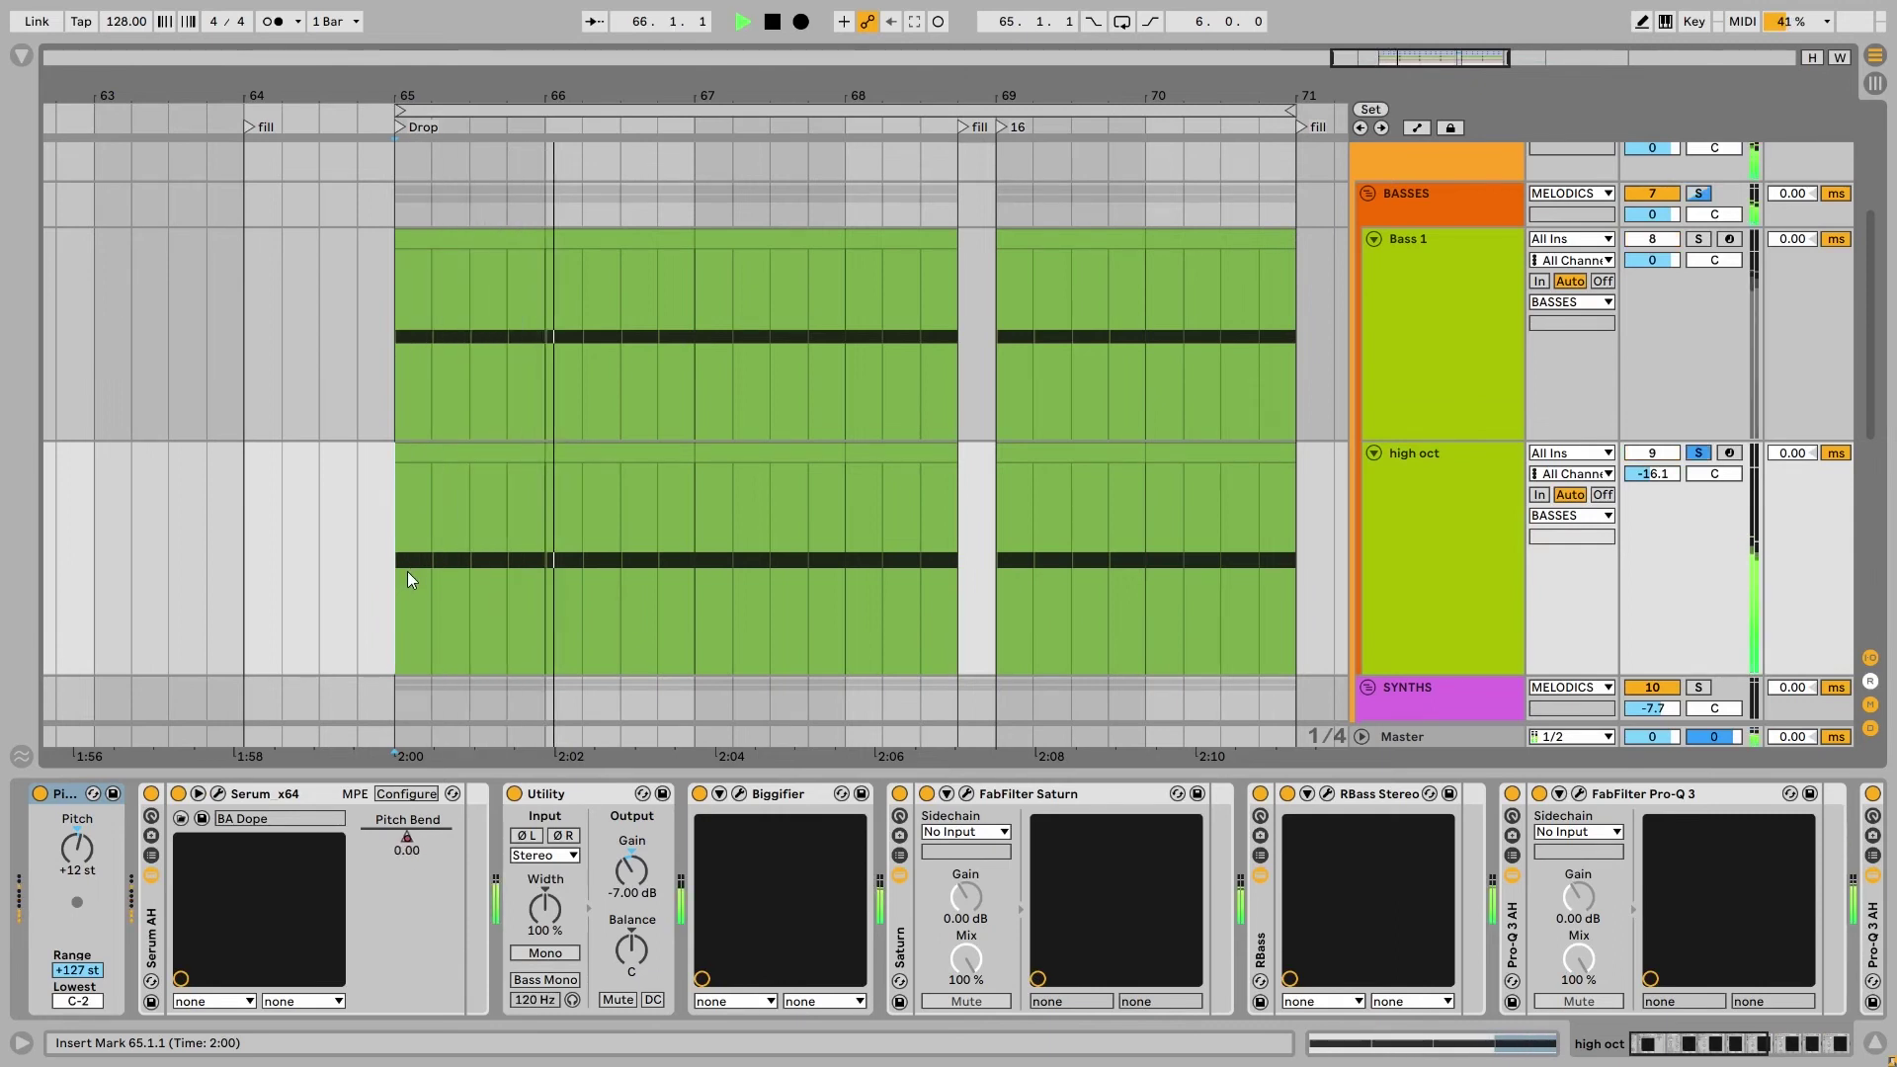
pyautogui.press('space')
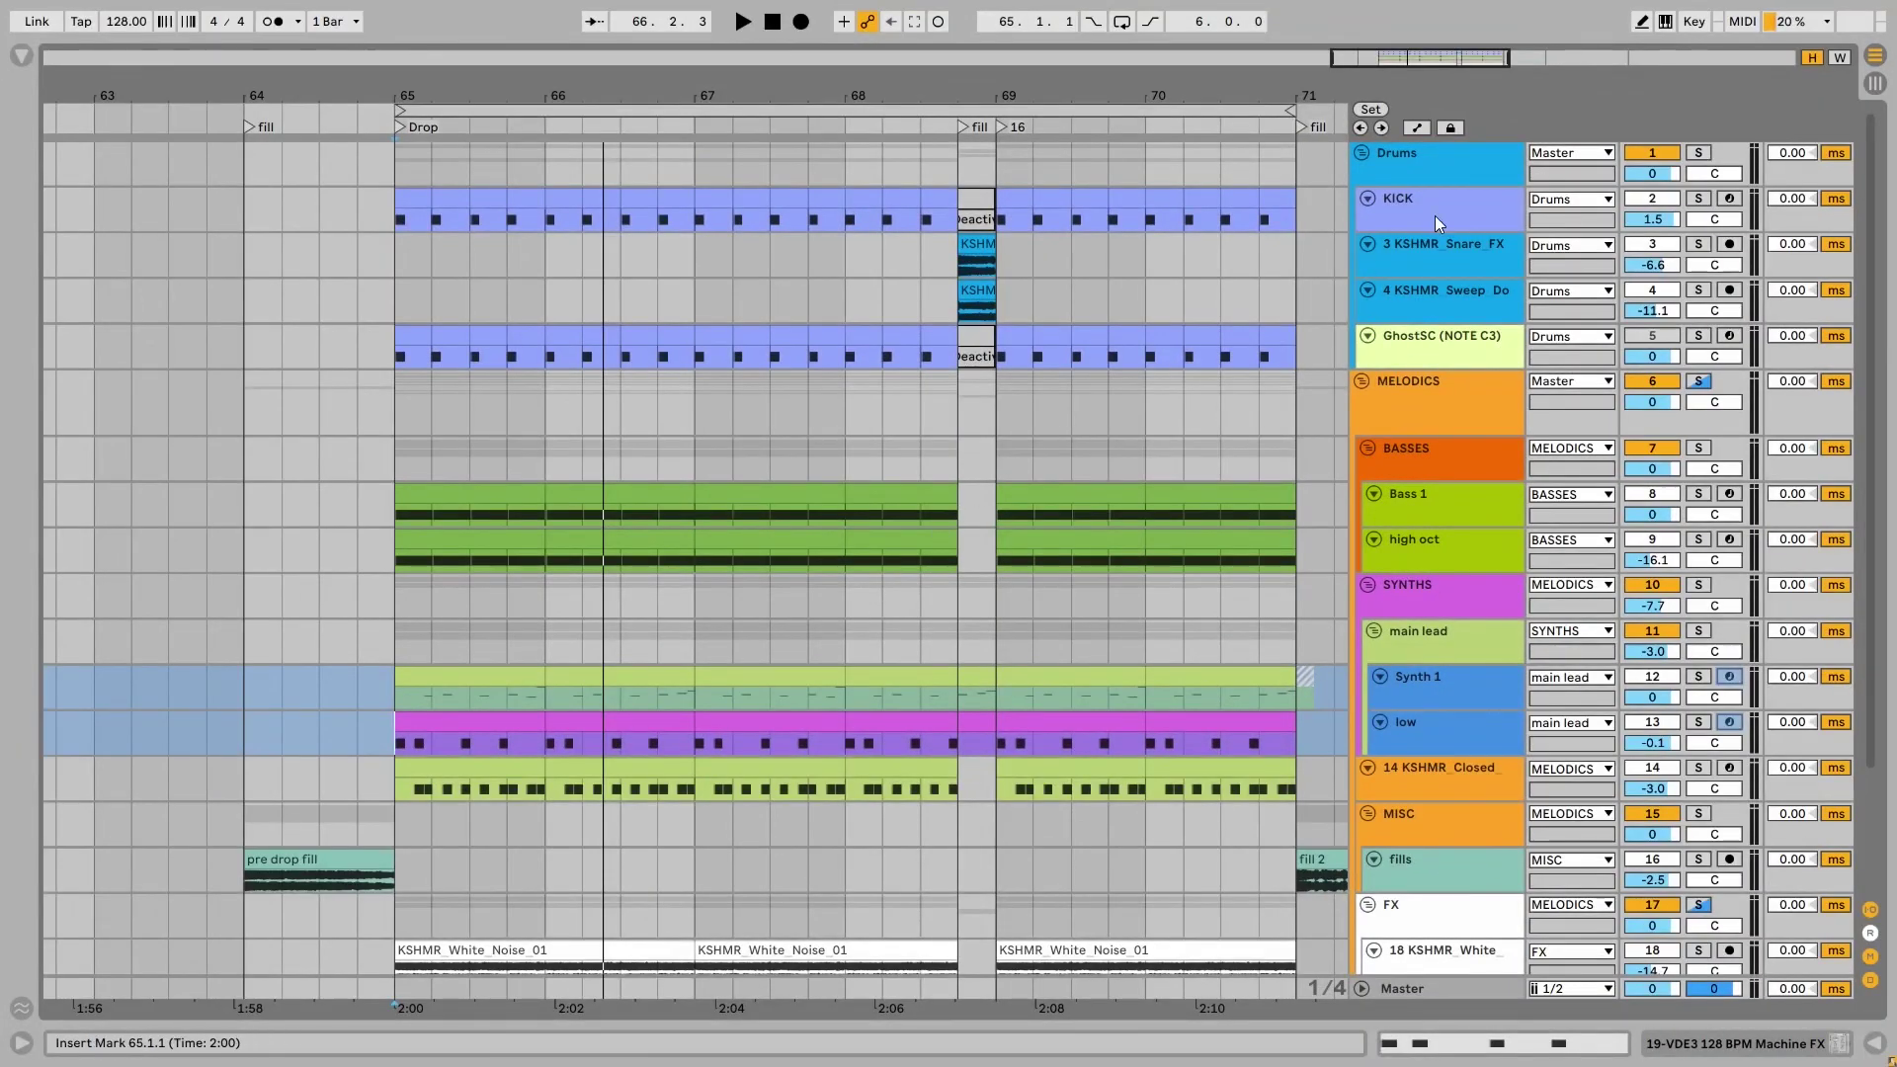
# Solo the KICK track and play it from the start of the drop
pyautogui.click(1462, 202)
pyautogui.press('s')
pyautogui.press('space')
pyautogui.press('space')
# Audition the Bass 1 and high oct tracks one at a time, soloing each from the start of the drop
pyautogui.click(1417, 509)
pyautogui.press('s')
pyautogui.press('space')
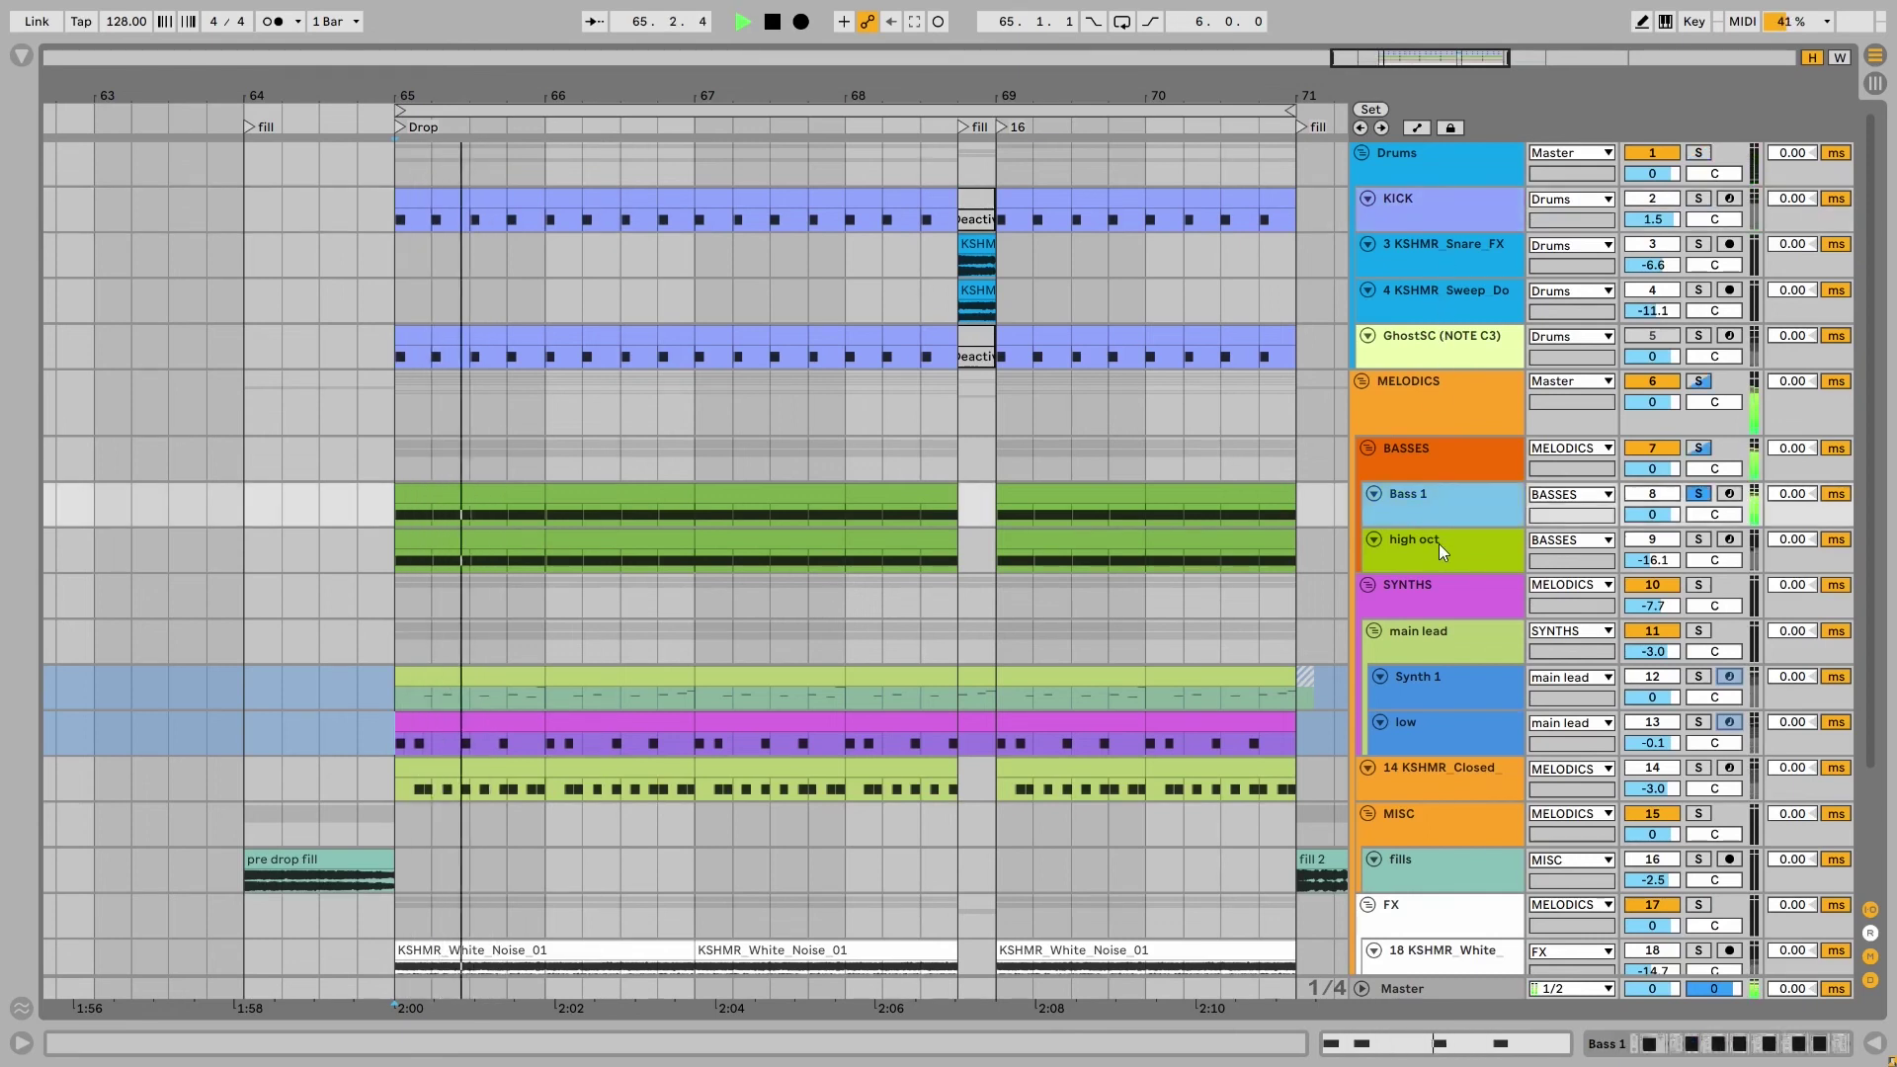
pyautogui.click(1443, 545)
pyautogui.press('s')
pyautogui.press('space')
pyautogui.scroll(-2, 1189, 598)
pyautogui.press('space')
# Audition Synth 1 and the low layer soloed separately, then solo both together during playback
pyautogui.click(1396, 622)
pyautogui.press('s')
pyautogui.press('space')
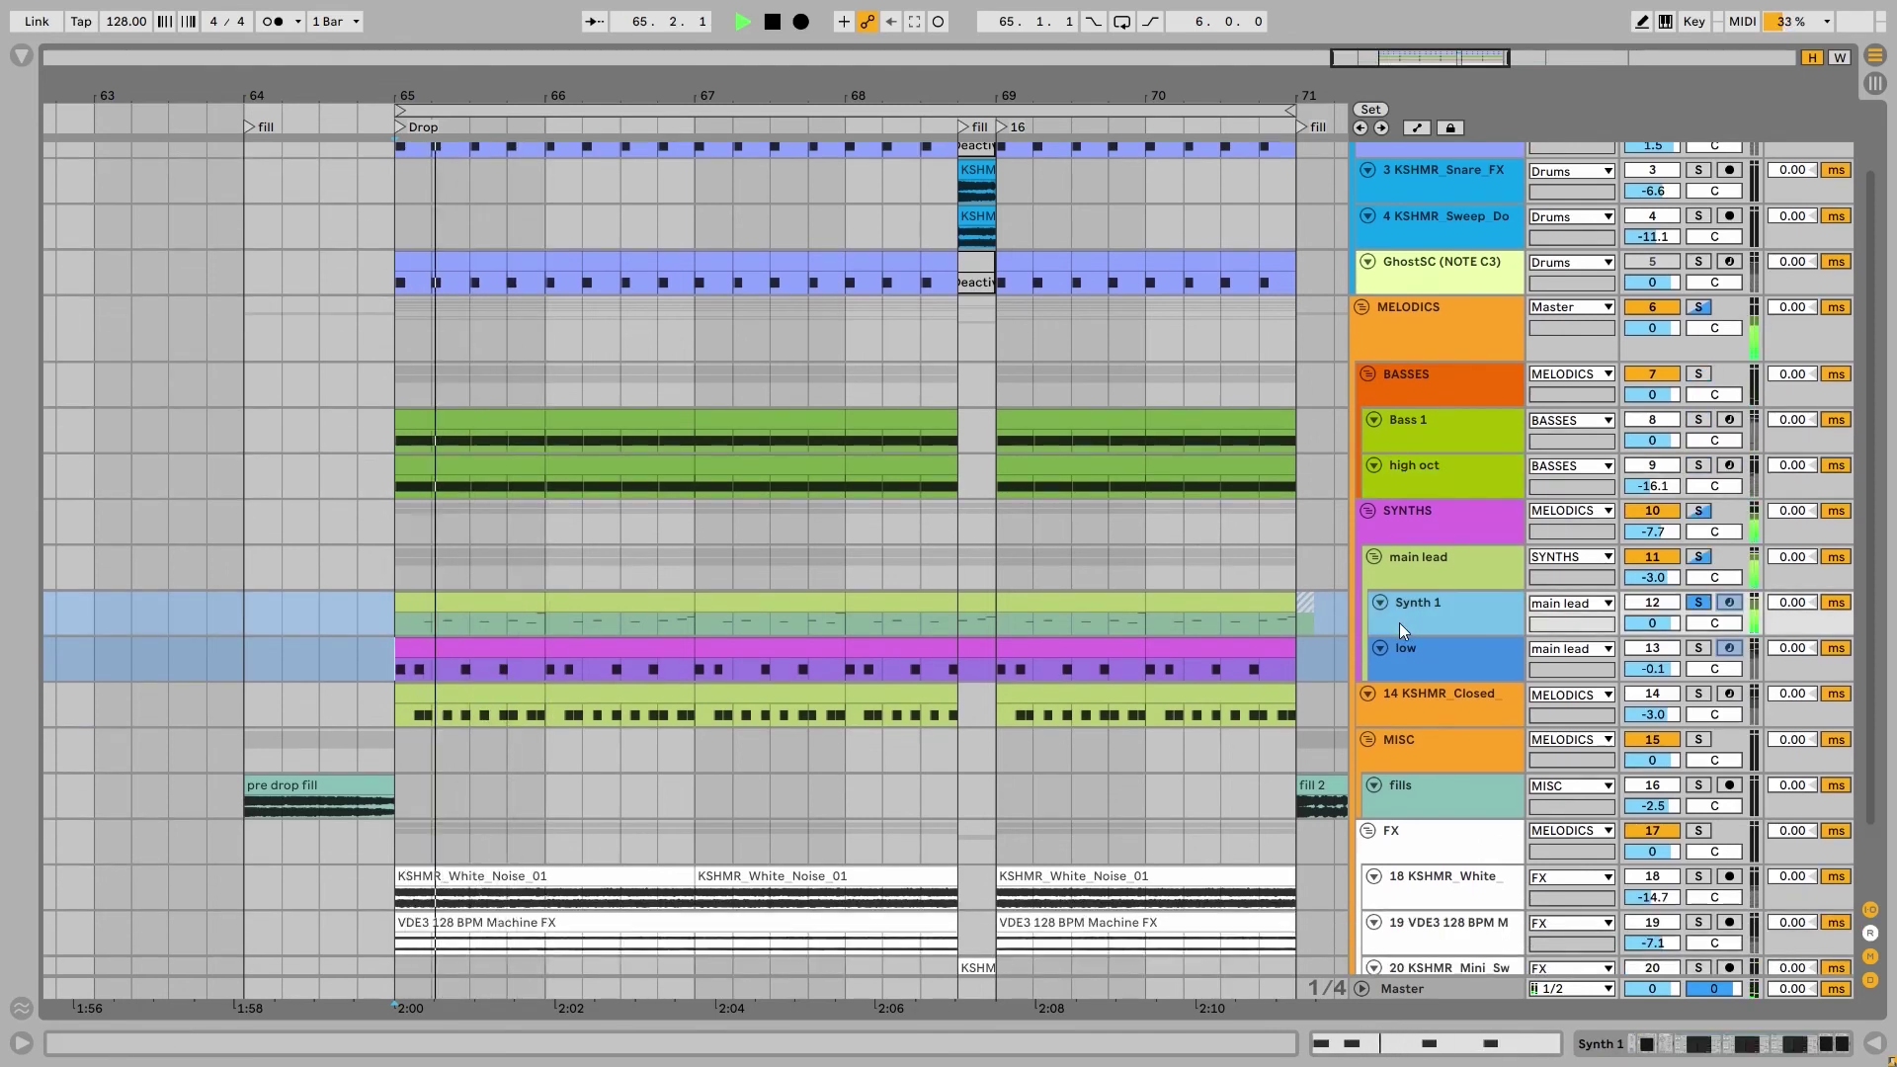
pyautogui.press('space')
pyautogui.click(1452, 660)
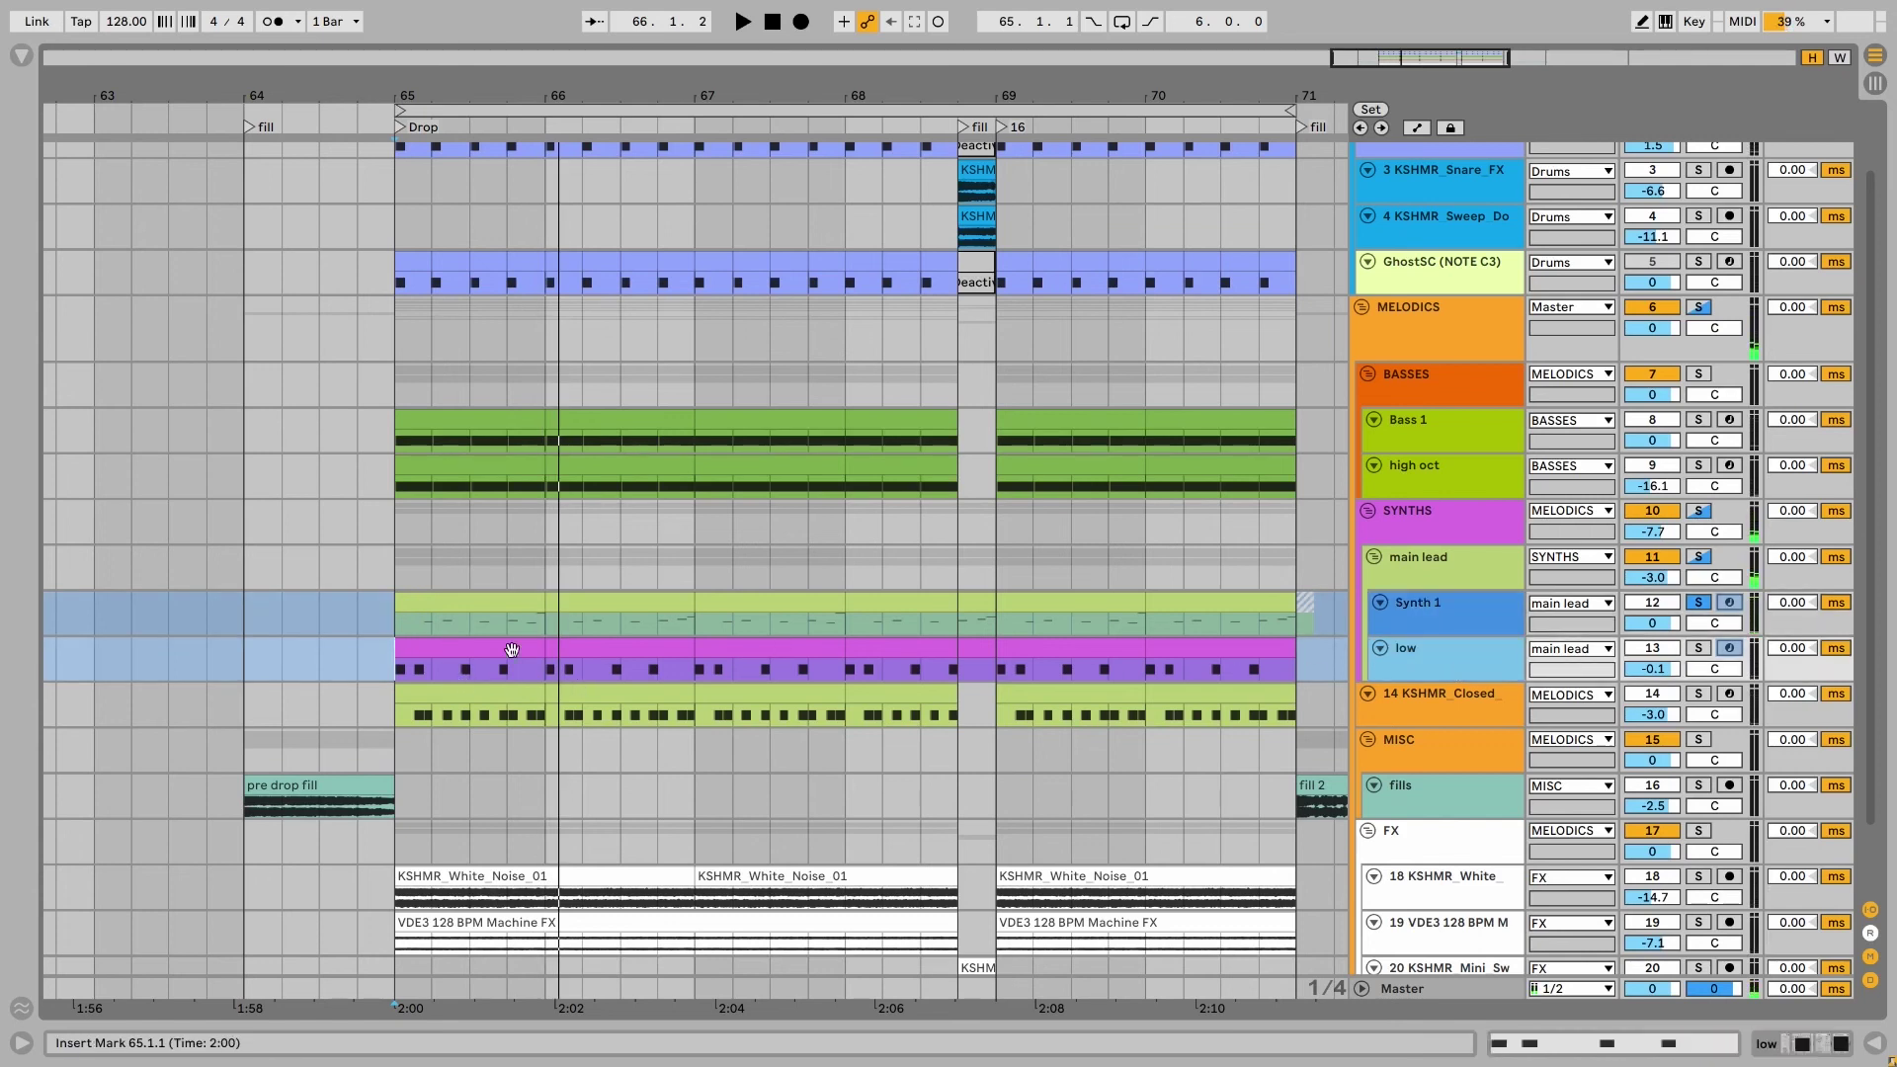
pyautogui.press('space')
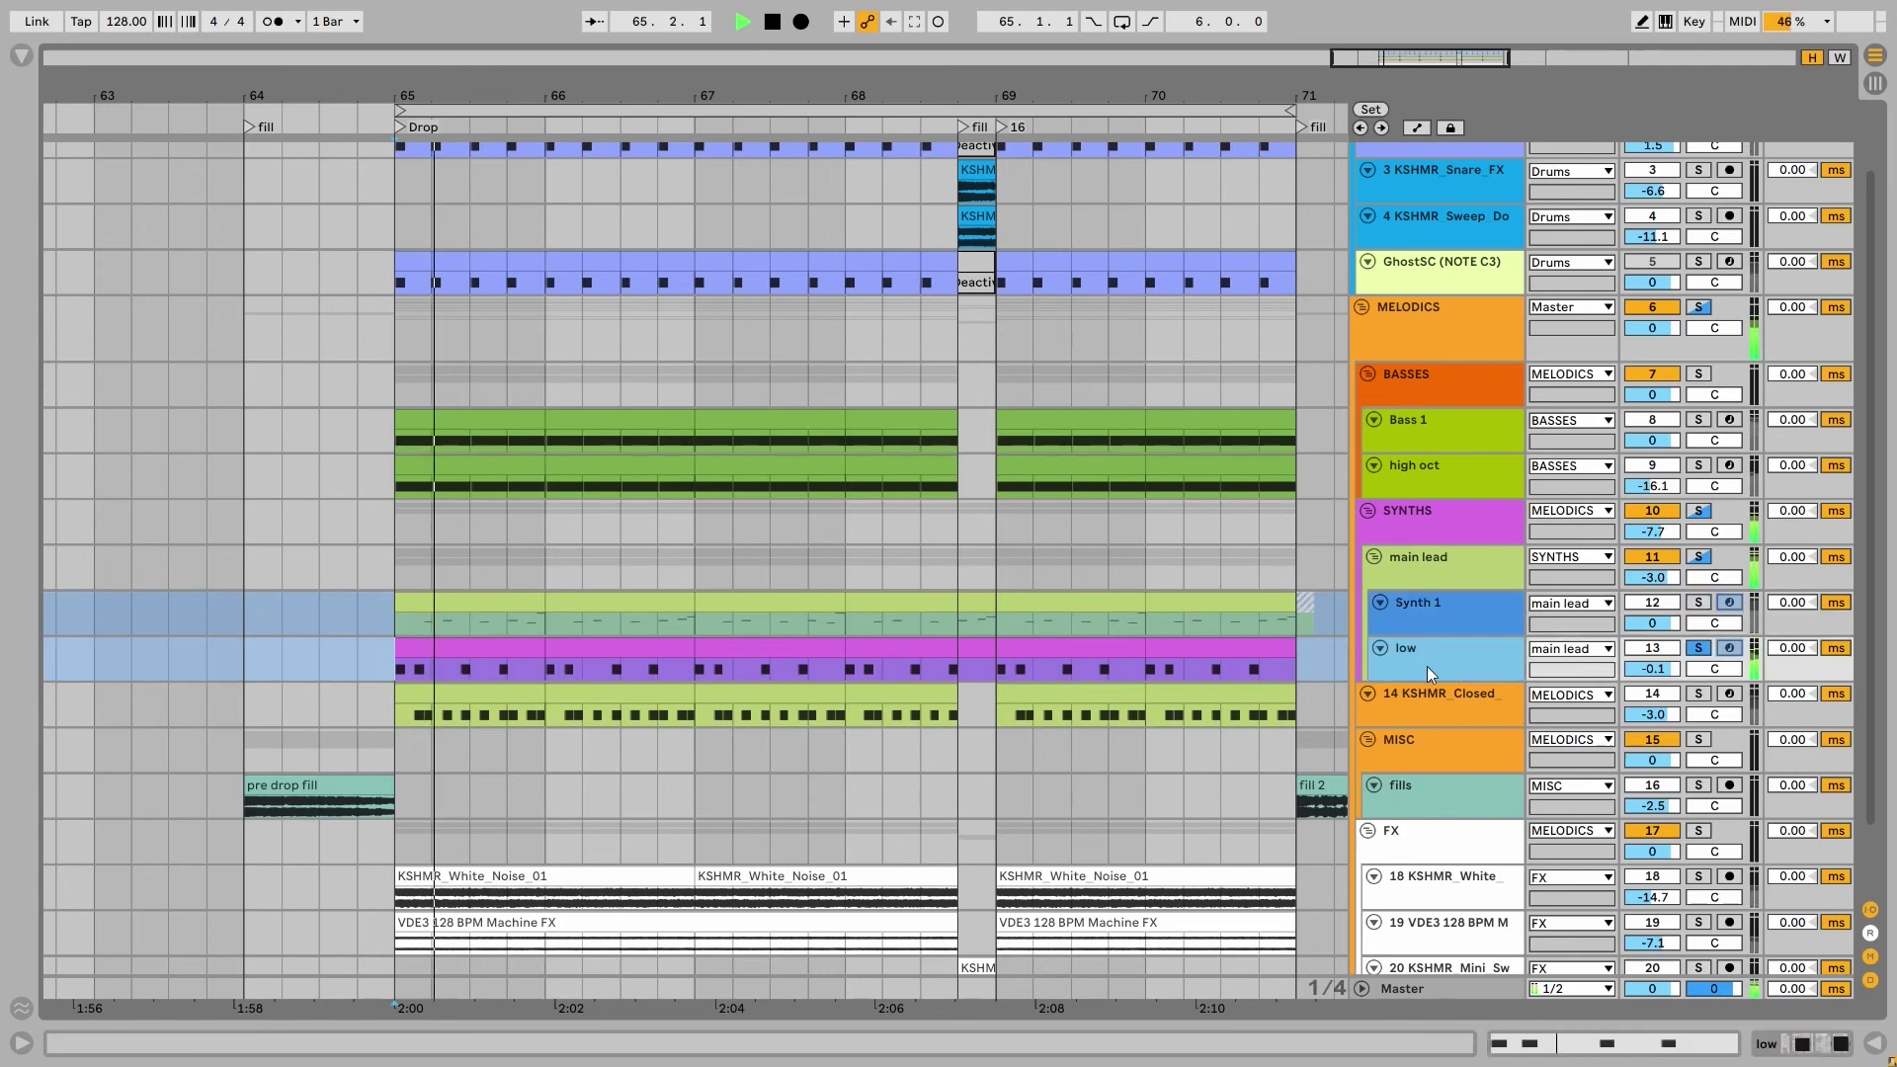
pyautogui.click(1705, 603)
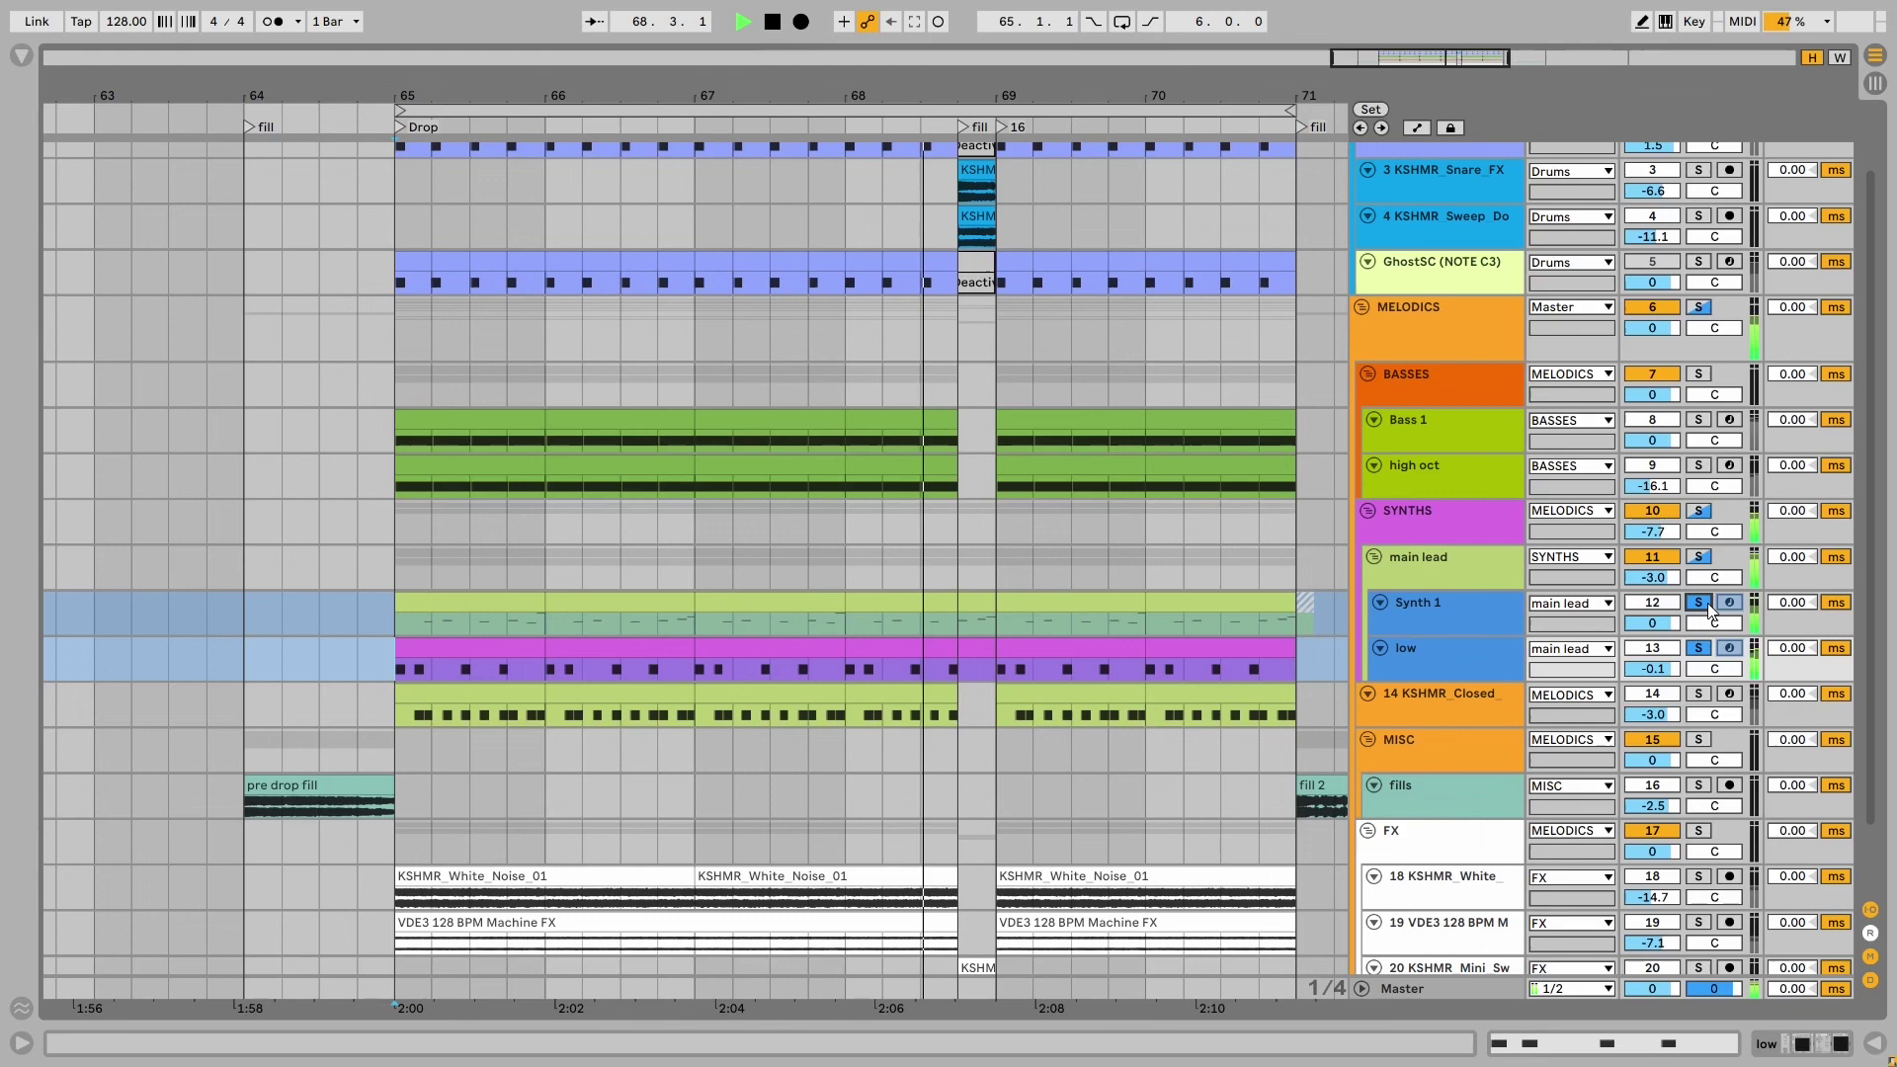
# Solo the KSHMR closed hat track and play it from bar 65
pyautogui.click(1434, 700)
pyautogui.press('space')
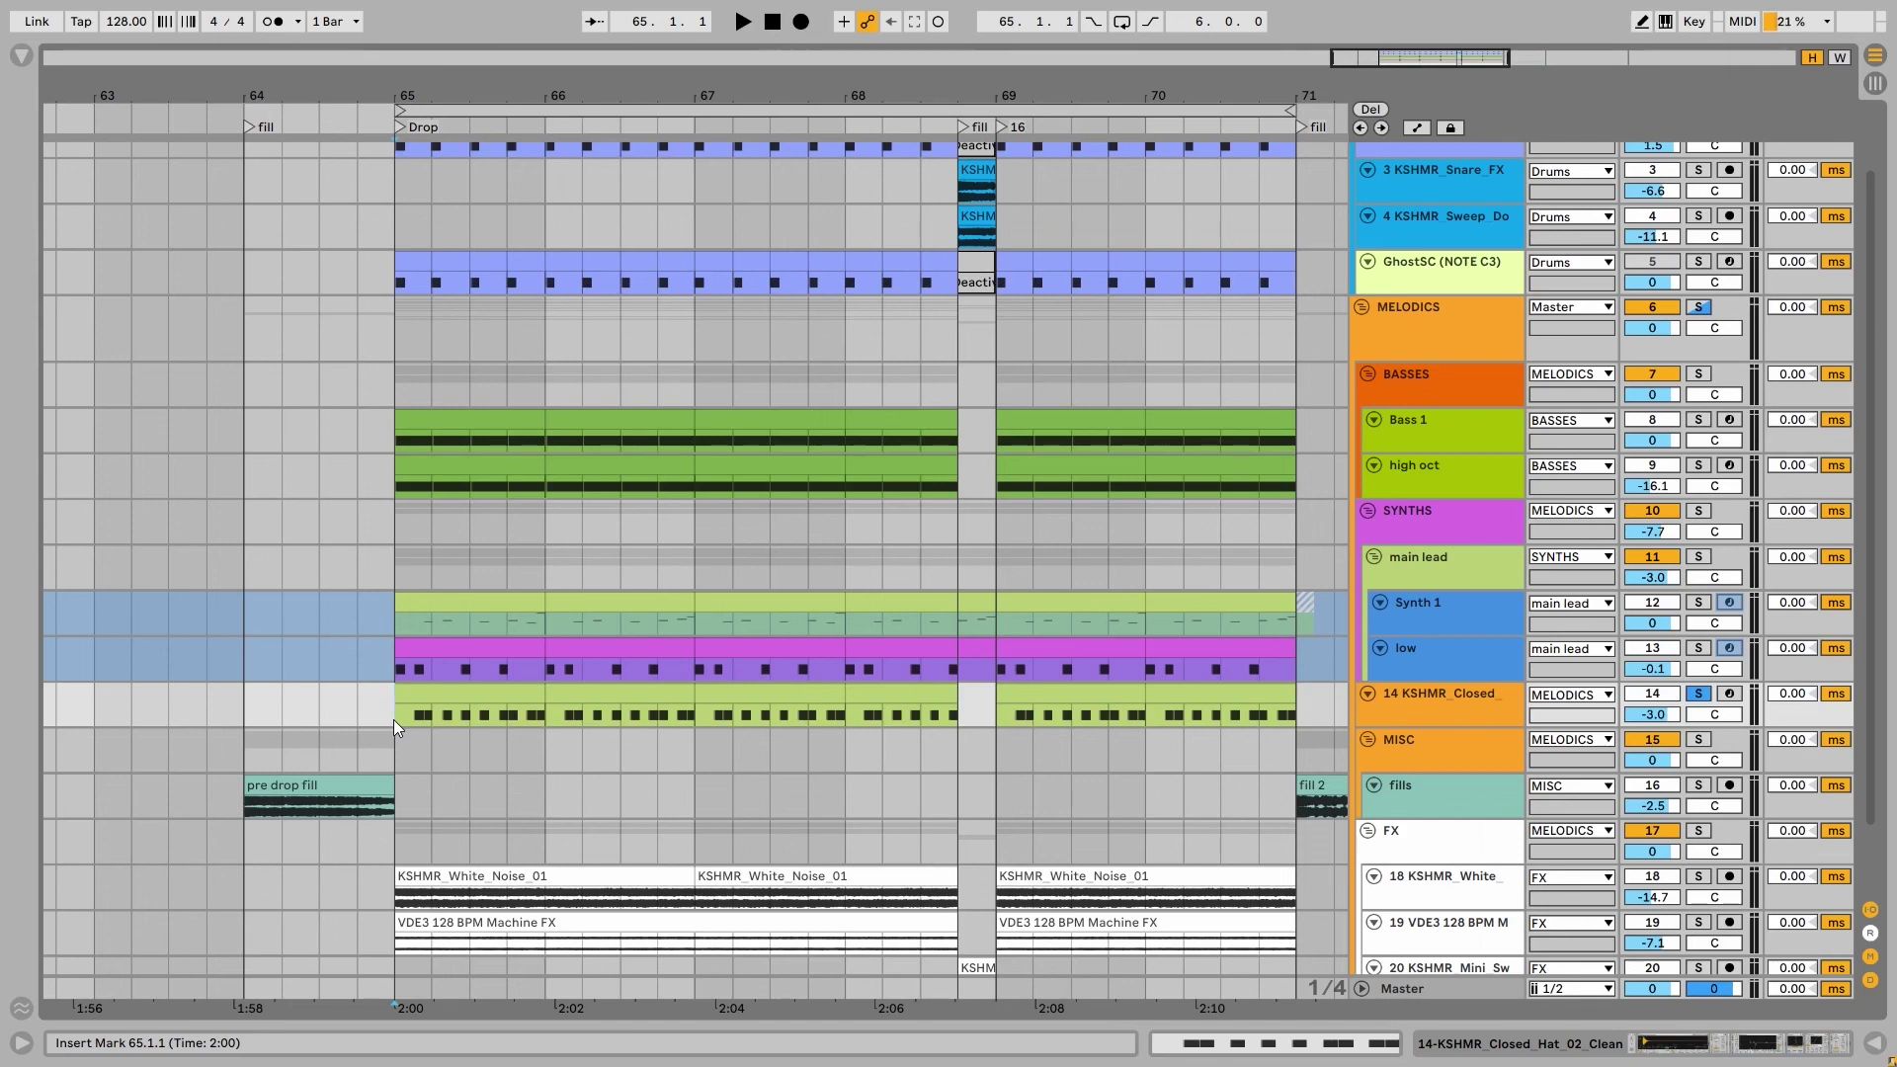
pyautogui.press('space')
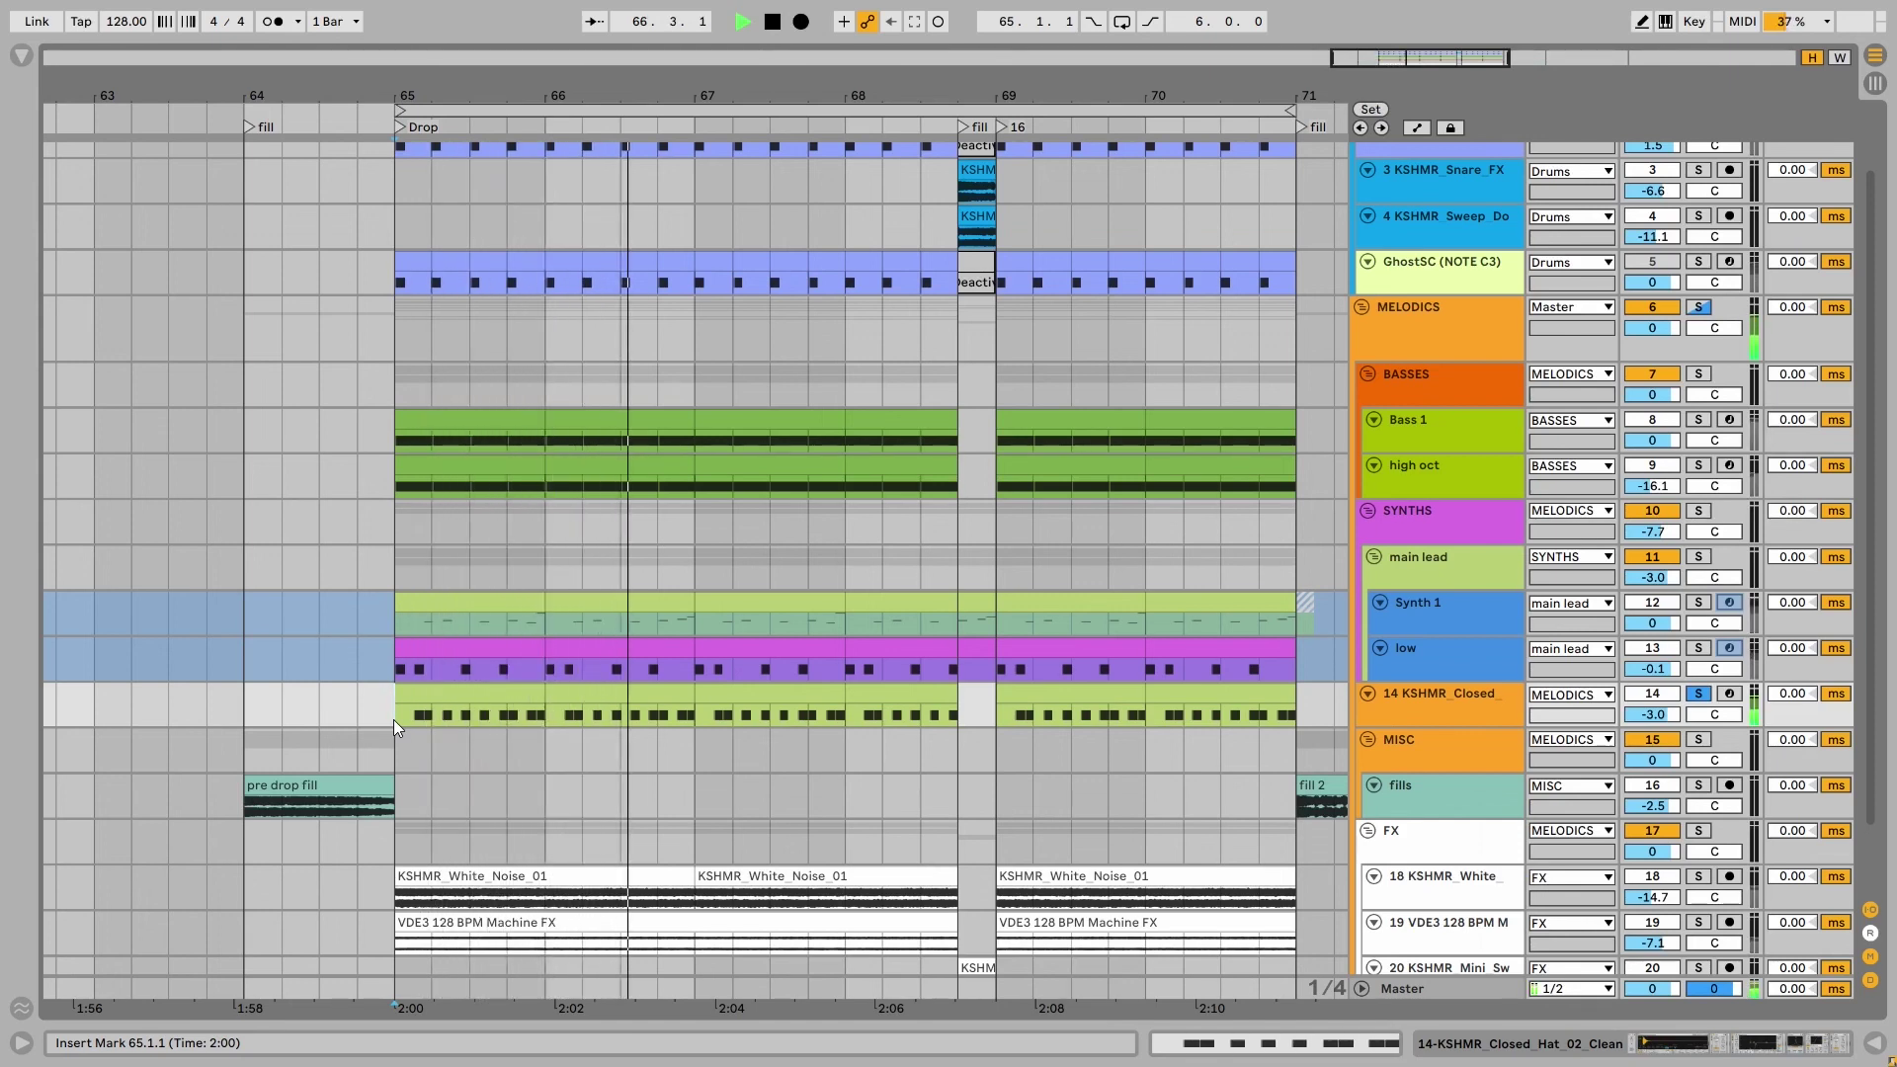
pyautogui.press('space')
# Audition the KSHMR White Noise and VDE3 128 BPM Machine FX tracks one at a time, soloing each
pyautogui.scroll(-2, 1418, 825)
pyautogui.click(1416, 818)
pyautogui.press('s')
pyautogui.press('space')
pyautogui.press('space')
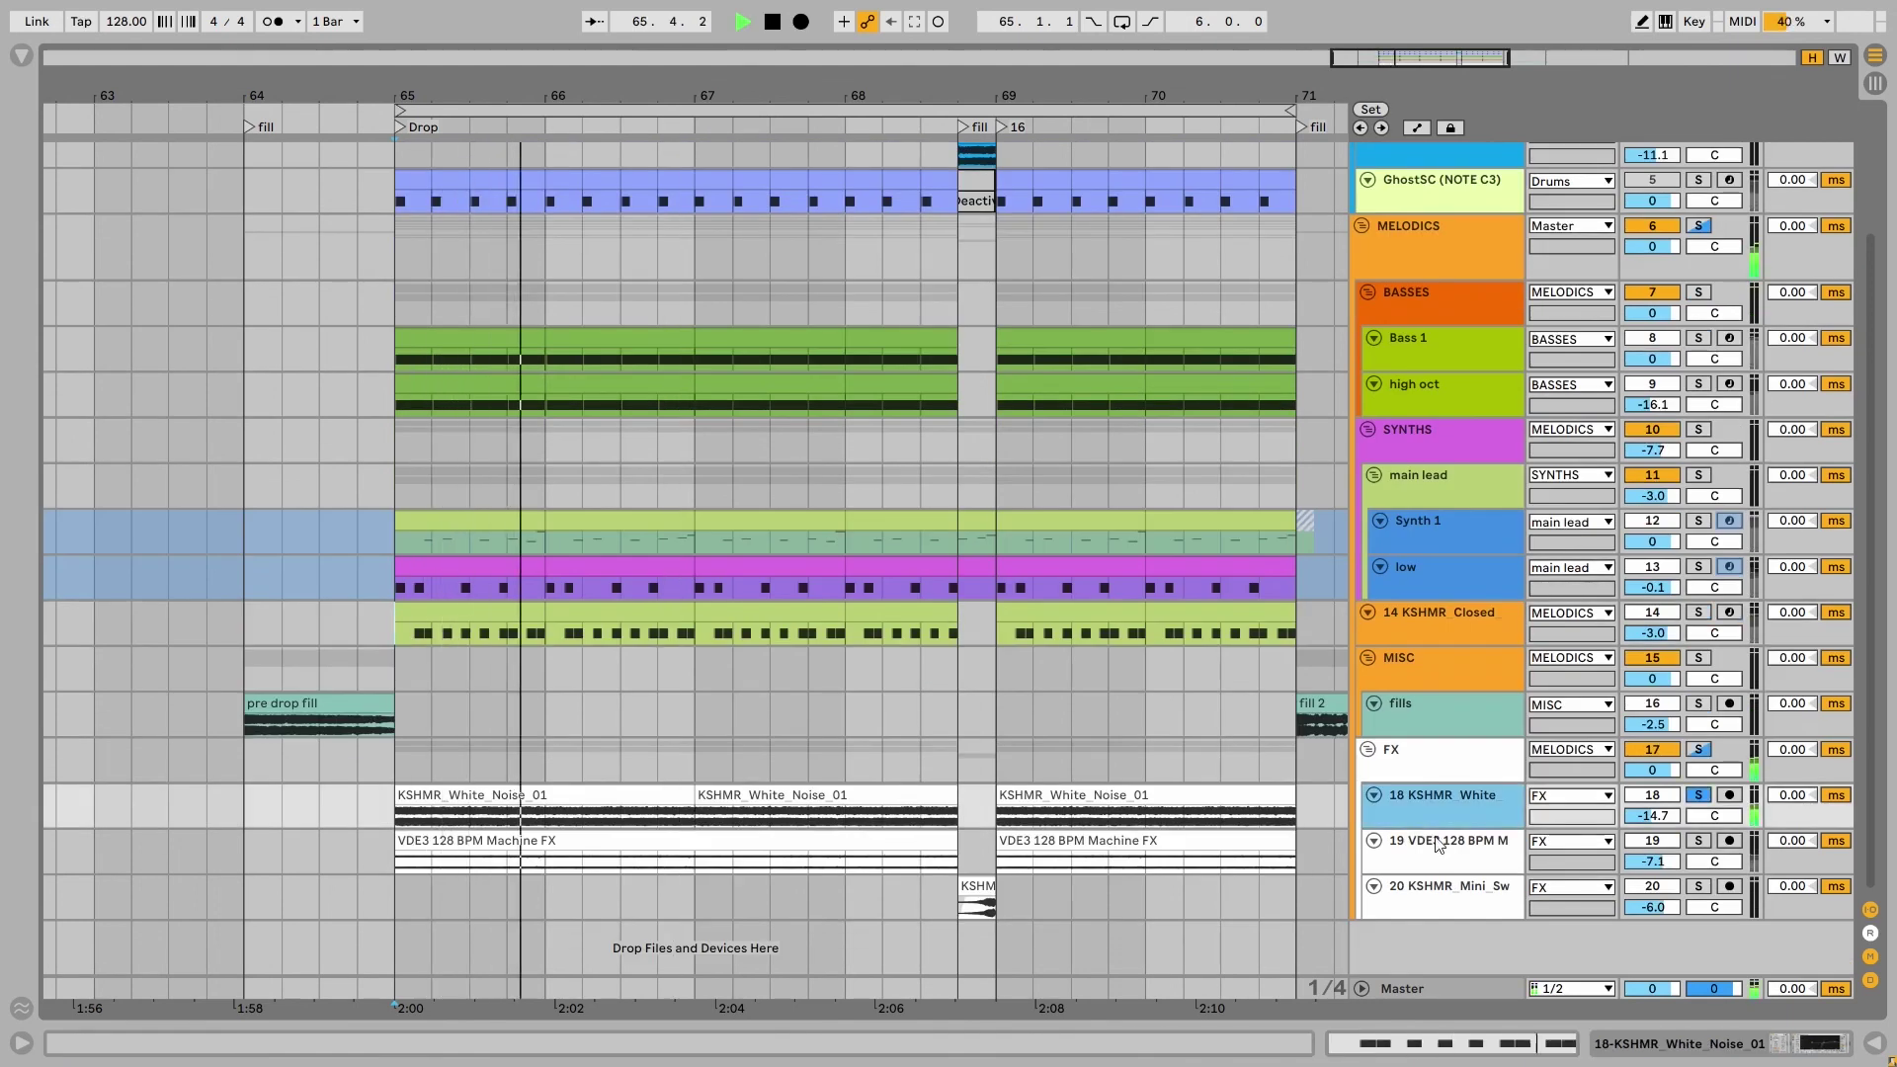
pyautogui.click(1437, 849)
pyautogui.press('s')
pyautogui.press('space')
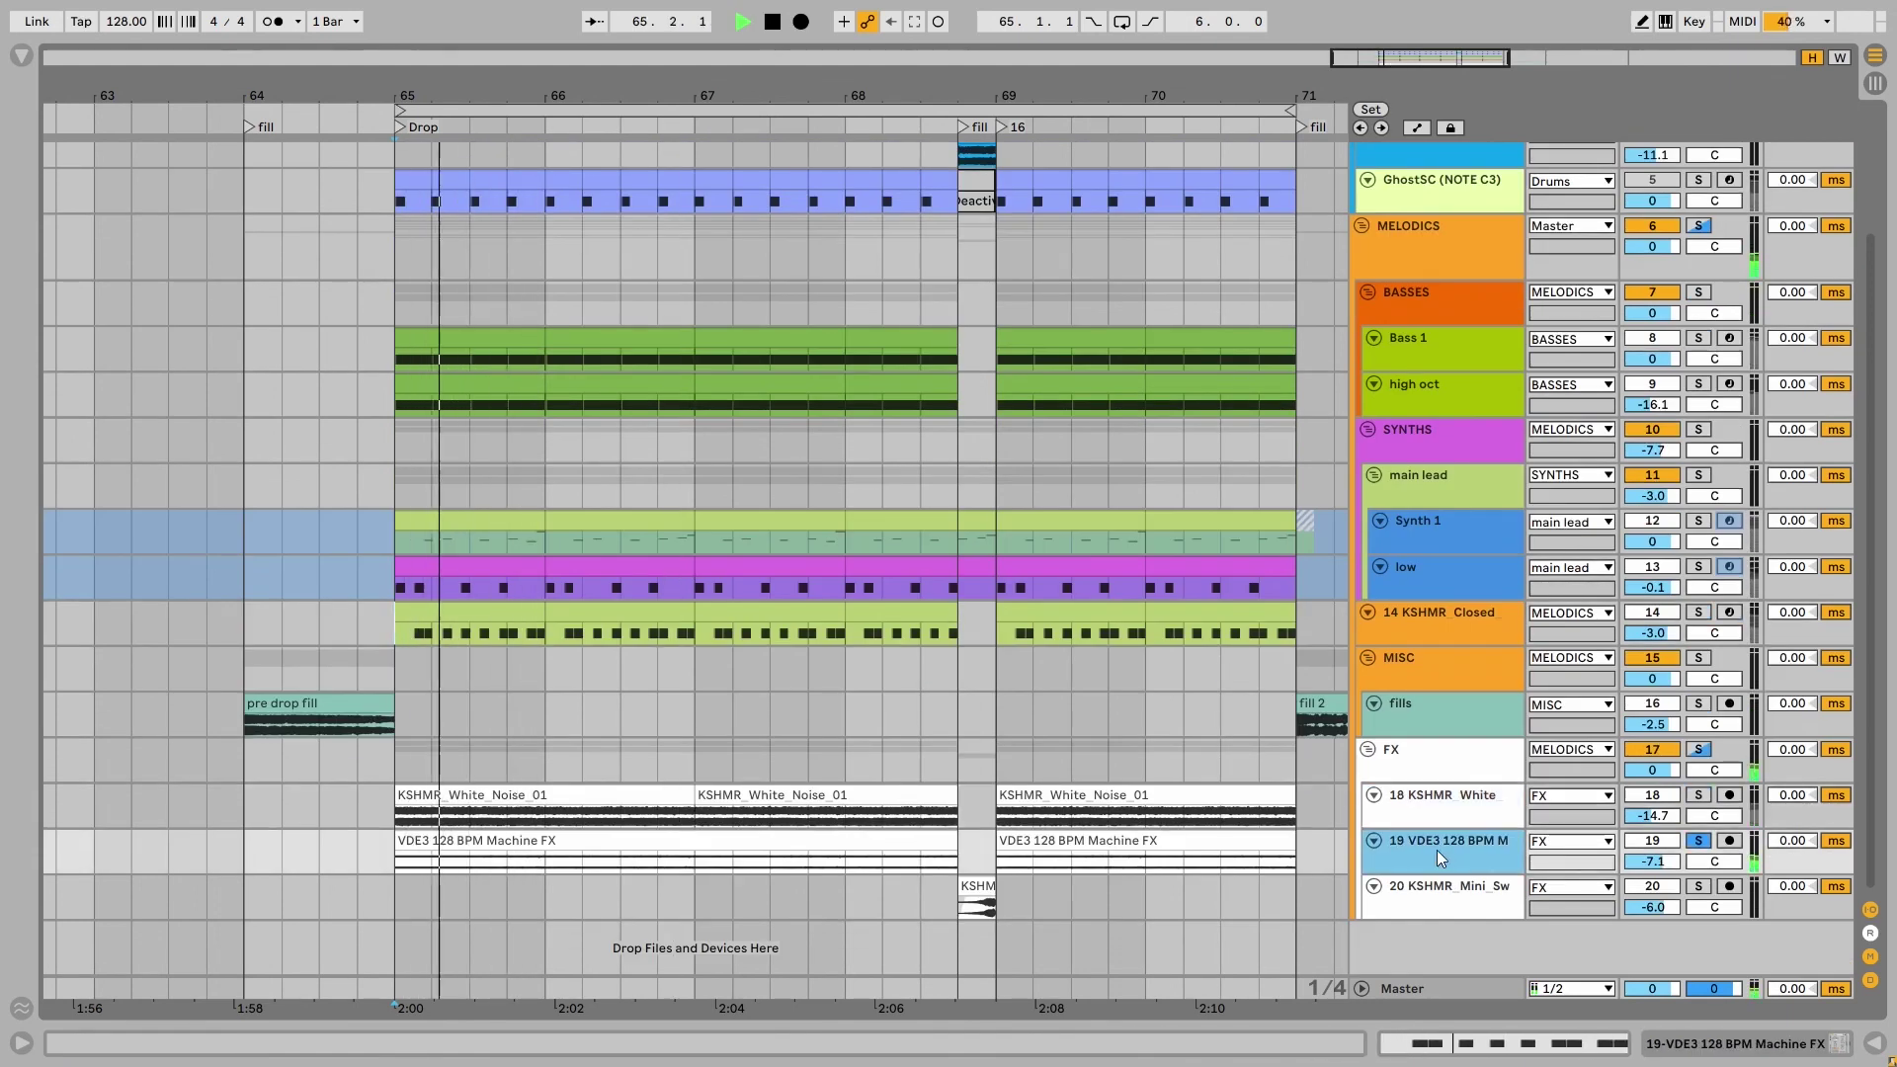
pyautogui.press('space')
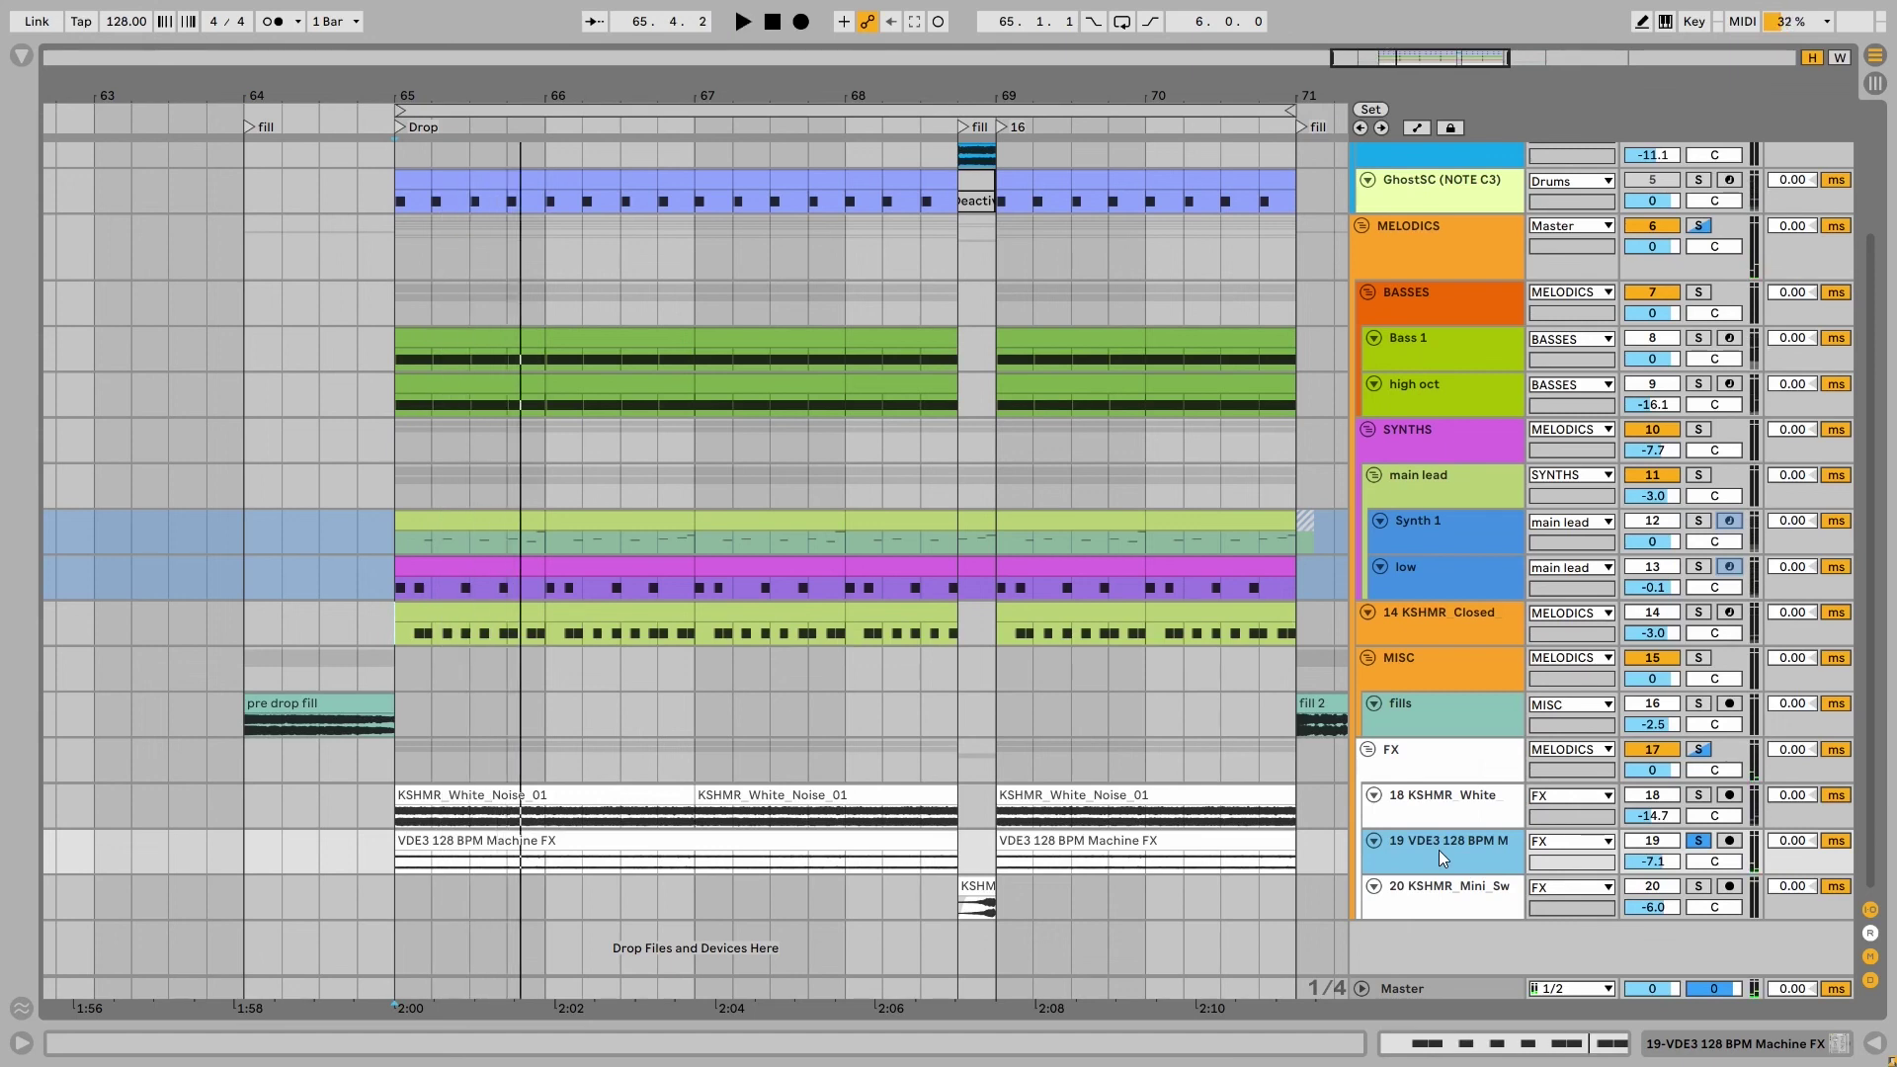